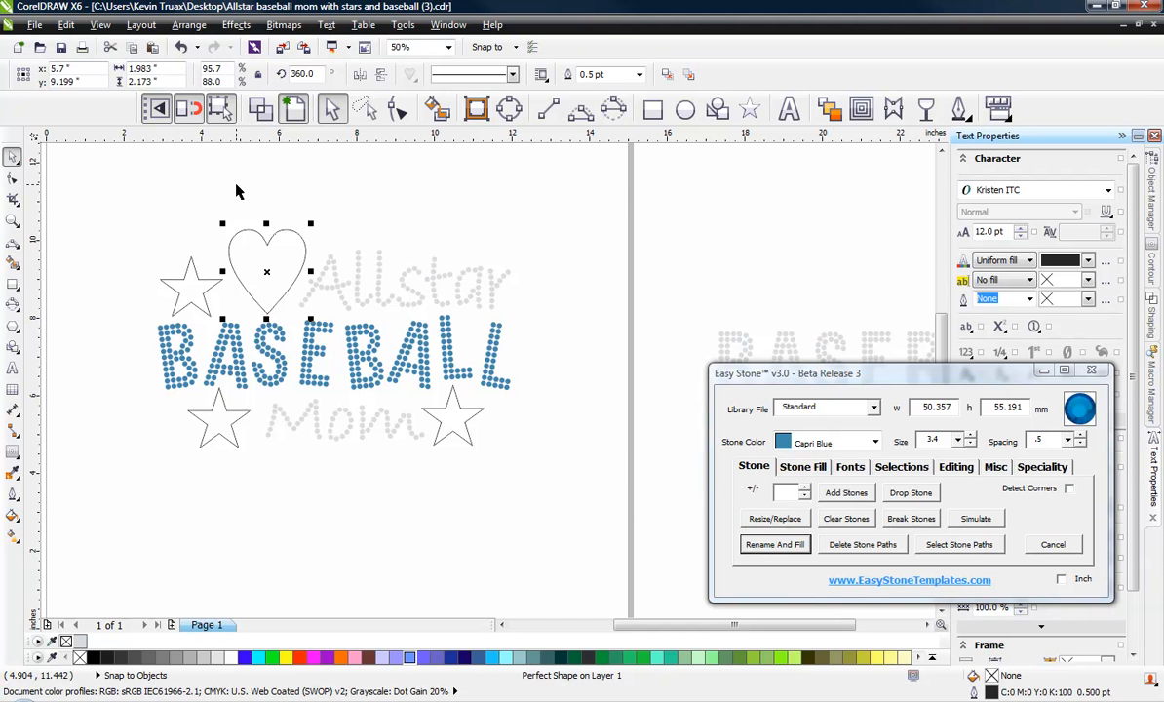
Step: Reshape the heart to 2.165 inches wide and 1.85 inches high and reposition it between the upper star and Allstar
{"action": "left_click", "coordinate": [235, 210]}
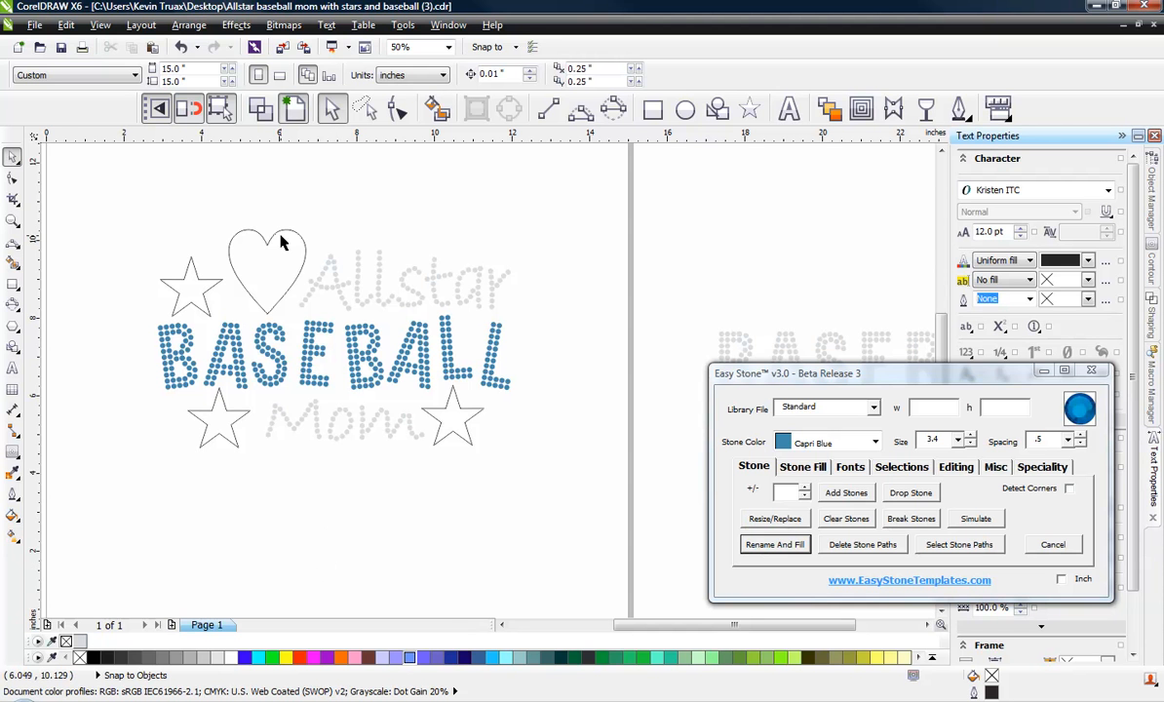
{"action": "scroll", "coordinate": [281, 243], "scroll_direction": "up", "scroll_amount": 1}
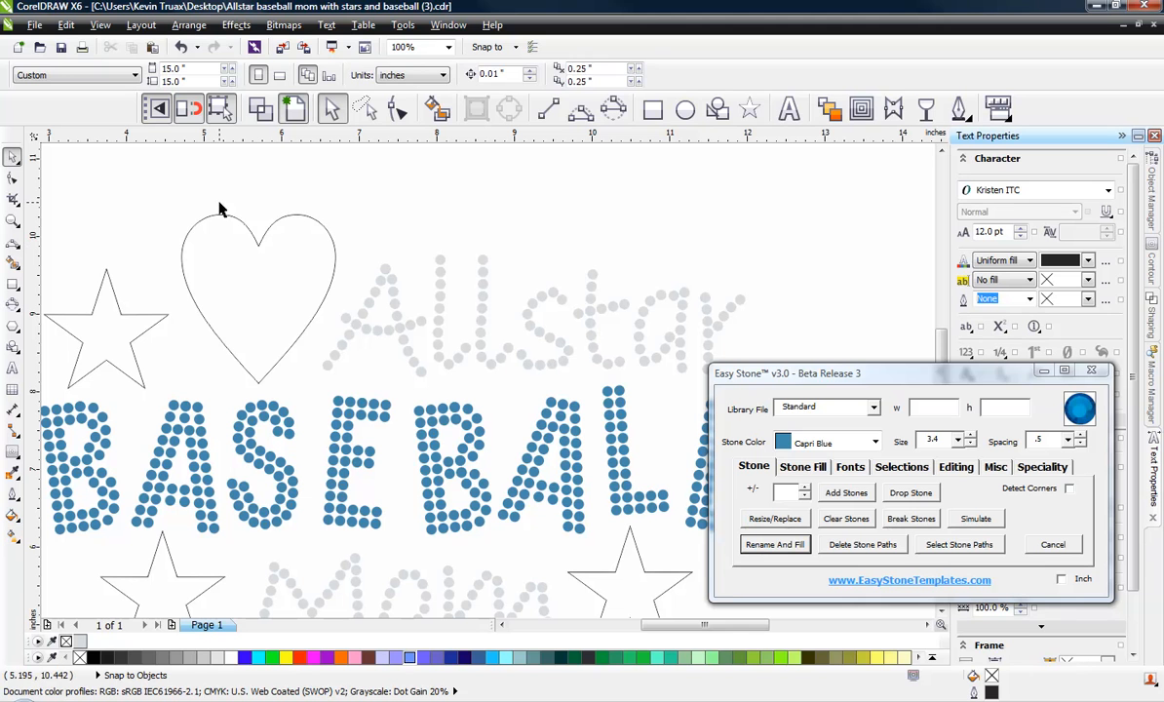
{"action": "left_click", "coordinate": [249, 218]}
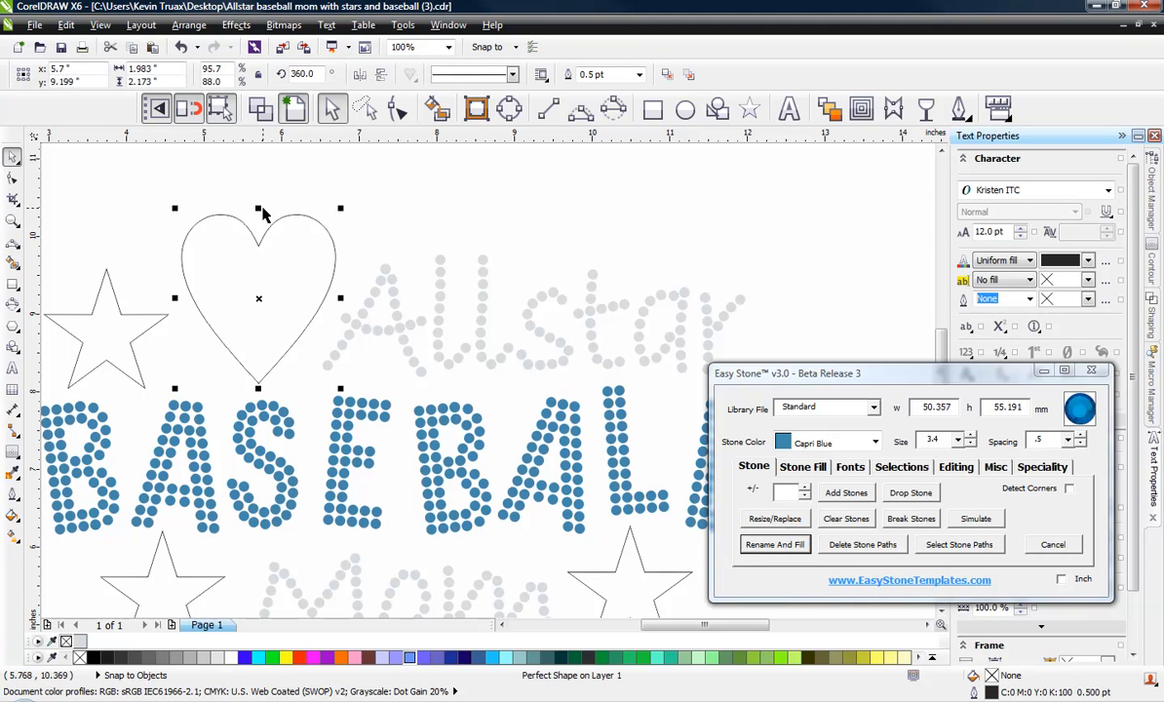
{"action": "left_click_drag", "start_coordinate": [255, 206], "coordinate": [161, 226]}
{"action": "left_click_drag", "start_coordinate": [239, 281], "coordinate": [249, 280]}
{"action": "left_click_drag", "start_coordinate": [349, 229], "coordinate": [351, 225]}
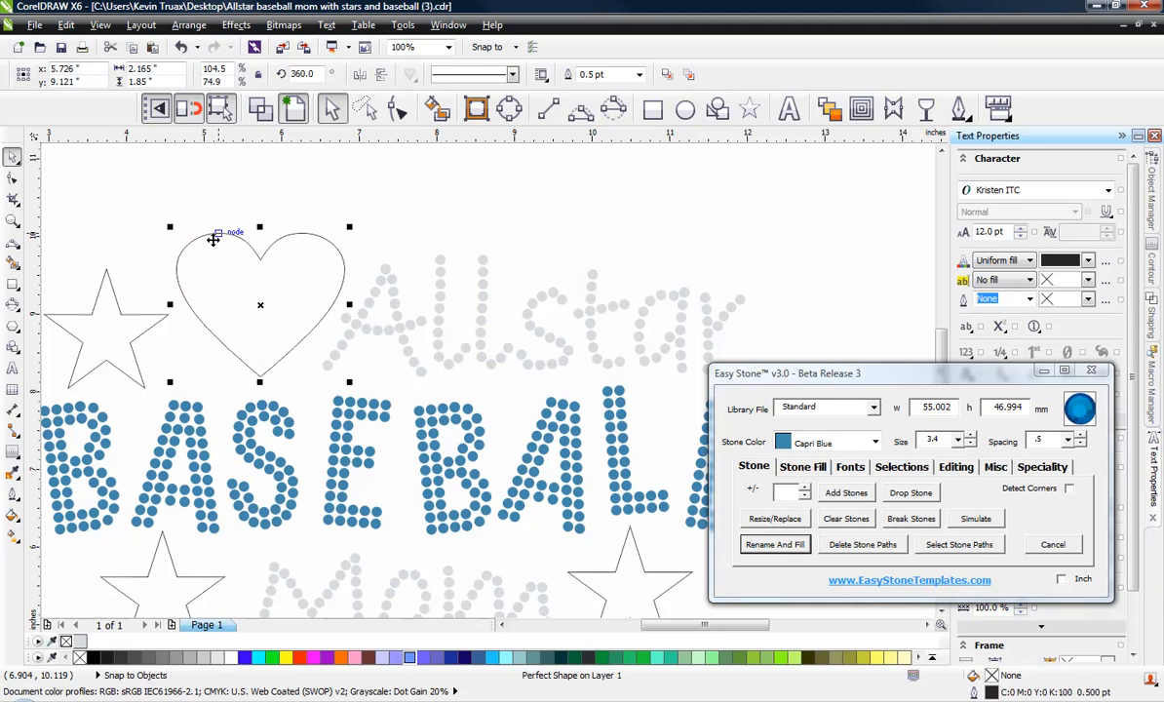
{"action": "left_click_drag", "start_coordinate": [213, 240], "coordinate": [208, 238]}
Step: Place a copy of the resized heart in the empty area beside the page, below the spare BASEBALL text
{"action": "scroll", "coordinate": [116, 206], "scroll_direction": "down", "scroll_amount": 1}
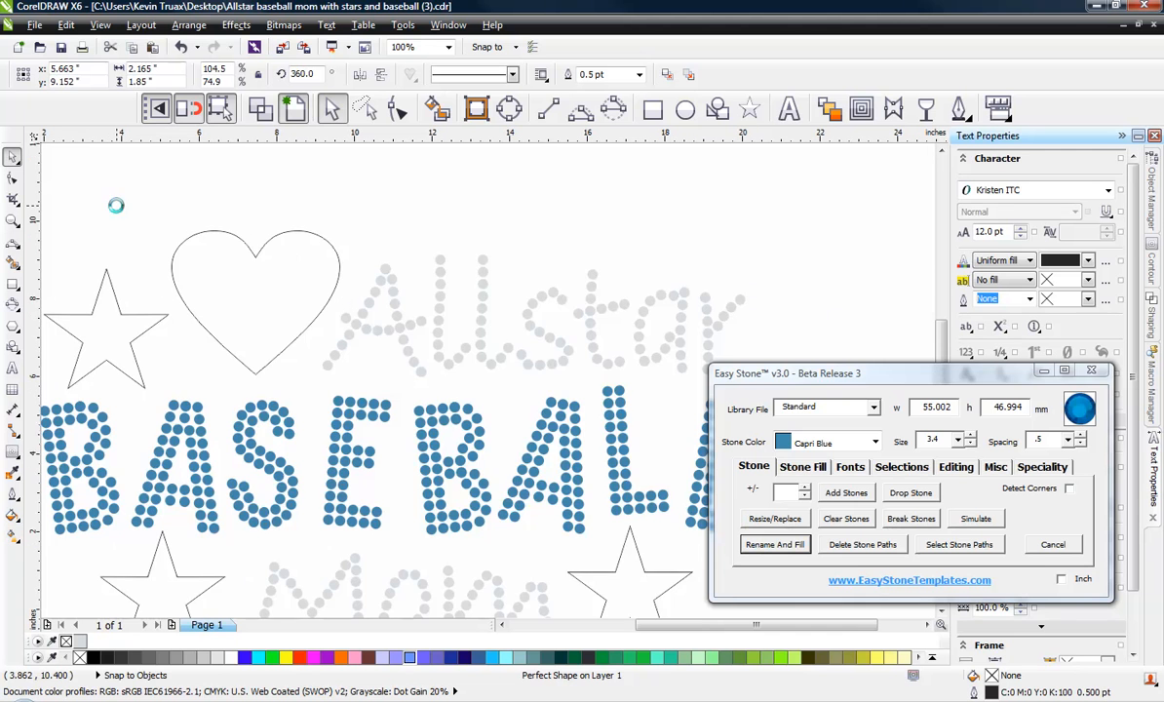
{"action": "left_click_drag", "start_coordinate": [156, 241], "coordinate": [624, 499]}
{"action": "scroll", "coordinate": [240, 307], "scroll_direction": "down", "scroll_amount": 1}
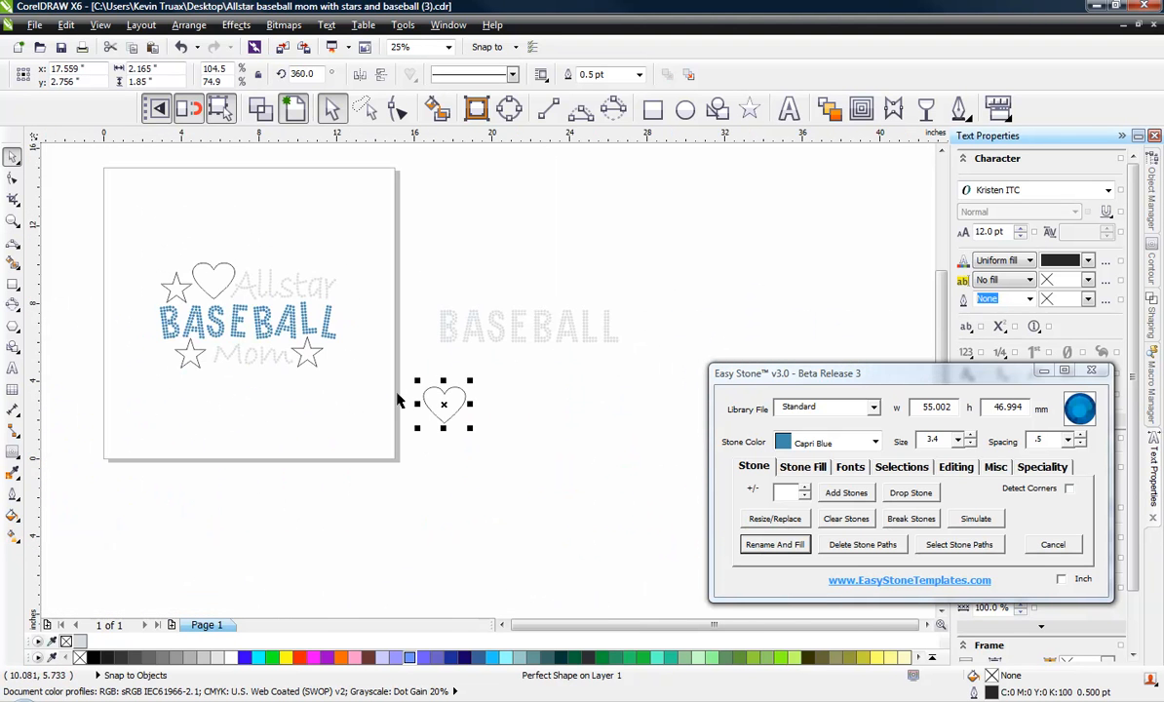
Step: Copy a star from the design to below the heart copy outside the page and duplicate it alongside
{"action": "scroll", "coordinate": [398, 400], "scroll_direction": "up", "scroll_amount": 1}
{"action": "left_click_drag", "start_coordinate": [224, 321], "coordinate": [512, 532]}
{"action": "scroll", "coordinate": [512, 532], "scroll_direction": "up", "scroll_amount": 2}
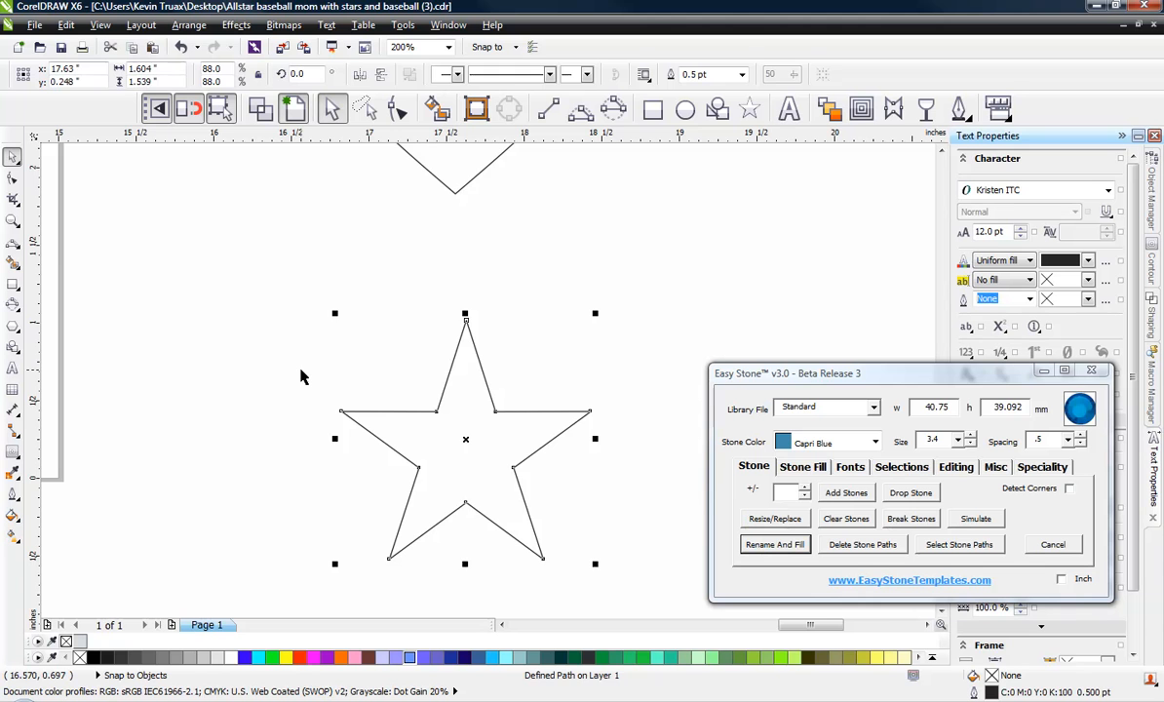
{"action": "left_click", "coordinate": [177, 275]}
{"action": "scroll", "coordinate": [177, 275], "scroll_direction": "down", "scroll_amount": 1}
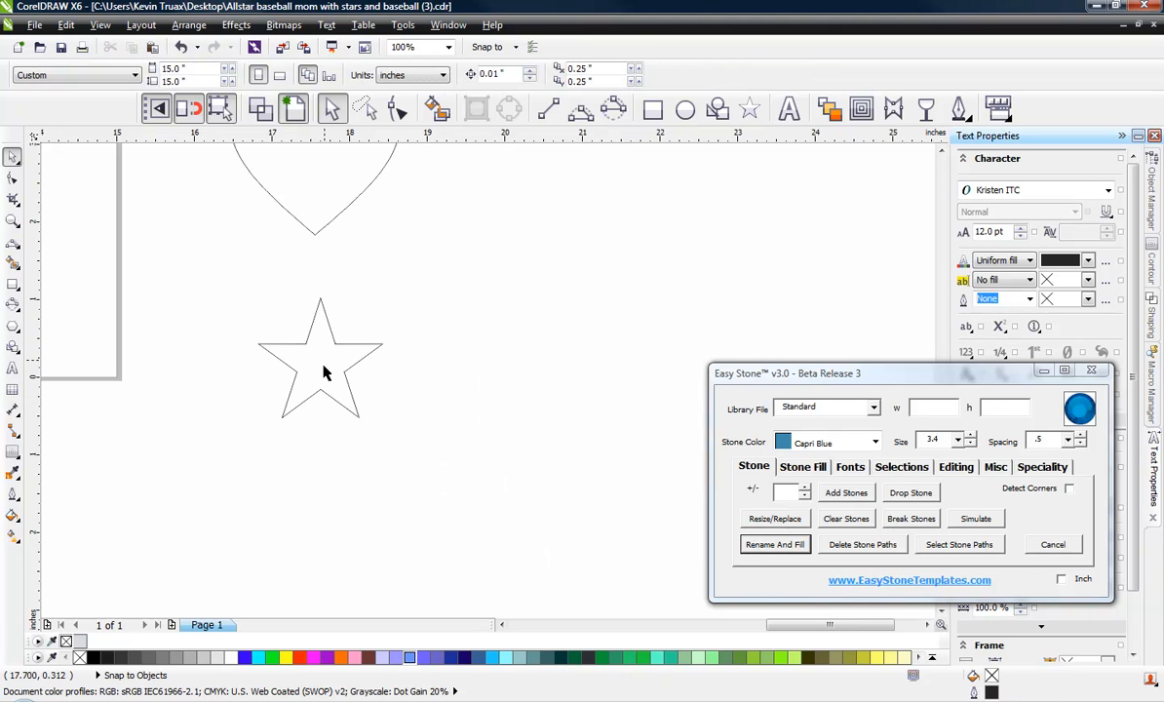
{"action": "left_click_drag", "start_coordinate": [325, 372], "coordinate": [528, 388]}
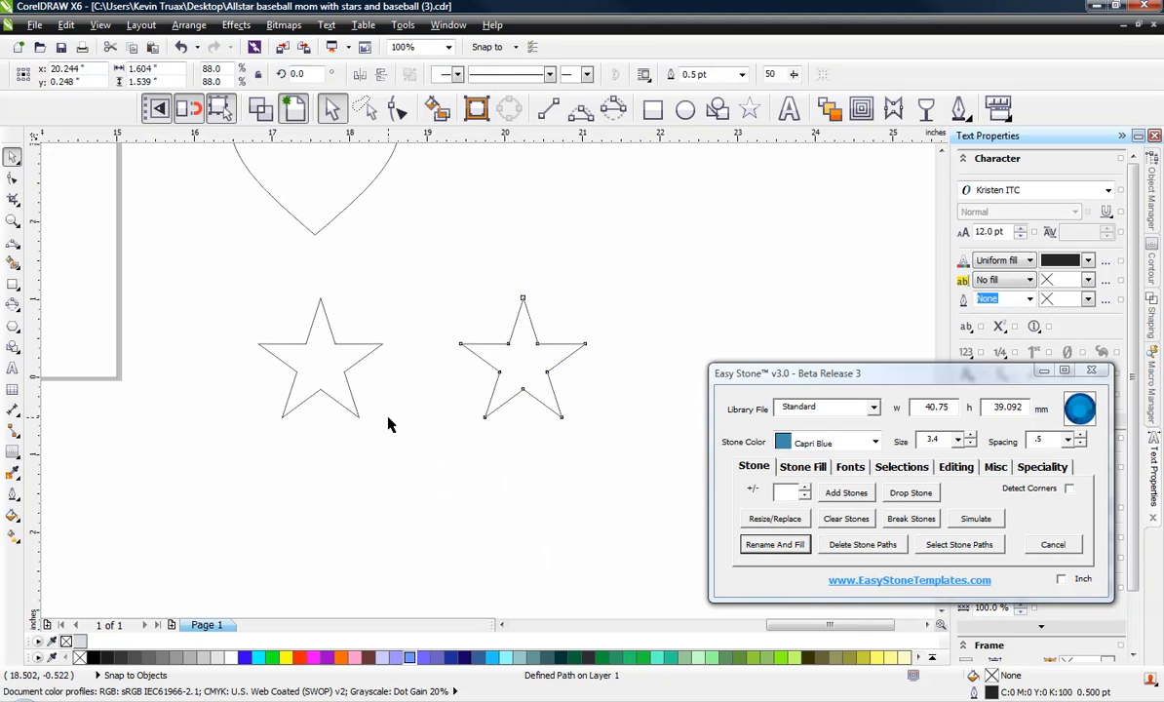
Step: Apply an Island Fill with a 3.9 offset to the first copied star to create an inner star outline
{"action": "left_click", "coordinate": [388, 425]}
{"action": "left_click", "coordinate": [308, 359]}
{"action": "scroll", "coordinate": [259, 375], "scroll_direction": "up", "scroll_amount": 1}
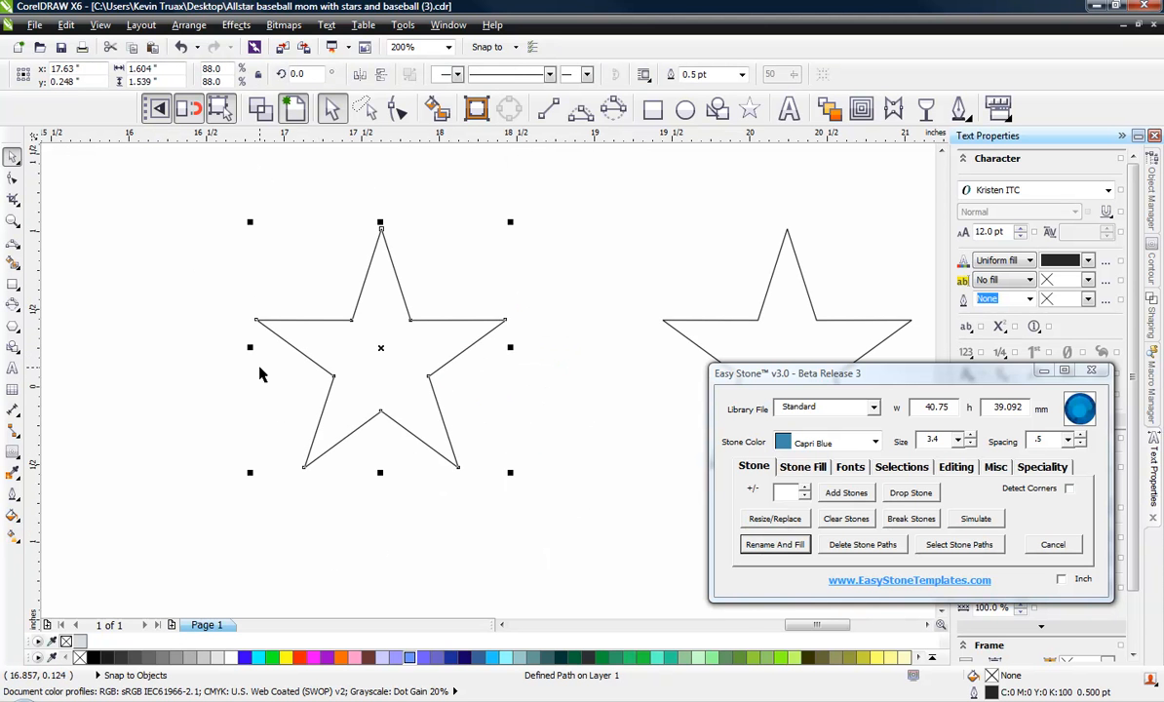
{"action": "left_click", "coordinate": [803, 466]}
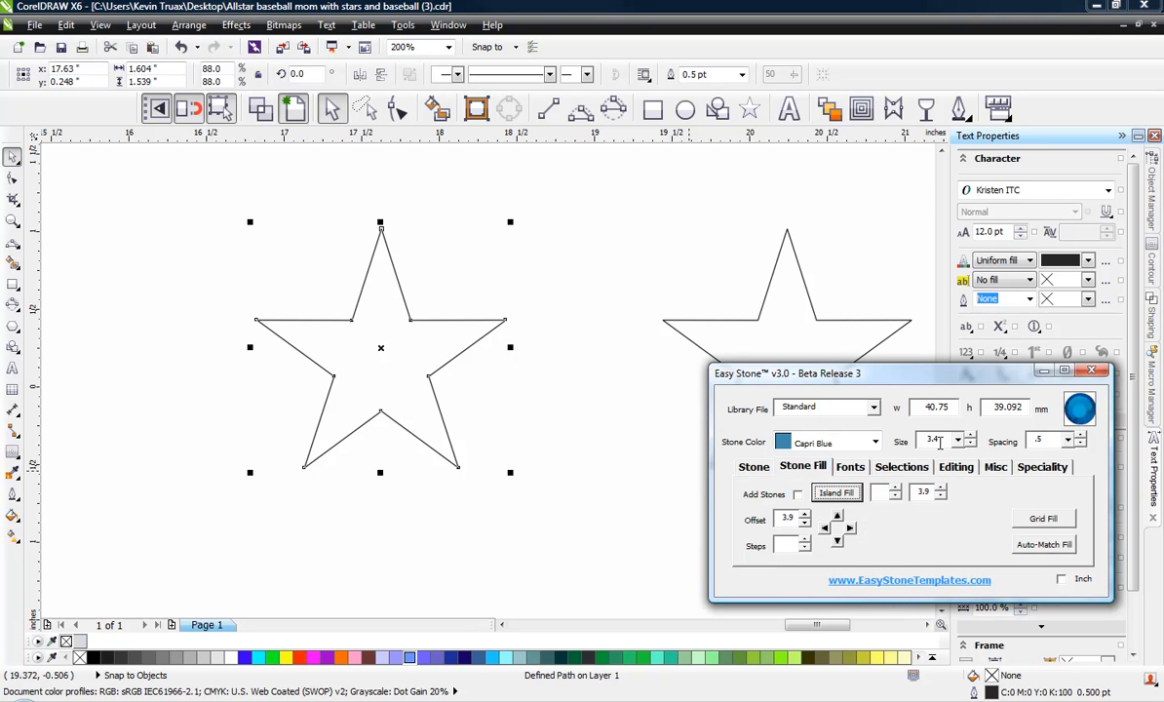
{"action": "left_click", "coordinate": [838, 494]}
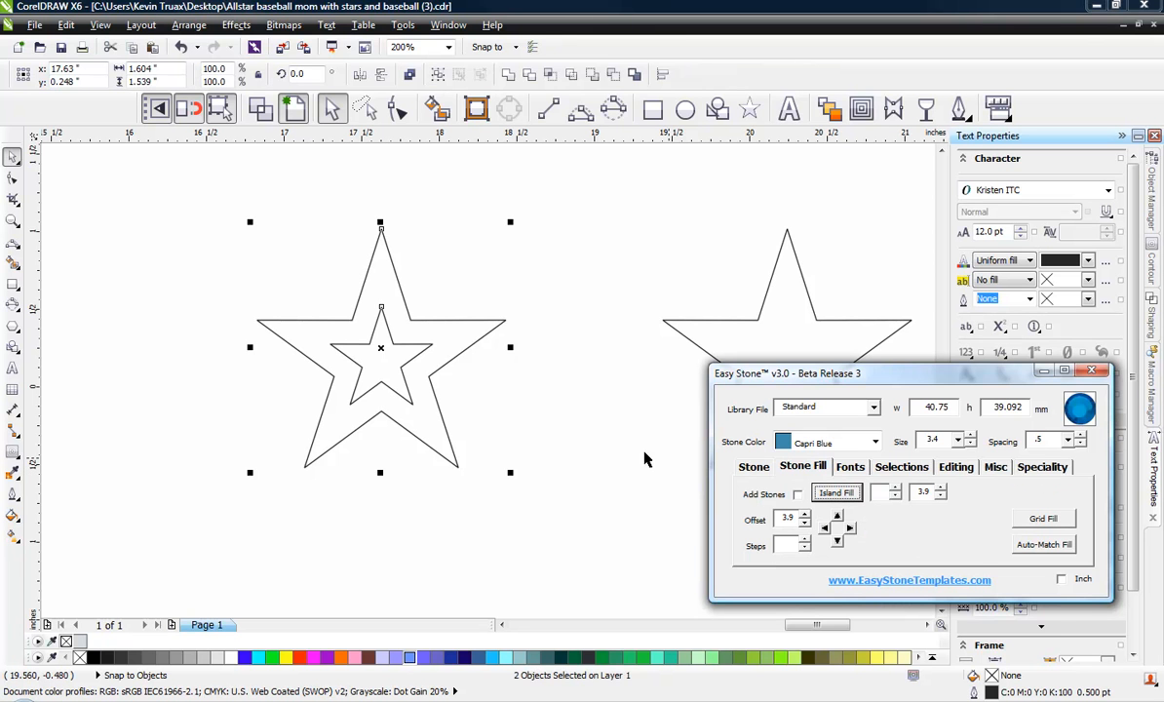
{"action": "left_click", "coordinate": [576, 414]}
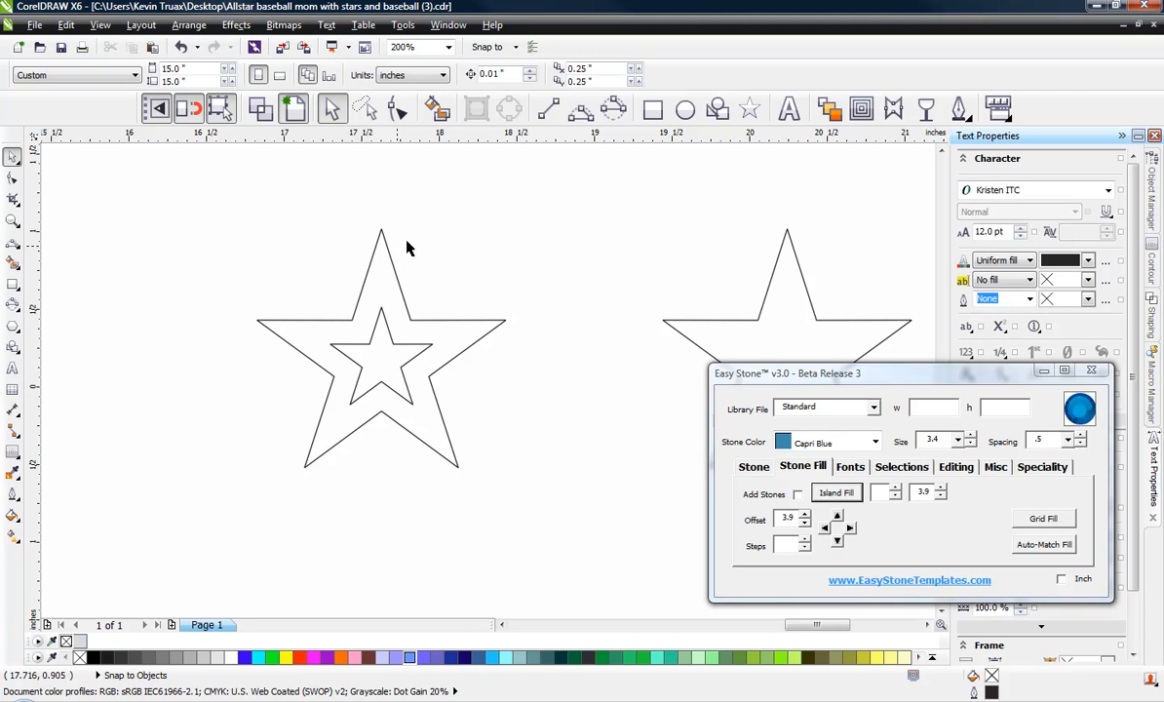
Step: Try adding 3.4 mm Capri Blue stones along the outer star outline only, and undo it
{"action": "left_click_drag", "start_coordinate": [538, 195], "coordinate": [216, 476]}
{"action": "left_click", "coordinate": [753, 467]}
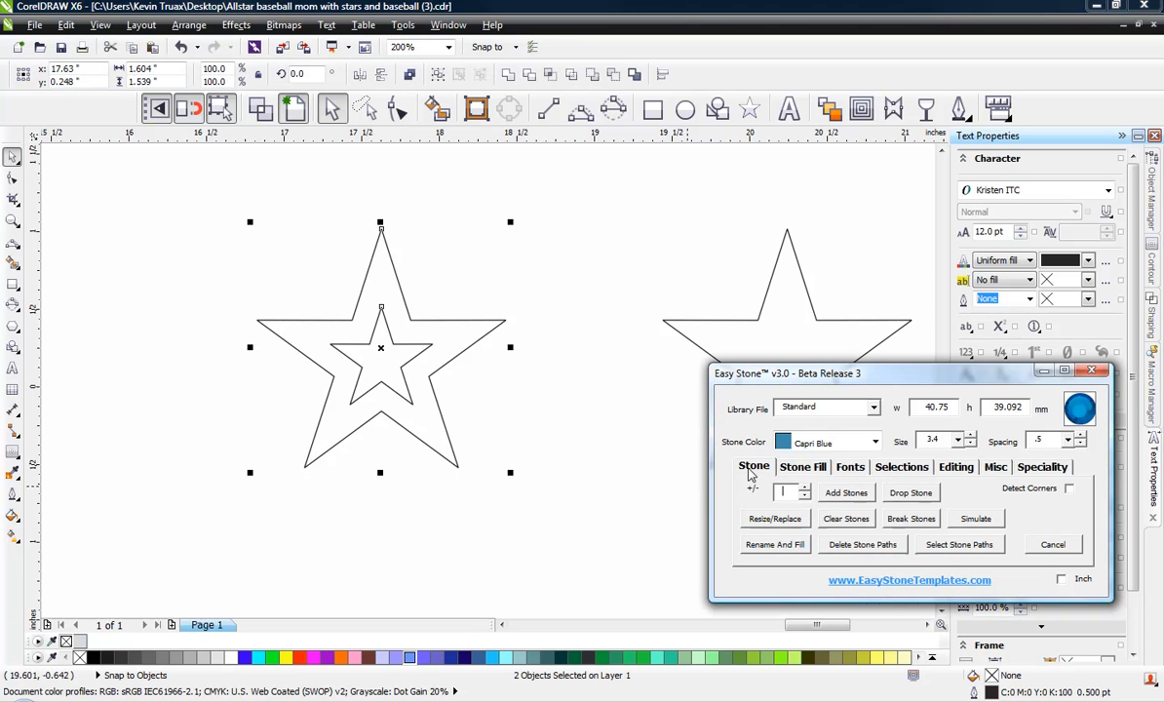
{"action": "left_click", "coordinate": [847, 492]}
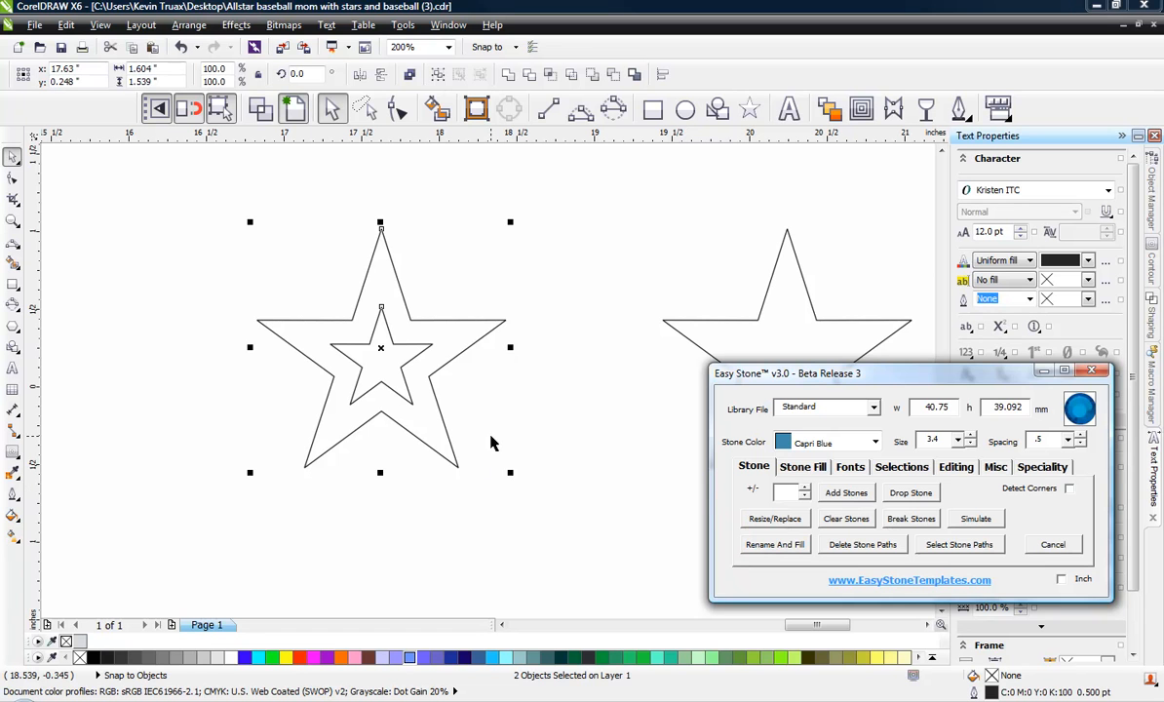
{"action": "left_click", "coordinate": [452, 512]}
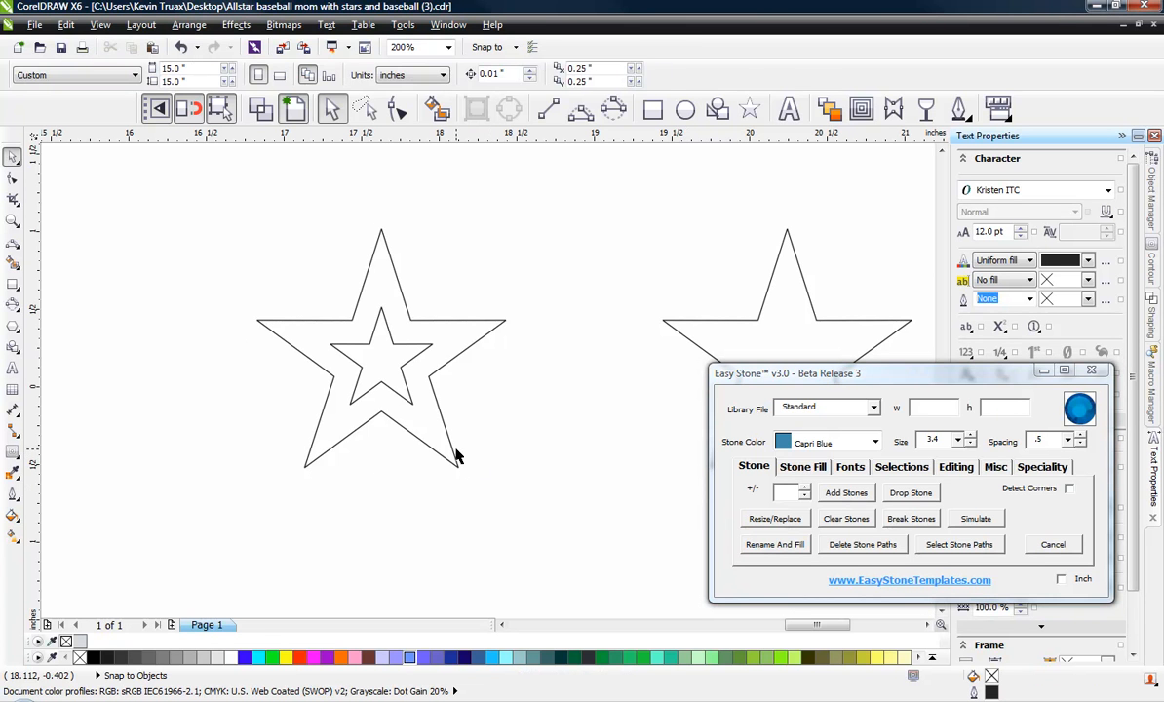
{"action": "left_click", "coordinate": [456, 456]}
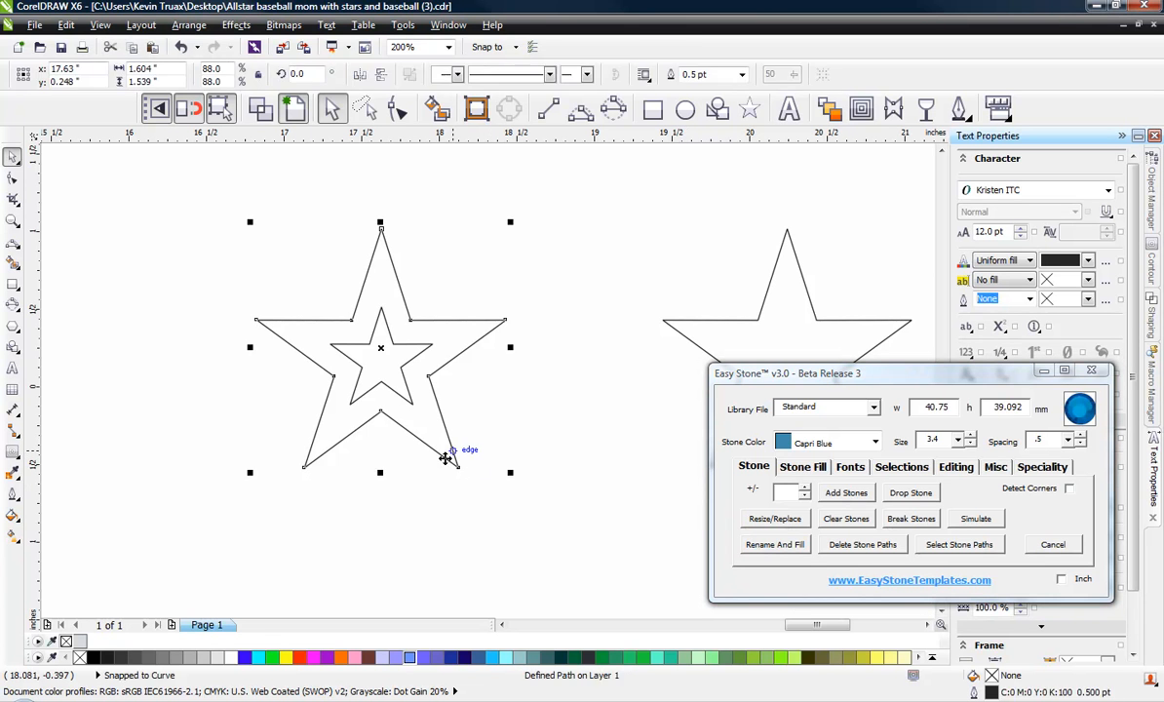
{"action": "left_click", "coordinate": [843, 492]}
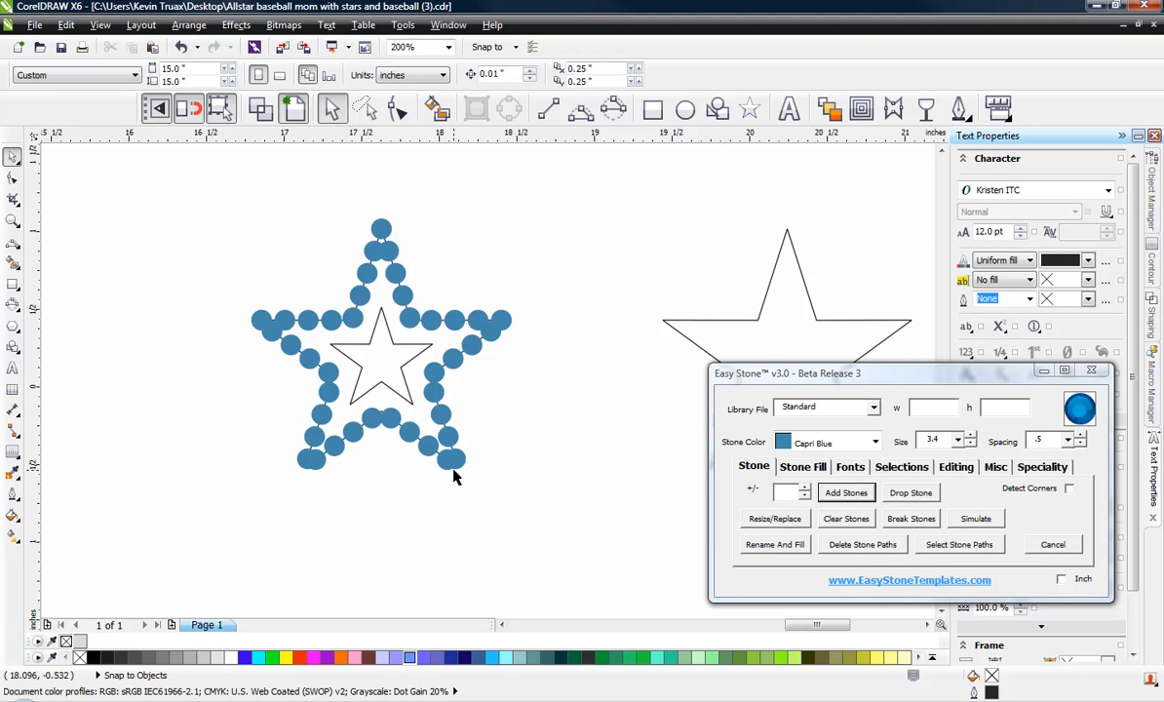
{"action": "key", "text": "ctrl+z"}
Step: Add 3.4 mm Capri Blue stones with .5 spacing along both nested star outlines and delete the stone paths
{"action": "left_click", "coordinate": [242, 429]}
{"action": "left_click_drag", "start_coordinate": [204, 194], "coordinate": [570, 552]}
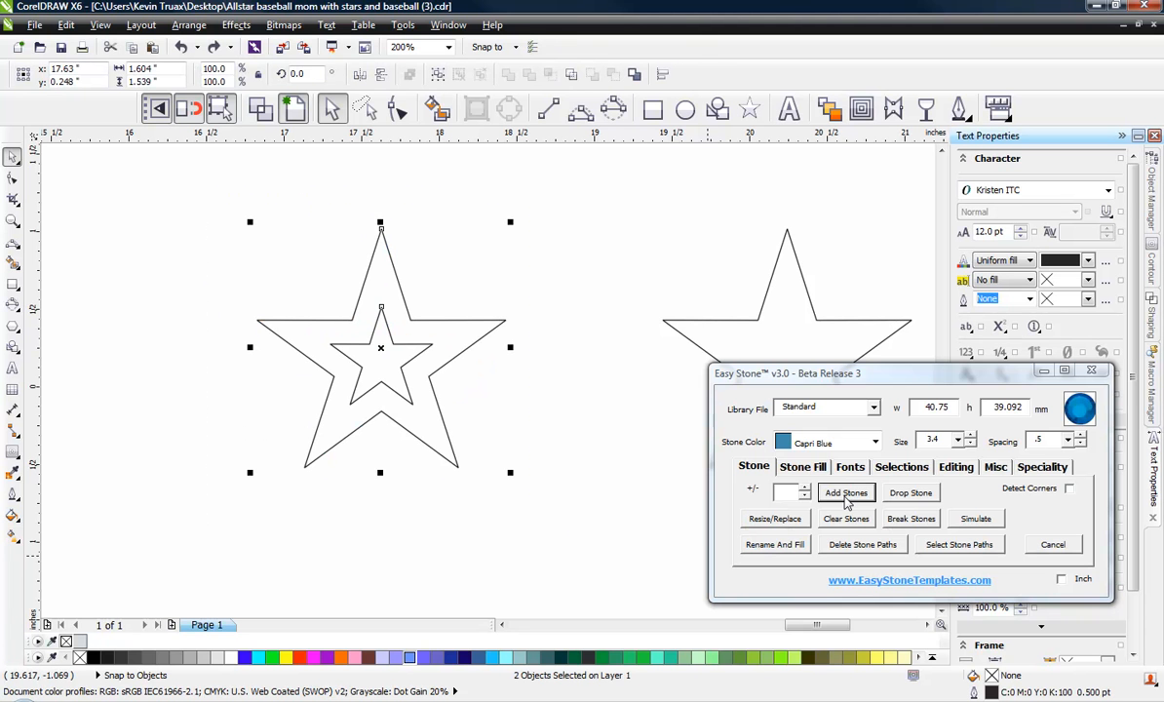
{"action": "left_click", "coordinate": [845, 493]}
{"action": "left_click", "coordinate": [297, 469]}
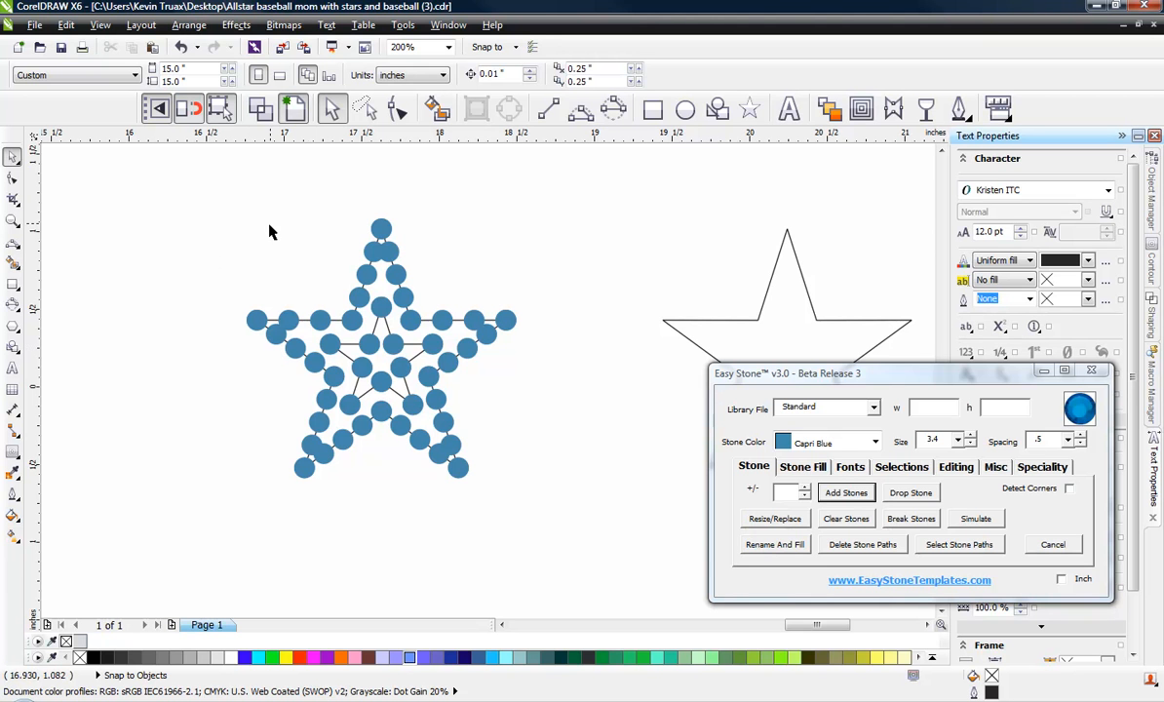
{"action": "left_click_drag", "start_coordinate": [181, 195], "coordinate": [581, 549]}
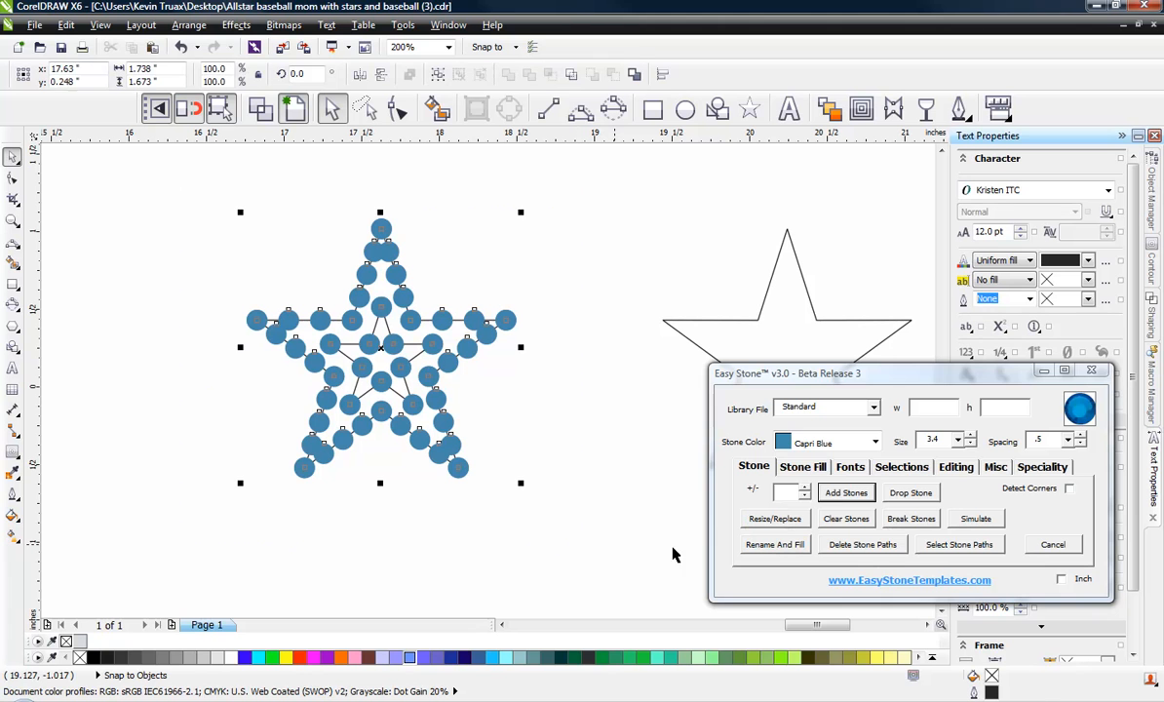
{"action": "left_click", "coordinate": [868, 548]}
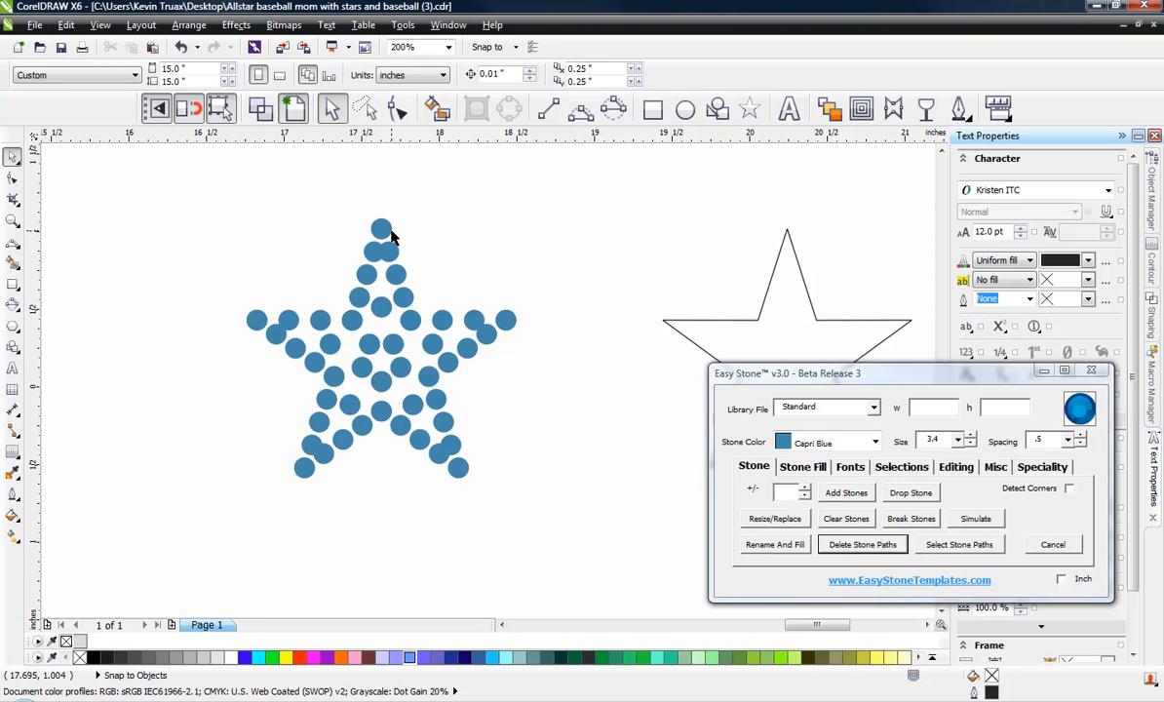
Step: Remove one of the two overlapping stones below the star's top tip and centre the other beneath the tip stone
{"action": "scroll", "coordinate": [391, 231], "scroll_direction": "up", "scroll_amount": 2}
{"action": "left_click", "coordinate": [337, 280]}
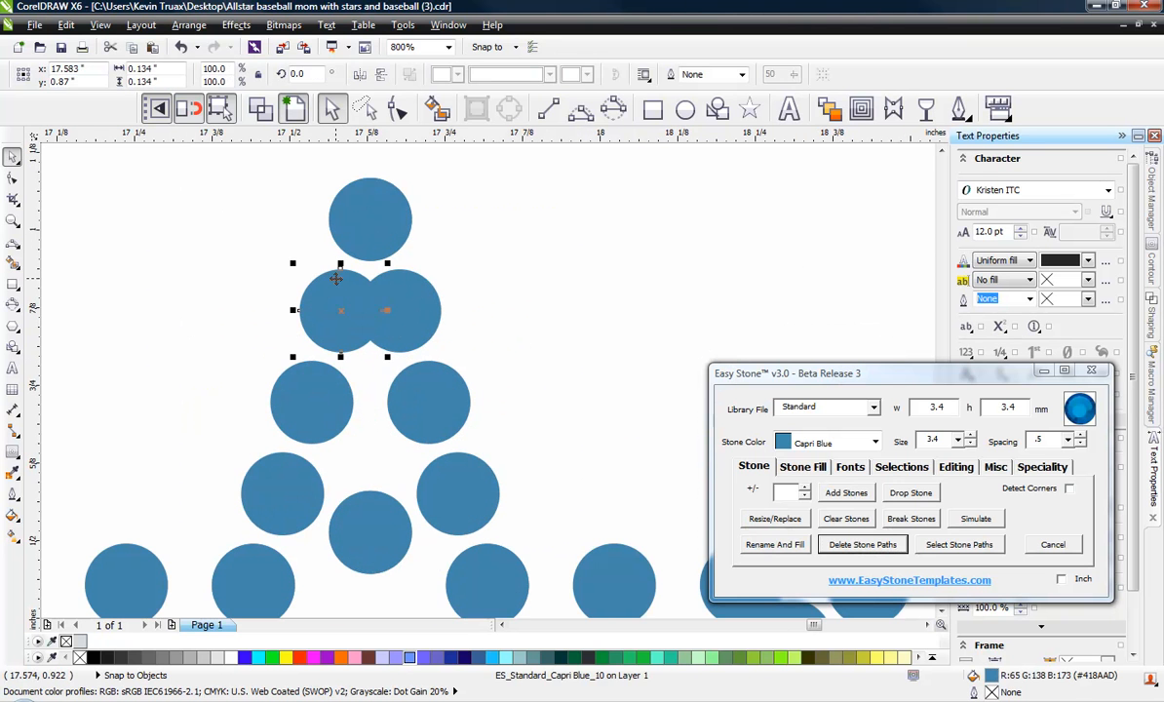
{"action": "key", "text": "Escape"}
{"action": "scroll", "coordinate": [346, 291], "scroll_direction": "up", "scroll_amount": 4}
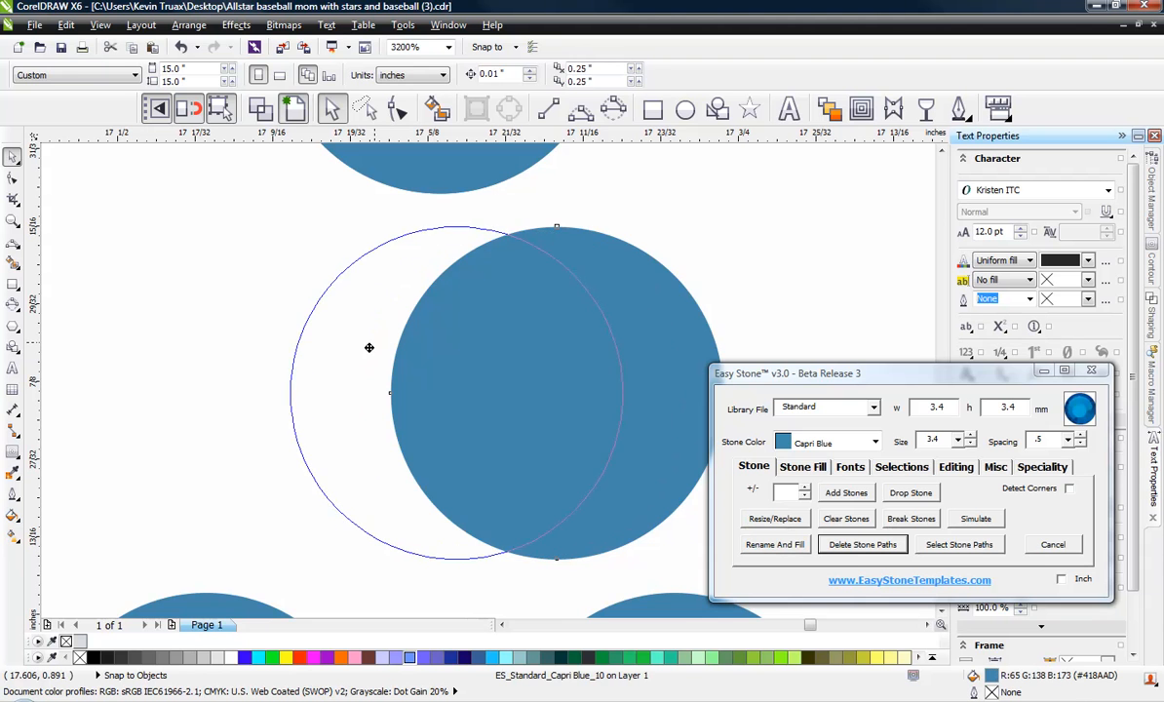
{"action": "left_click", "coordinate": [368, 347]}
{"action": "scroll", "coordinate": [368, 347], "scroll_direction": "down", "scroll_amount": 1}
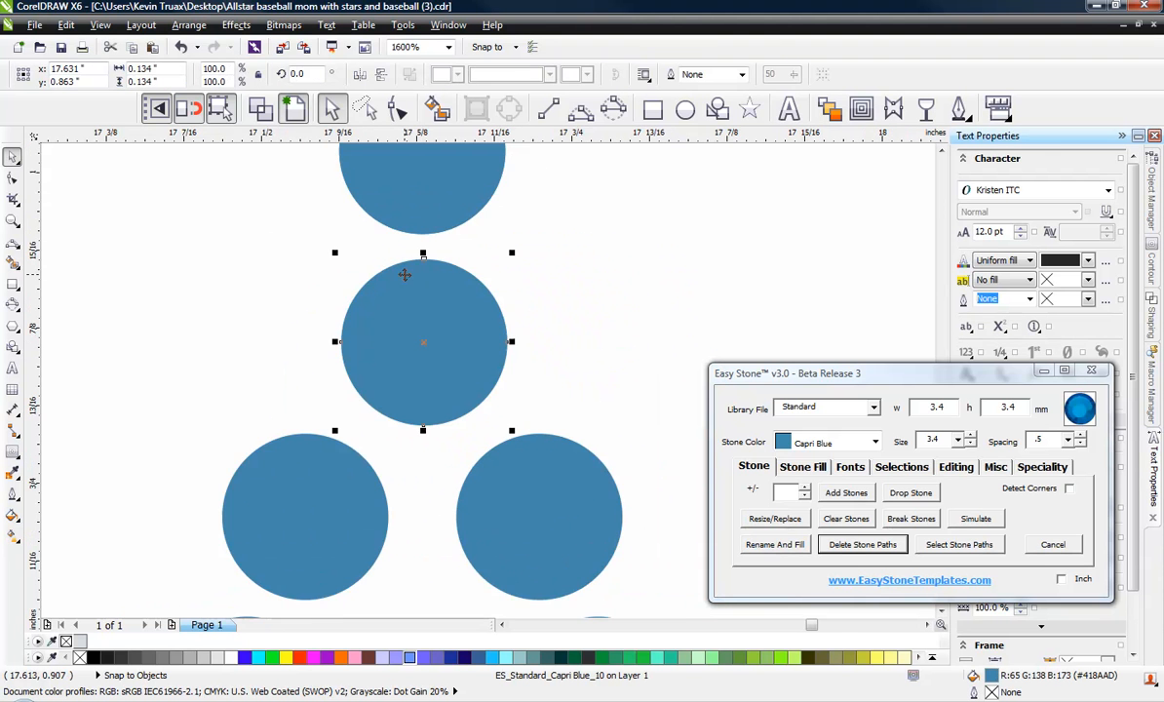
Step: Duplicate a stone in the upper row of the star's right arm and distribute the row's stones
{"action": "scroll", "coordinate": [219, 255], "scroll_direction": "down", "scroll_amount": 2}
{"action": "scroll", "coordinate": [535, 448], "scroll_direction": "up", "scroll_amount": 1}
{"action": "left_click", "coordinate": [421, 393]}
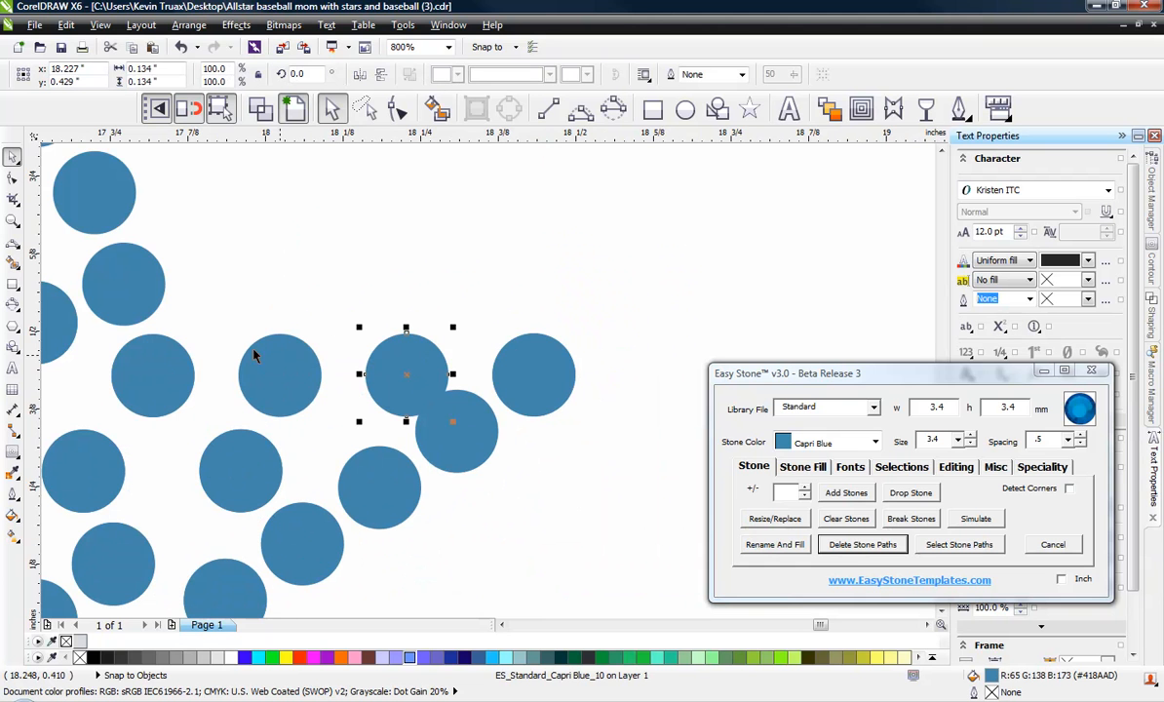
{"action": "left_click_drag", "start_coordinate": [371, 379], "coordinate": [321, 382]}
{"action": "left_click_drag", "start_coordinate": [643, 296], "coordinate": [106, 435]}
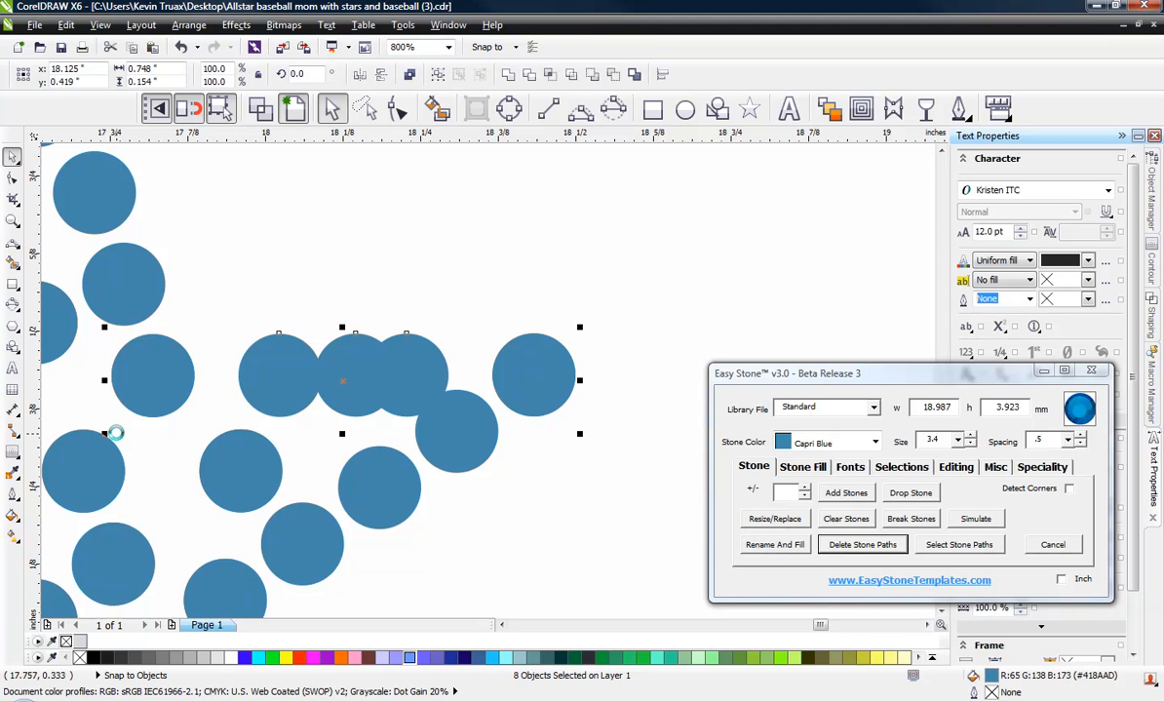
{"action": "key", "text": "e"}
Step: Delete two surplus stones from the right arm's upper row and distribute the remaining five evenly
{"action": "left_click", "coordinate": [472, 349]}
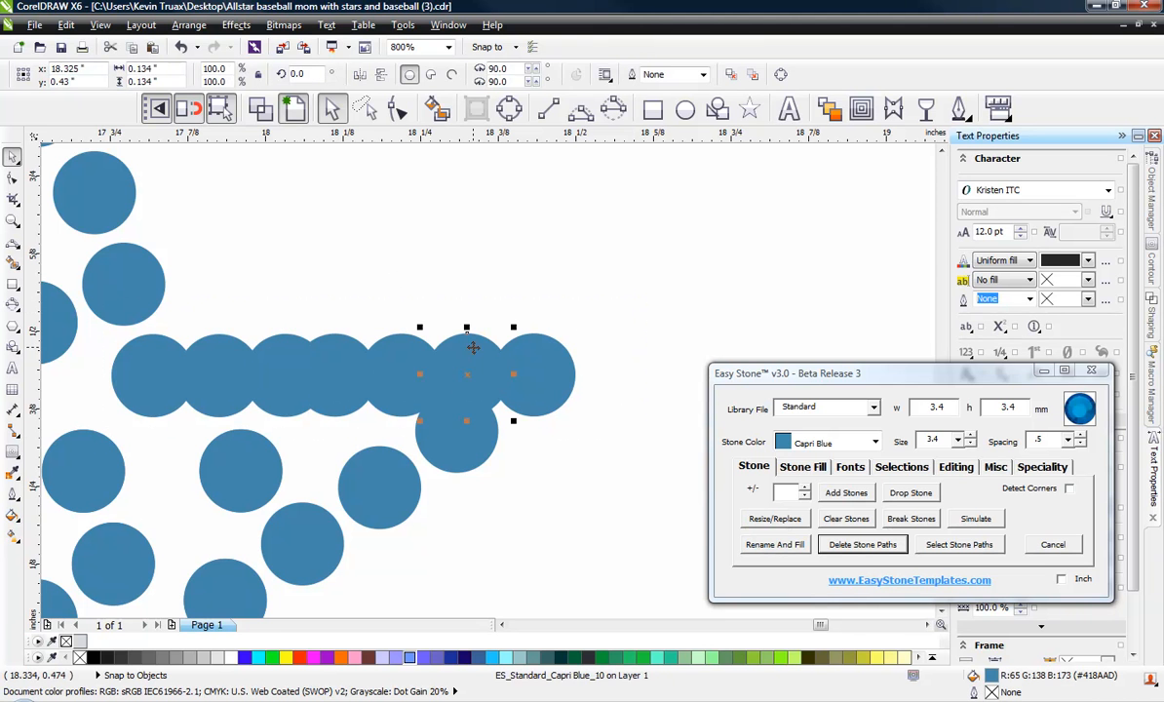
{"action": "key", "text": "Delete"}
{"action": "left_click", "coordinate": [351, 341]}
{"action": "key", "text": "Delete"}
{"action": "left_click_drag", "start_coordinate": [625, 302], "coordinate": [110, 434]}
{"action": "key", "text": "shift+e"}
{"action": "left_click", "coordinate": [454, 276]}
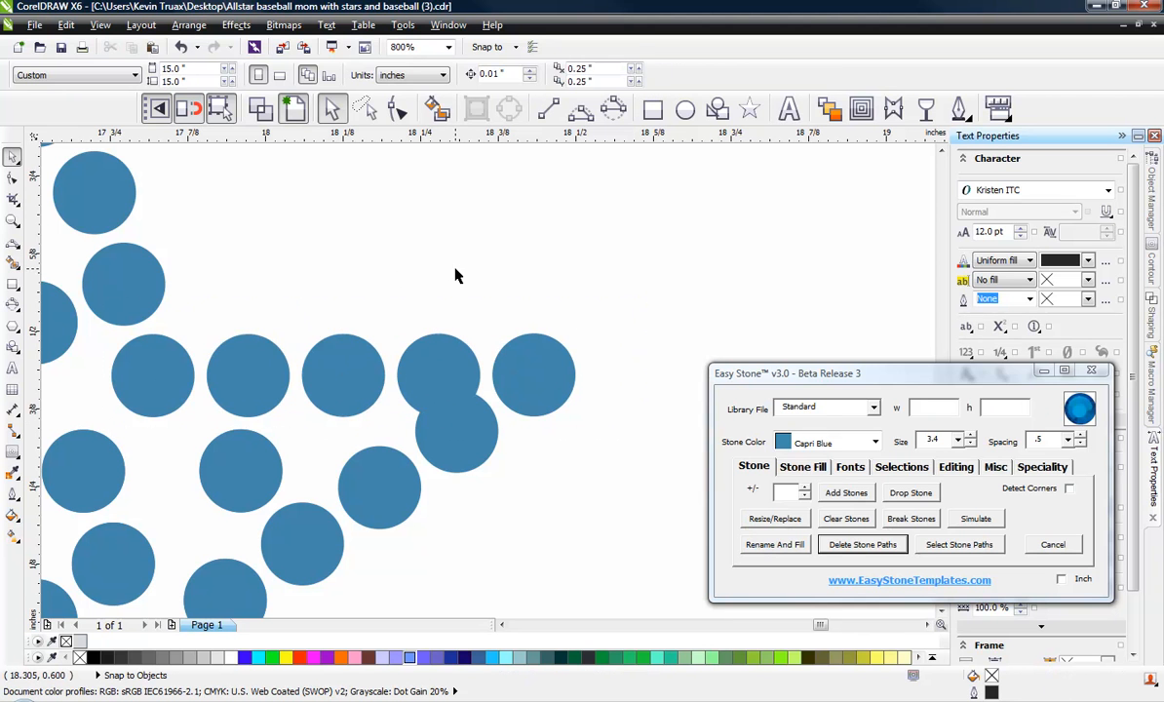
Step: Delete the overlapping upper-row stone near the right arm's tip and move the lower stone up into the gap
{"action": "left_click", "coordinate": [453, 374]}
{"action": "key", "text": "Delete"}
{"action": "scroll", "coordinate": [452, 412], "scroll_direction": "up", "scroll_amount": 1}
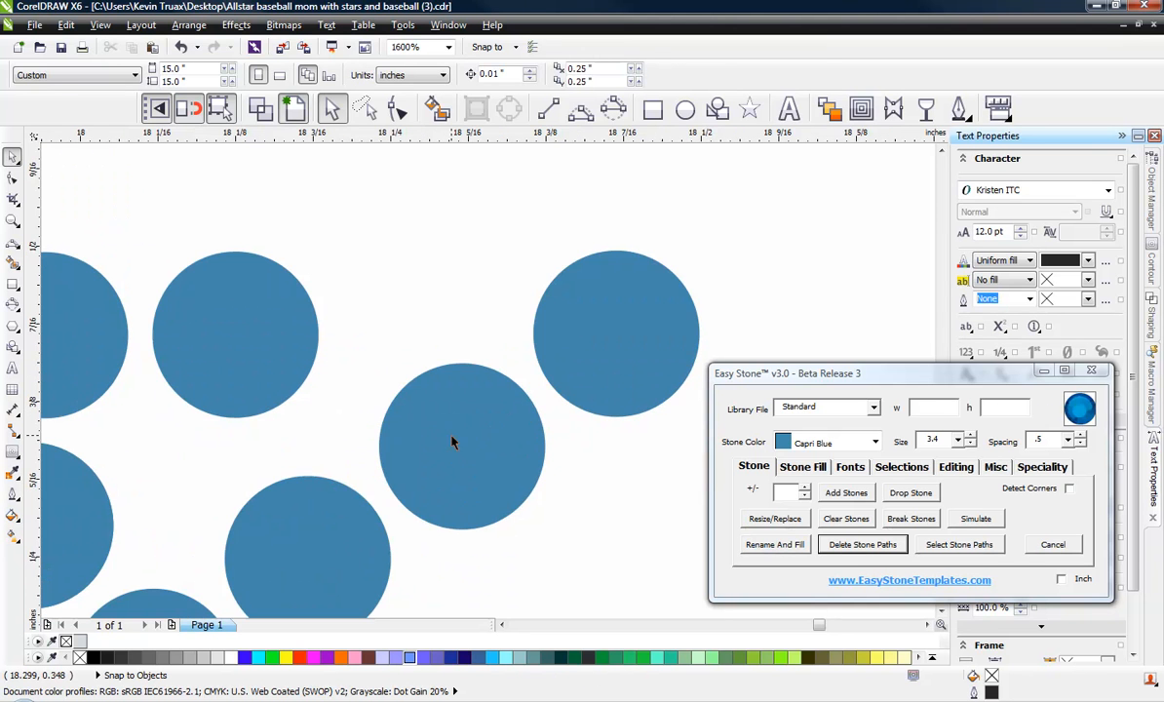
{"action": "left_click_drag", "start_coordinate": [454, 442], "coordinate": [426, 389]}
{"action": "scroll", "coordinate": [429, 251], "scroll_direction": "down", "scroll_amount": 2}
{"action": "key", "text": "Escape"}
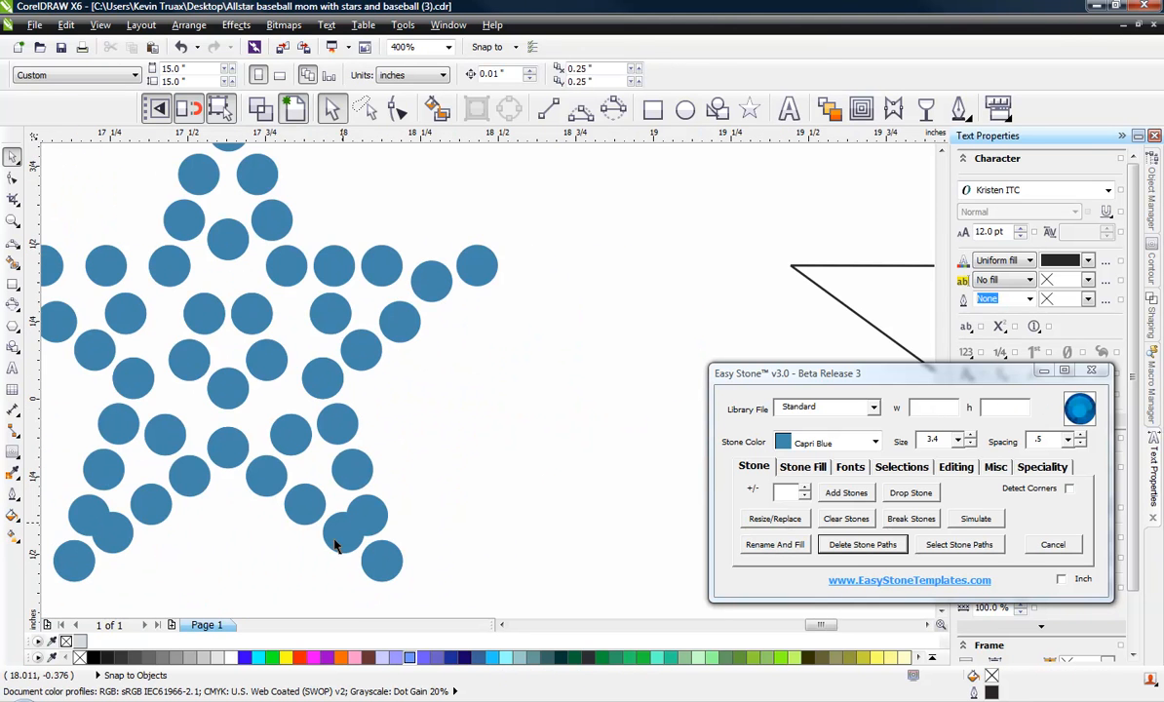
Step: Remove one of the overlapping stones in the star's lower-right leg and centre the other above the tip stone
{"action": "scroll", "coordinate": [307, 590], "scroll_direction": "up", "scroll_amount": 1}
{"action": "left_click", "coordinate": [314, 517]}
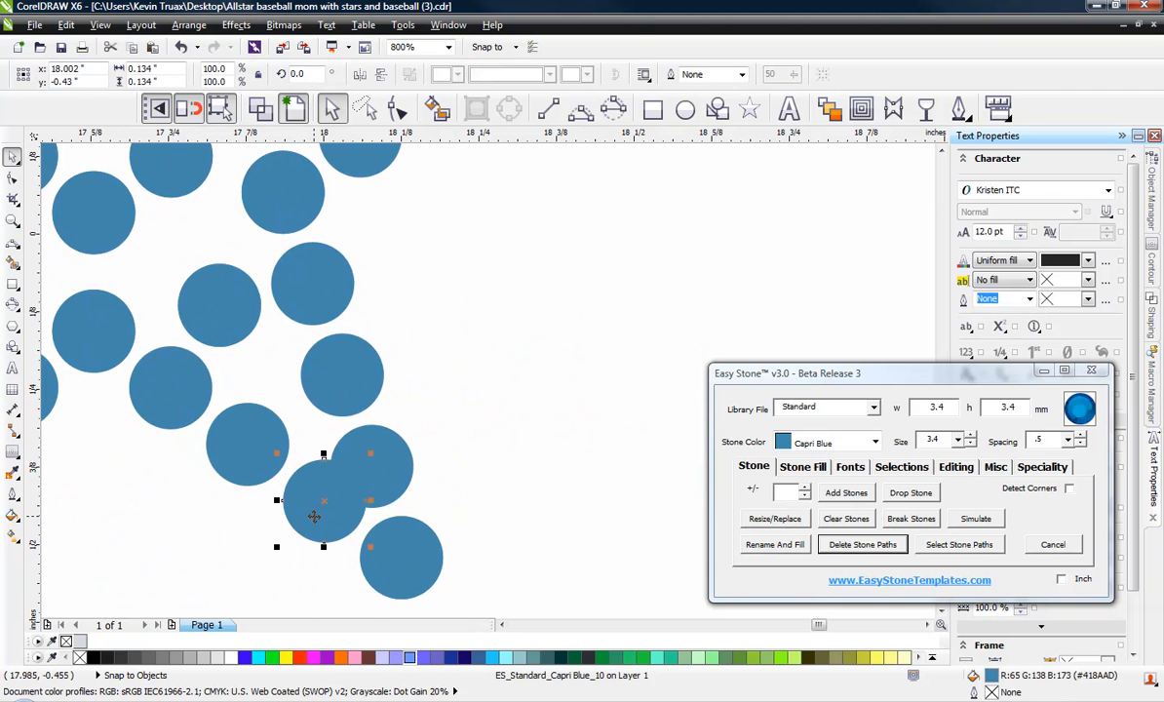
{"action": "left_click_drag", "start_coordinate": [314, 516], "coordinate": [333, 497]}
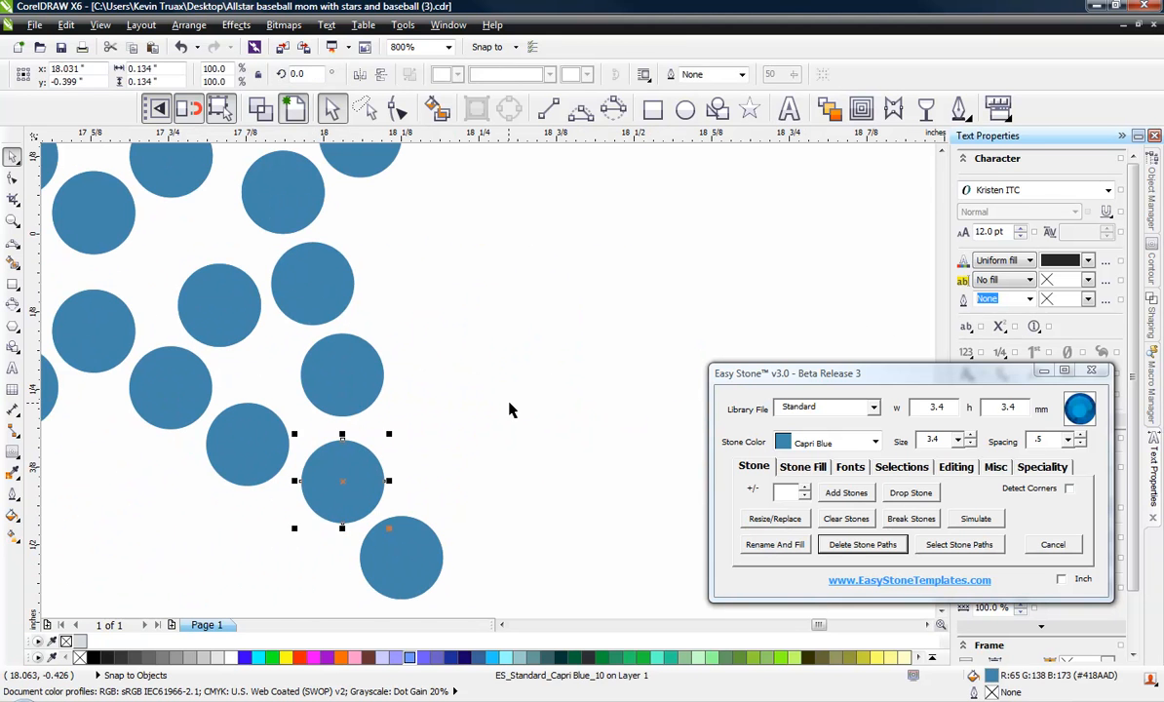
{"action": "key", "text": "Escape"}
Step: Remove one of the overlapping stones in the star's lower-left leg and centre the other above the tip stone
{"action": "scroll", "coordinate": [551, 382], "scroll_direction": "down", "scroll_amount": 1}
{"action": "scroll", "coordinate": [195, 426], "scroll_direction": "up", "scroll_amount": 1}
{"action": "left_click", "coordinate": [154, 423]}
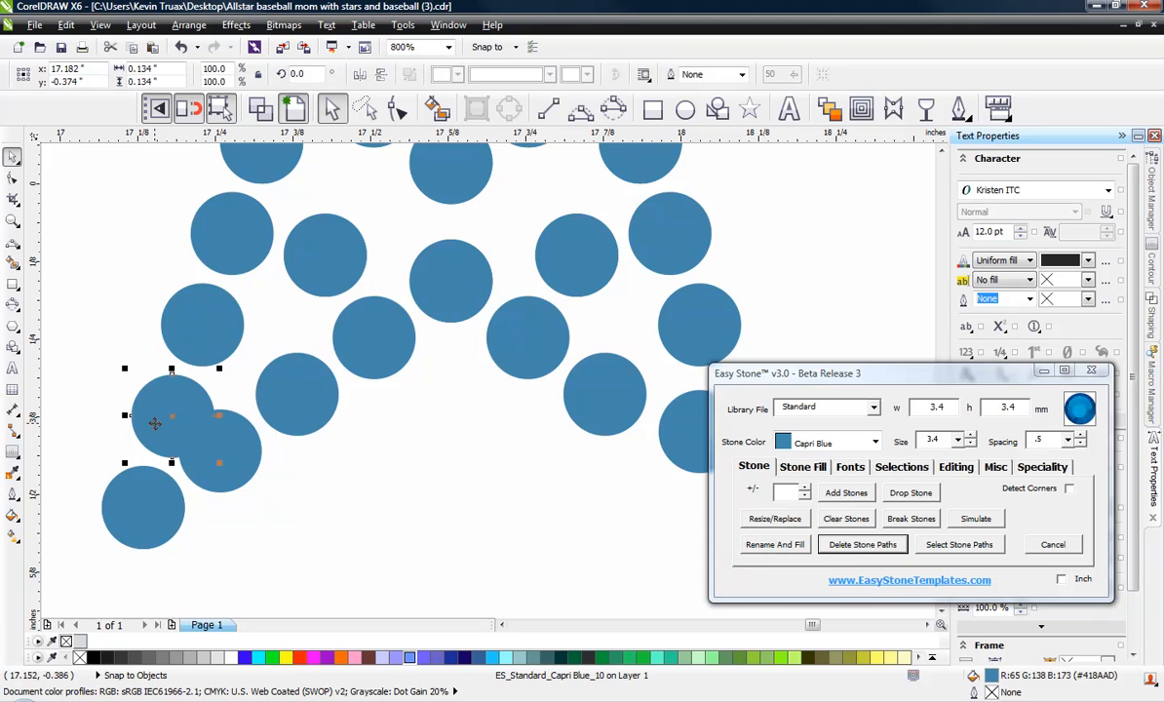
{"action": "scroll", "coordinate": [161, 436], "scroll_direction": "up", "scroll_amount": 1}
{"action": "left_click_drag", "start_coordinate": [259, 455], "coordinate": [244, 421]}
{"action": "scroll", "coordinate": [294, 418], "scroll_direction": "down", "scroll_amount": 2}
{"action": "key", "text": "Escape"}
{"action": "scroll", "coordinate": [239, 242], "scroll_direction": "down", "scroll_amount": 1}
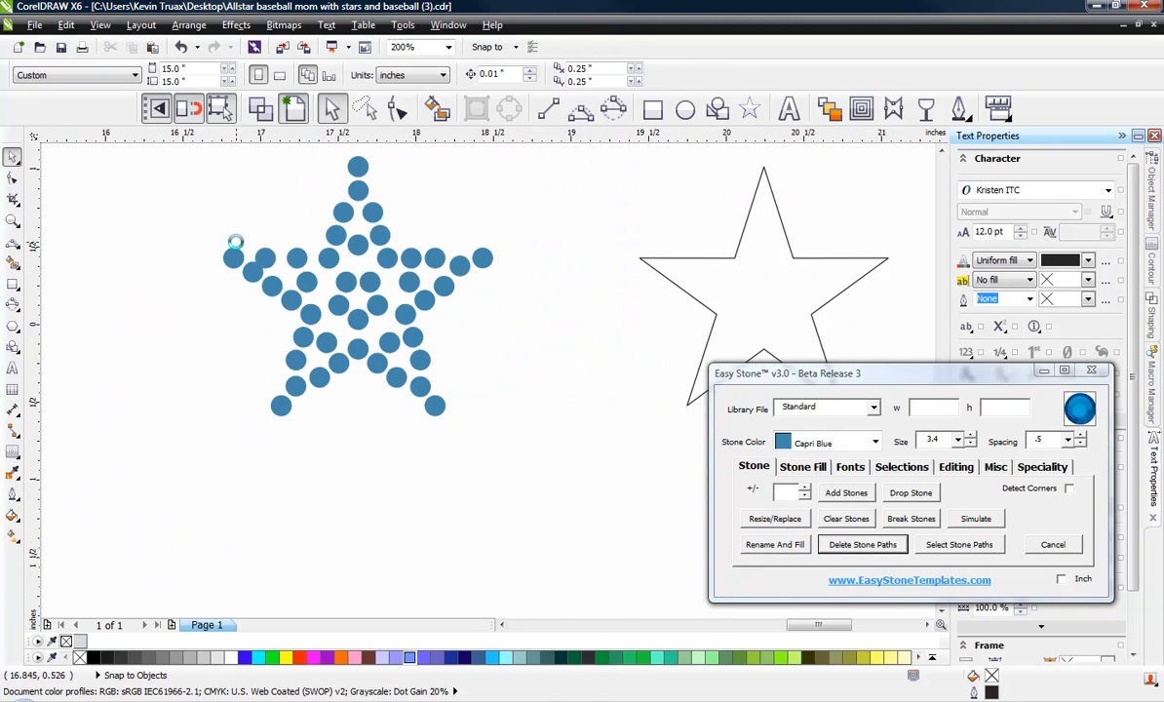
Step: Select the stones in the star's left arm upper row and distribute them evenly along the row
{"action": "scroll", "coordinate": [248, 250], "scroll_direction": "up", "scroll_amount": 2}
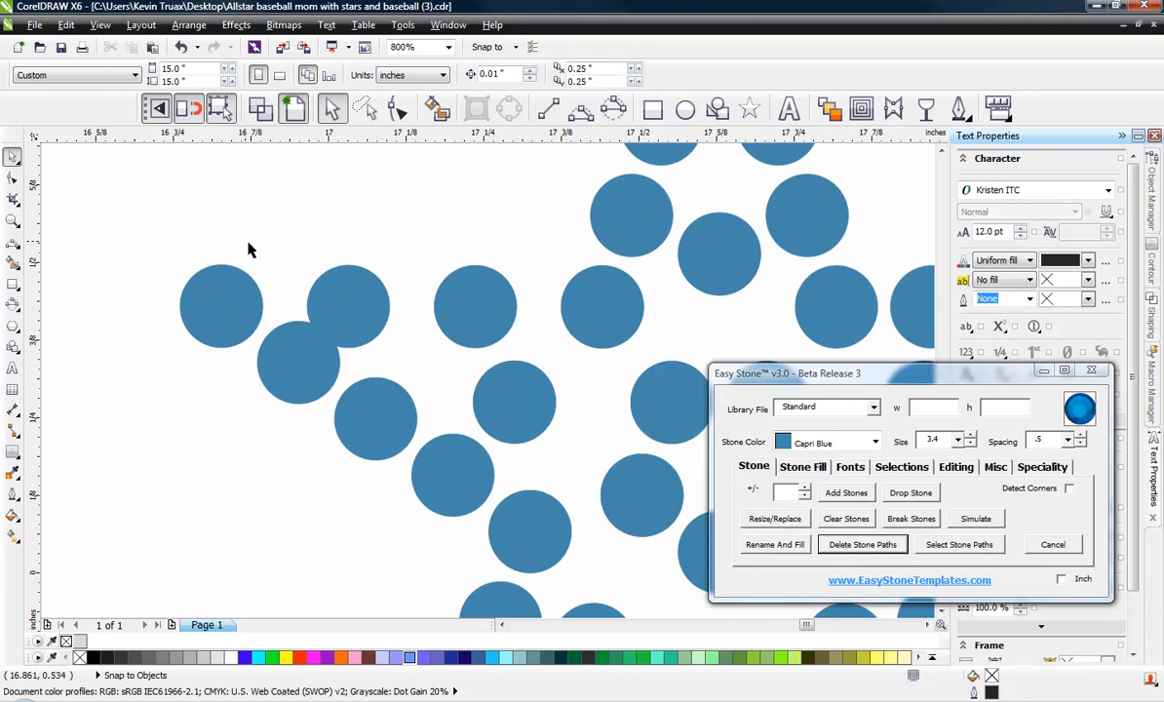
{"action": "left_click", "coordinate": [577, 307]}
{"action": "key", "text": "Escape"}
{"action": "left_click_drag", "start_coordinate": [147, 248], "coordinate": [677, 369]}
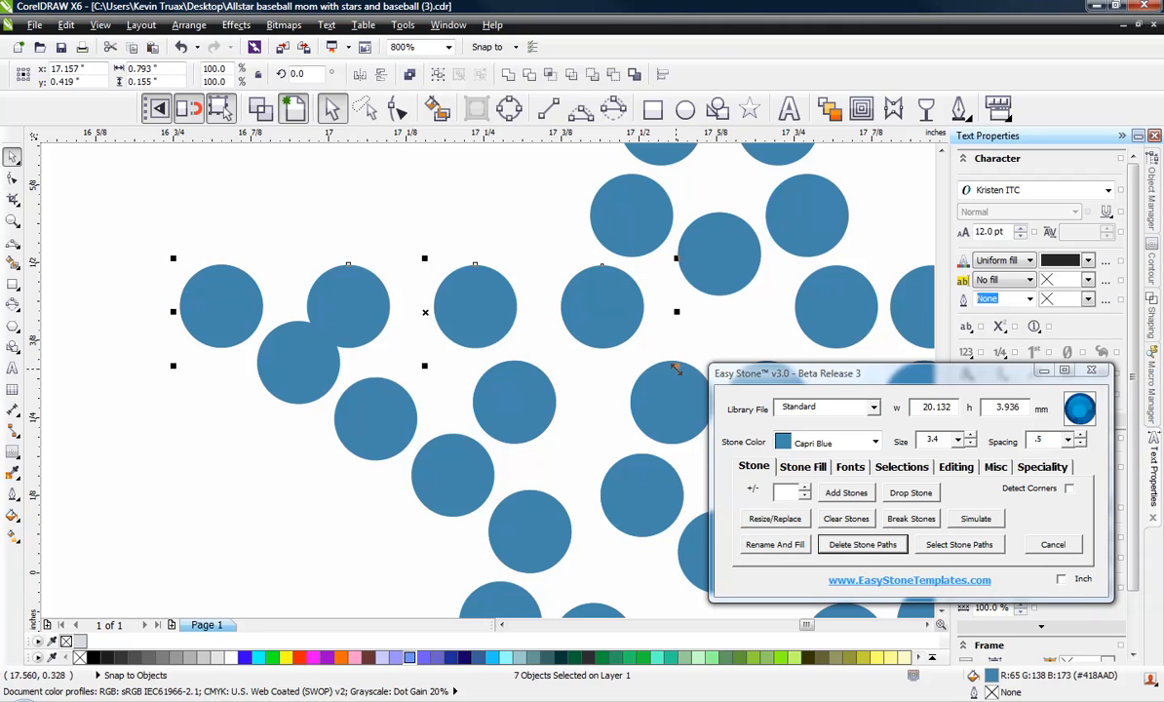
{"action": "key", "text": "shift+p"}
{"action": "left_click", "coordinate": [472, 224]}
Step: Delete the overlapping upper-row stone near the left arm's tip and move the lower stone up into the gap
{"action": "left_click", "coordinate": [346, 305]}
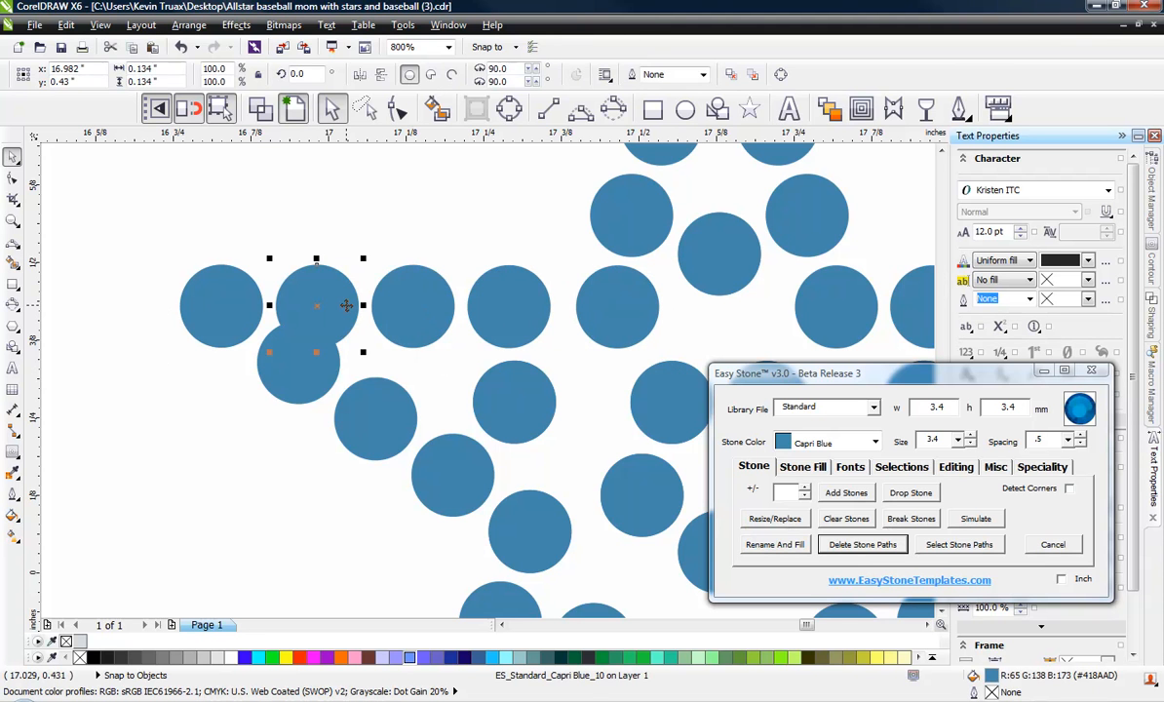
{"action": "key", "text": "Delete"}
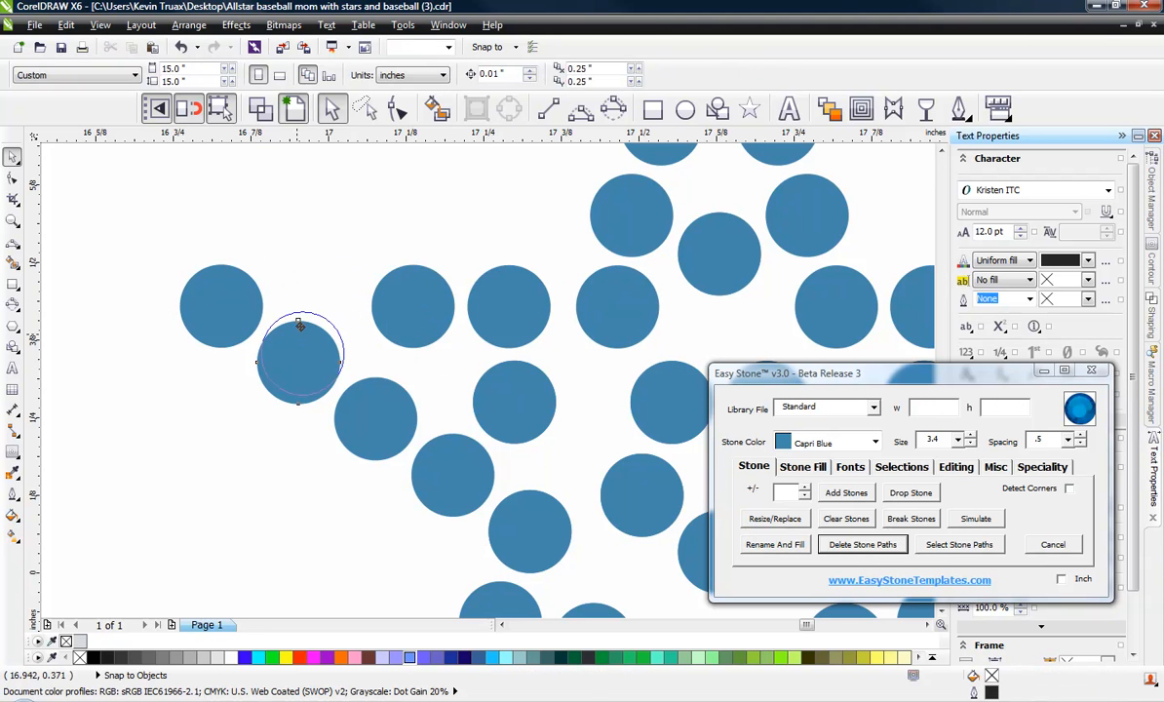
{"action": "left_click_drag", "start_coordinate": [312, 311], "coordinate": [338, 346]}
{"action": "scroll", "coordinate": [337, 339], "scroll_direction": "up", "scroll_amount": 1}
{"action": "left_click", "coordinate": [330, 241]}
{"action": "scroll", "coordinate": [306, 242], "scroll_direction": "down", "scroll_amount": 3}
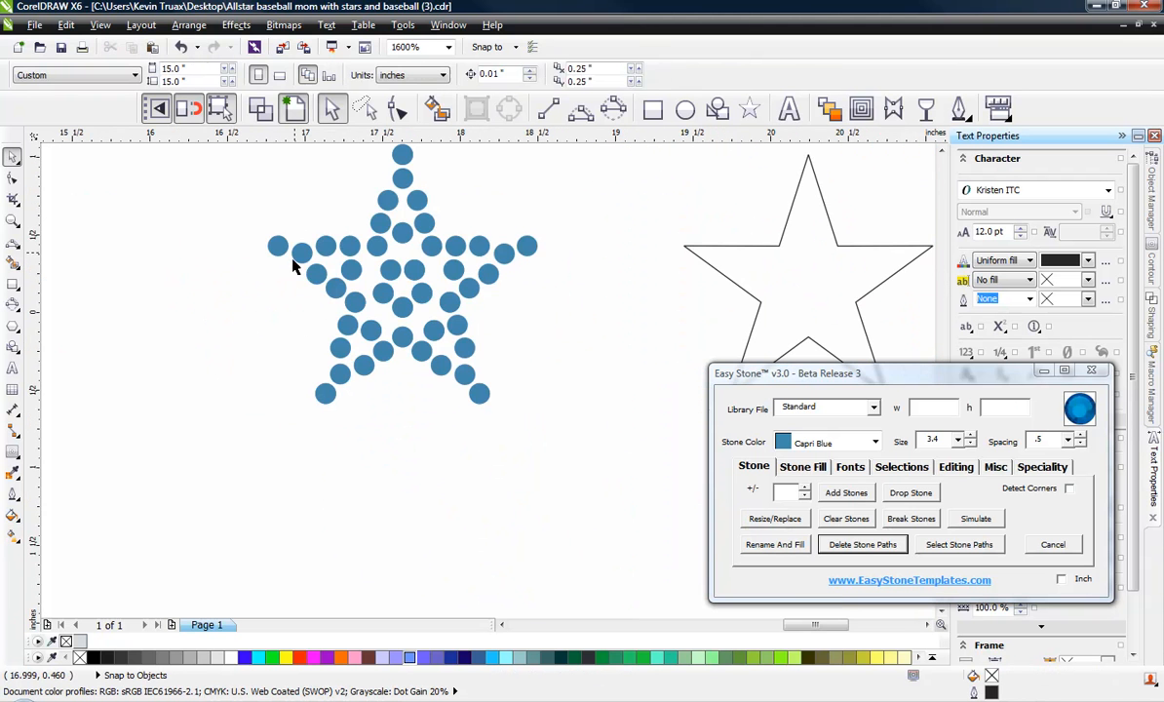
Step: Copy the left arm's inner stone into the gap toward the star's centre and shift the original outward for even spacing
{"action": "scroll", "coordinate": [337, 251], "scroll_direction": "up", "scroll_amount": 2}
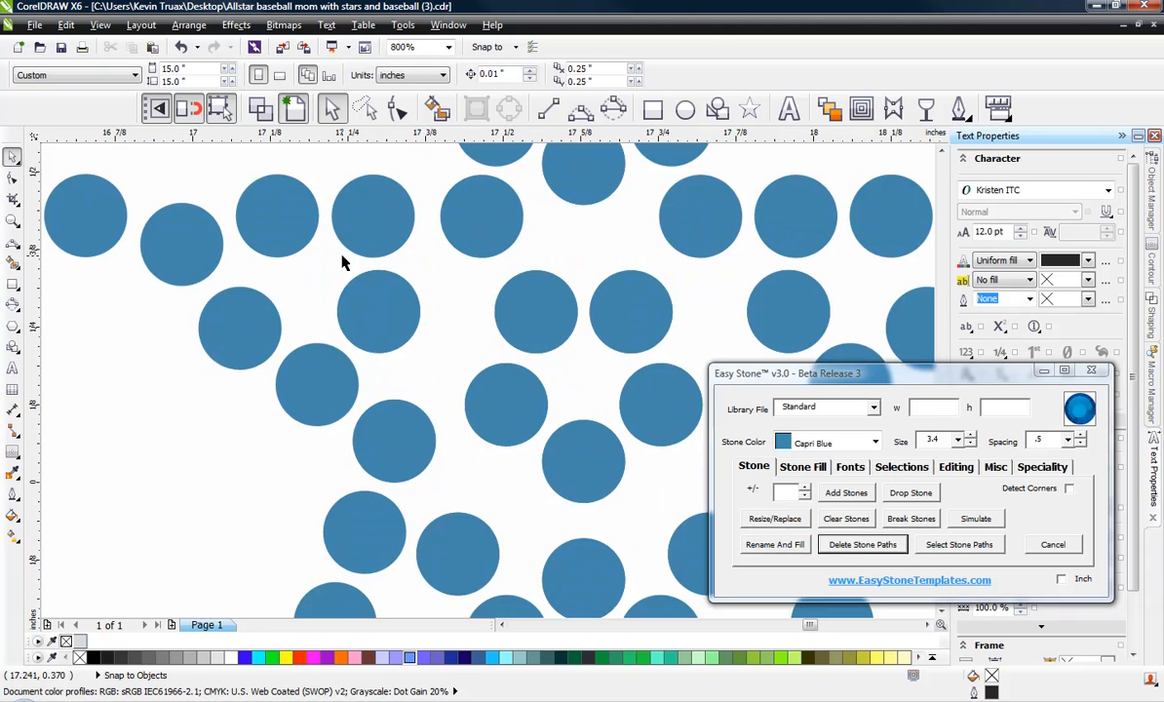
{"action": "scroll", "coordinate": [369, 325], "scroll_direction": "up", "scroll_amount": 1}
{"action": "left_click_drag", "start_coordinate": [380, 320], "coordinate": [497, 360]}
{"action": "left_click_drag", "start_coordinate": [385, 330], "coordinate": [251, 280]}
{"action": "left_click_drag", "start_coordinate": [502, 353], "coordinate": [470, 335]}
{"action": "left_click", "coordinate": [327, 282]}
{"action": "left_click_drag", "start_coordinate": [326, 282], "coordinate": [379, 298]}
{"action": "left_click_drag", "start_coordinate": [453, 337], "coordinate": [500, 355]}
{"action": "left_click_drag", "start_coordinate": [372, 312], "coordinate": [367, 290]}
{"action": "left_click", "coordinate": [390, 385]}
{"action": "left_click_drag", "start_coordinate": [560, 330], "coordinate": [553, 327]}
{"action": "scroll", "coordinate": [369, 336], "scroll_direction": "down", "scroll_amount": 2}
{"action": "left_click", "coordinate": [152, 365]}
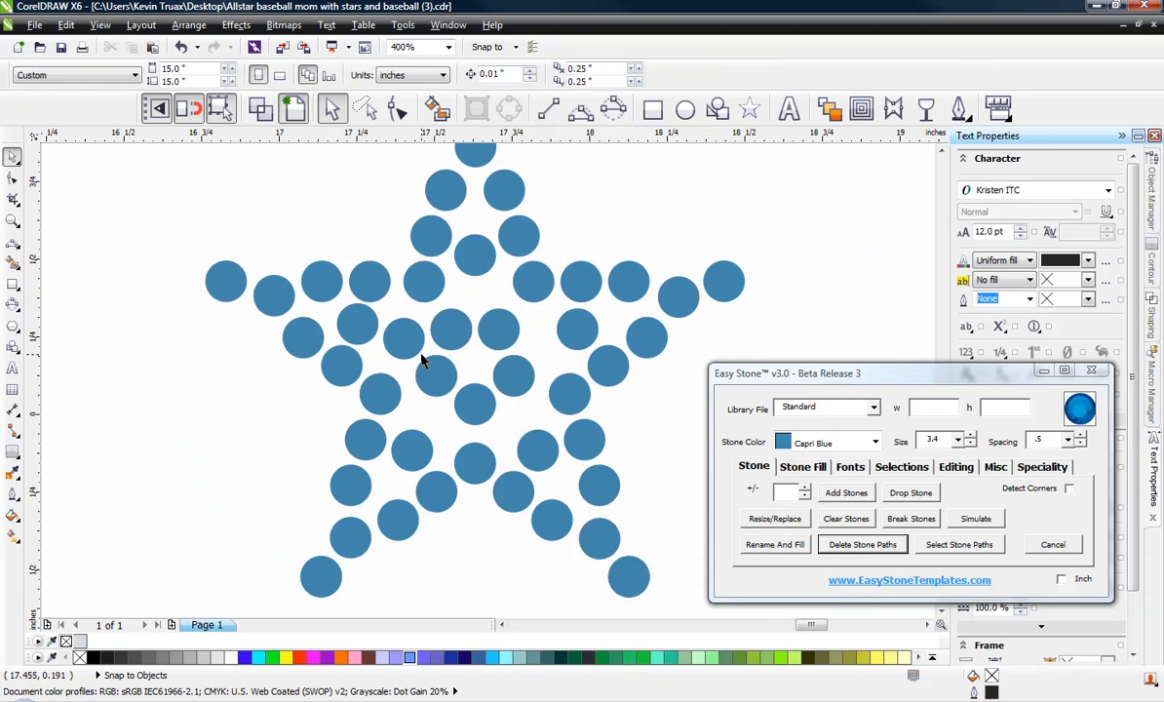
Step: Copy the lower-left leg's inner stone up toward the star's centre and move the original down and outward, clear of the copy
{"action": "scroll", "coordinate": [422, 361], "scroll_direction": "up", "scroll_amount": 2}
{"action": "left_click_drag", "start_coordinate": [376, 434], "coordinate": [444, 347]}
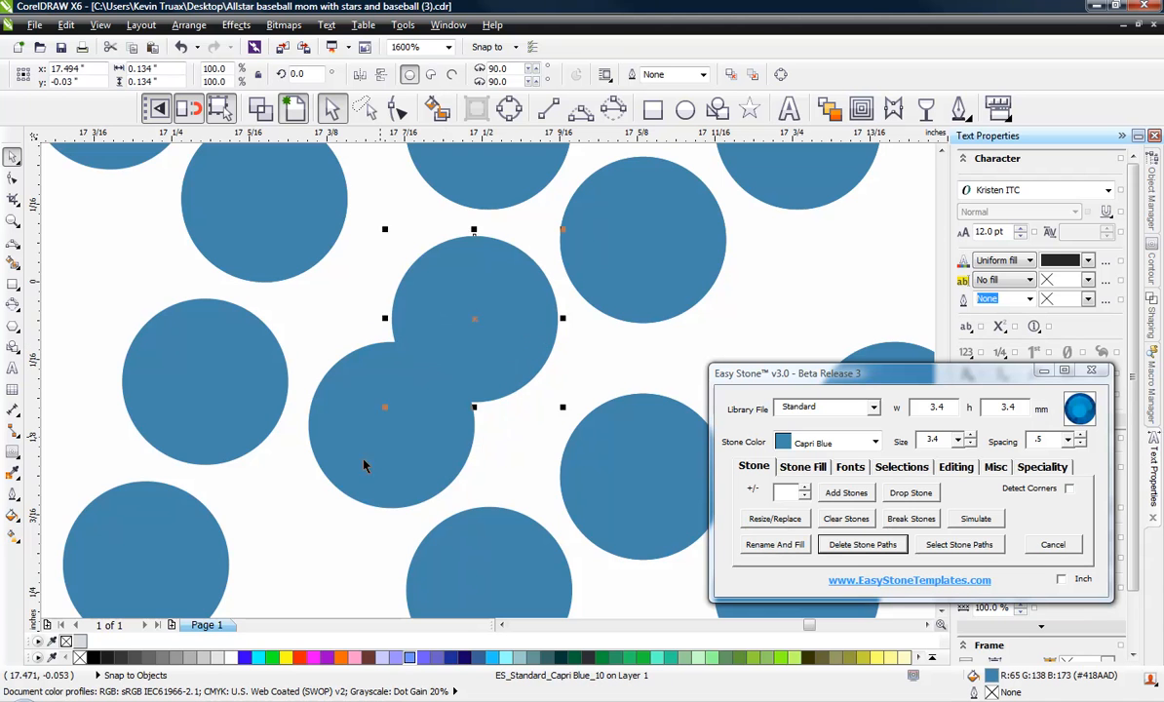
{"action": "left_click_drag", "start_coordinate": [364, 466], "coordinate": [340, 498]}
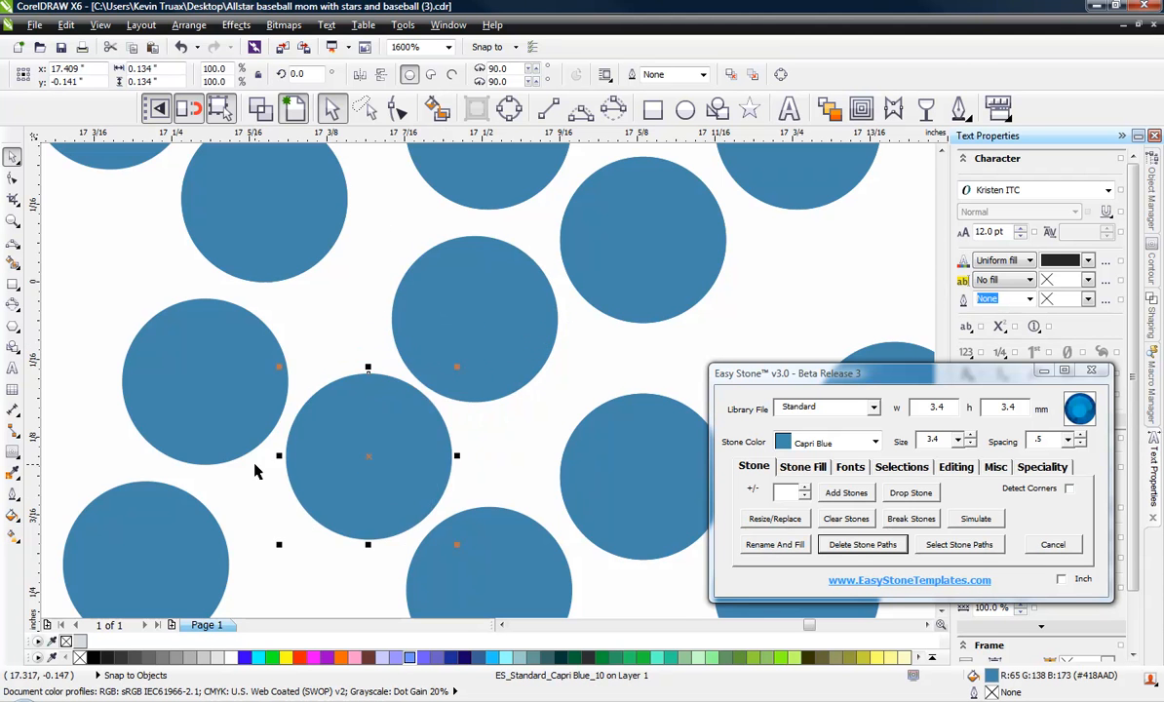
{"action": "scroll", "coordinate": [255, 465], "scroll_direction": "down", "scroll_amount": 2}
{"action": "scroll", "coordinate": [301, 442], "scroll_direction": "up", "scroll_amount": 2}
{"action": "left_click_drag", "start_coordinate": [332, 422], "coordinate": [336, 410]}
Step: Copy the lower-right leg's inner stone up toward the star's centre and move the original outward to even the spacing
{"action": "scroll", "coordinate": [229, 371], "scroll_direction": "down", "scroll_amount": 1}
{"action": "scroll", "coordinate": [541, 438], "scroll_direction": "up", "scroll_amount": 1}
{"action": "left_click_drag", "start_coordinate": [460, 428], "coordinate": [384, 311]}
{"action": "left_click_drag", "start_coordinate": [417, 457], "coordinate": [312, 528]}
{"action": "scroll", "coordinate": [403, 476], "scroll_direction": "down", "scroll_amount": 1}
{"action": "left_click", "coordinate": [455, 430]}
Step: Copy the right arm's inner stone toward the star's centre and move the original outward, clear of the copy
{"action": "scroll", "coordinate": [455, 430], "scroll_direction": "down", "scroll_amount": 2}
{"action": "scroll", "coordinate": [446, 359], "scroll_direction": "up", "scroll_amount": 3}
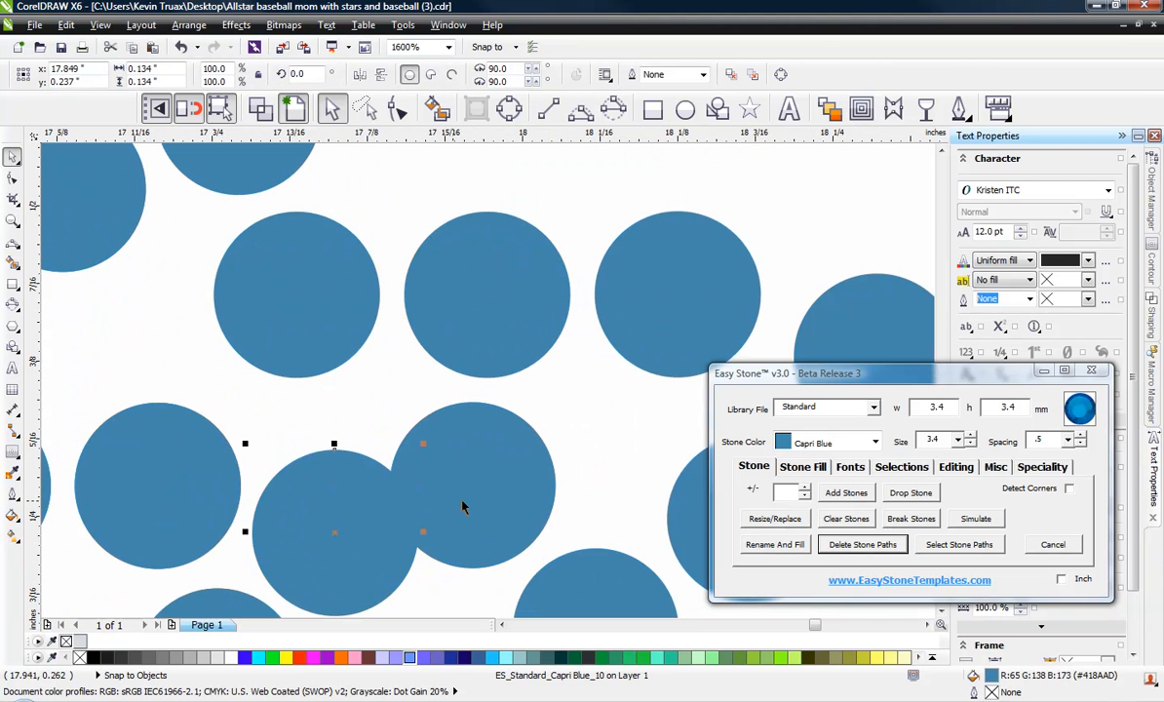
{"action": "left_click_drag", "start_coordinate": [464, 501], "coordinate": [505, 487]}
{"action": "scroll", "coordinate": [630, 401], "scroll_direction": "down", "scroll_amount": 1}
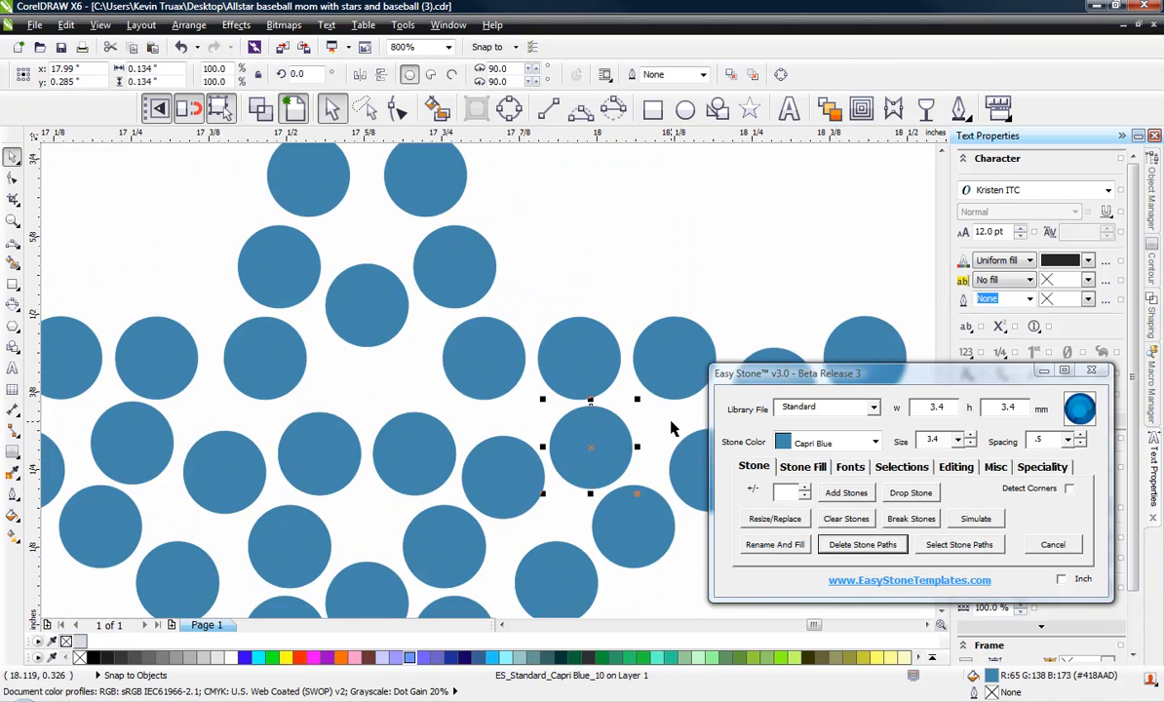
Step: Copy the top arm's inner stone straight down into the gap below it and adjust the stone above for clearance
{"action": "scroll", "coordinate": [370, 339], "scroll_direction": "up", "scroll_amount": 1}
{"action": "left_click_drag", "start_coordinate": [367, 353], "coordinate": [369, 447]}
{"action": "scroll", "coordinate": [351, 320], "scroll_direction": "up", "scroll_amount": 2}
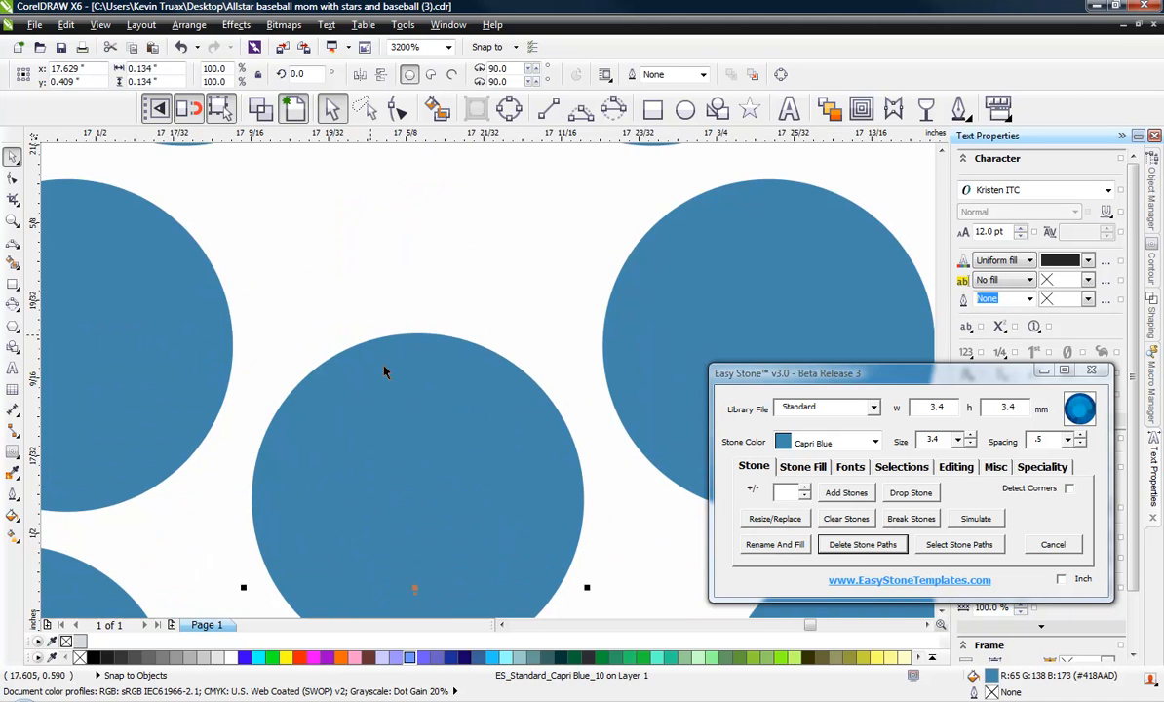
{"action": "mouse_move", "coordinate": [384, 372]}
{"action": "left_mouse_down"}
{"action": "mouse_move", "coordinate": [389, 293]}
{"action": "mouse_move", "coordinate": [426, 332]}
{"action": "mouse_move", "coordinate": [384, 382]}
{"action": "mouse_move", "coordinate": [400, 366]}
{"action": "left_mouse_up"}
{"action": "scroll", "coordinate": [381, 302], "scroll_direction": "down", "scroll_amount": 2}
{"action": "scroll", "coordinate": [384, 304], "scroll_direction": "up", "scroll_amount": 2}
{"action": "scroll", "coordinate": [330, 234], "scroll_direction": "down", "scroll_amount": 3}
Step: Try to fit an additional stone into the gap at the star's centre
{"action": "left_click", "coordinate": [503, 187]}
{"action": "scroll", "coordinate": [438, 302], "scroll_direction": "down", "scroll_amount": 1}
{"action": "scroll", "coordinate": [426, 333], "scroll_direction": "up", "scroll_amount": 1}
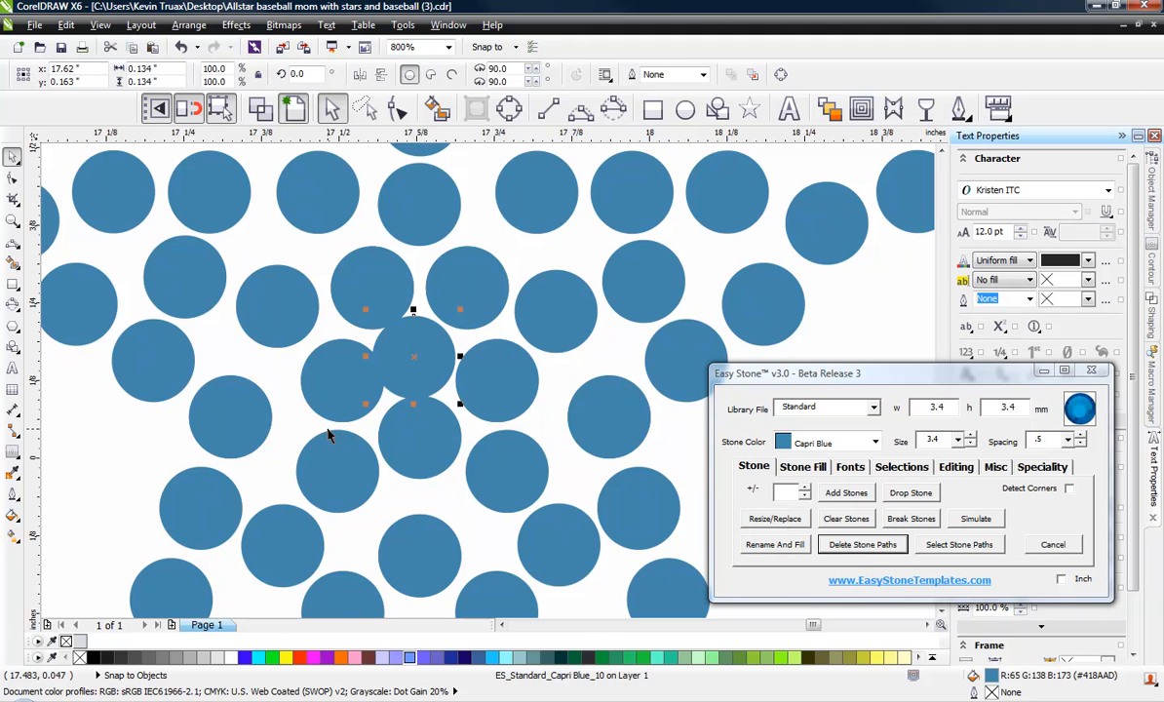
{"action": "key", "text": "Escape"}
{"action": "scroll", "coordinate": [459, 303], "scroll_direction": "up", "scroll_amount": 1}
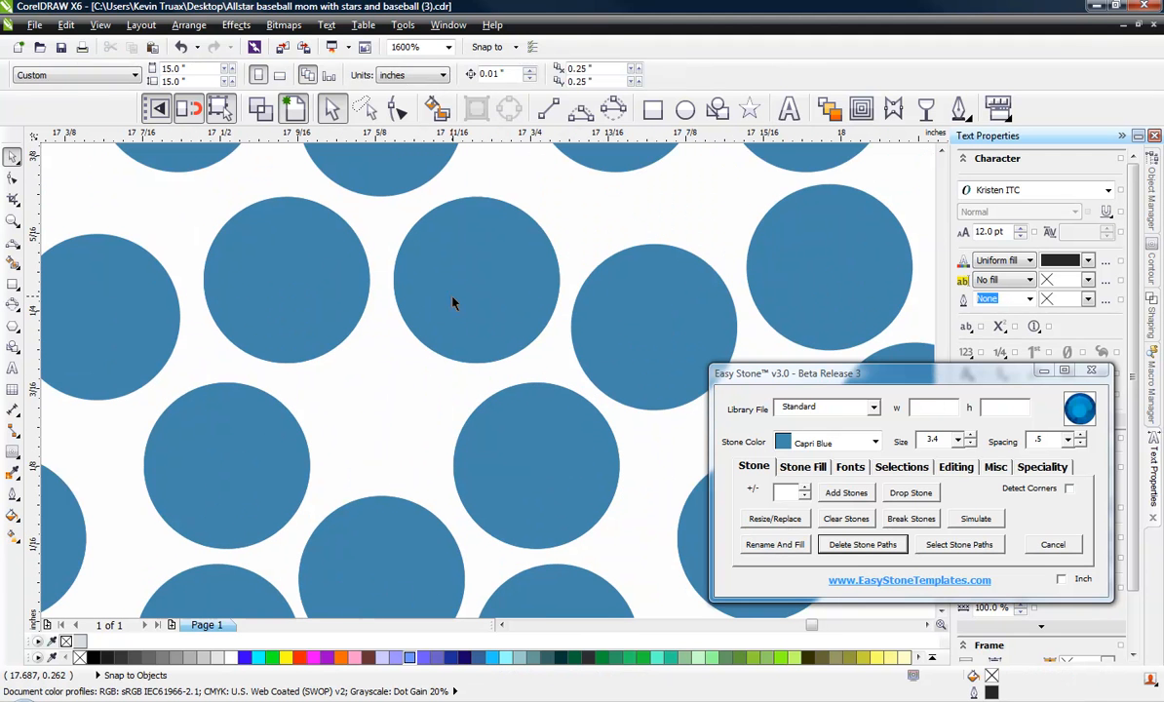
{"action": "left_click_drag", "start_coordinate": [454, 304], "coordinate": [348, 447]}
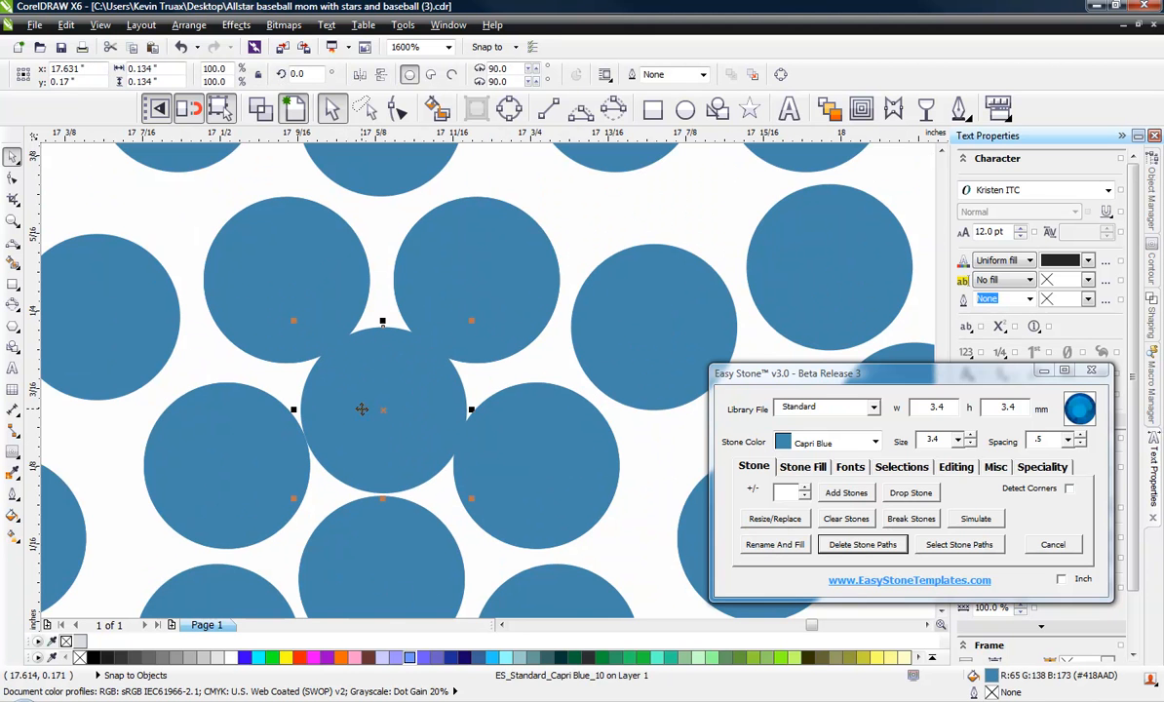
{"action": "key", "text": "Delete"}
{"action": "scroll", "coordinate": [421, 320], "scroll_direction": "down", "scroll_amount": 3}
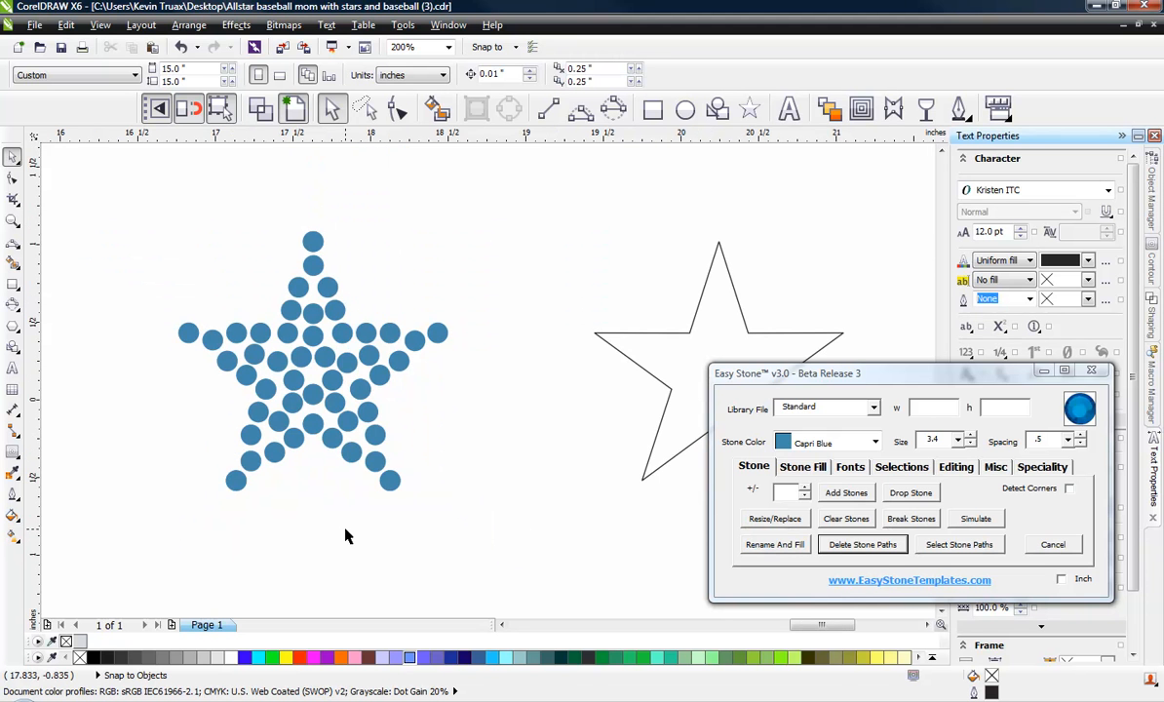
Step: Export the empty star outline to the Desktop as a WMF file named Star
{"action": "scroll", "coordinate": [249, 419], "scroll_direction": "down", "scroll_amount": 1}
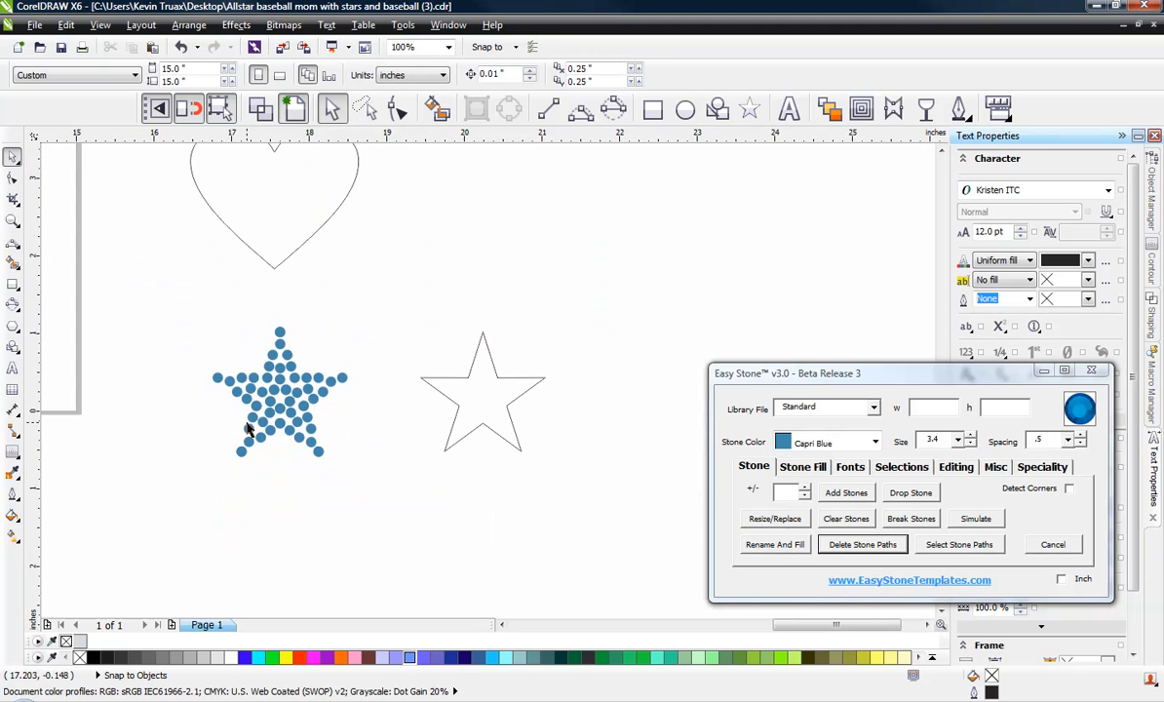
{"action": "scroll", "coordinate": [273, 380], "scroll_direction": "up", "scroll_amount": 1}
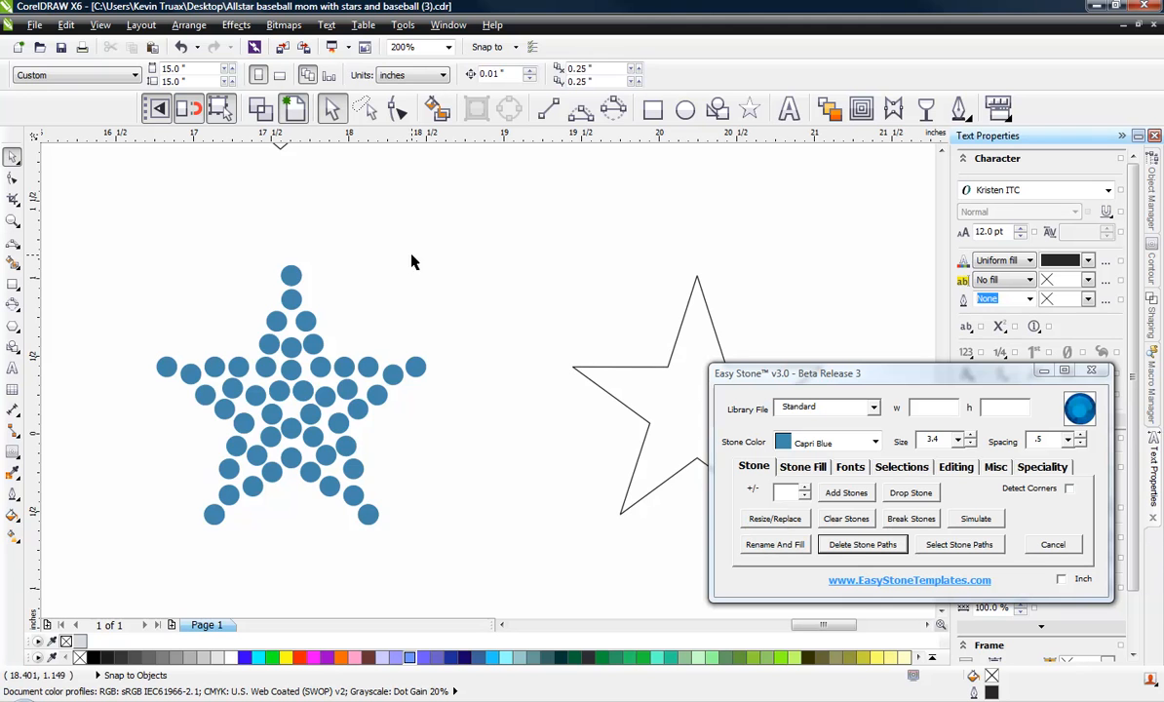
{"action": "scroll", "coordinate": [379, 314], "scroll_direction": "down", "scroll_amount": 1}
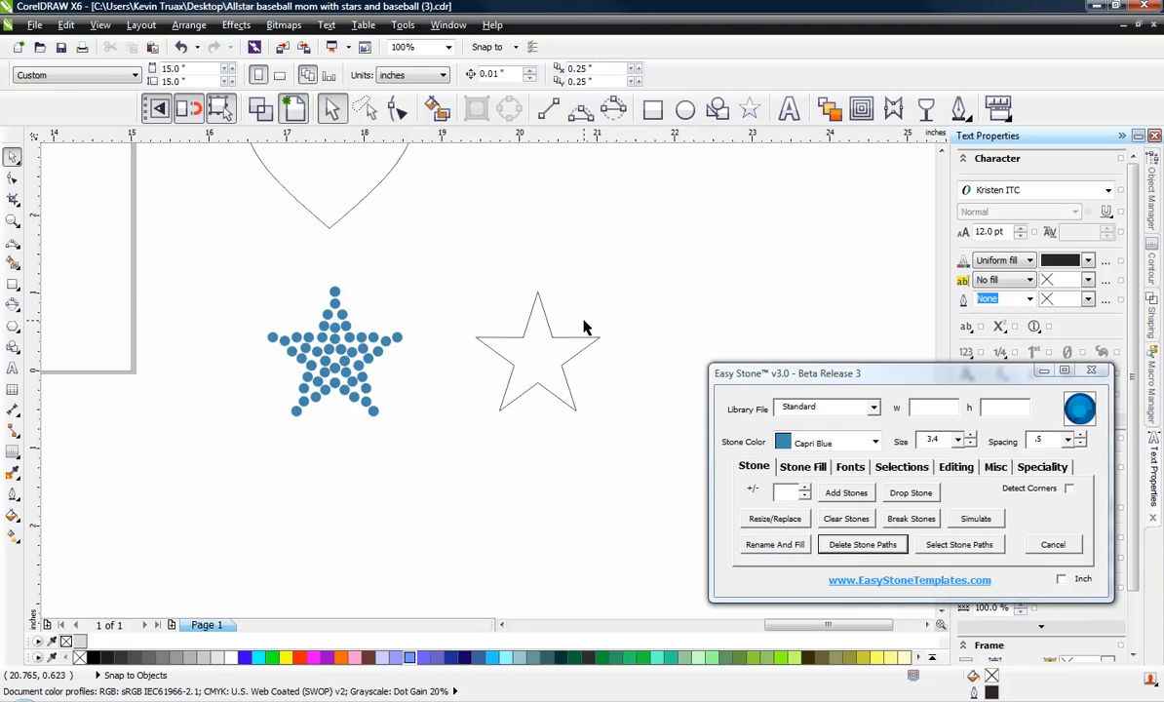
{"action": "scroll", "coordinate": [580, 342], "scroll_direction": "up", "scroll_amount": 1}
{"action": "left_click", "coordinate": [529, 372]}
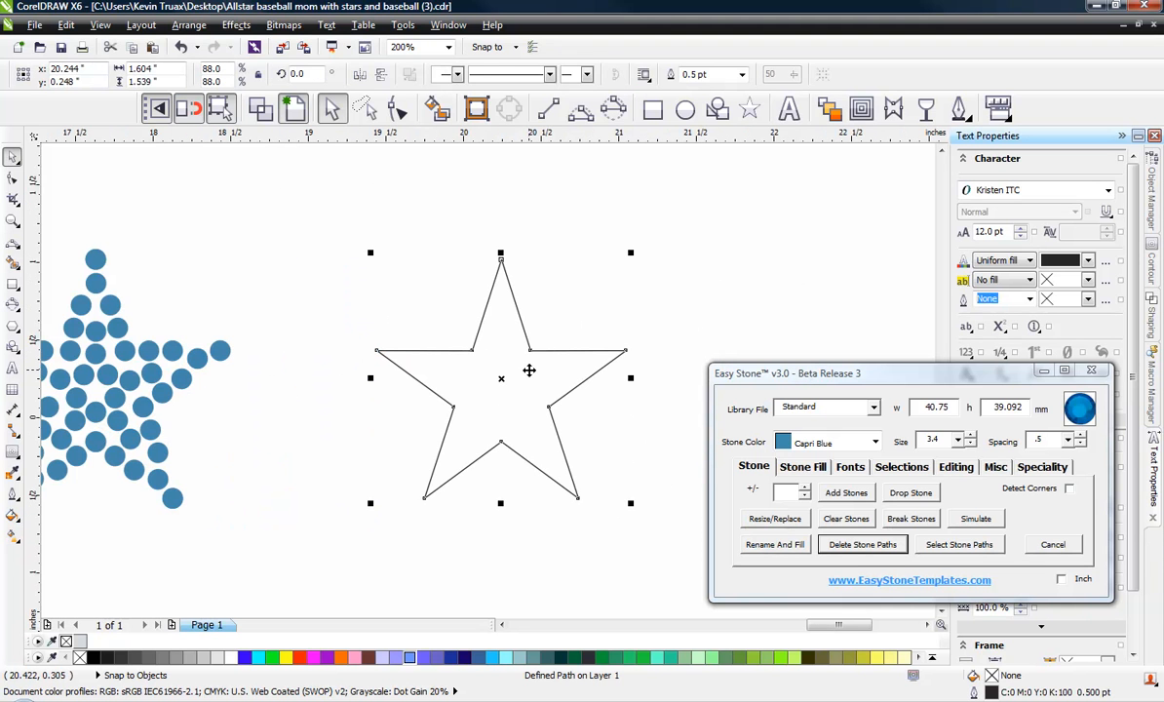
{"action": "key", "text": "ctrl+e"}
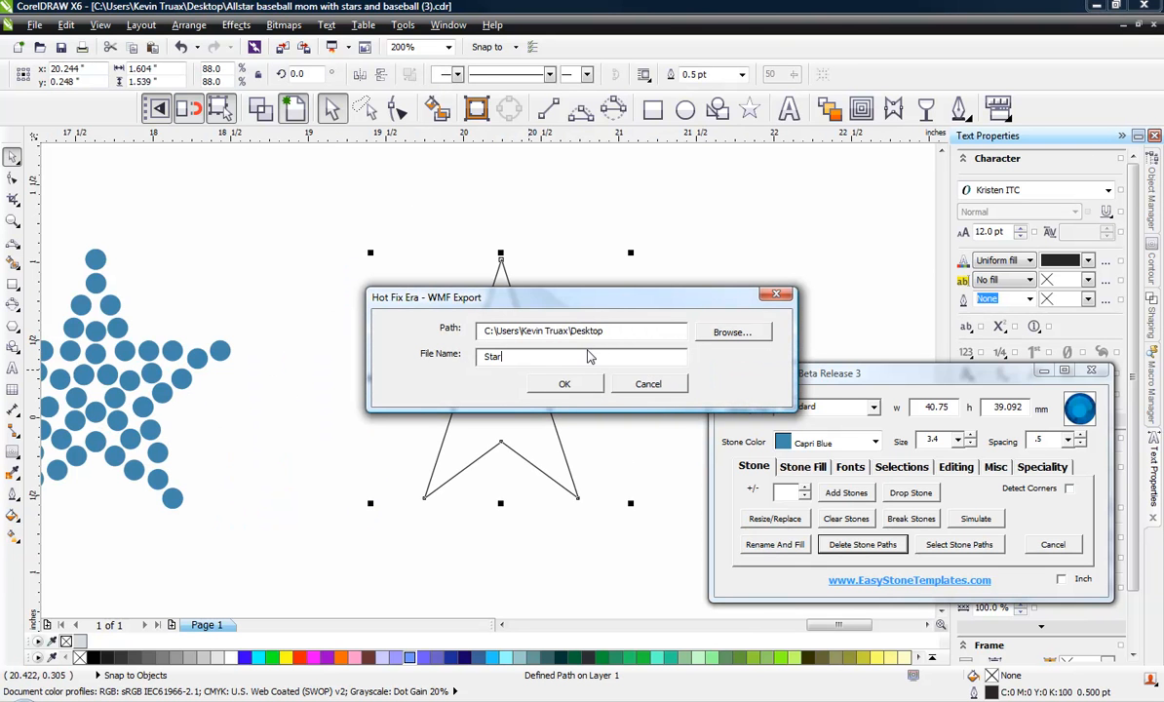
{"action": "left_click", "coordinate": [568, 384]}
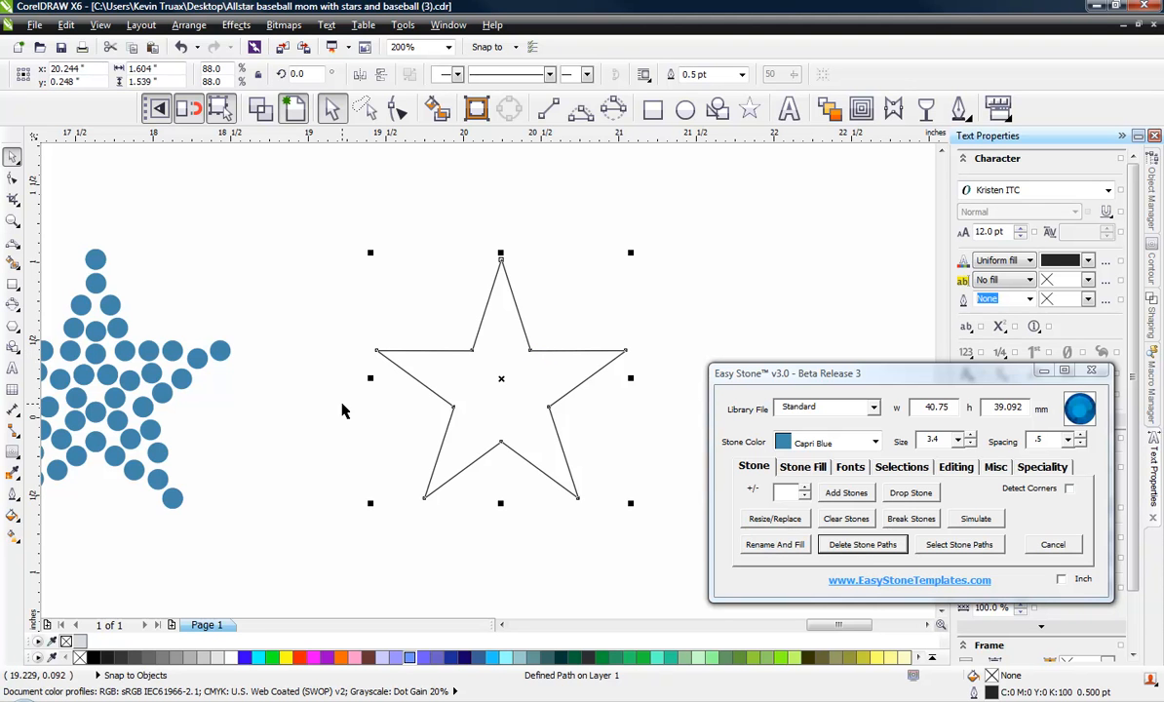
Step: Switch to Hotfix Era and start a new design from the exported Star.wmf on the Desktop
{"action": "left_click", "coordinate": [371, 546]}
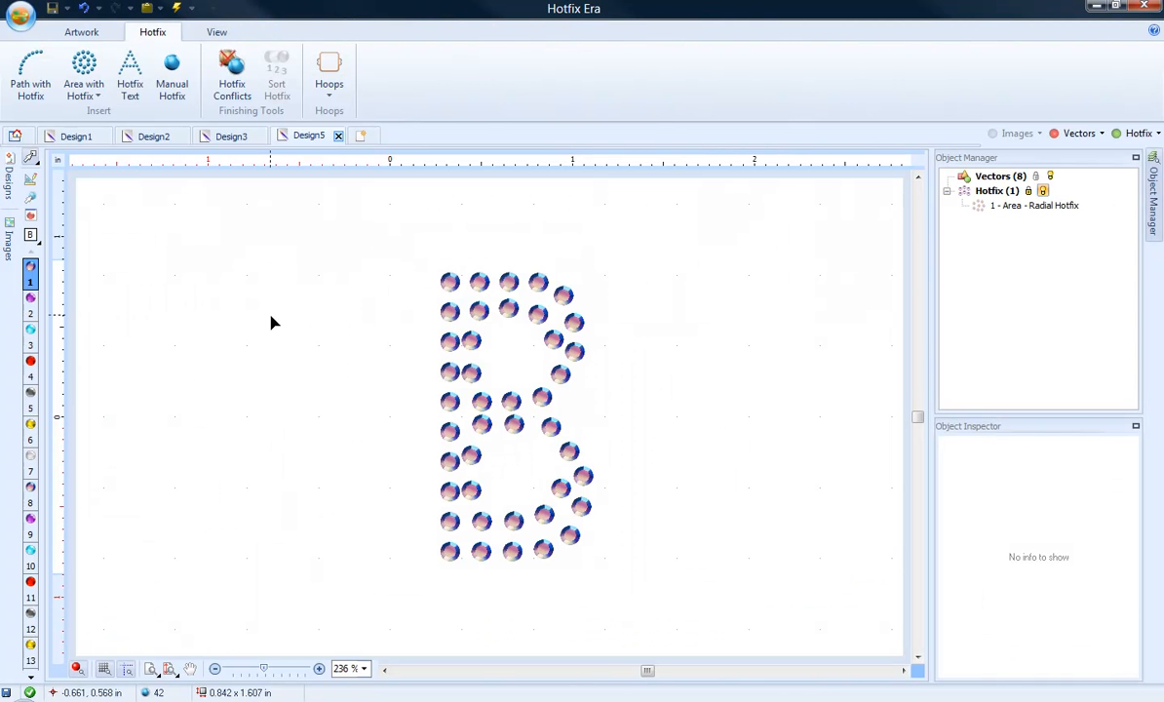
{"action": "left_click", "coordinate": [215, 668]}
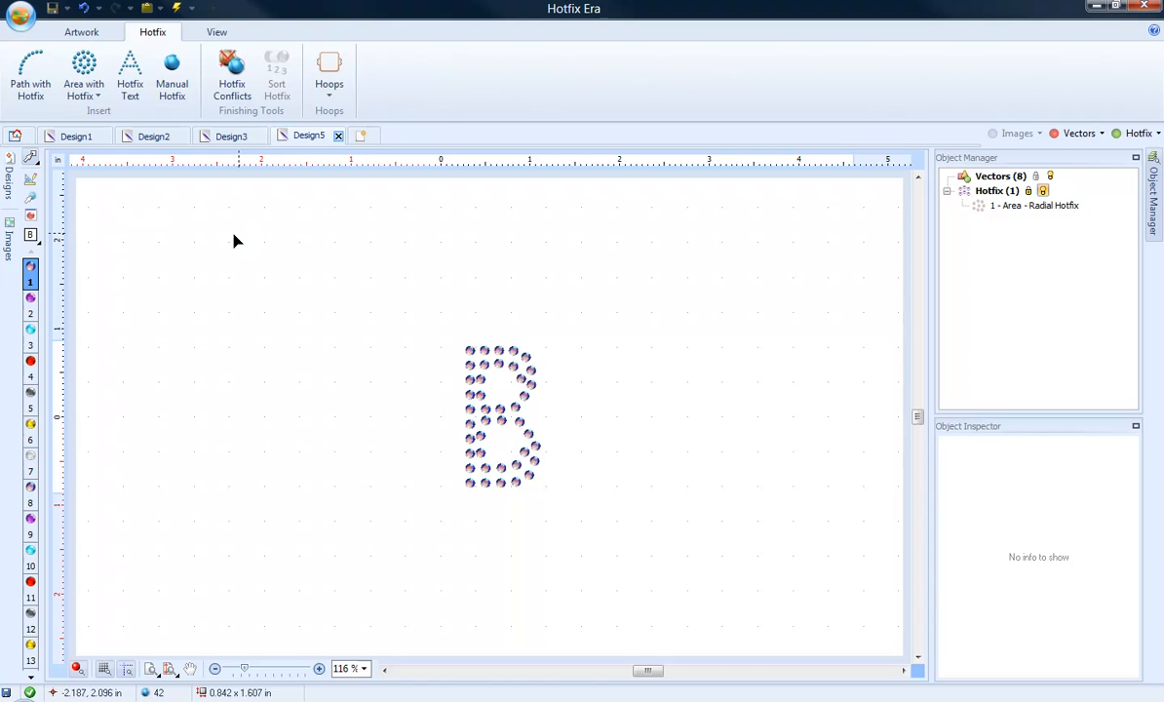
{"action": "left_click", "coordinate": [359, 135]}
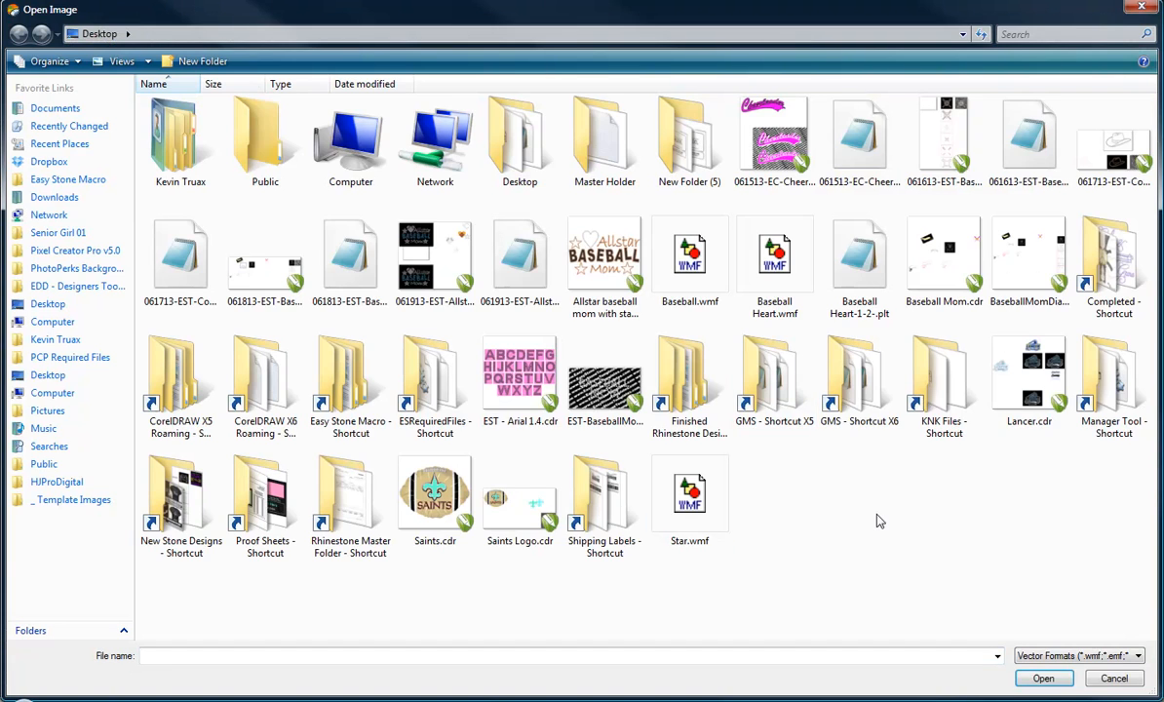
{"action": "left_click", "coordinate": [716, 504]}
{"action": "double_click", "coordinate": [715, 504]}
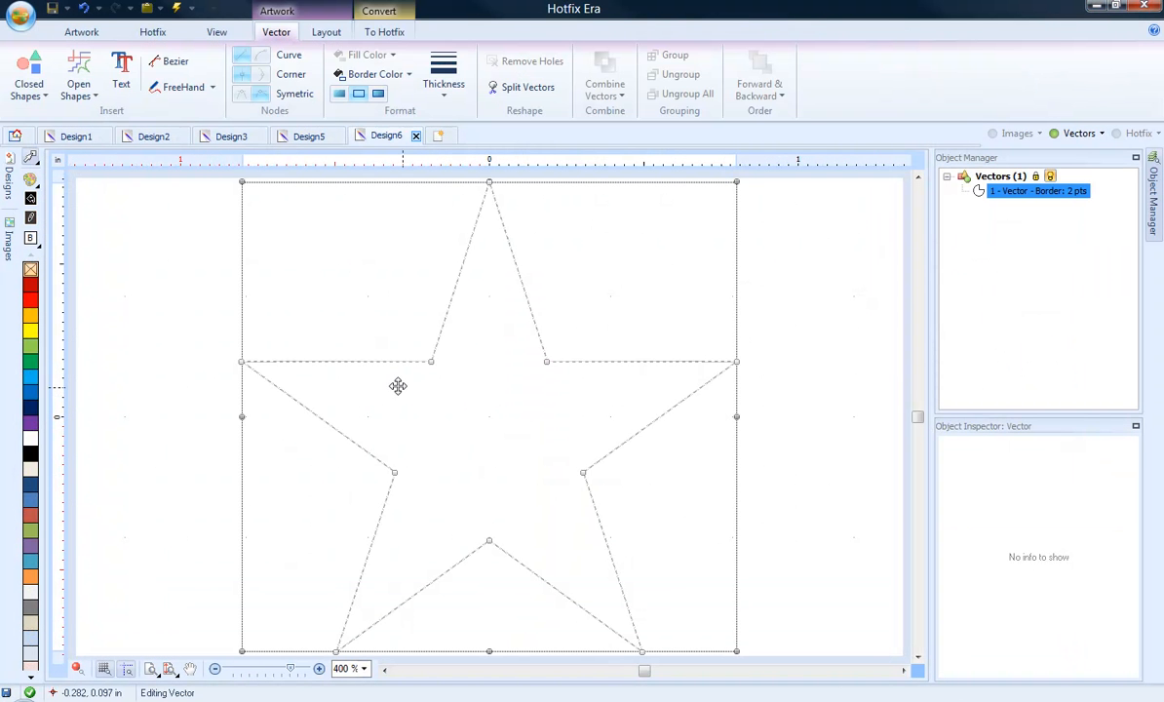
Step: Fill the star vector with orange and convert it to an area with radial hotfix
{"action": "left_click", "coordinate": [216, 670]}
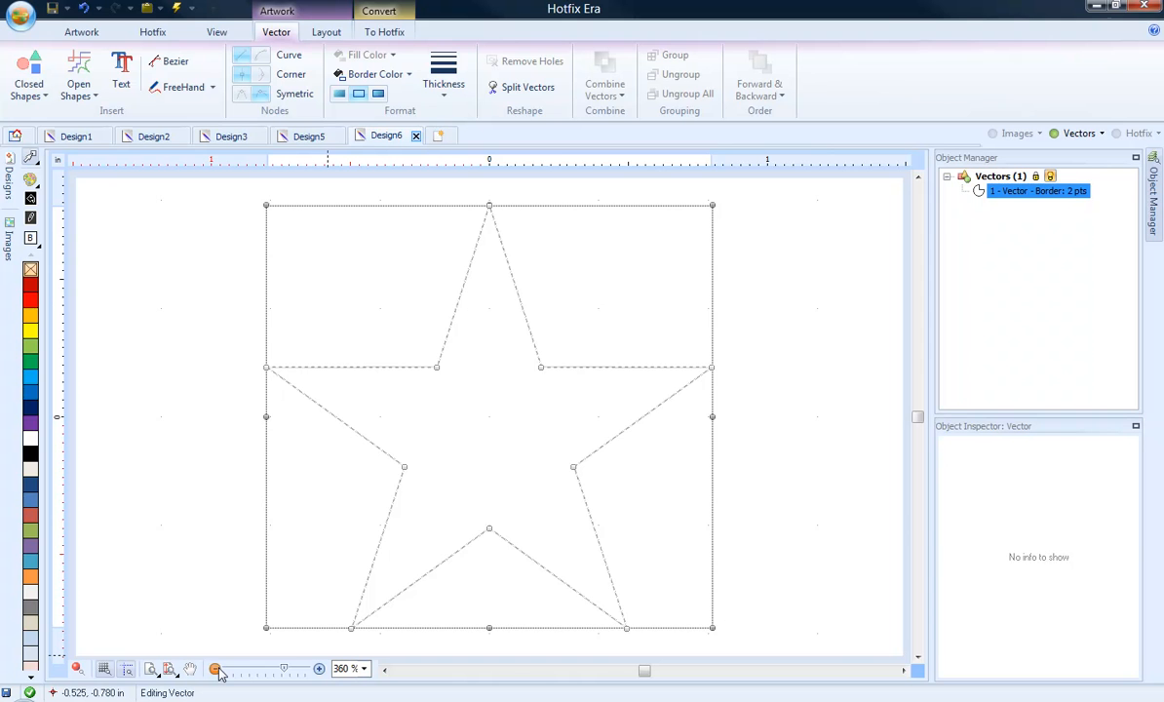
{"action": "left_click", "coordinate": [216, 670]}
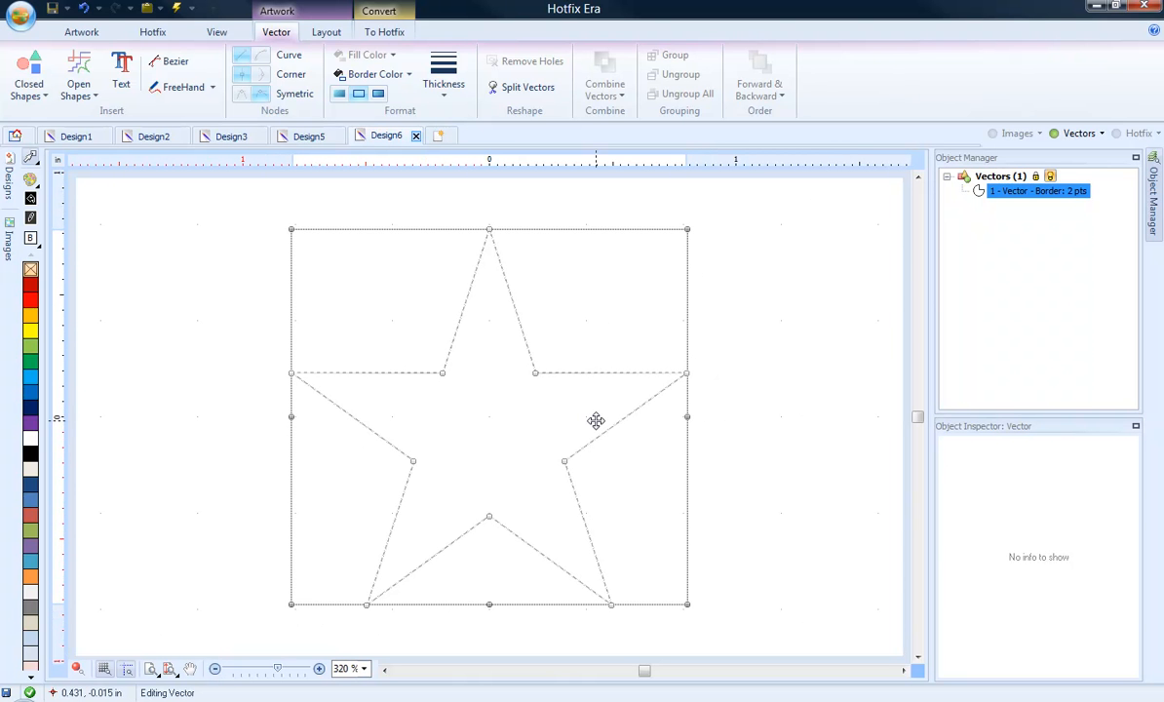
{"action": "left_click", "coordinate": [373, 34]}
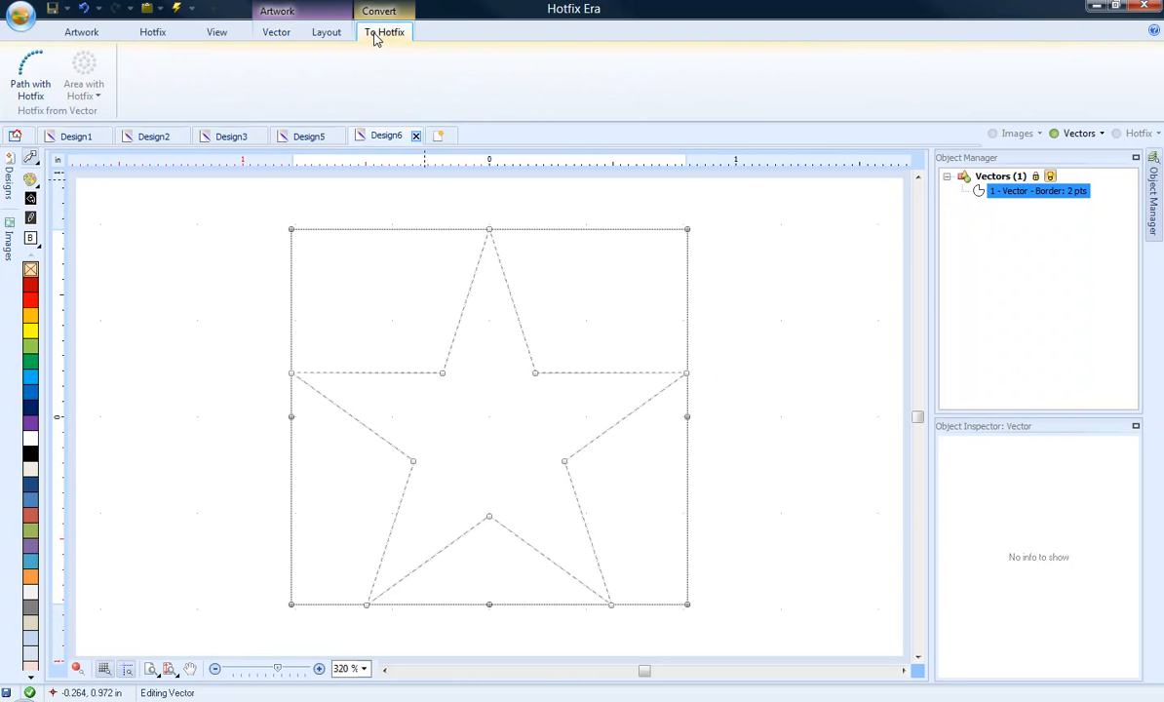
{"action": "left_click", "coordinate": [32, 314]}
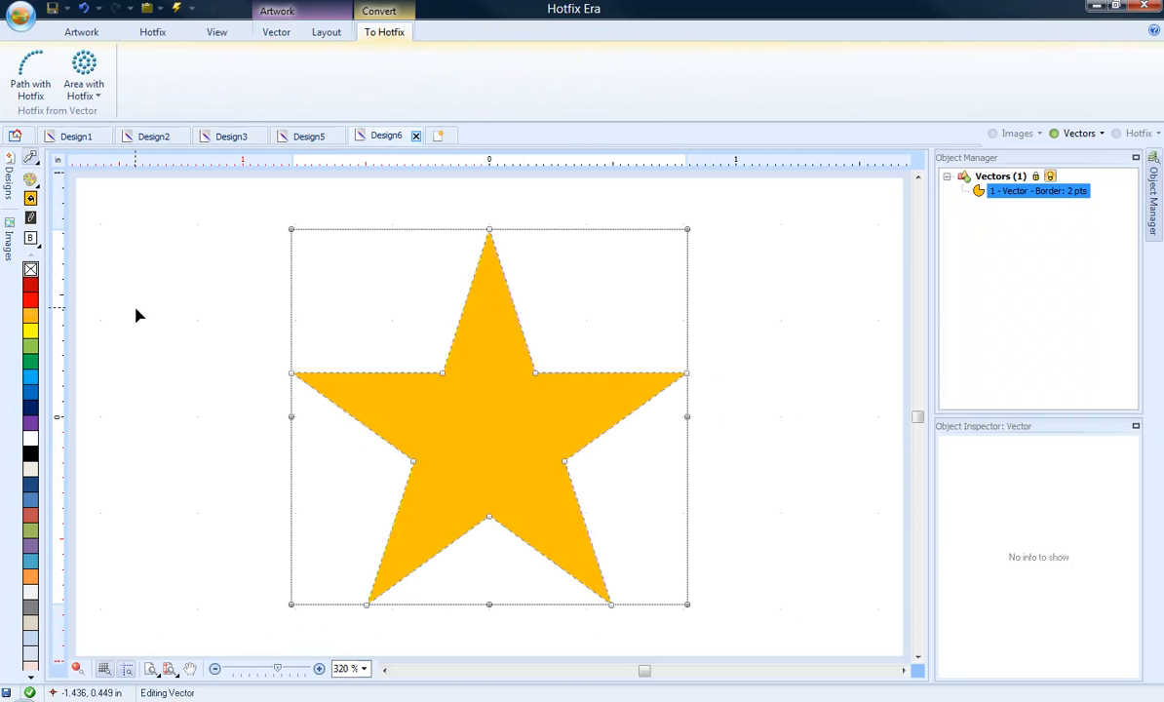
{"action": "left_click", "coordinate": [86, 78]}
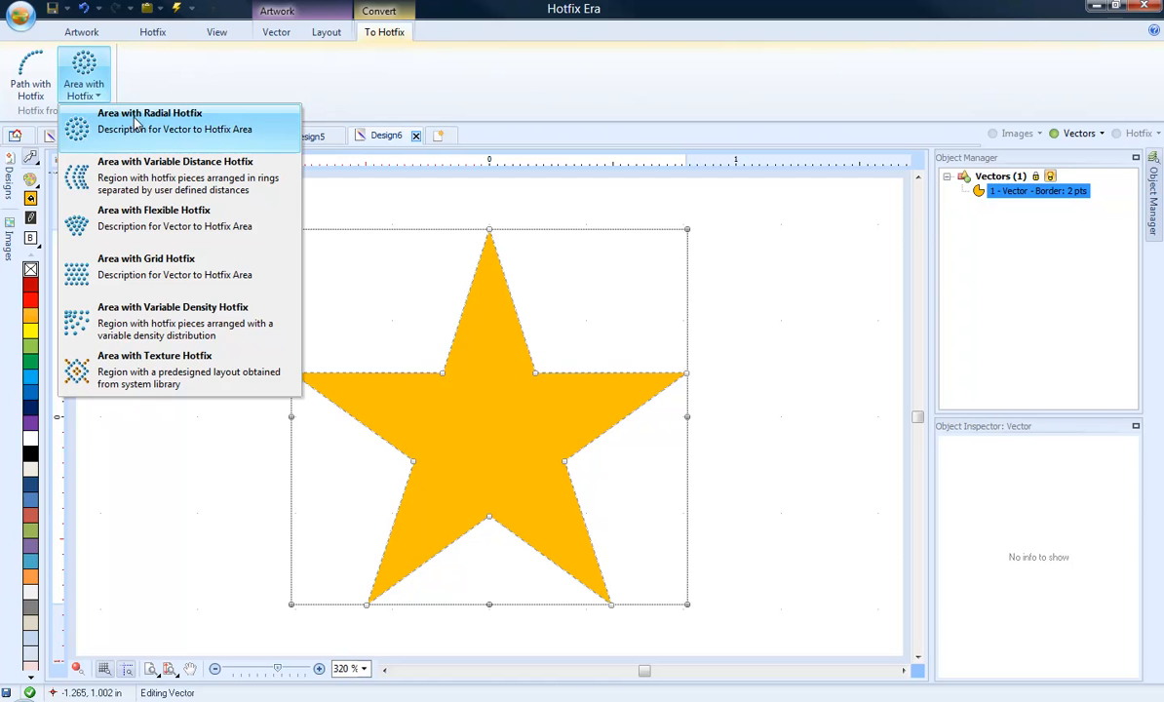
{"action": "left_click", "coordinate": [135, 120]}
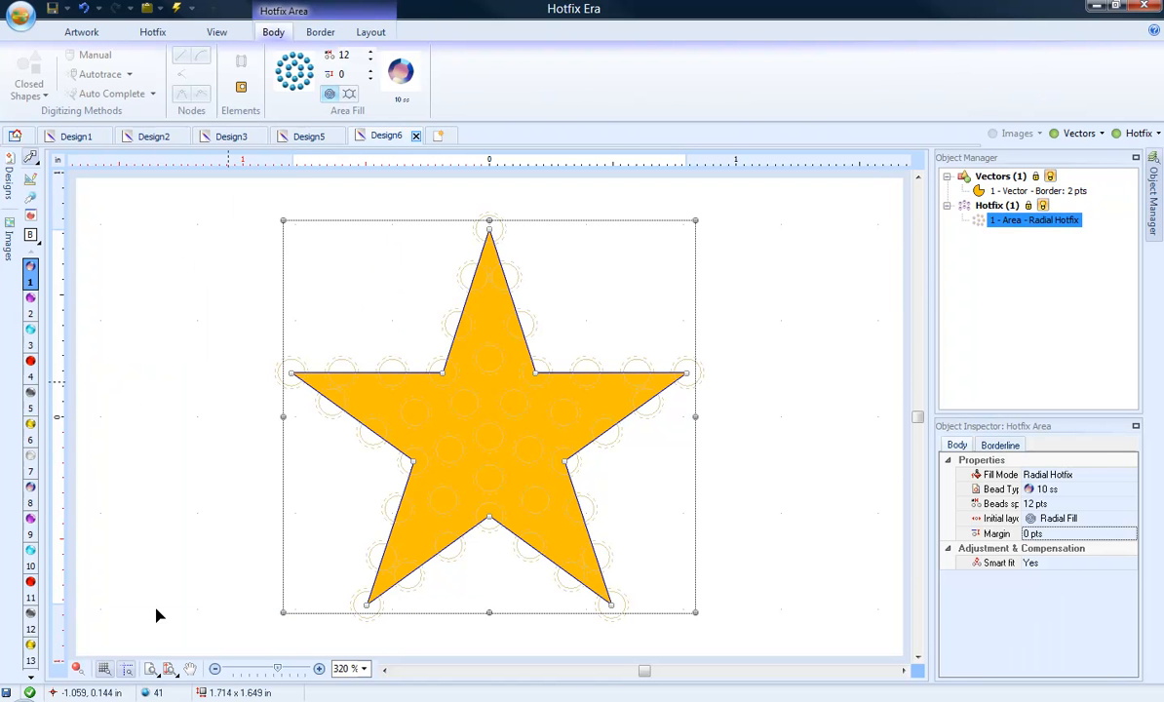
Step: Hide the vector artwork and inspect the stone layout of the star's radial hotfix fill
{"action": "left_click", "coordinate": [1054, 133]}
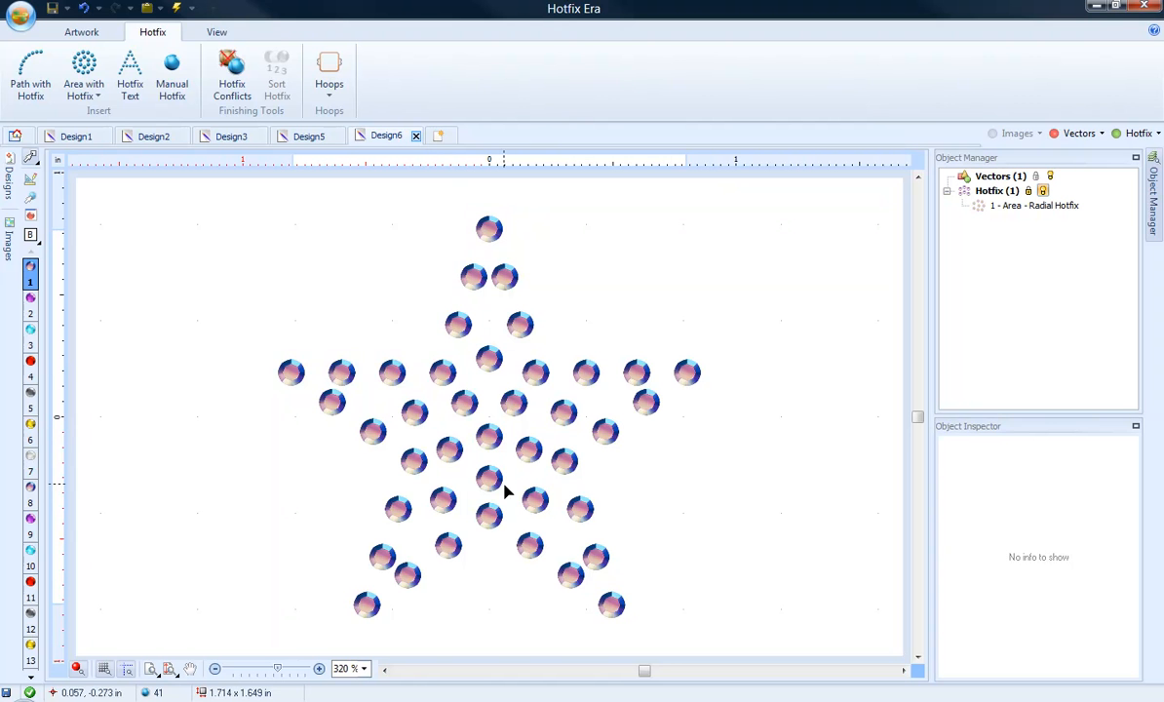
{"action": "left_click", "coordinate": [678, 536]}
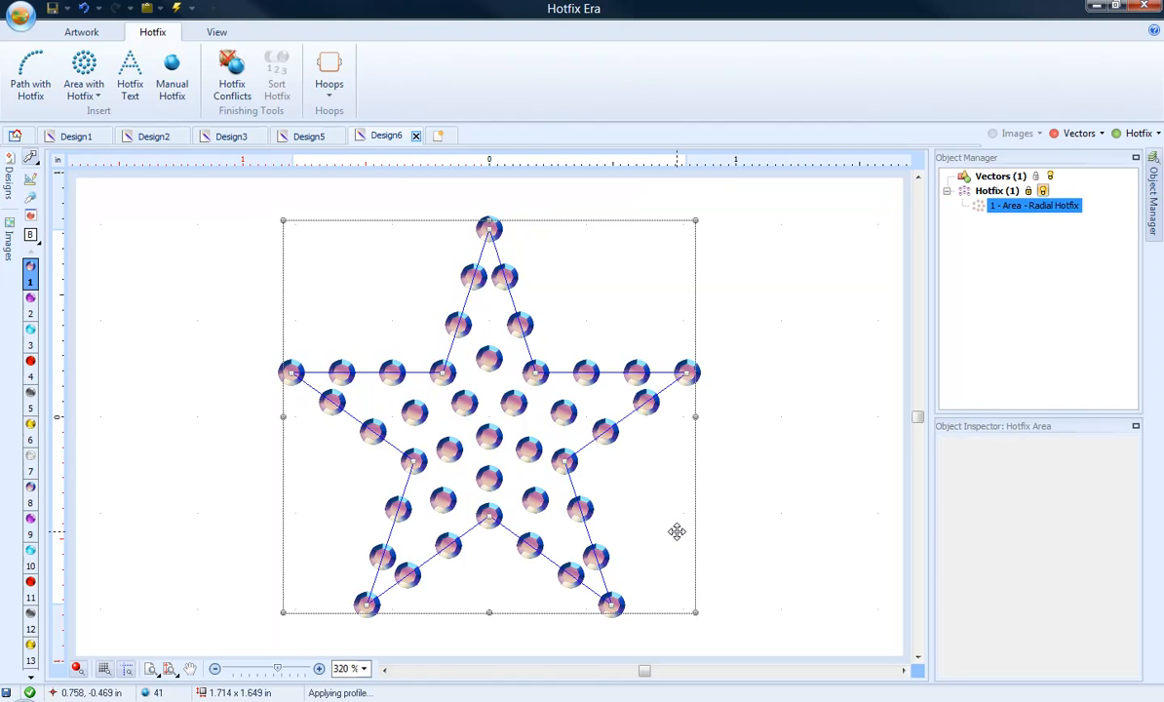
{"action": "left_click", "coordinate": [738, 535]}
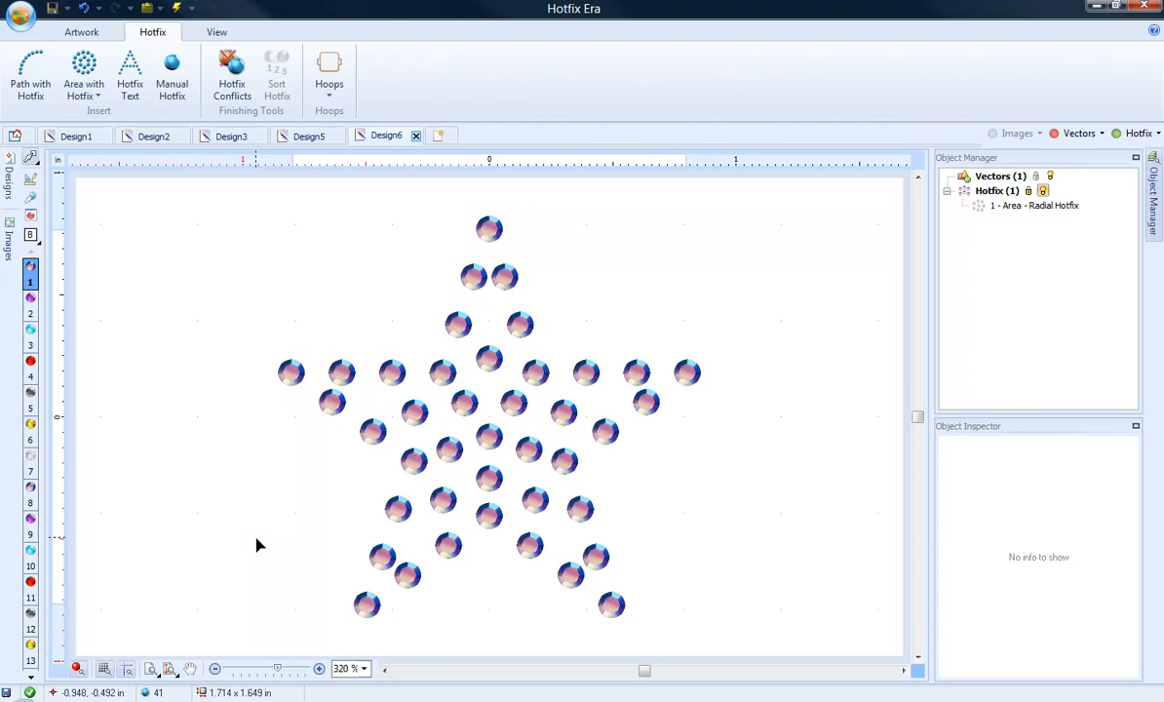
Step: Inspect the stones and outline of the radial hotfix star, and switch to CorelDRAW to compare it with the hand-adjusted star
{"action": "left_click", "coordinate": [217, 670]}
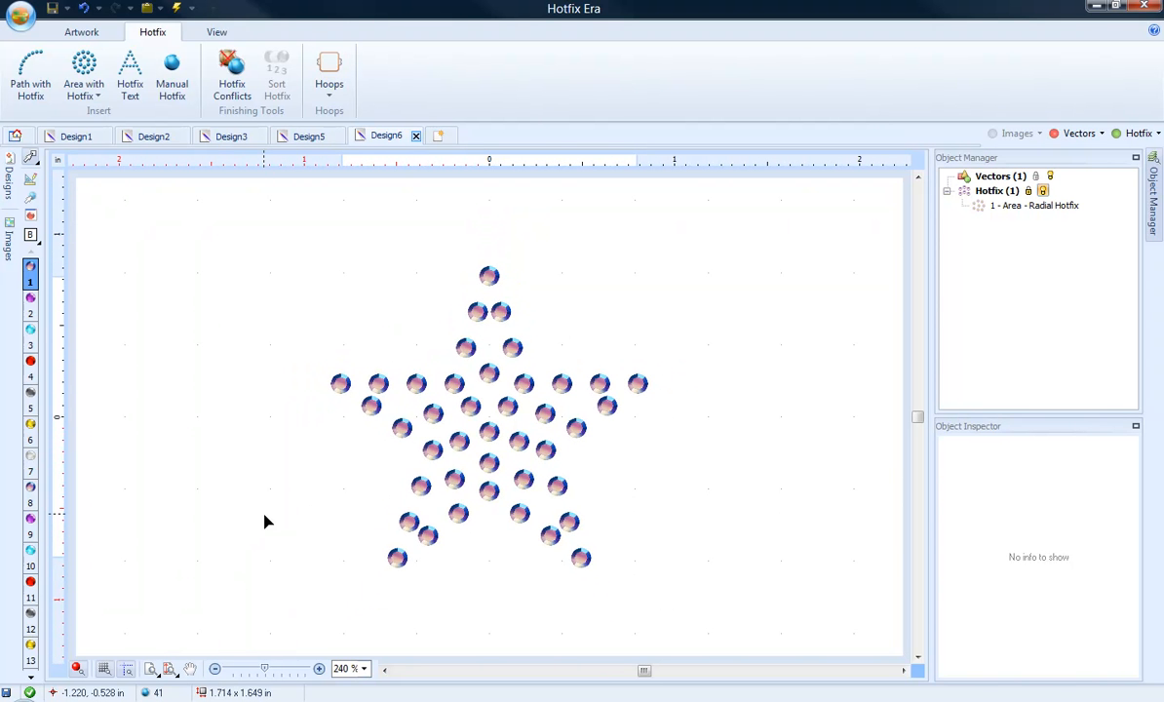
{"action": "double_click", "coordinate": [458, 473]}
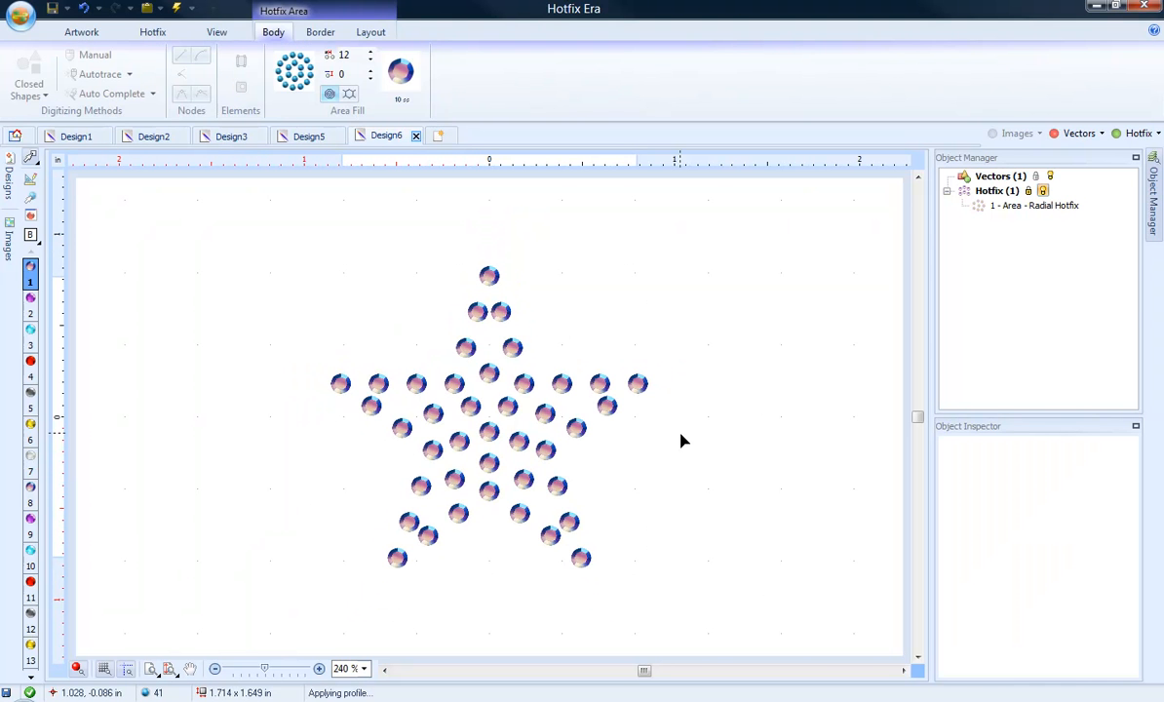
{"action": "left_click", "coordinate": [486, 280]}
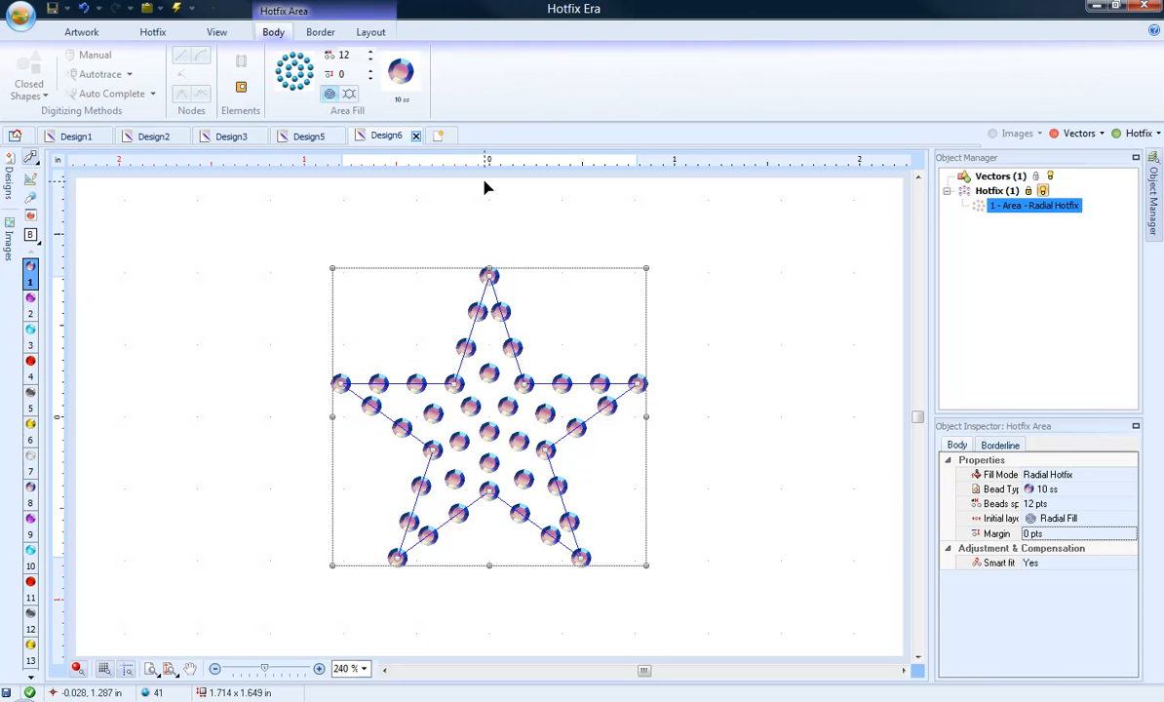
{"action": "left_click", "coordinate": [707, 359]}
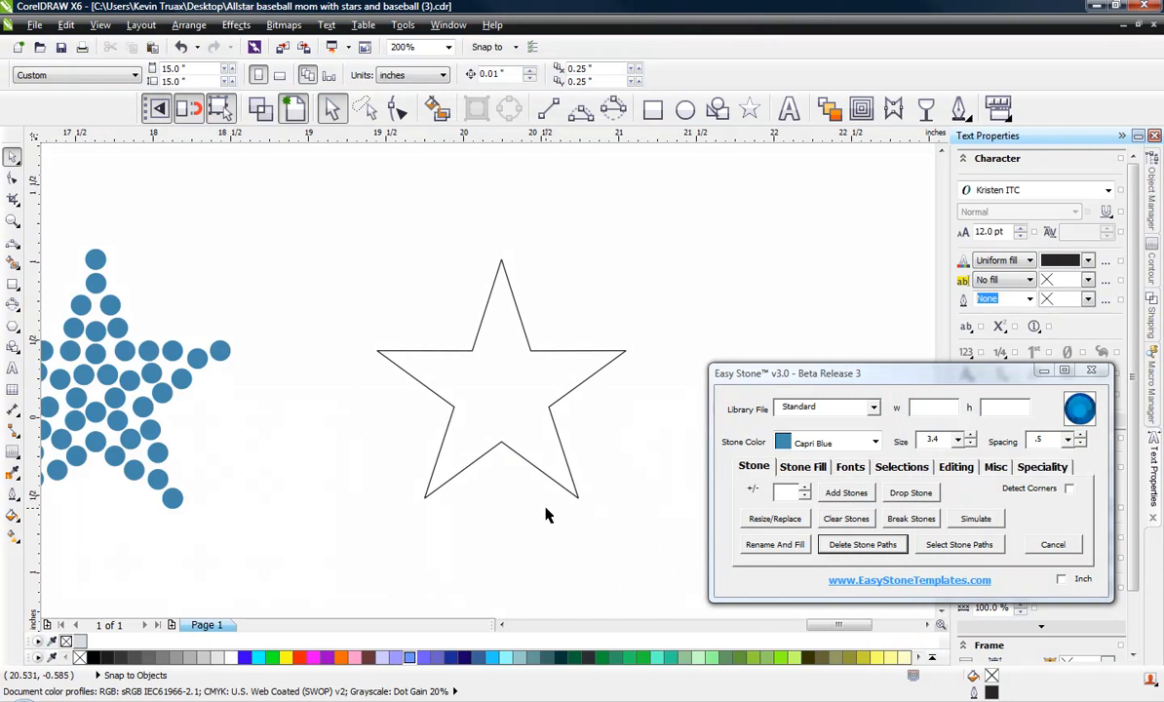
{"action": "scroll", "coordinate": [546, 515], "scroll_direction": "down", "scroll_amount": 2}
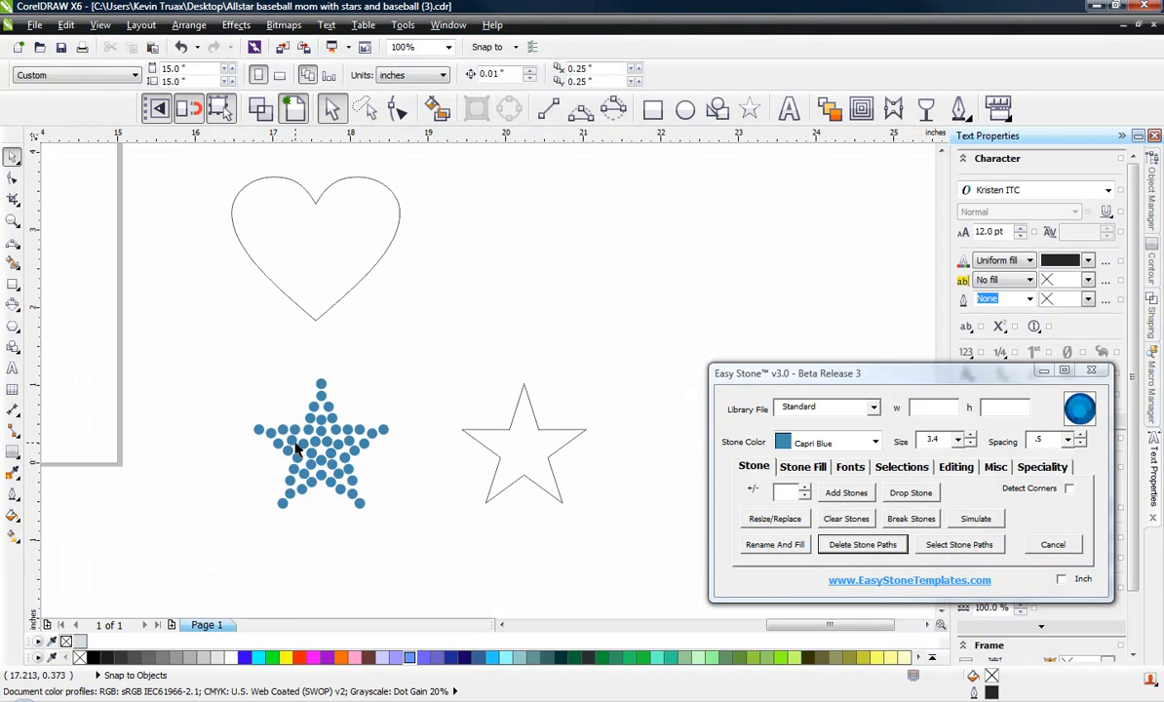
{"action": "scroll", "coordinate": [288, 429], "scroll_direction": "up", "scroll_amount": 2}
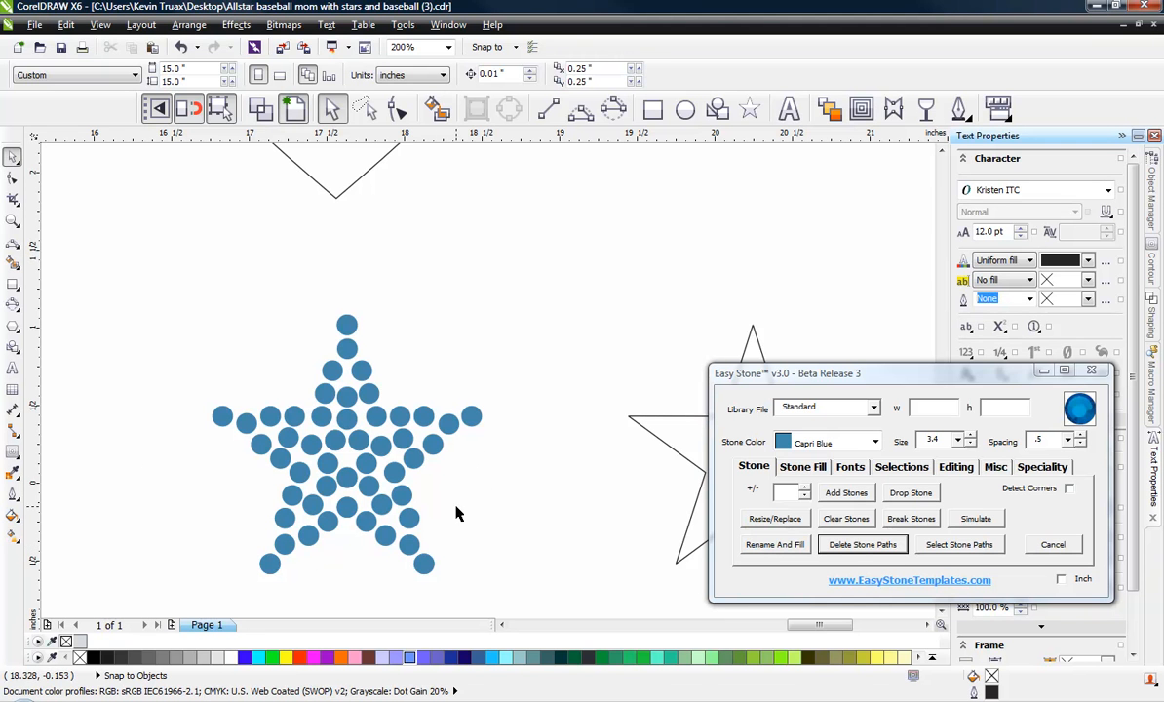
{"action": "scroll", "coordinate": [456, 514], "scroll_direction": "down", "scroll_amount": 2}
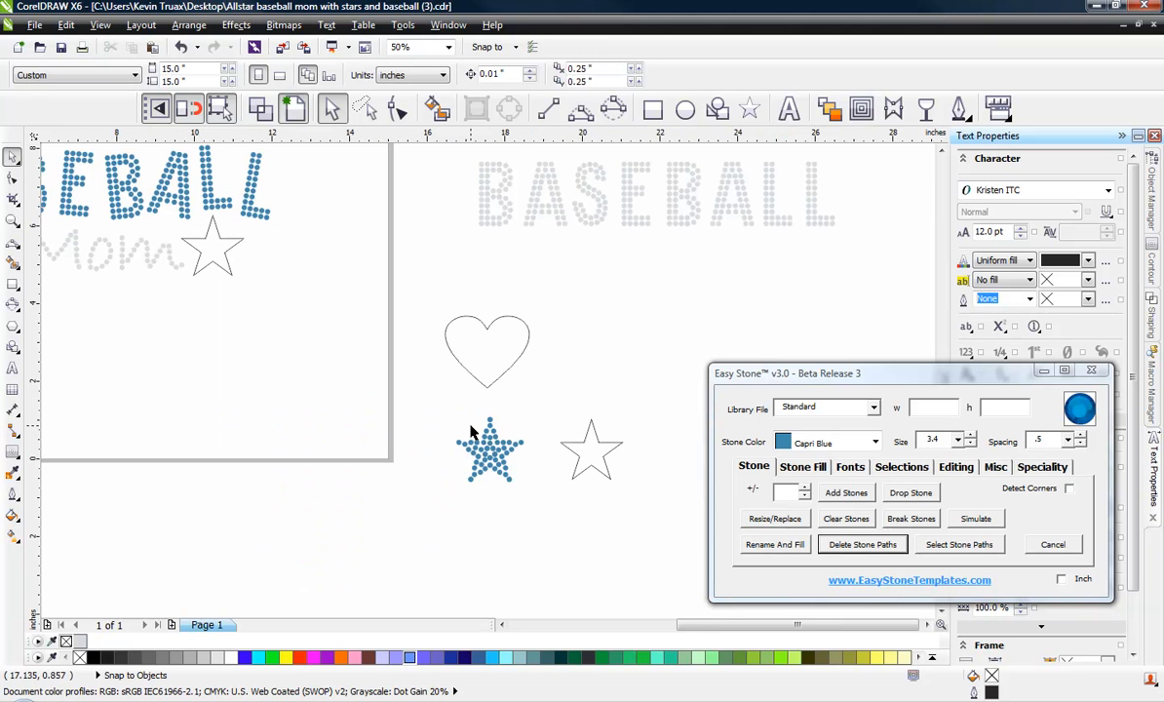
Step: Recolor all stones of the hand-adjusted star to Light Siam using Rename And Fill
{"action": "left_click_drag", "start_coordinate": [442, 406], "coordinate": [538, 495]}
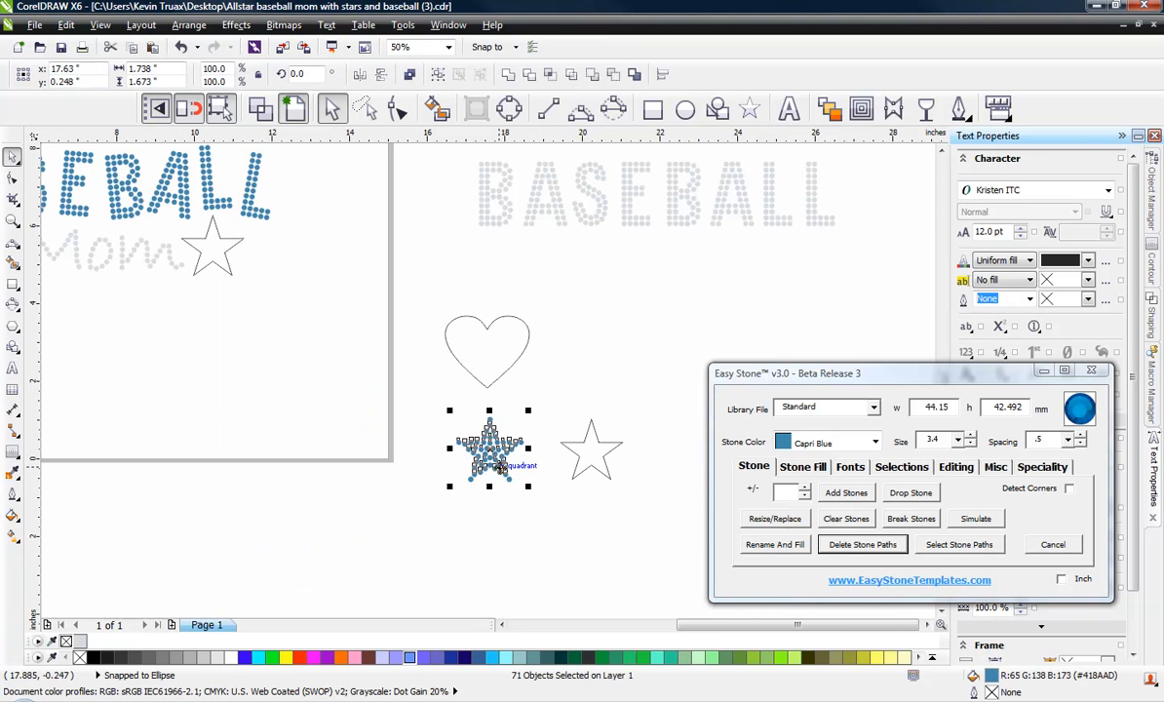
{"action": "left_click", "coordinate": [858, 442]}
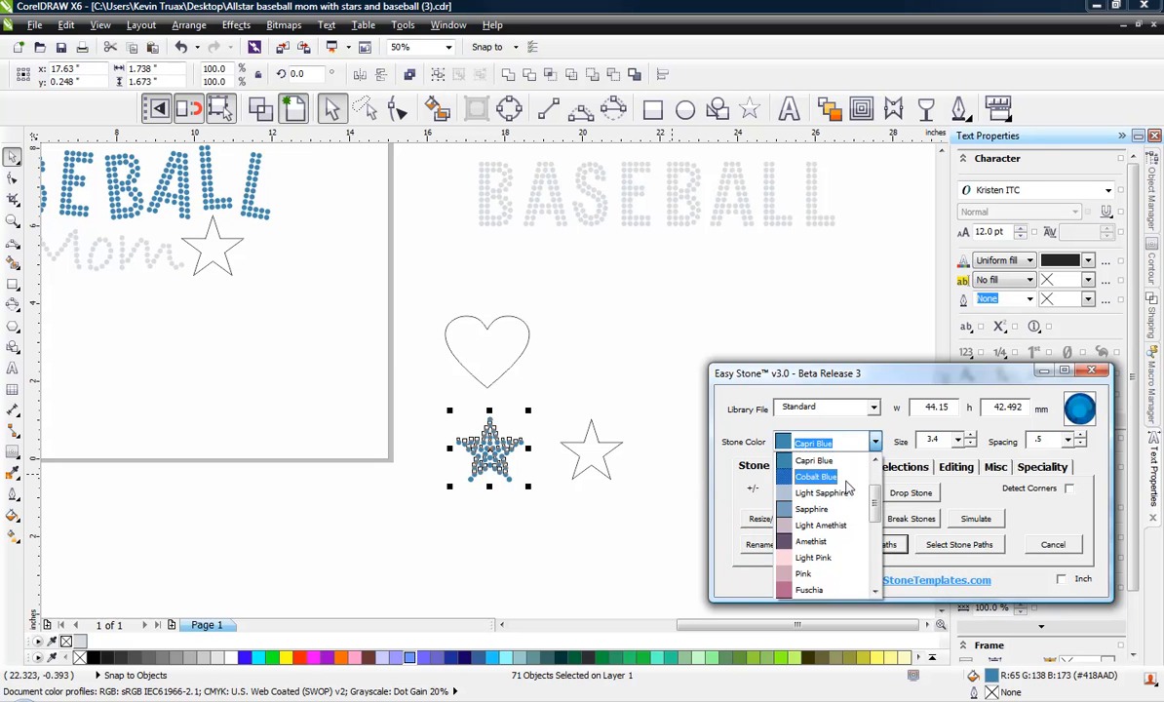
{"action": "scroll", "coordinate": [848, 487], "scroll_direction": "down", "scroll_amount": 5}
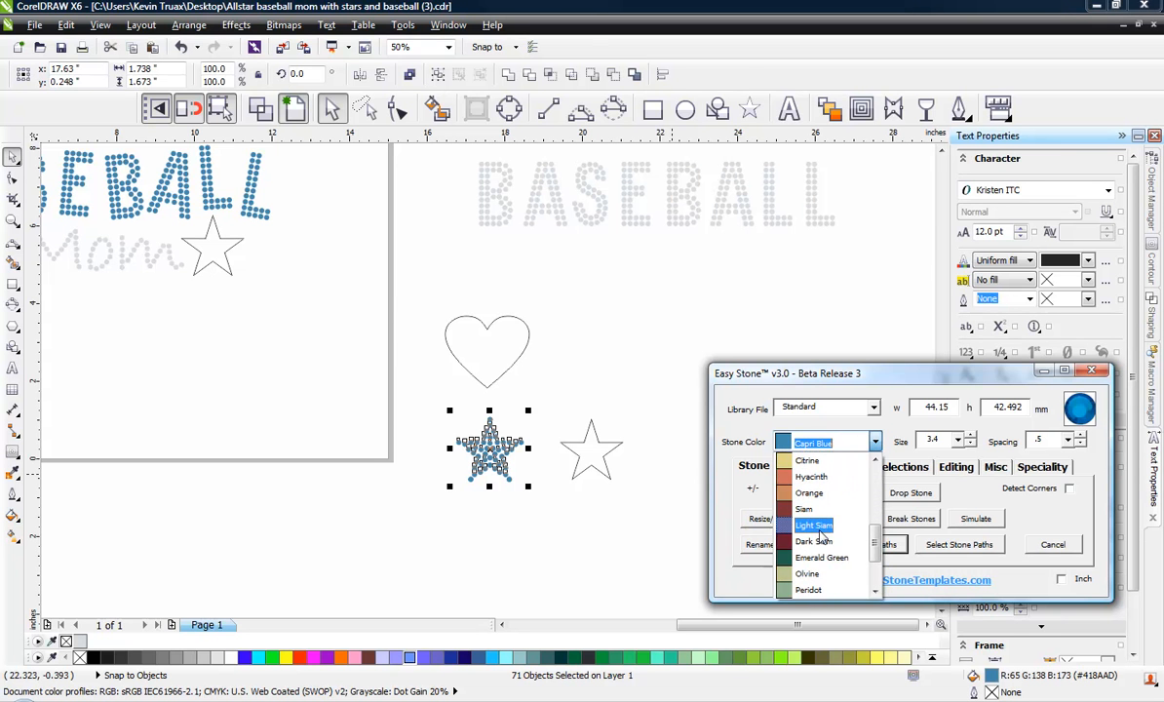
{"action": "left_click", "coordinate": [819, 525]}
{"action": "left_click", "coordinate": [775, 544]}
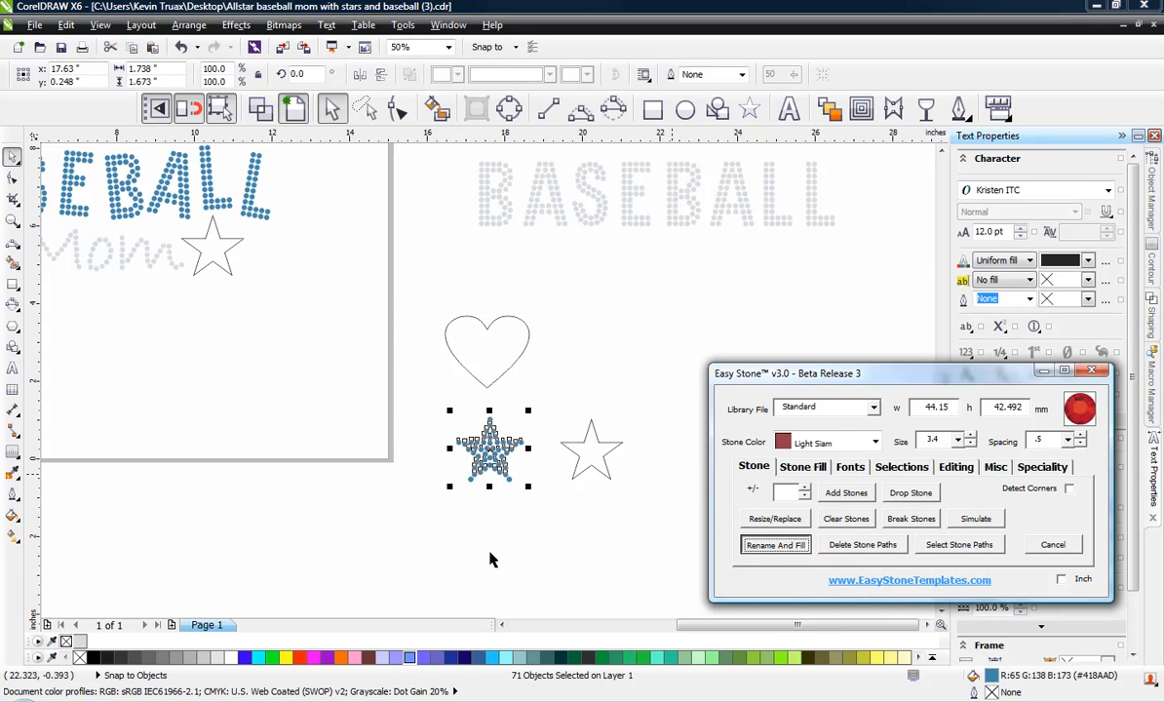
Step: Move the Light Siam star onto the empty star outline after "Mom" and place a copy on the outline before "Mom"
{"action": "left_click_drag", "start_coordinate": [395, 501], "coordinate": [538, 410]}
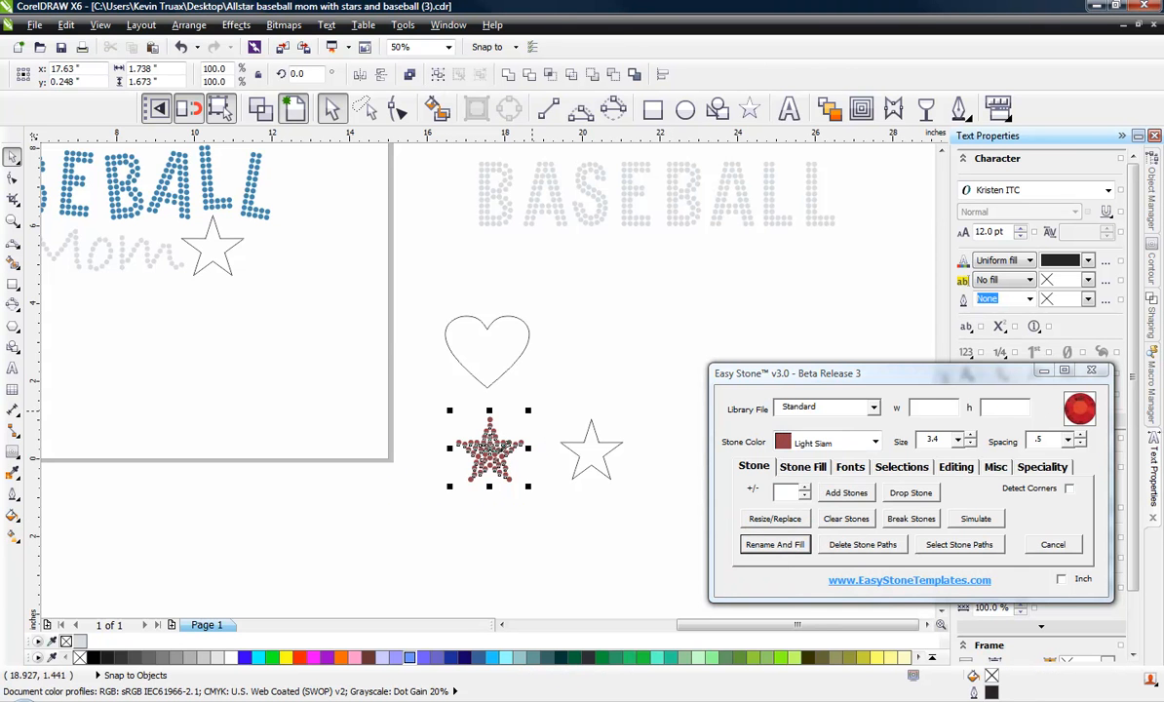
{"action": "left_click_drag", "start_coordinate": [488, 451], "coordinate": [238, 283]}
{"action": "scroll", "coordinate": [214, 252], "scroll_direction": "up", "scroll_amount": 2}
{"action": "scroll", "coordinate": [624, 376], "scroll_direction": "down", "scroll_amount": 2}
{"action": "scroll", "coordinate": [508, 340], "scroll_direction": "up", "scroll_amount": 2}
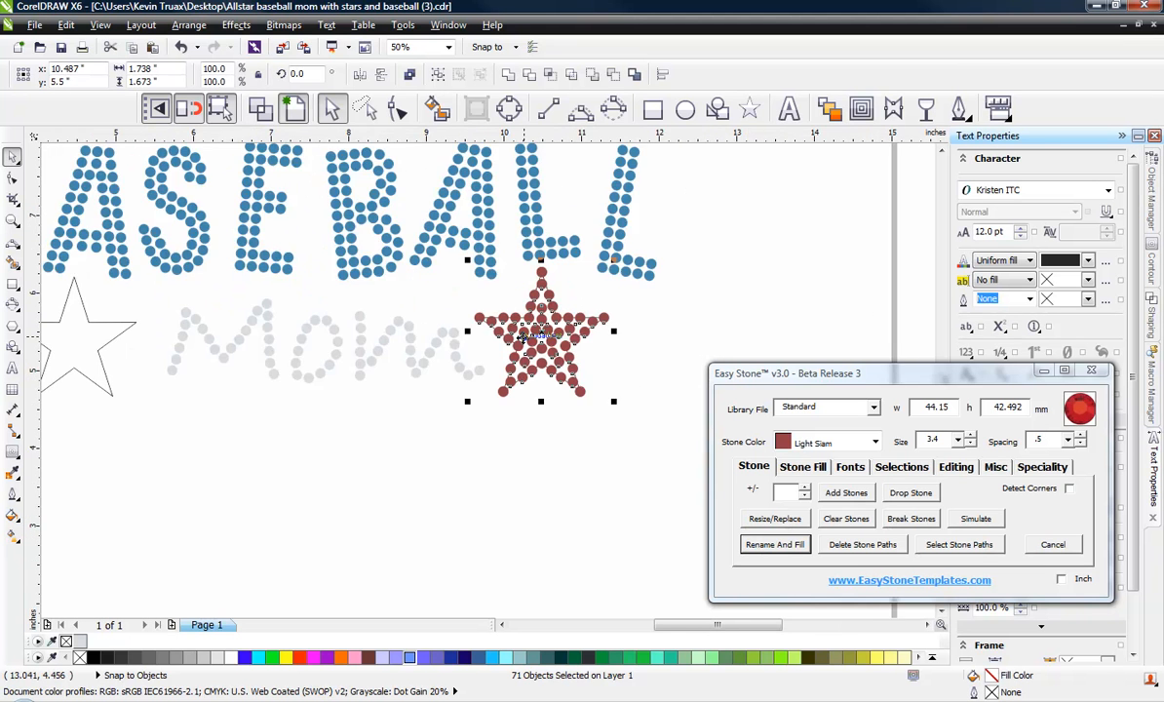
{"action": "scroll", "coordinate": [613, 384], "scroll_direction": "down", "scroll_amount": 1}
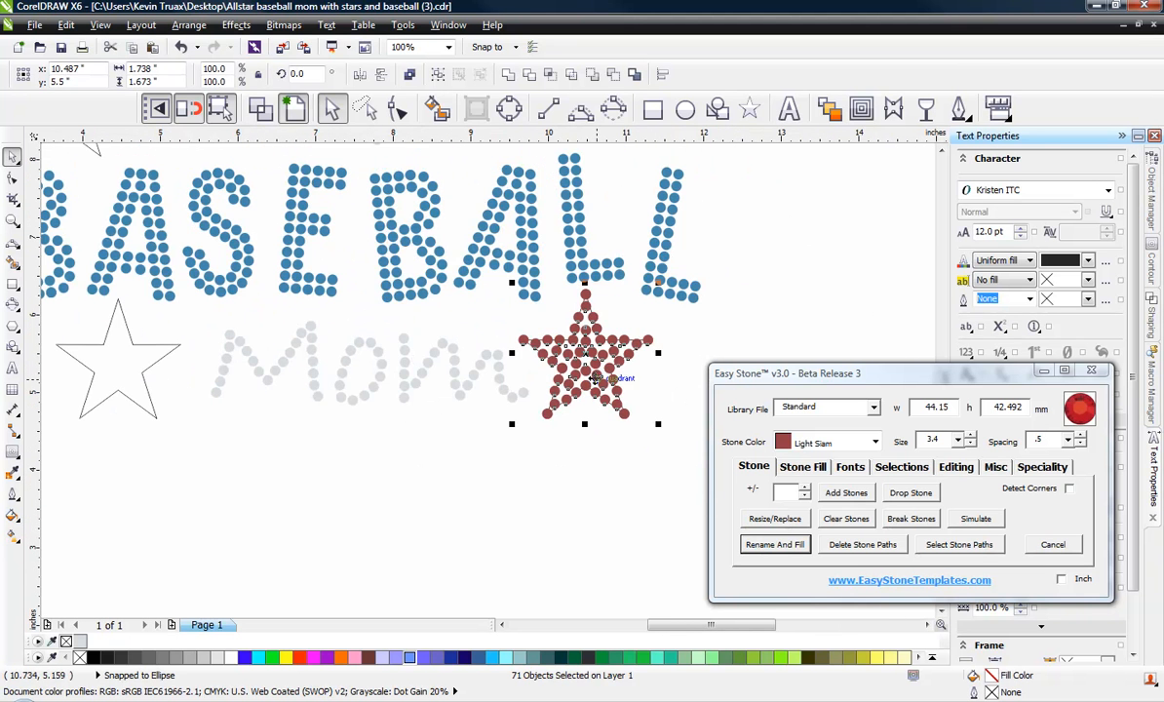
{"action": "left_click_drag", "start_coordinate": [580, 353], "coordinate": [117, 426]}
{"action": "left_click", "coordinate": [121, 446]}
Step: Delete the empty star outlines behind the two stone stars beside "Mom"
{"action": "scroll", "coordinate": [129, 397], "scroll_direction": "up", "scroll_amount": 1}
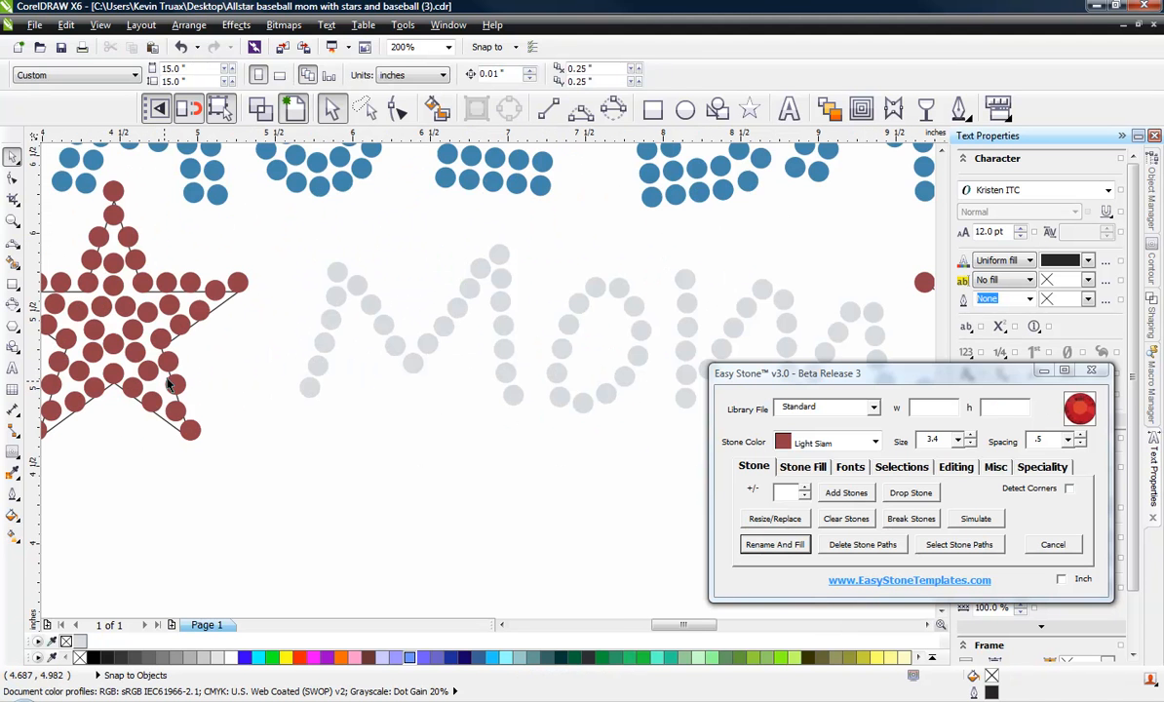
{"action": "left_click", "coordinate": [161, 388]}
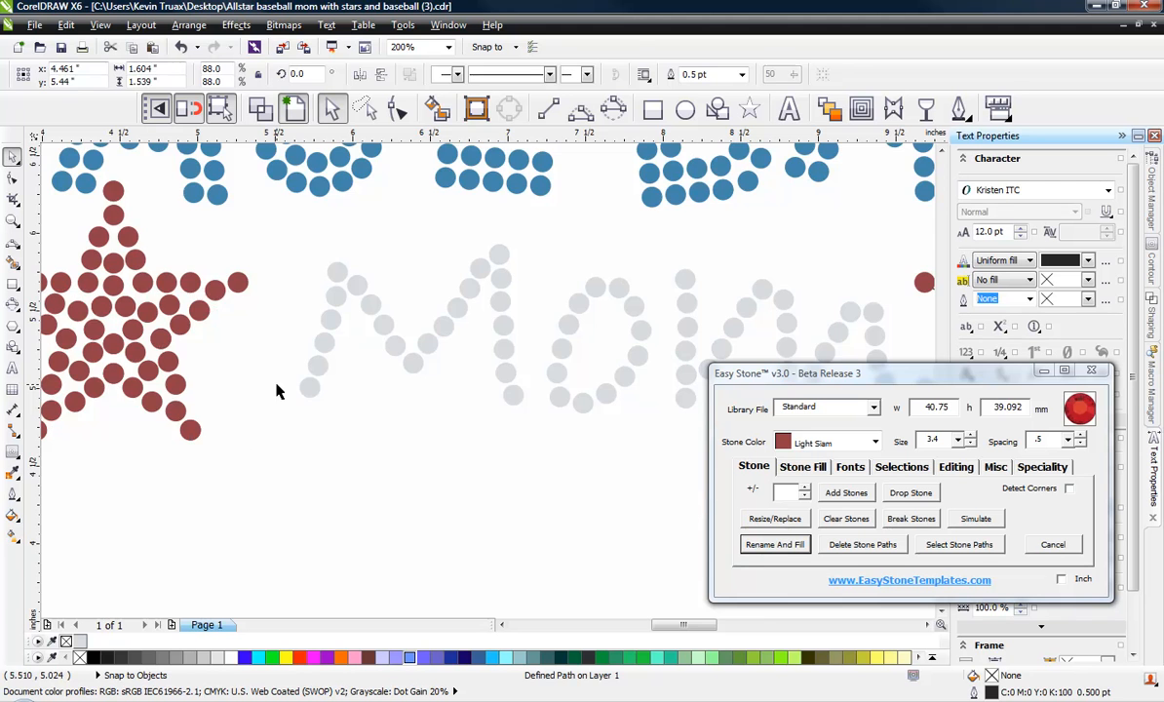
{"action": "left_click", "coordinate": [278, 390]}
{"action": "scroll", "coordinate": [236, 388], "scroll_direction": "down", "scroll_amount": 1}
{"action": "scroll", "coordinate": [678, 384], "scroll_direction": "up", "scroll_amount": 3}
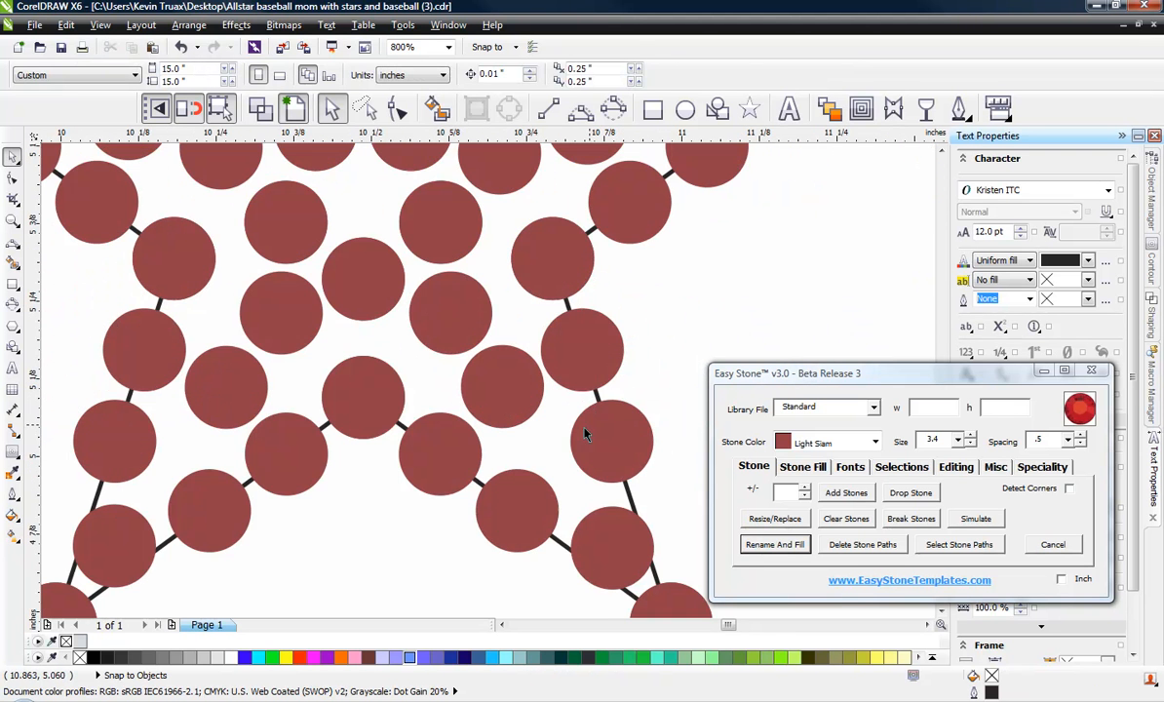
{"action": "left_click", "coordinate": [587, 433]}
{"action": "key", "text": "Delete"}
{"action": "scroll", "coordinate": [577, 413], "scroll_direction": "down", "scroll_amount": 2}
{"action": "scroll", "coordinate": [605, 435], "scroll_direction": "down", "scroll_amount": 1}
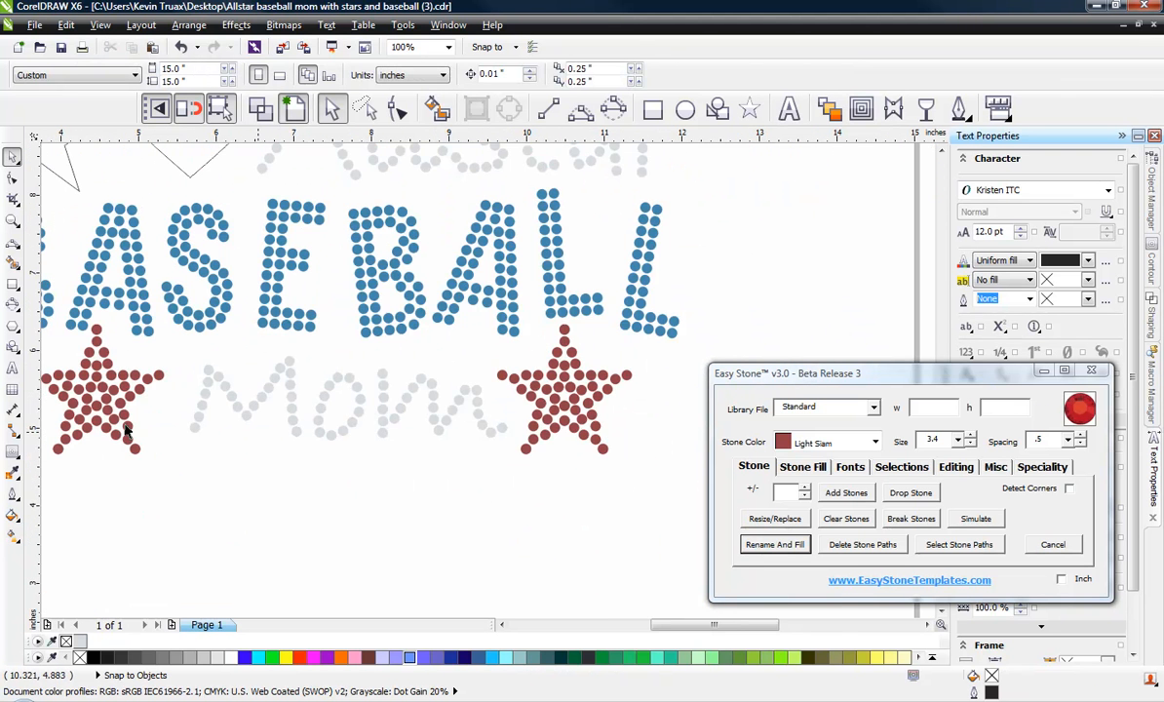
Step: Copy the stone star beside "Mom" onto the empty star outline above the B of "BASEBALL"
{"action": "scroll", "coordinate": [463, 404], "scroll_direction": "down", "scroll_amount": 1}
{"action": "scroll", "coordinate": [515, 422], "scroll_direction": "up", "scroll_amount": 1}
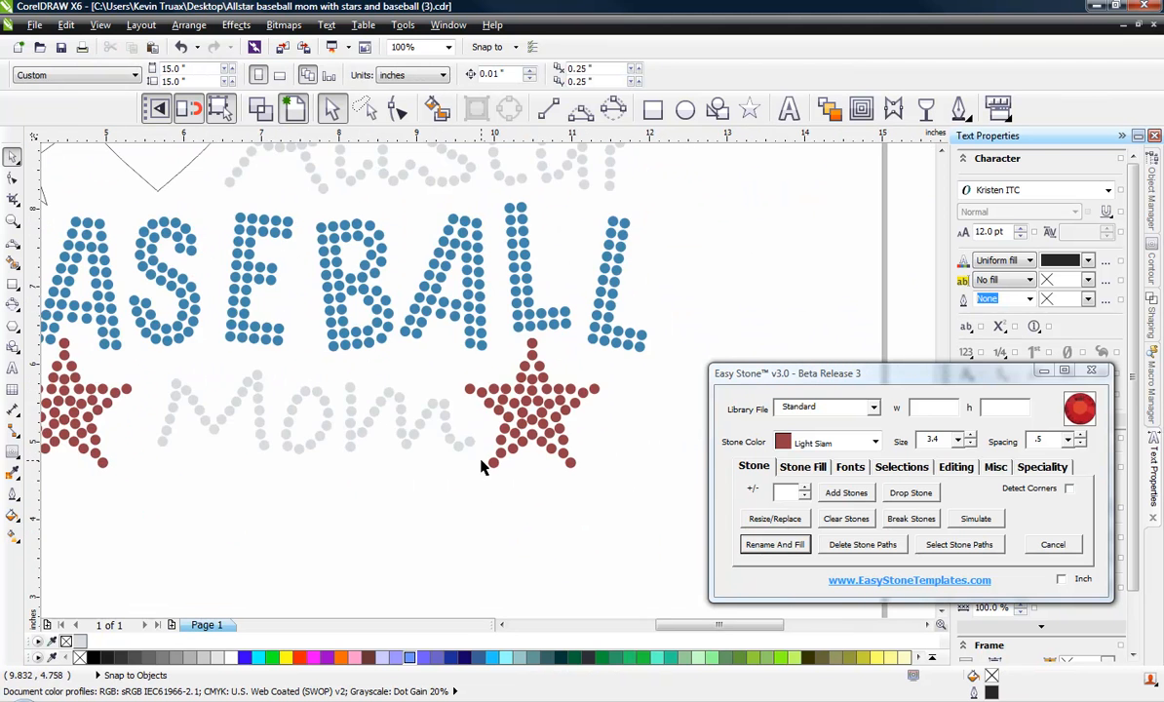
{"action": "scroll", "coordinate": [286, 330], "scroll_direction": "down", "scroll_amount": 2}
{"action": "scroll", "coordinate": [327, 328], "scroll_direction": "up", "scroll_amount": 2}
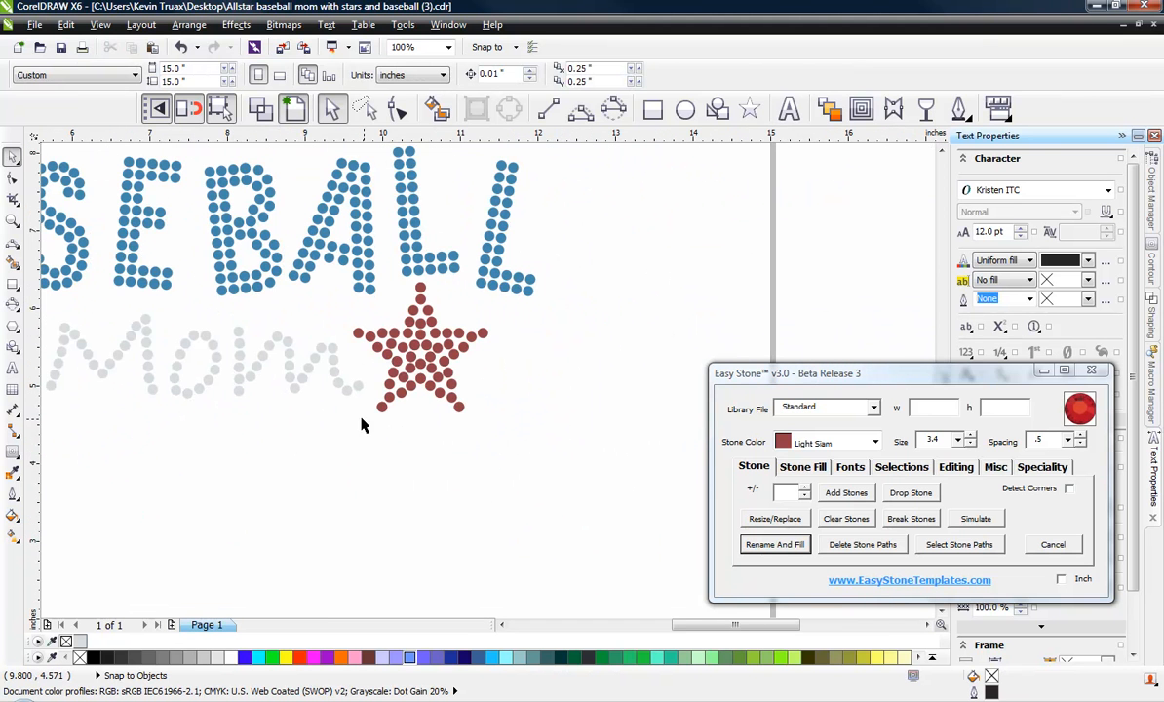
{"action": "left_click_drag", "start_coordinate": [343, 436], "coordinate": [507, 278]}
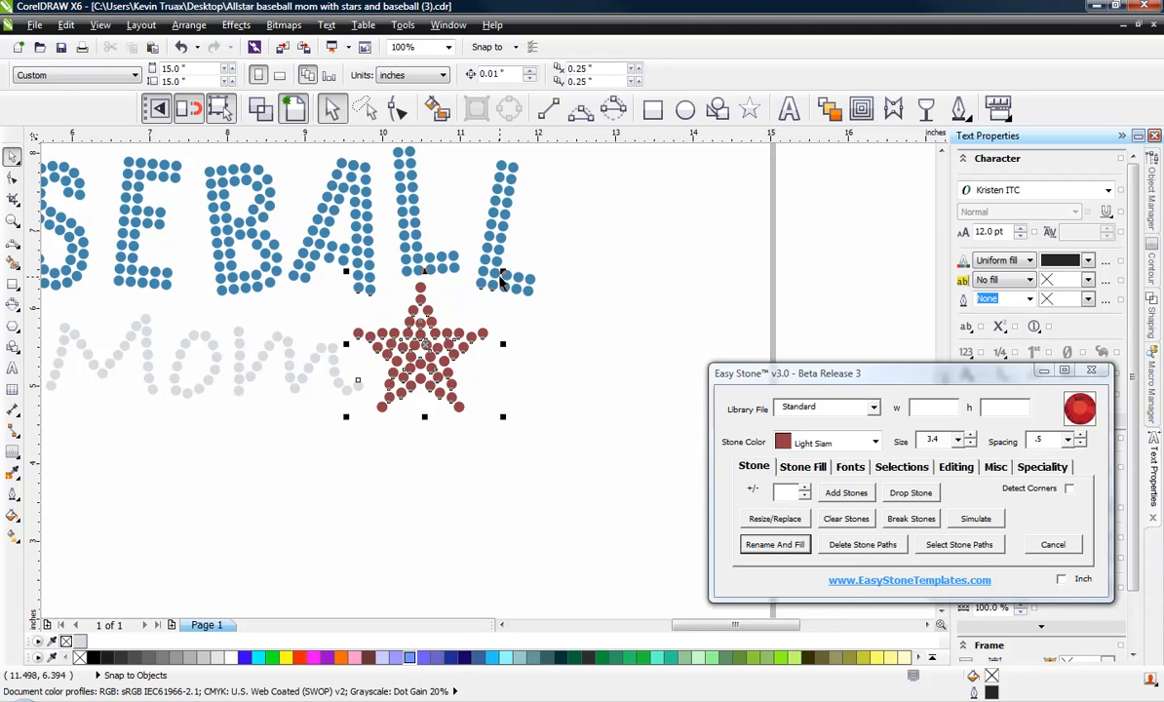
{"action": "scroll", "coordinate": [507, 393], "scroll_direction": "down", "scroll_amount": 1}
{"action": "scroll", "coordinate": [508, 393], "scroll_direction": "down", "scroll_amount": 1}
{"action": "left_click_drag", "start_coordinate": [508, 373], "coordinate": [535, 413]}
{"action": "scroll", "coordinate": [327, 288], "scroll_direction": "up", "scroll_amount": 3}
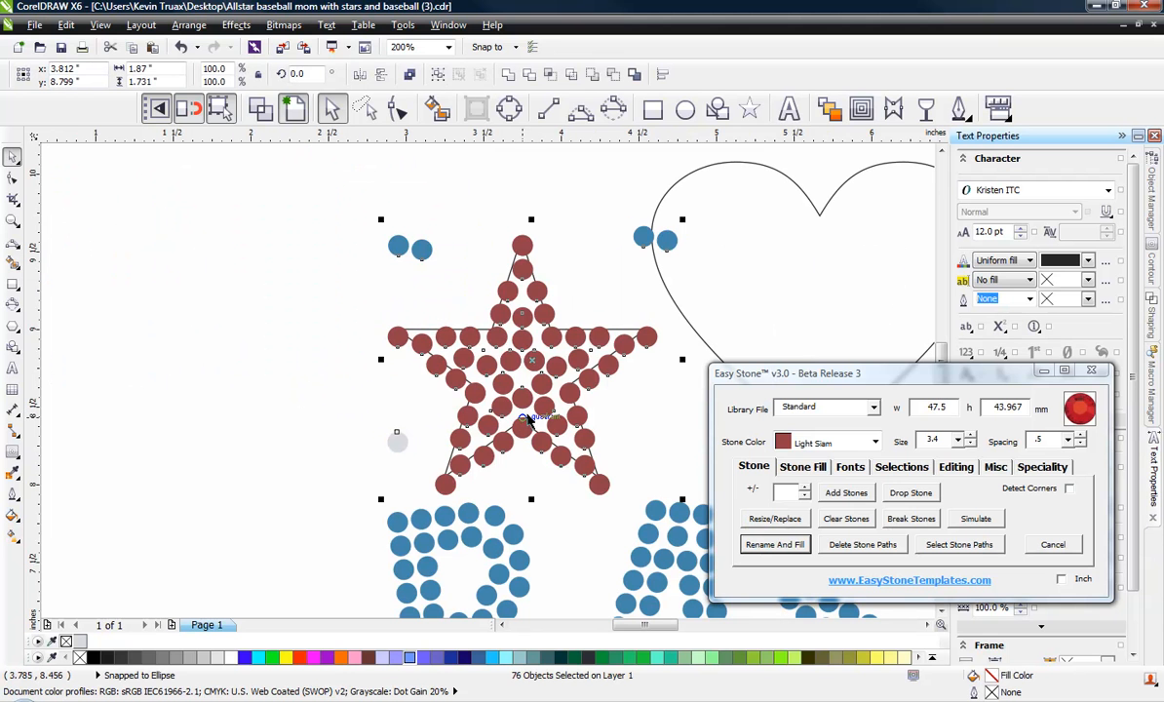
Step: Nudge the copied stones up by 0.06 inches to align them with the upper star outline
{"action": "key", "text": "Up"}
{"action": "key", "text": "Up"}
{"action": "key", "text": "Up"}
{"action": "key", "text": "Up"}
{"action": "key", "text": "Up"}
{"action": "key", "text": "Up"}
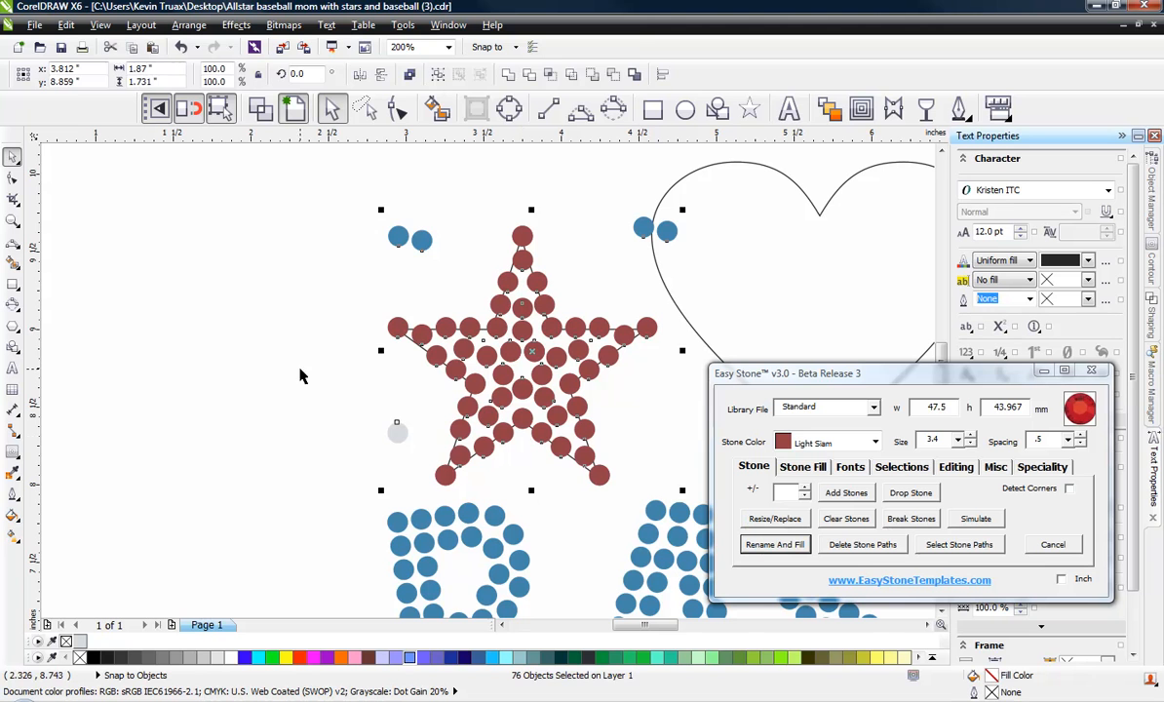
Step: Delete the stray gray and blue stones copied along with the upper star, and remove its empty outline
{"action": "left_click", "coordinate": [396, 431]}
{"action": "key", "text": "Delete"}
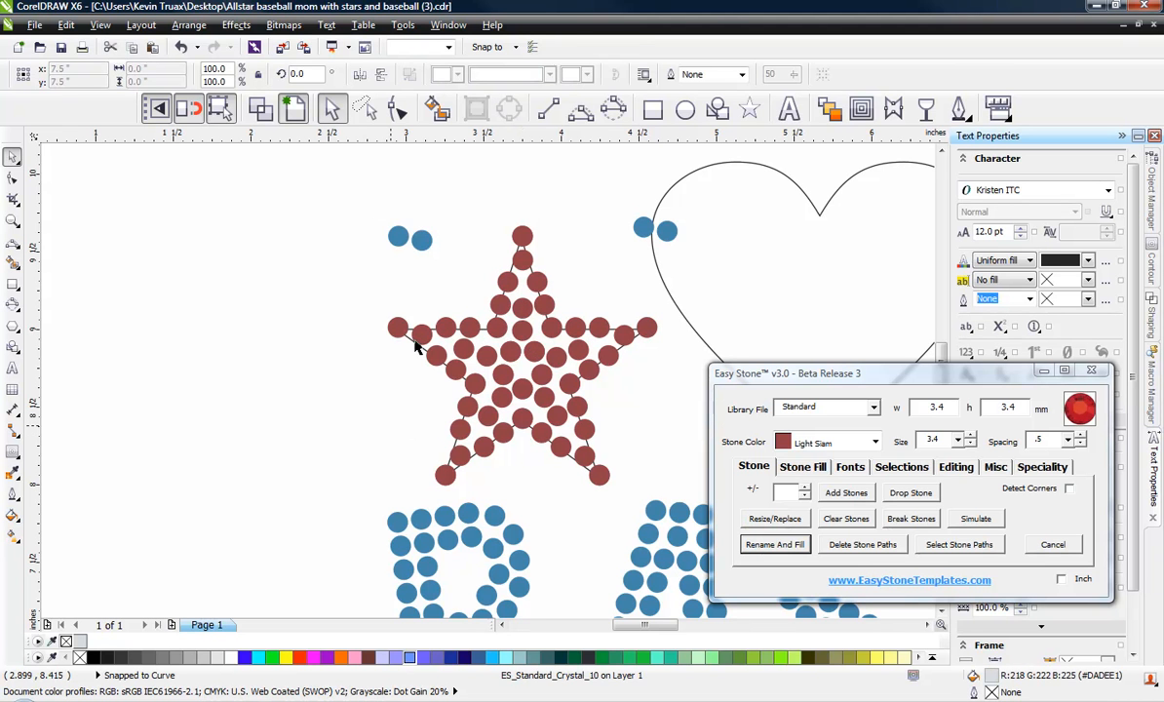
{"action": "left_click_drag", "start_coordinate": [340, 167], "coordinate": [431, 260]}
{"action": "key", "text": "Delete"}
{"action": "left_click_drag", "start_coordinate": [598, 177], "coordinate": [682, 259]}
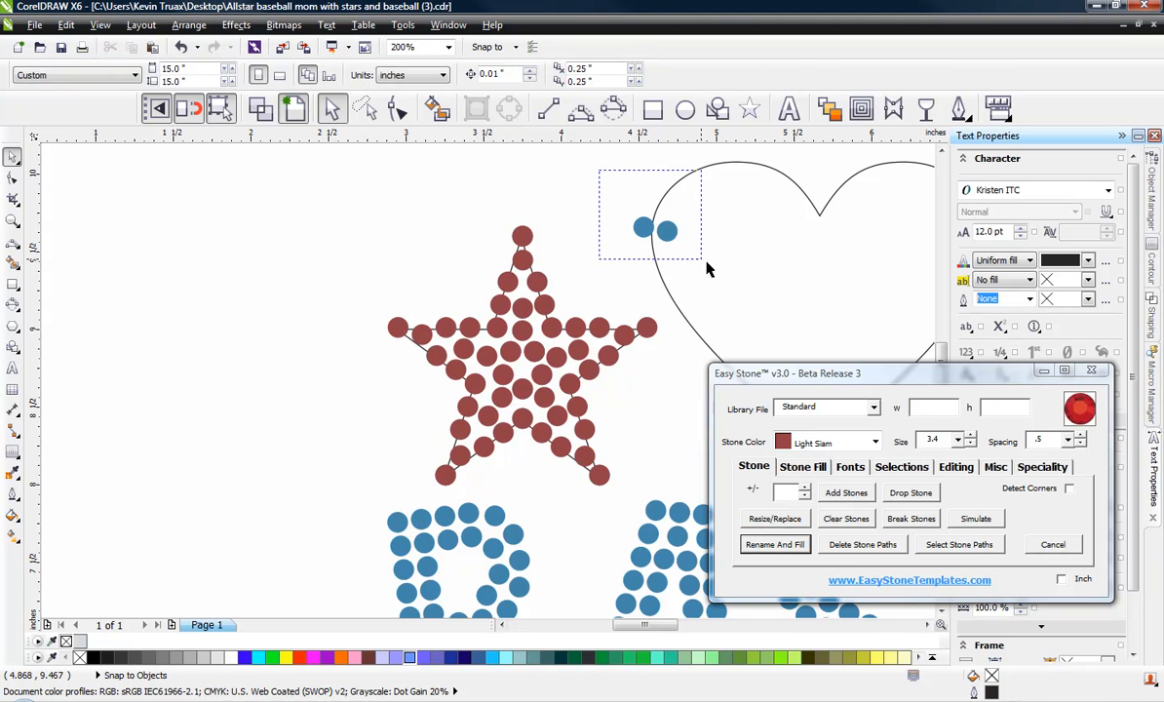
{"action": "key", "text": "Delete"}
{"action": "scroll", "coordinate": [515, 292], "scroll_direction": "up", "scroll_amount": 2}
{"action": "scroll", "coordinate": [326, 234], "scroll_direction": "down", "scroll_amount": 2}
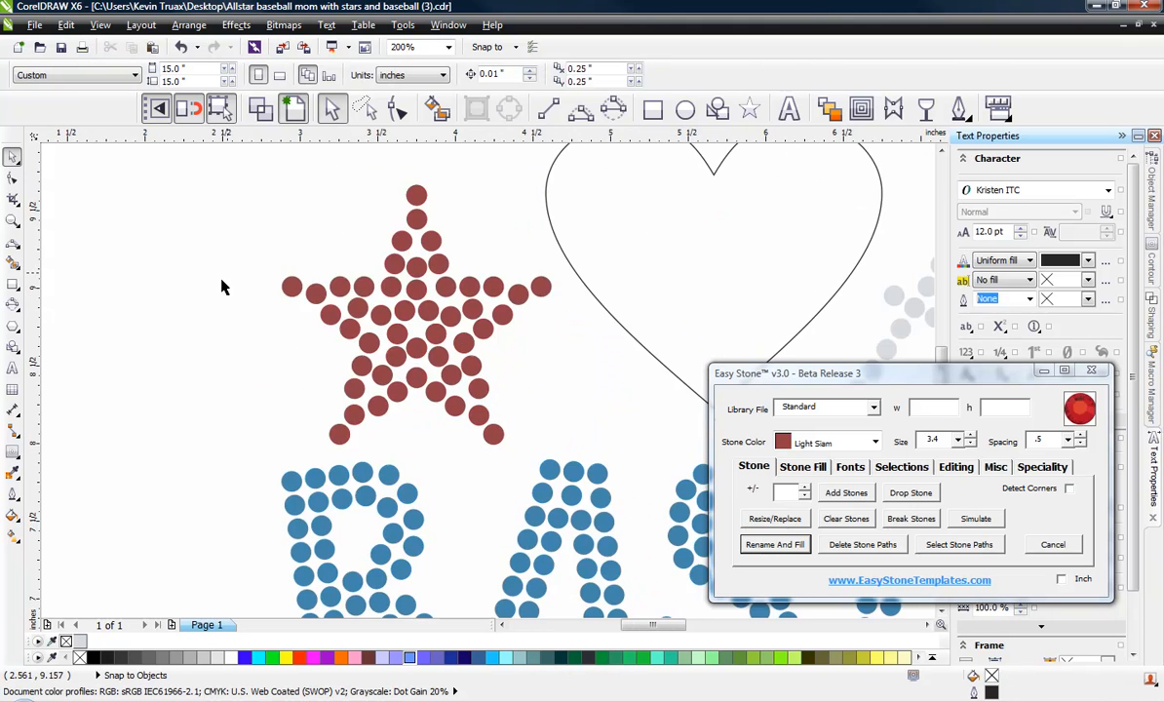
Step: Draw a three-point curve about 0.76 by 0.79 inches across the right lobe of the spare heart outside the page
{"action": "scroll", "coordinate": [151, 306], "scroll_direction": "down", "scroll_amount": 4}
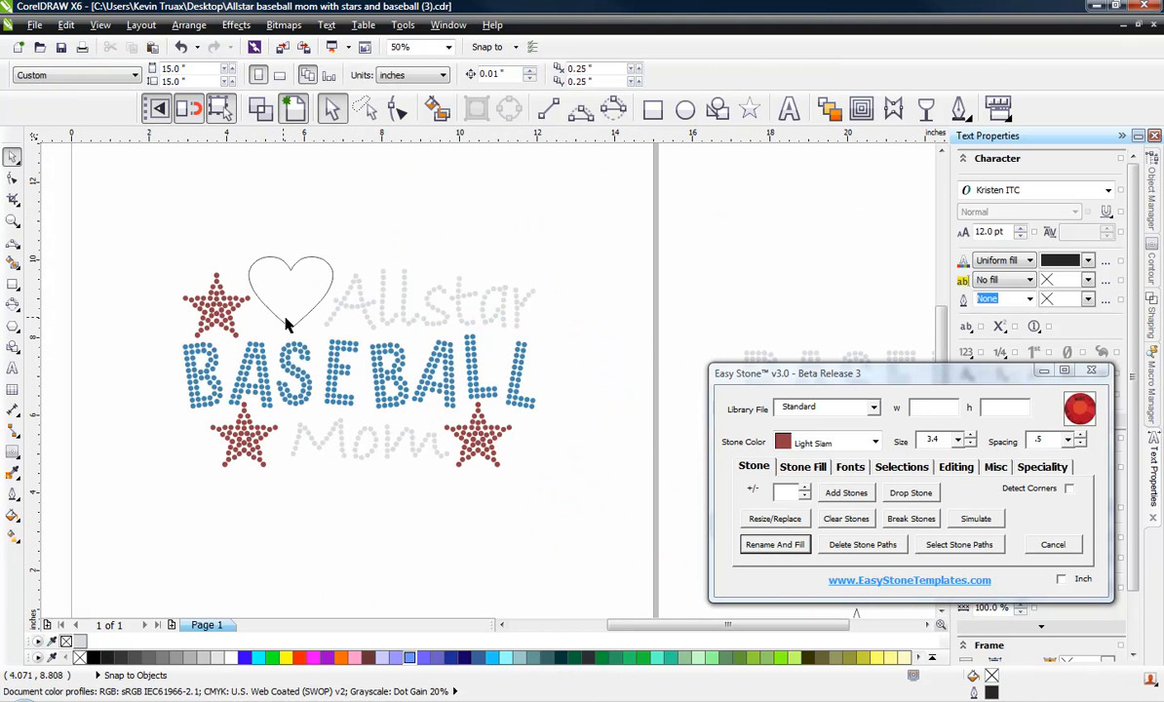
{"action": "scroll", "coordinate": [343, 302], "scroll_direction": "down", "scroll_amount": 2}
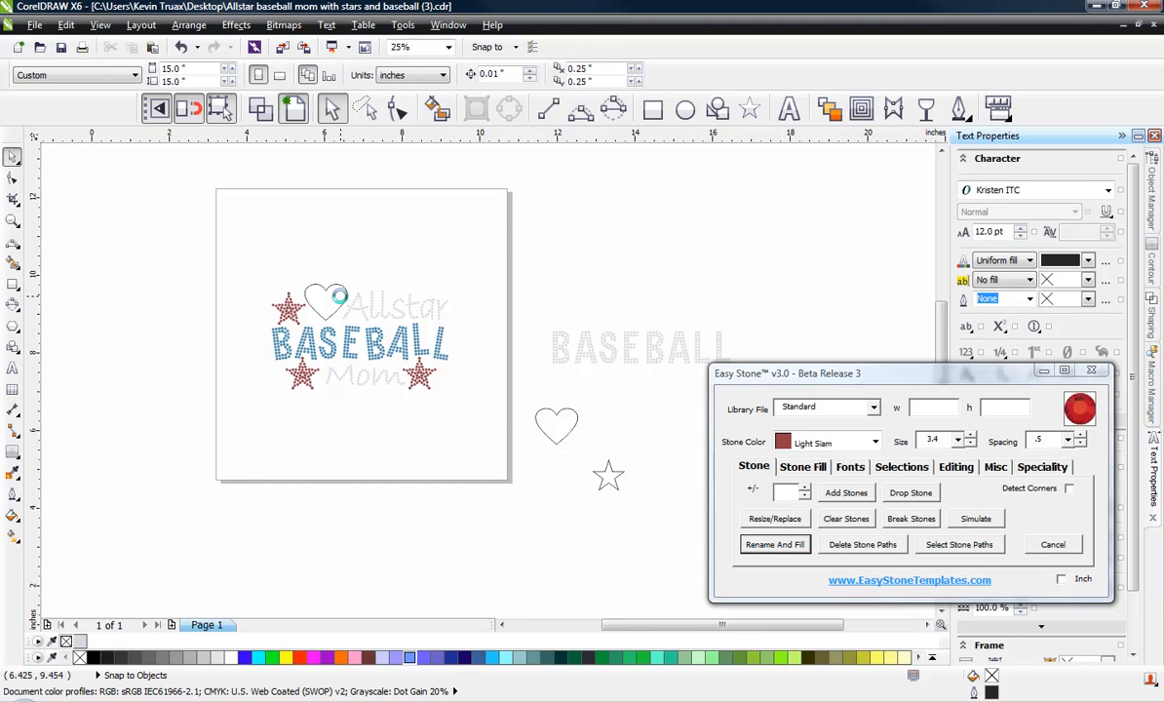
{"action": "scroll", "coordinate": [341, 303], "scroll_direction": "up", "scroll_amount": 4}
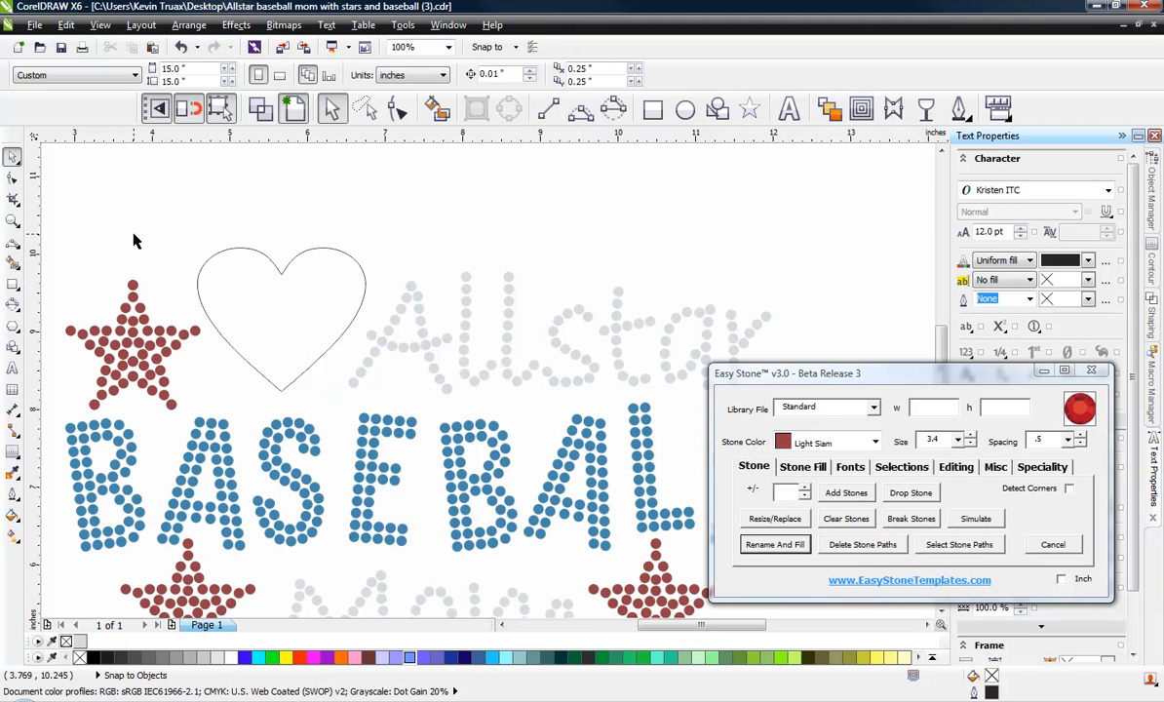
{"action": "scroll", "coordinate": [134, 241], "scroll_direction": "down", "scroll_amount": 4}
{"action": "scroll", "coordinate": [424, 388], "scroll_direction": "up", "scroll_amount": 2}
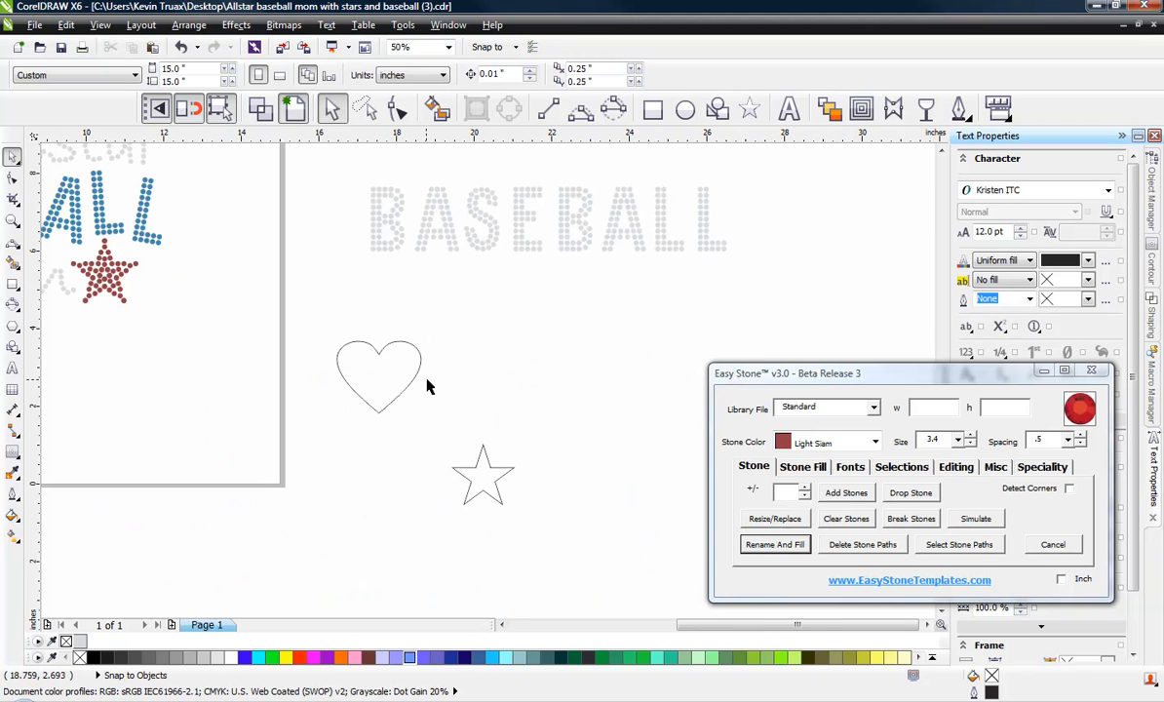
{"action": "scroll", "coordinate": [426, 386], "scroll_direction": "up", "scroll_amount": 1}
{"action": "left_click", "coordinate": [252, 375]}
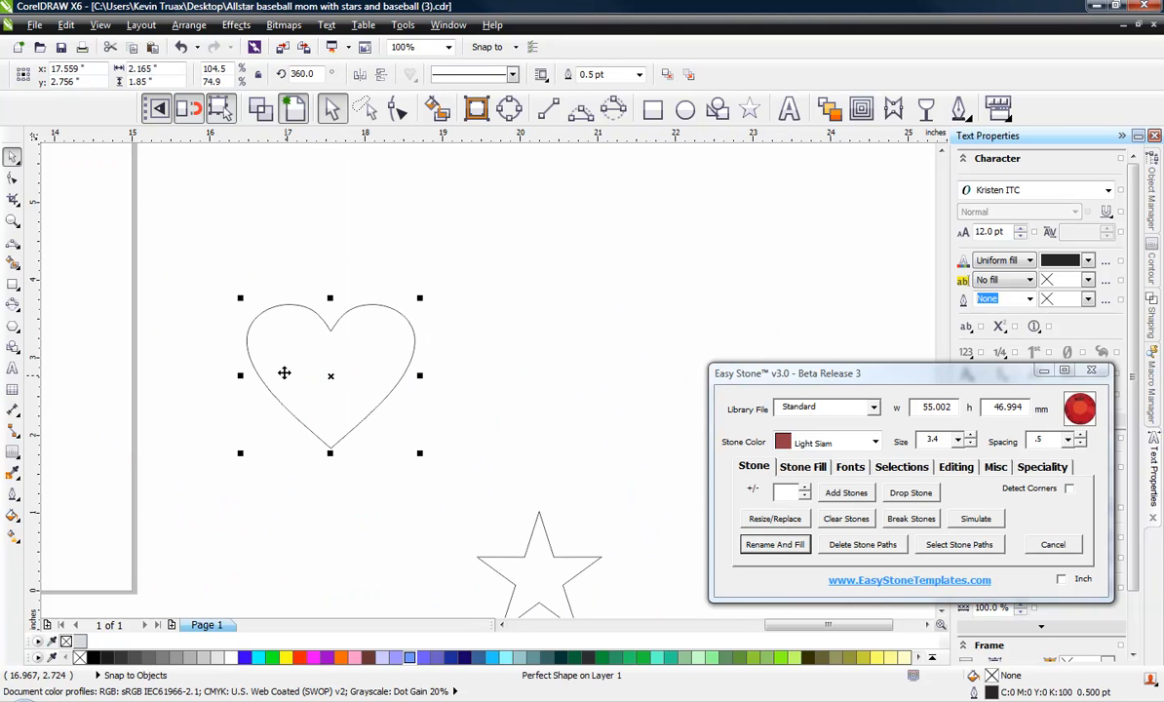
{"action": "left_click", "coordinate": [580, 108]}
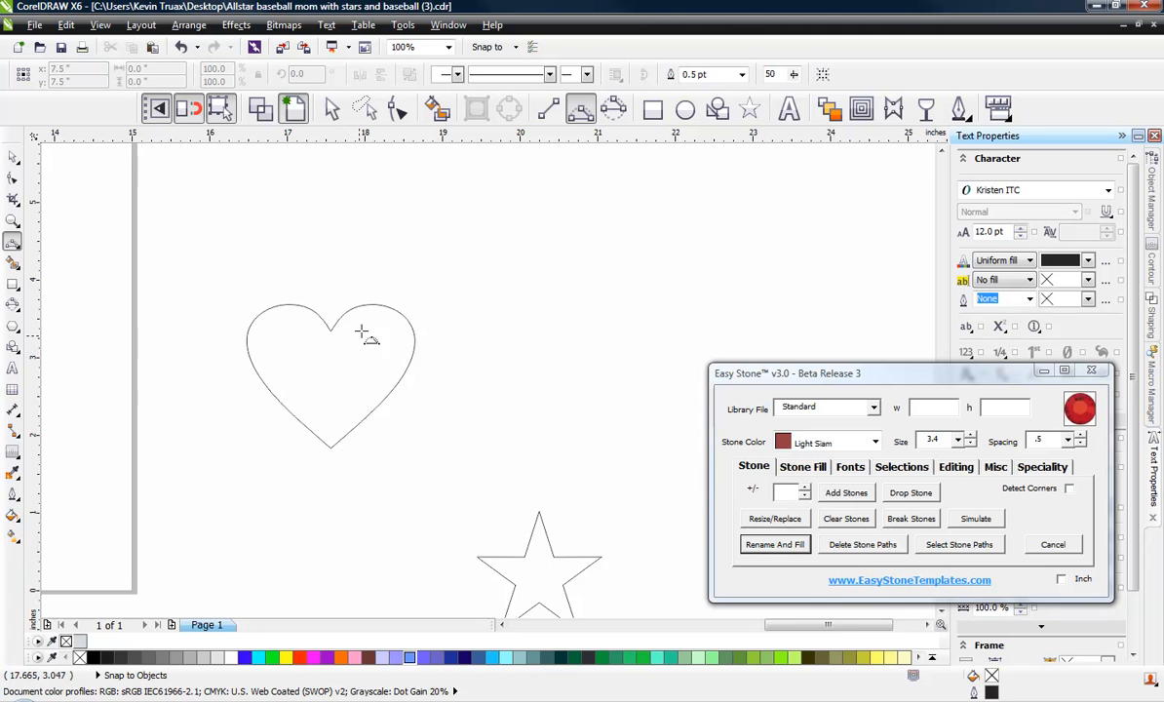
{"action": "scroll", "coordinate": [360, 334], "scroll_direction": "up", "scroll_amount": 1}
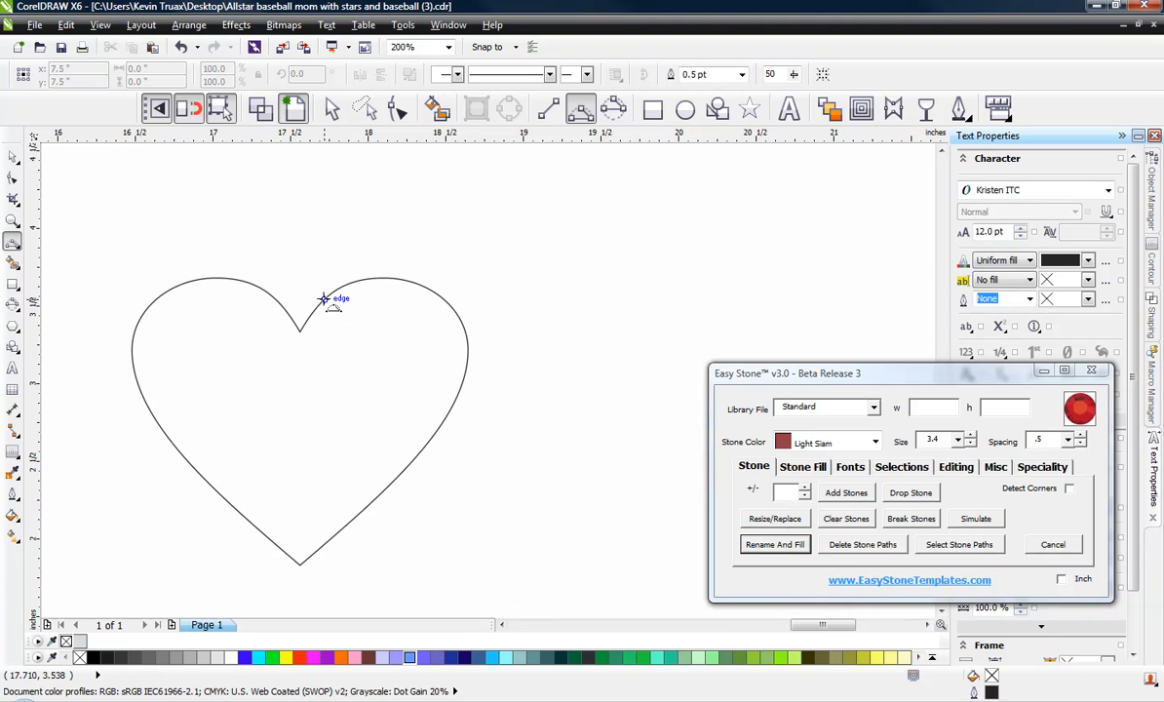
{"action": "left_click_drag", "start_coordinate": [323, 299], "coordinate": [442, 421]}
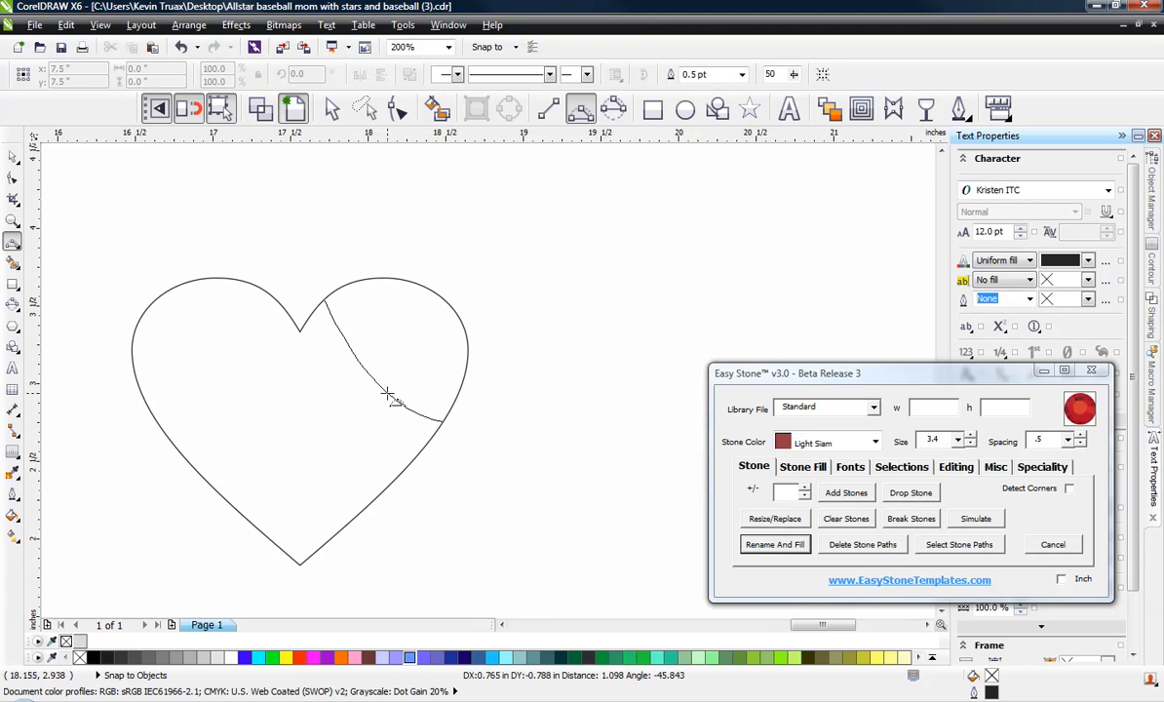
{"action": "left_click", "coordinate": [367, 378]}
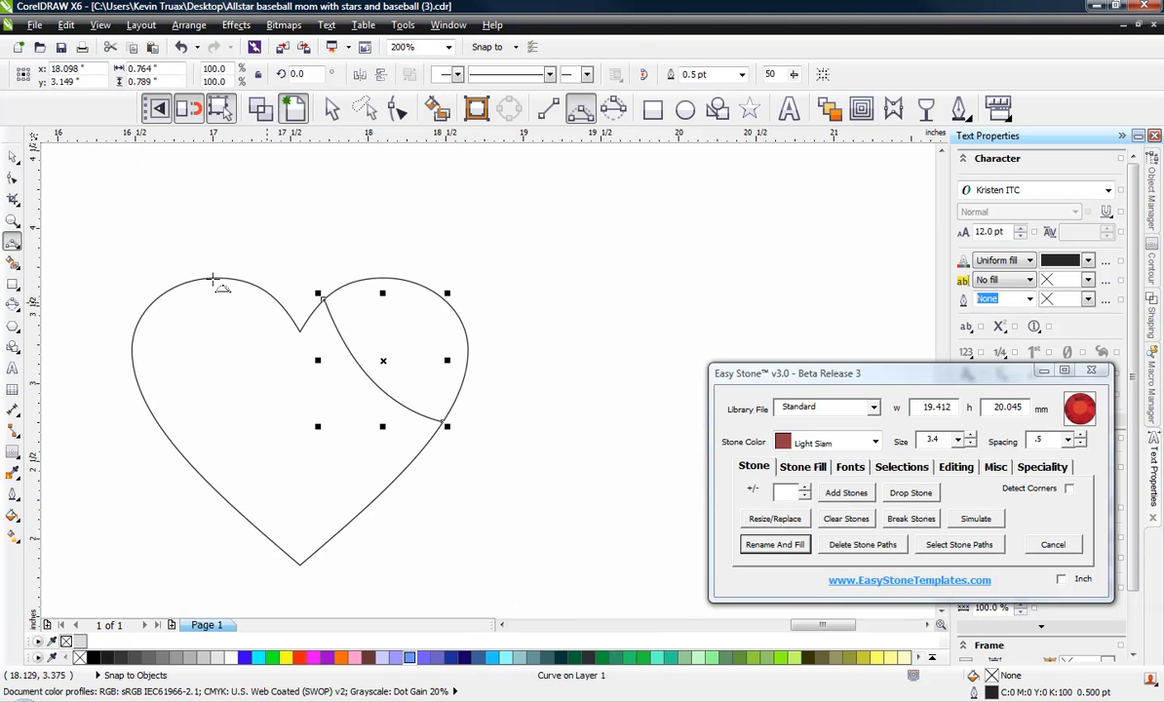
Step: Copy the heart with its curve, mirror the copy horizontally, and align it over the original heart so both lobes carry a curve
{"action": "left_click", "coordinate": [11, 156]}
{"action": "left_click", "coordinate": [182, 188]}
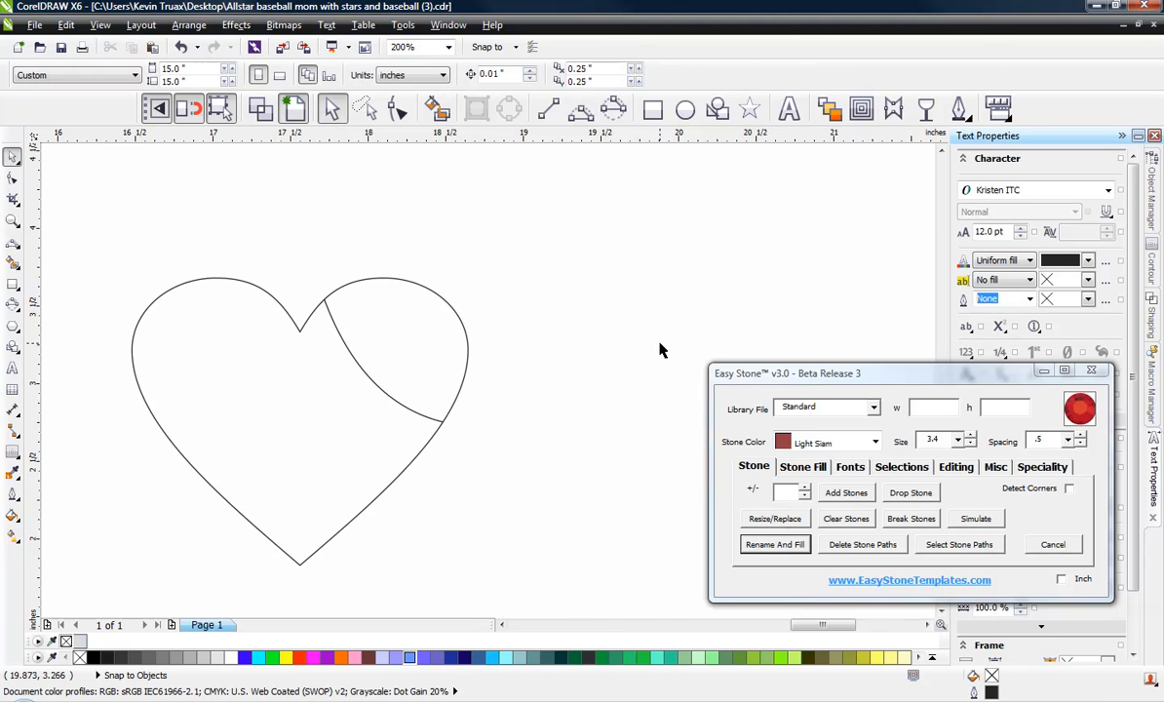
{"action": "scroll", "coordinate": [659, 349], "scroll_direction": "down", "scroll_amount": 2}
{"action": "left_click_drag", "start_coordinate": [342, 288], "coordinate": [435, 371]}
{"action": "left_click_drag", "start_coordinate": [596, 491], "coordinate": [596, 490]}
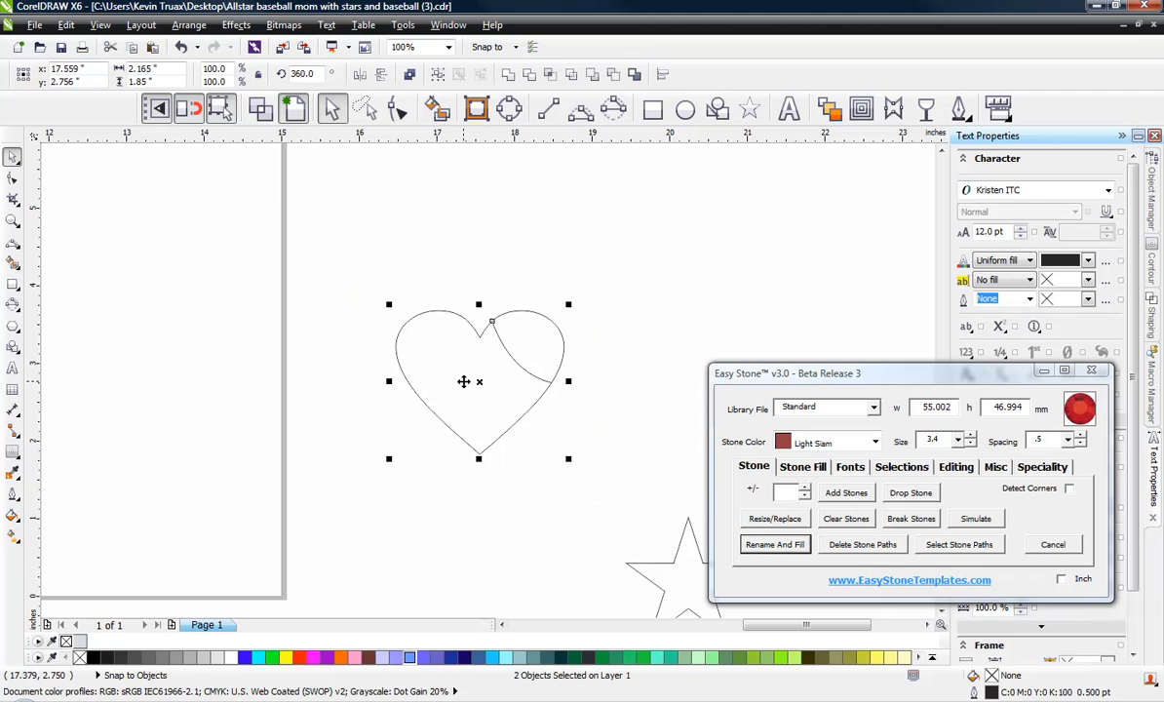
{"action": "left_click_drag", "start_coordinate": [478, 387], "coordinate": [226, 404]}
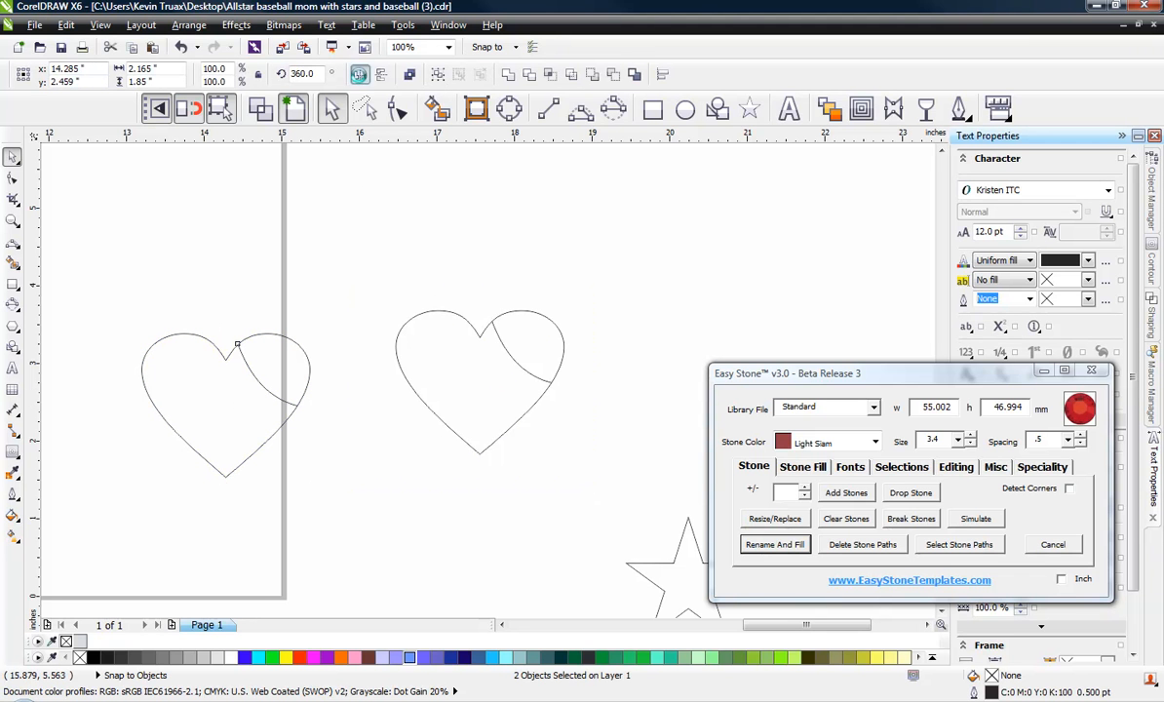
{"action": "left_click", "coordinate": [361, 74]}
{"action": "left_click_drag", "start_coordinate": [234, 356], "coordinate": [480, 339]}
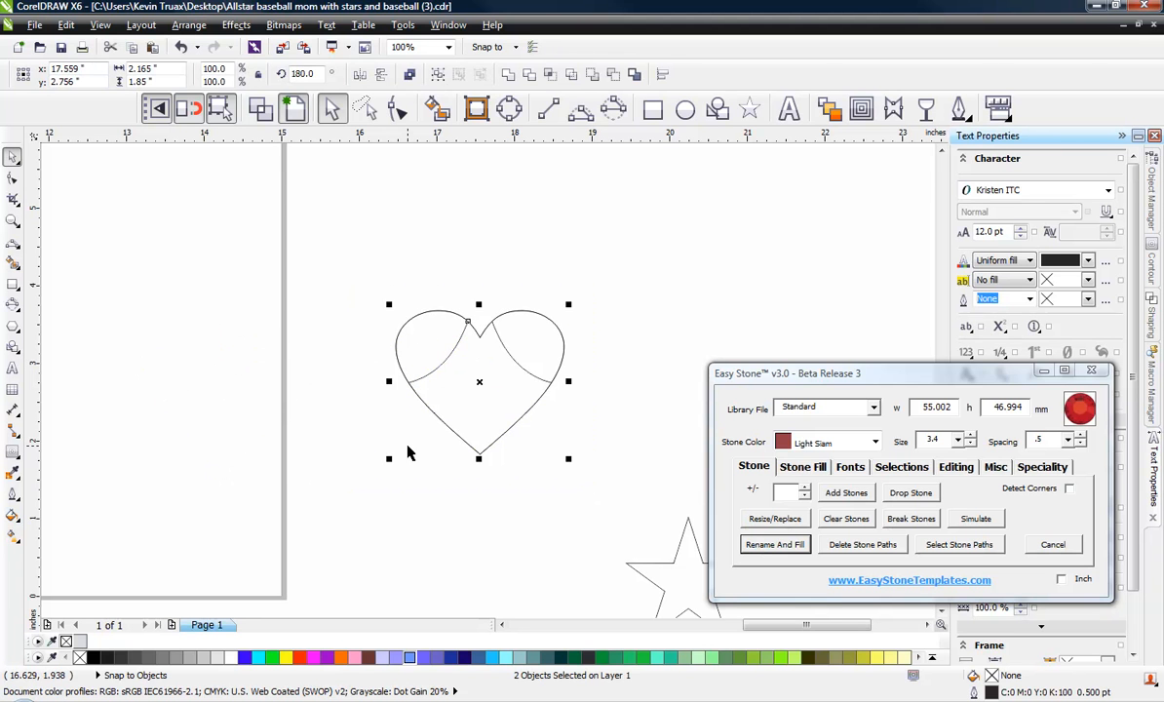
Step: Delete the duplicate heart outline lying over the original heart
{"action": "left_click", "coordinate": [410, 450]}
{"action": "left_click", "coordinate": [490, 424]}
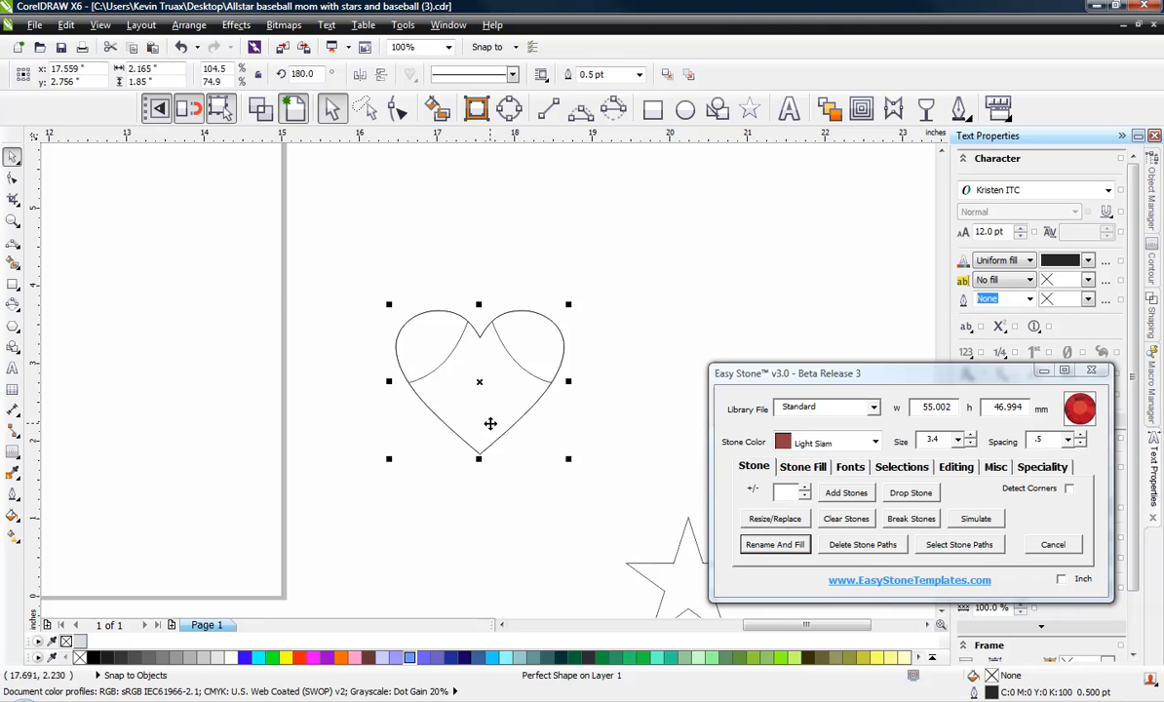
{"action": "key", "text": "Delete"}
Step: Smart-fill the heart's two curved-off lobes with yellow and its centre section with slate blue
{"action": "scroll", "coordinate": [533, 340], "scroll_direction": "up", "scroll_amount": 1}
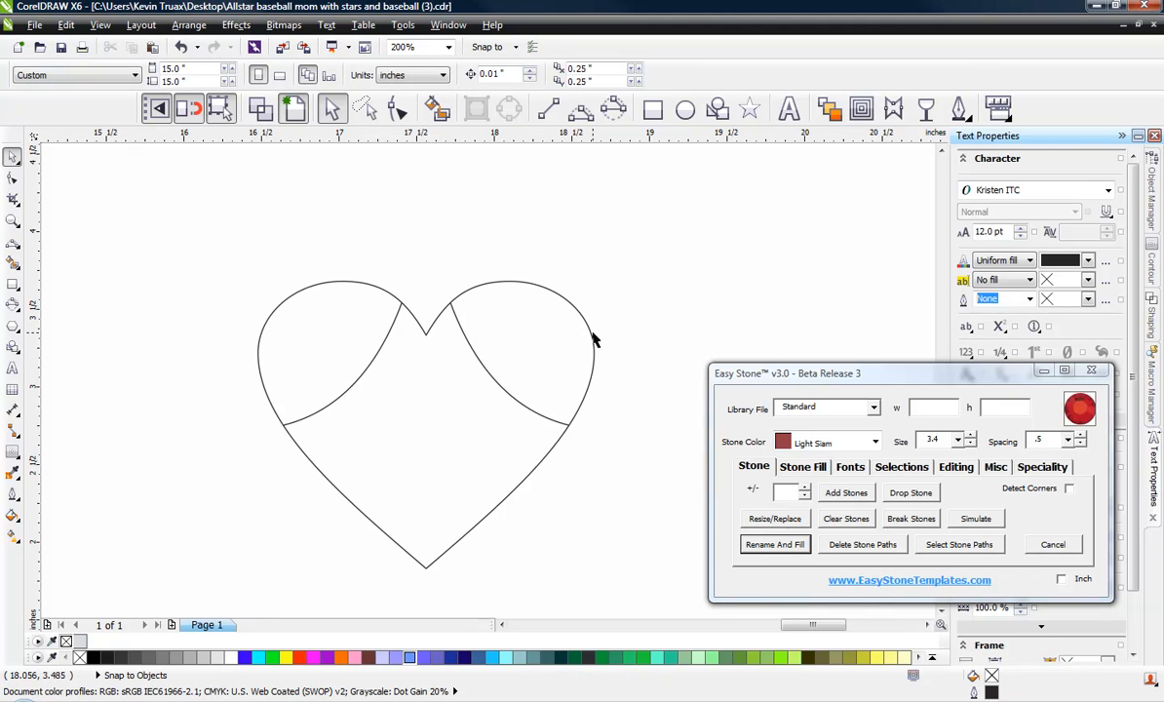
{"action": "left_click", "coordinate": [436, 108]}
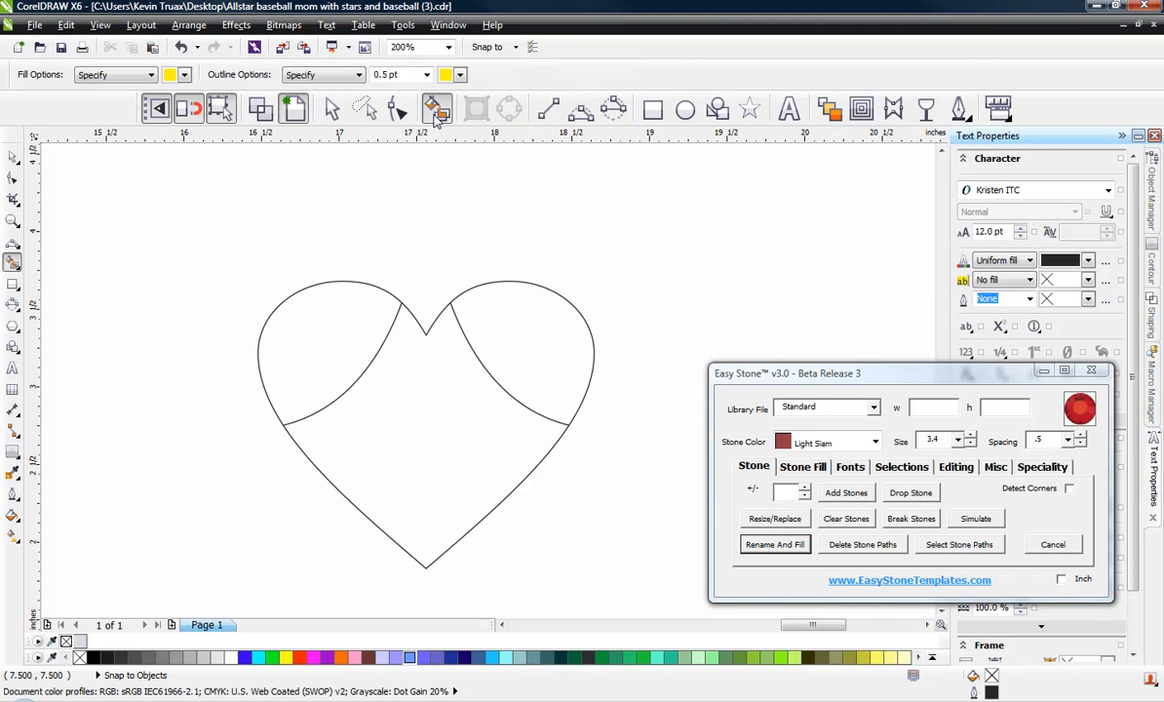
{"action": "left_click", "coordinate": [507, 327]}
{"action": "left_click", "coordinate": [183, 75]}
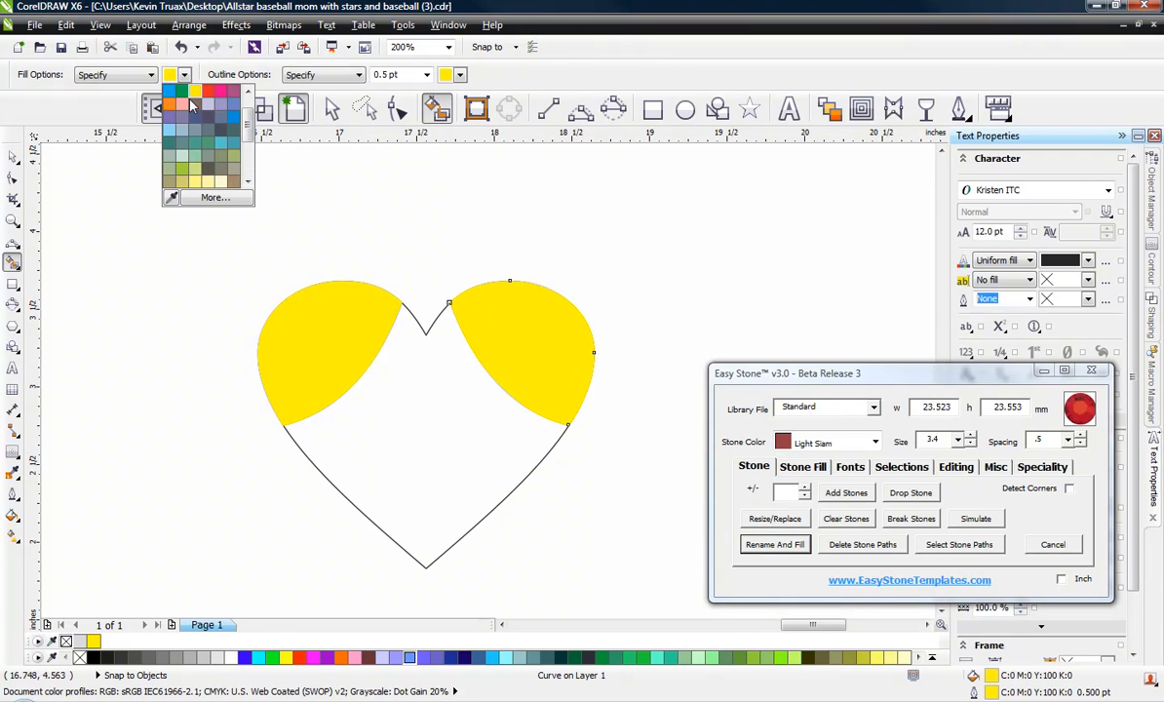
{"action": "left_click", "coordinate": [194, 115]}
{"action": "left_click", "coordinate": [419, 419]}
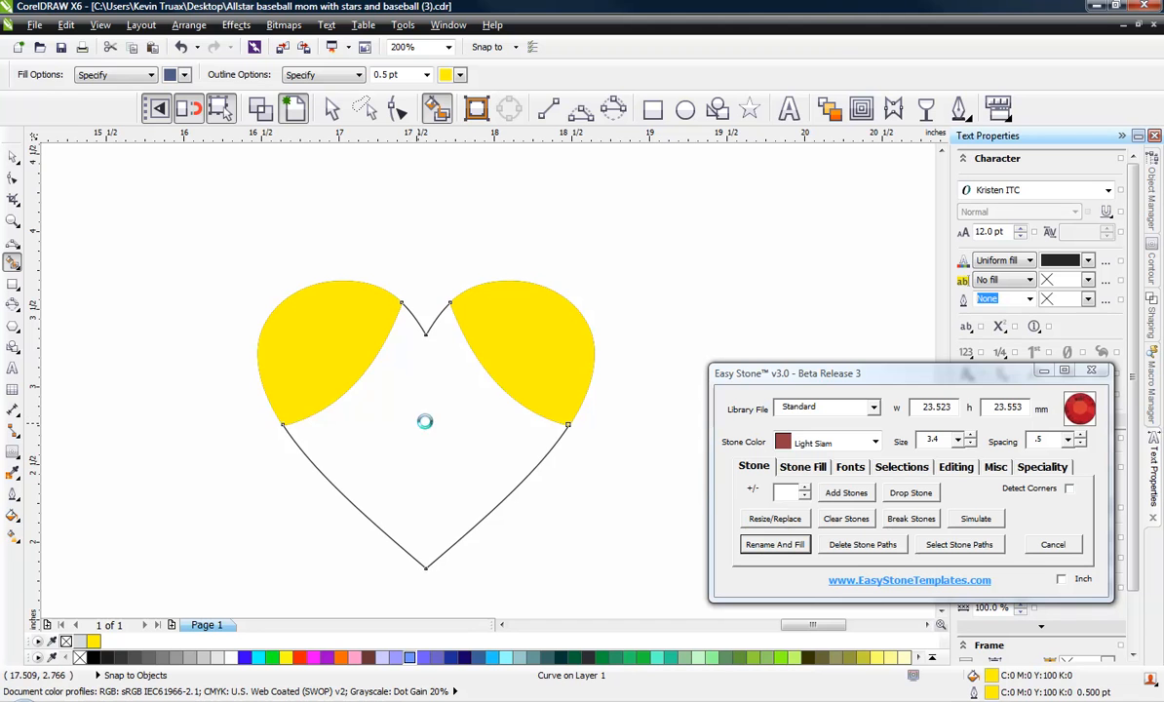
{"action": "left_click", "coordinate": [12, 158]}
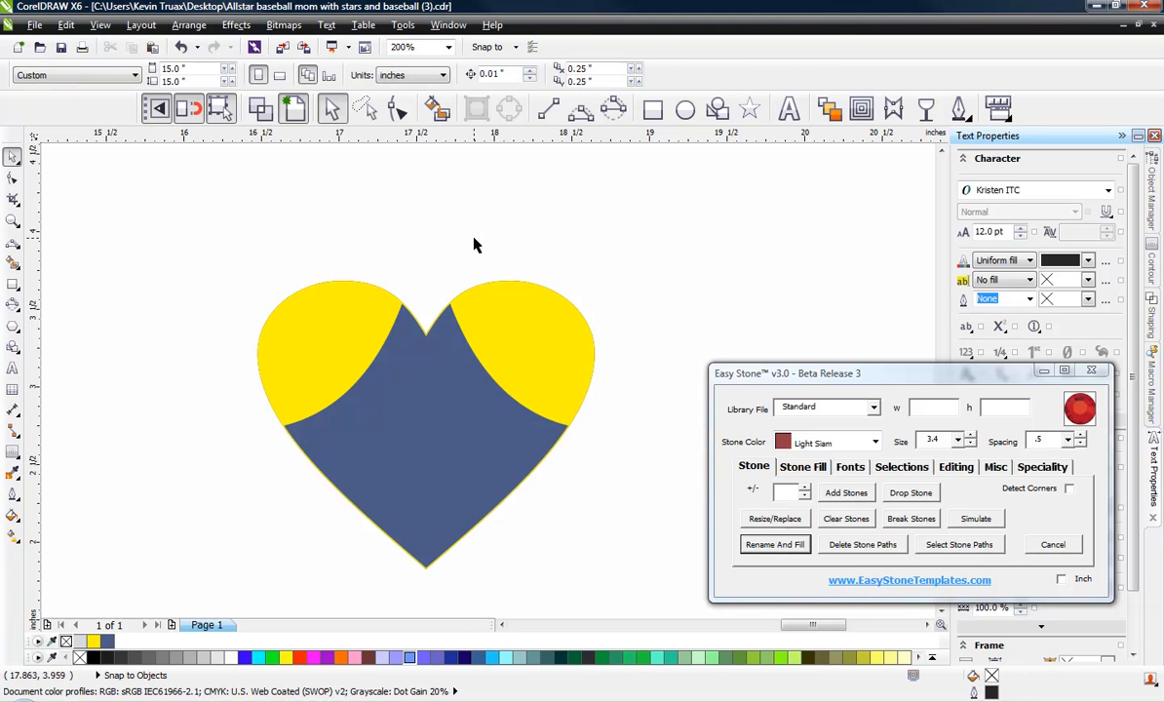
Step: Move the three filled heart sections together to the empty area around x 27.6 inches, away from the page
{"action": "scroll", "coordinate": [388, 270], "scroll_direction": "down", "scroll_amount": 1}
{"action": "left_click", "coordinate": [338, 308]}
{"action": "left_click", "coordinate": [416, 342], "text": "shift"}
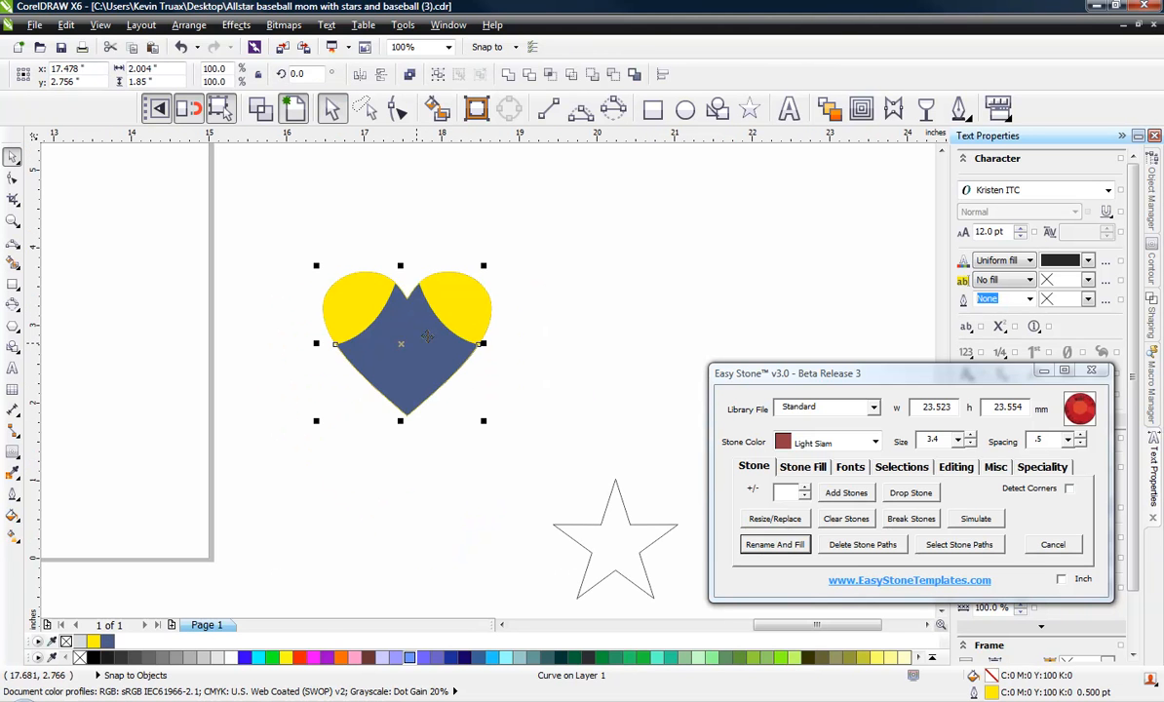
{"action": "left_click", "coordinate": [427, 293], "text": "shift"}
{"action": "scroll", "coordinate": [408, 263], "scroll_direction": "down", "scroll_amount": 2}
{"action": "left_click_drag", "start_coordinate": [411, 293], "coordinate": [605, 315]}
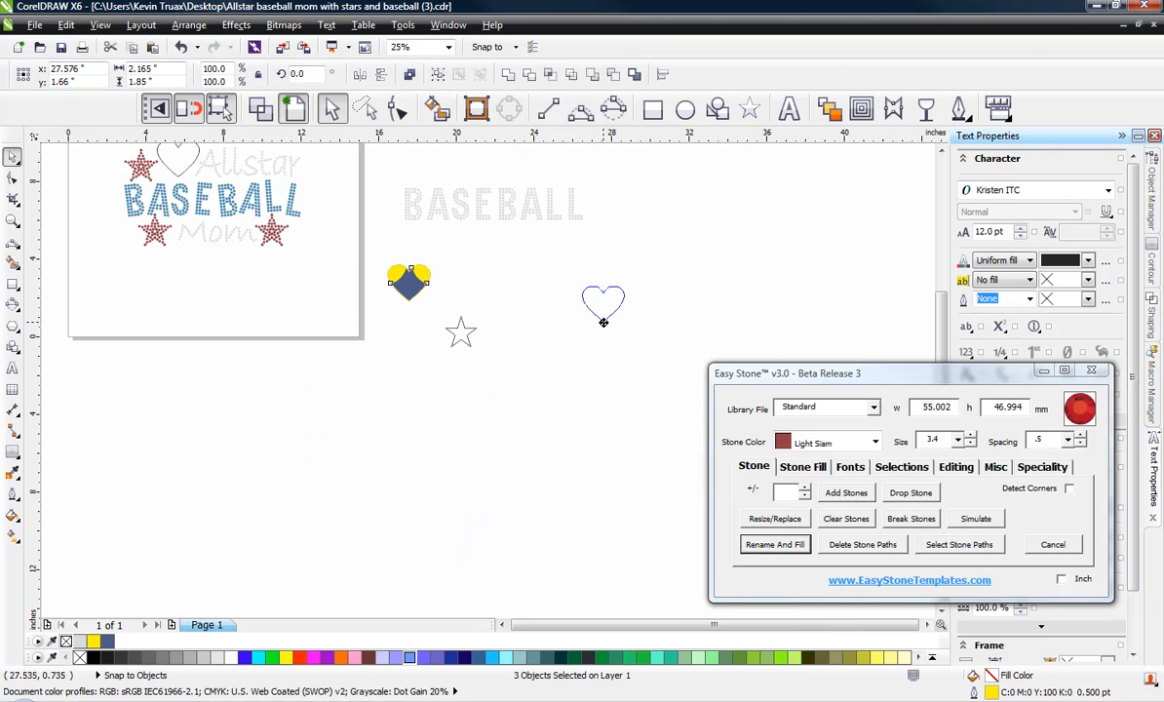
{"action": "scroll", "coordinate": [657, 283], "scroll_direction": "up", "scroll_amount": 2}
{"action": "left_click", "coordinate": [532, 395]}
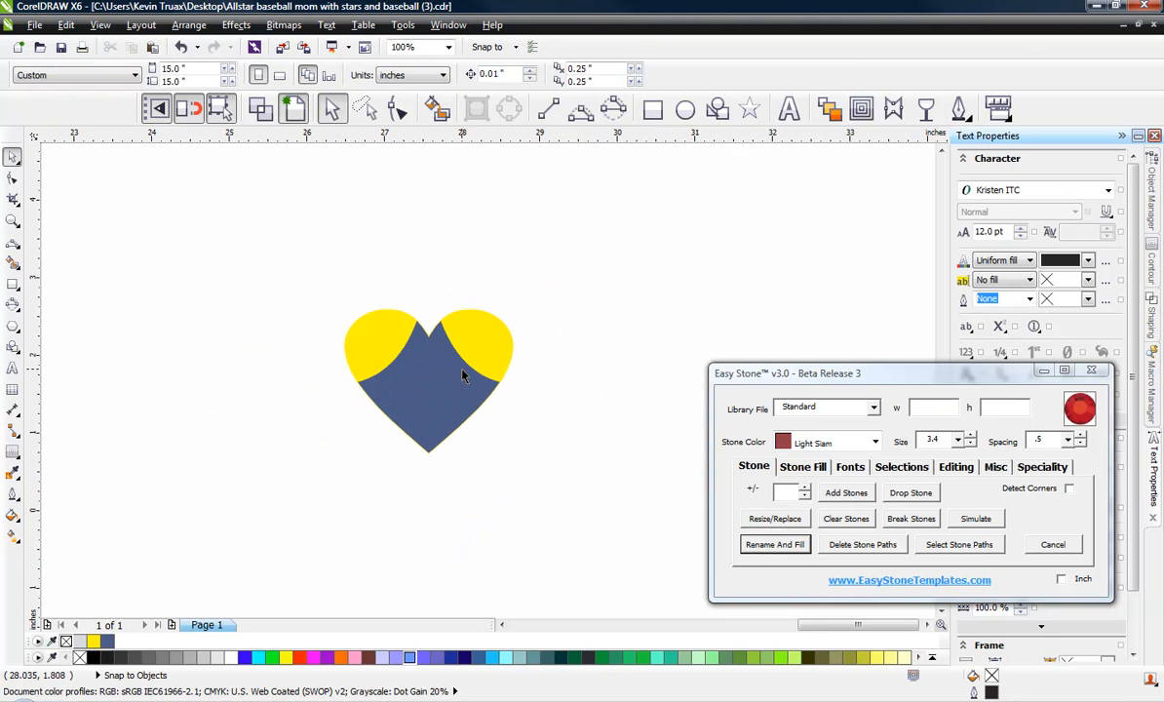
Step: Apply an Island Fill with a 3.9 offset to the heart's yellow right lobe
{"action": "scroll", "coordinate": [480, 345], "scroll_direction": "up", "scroll_amount": 1}
{"action": "left_click", "coordinate": [478, 353]}
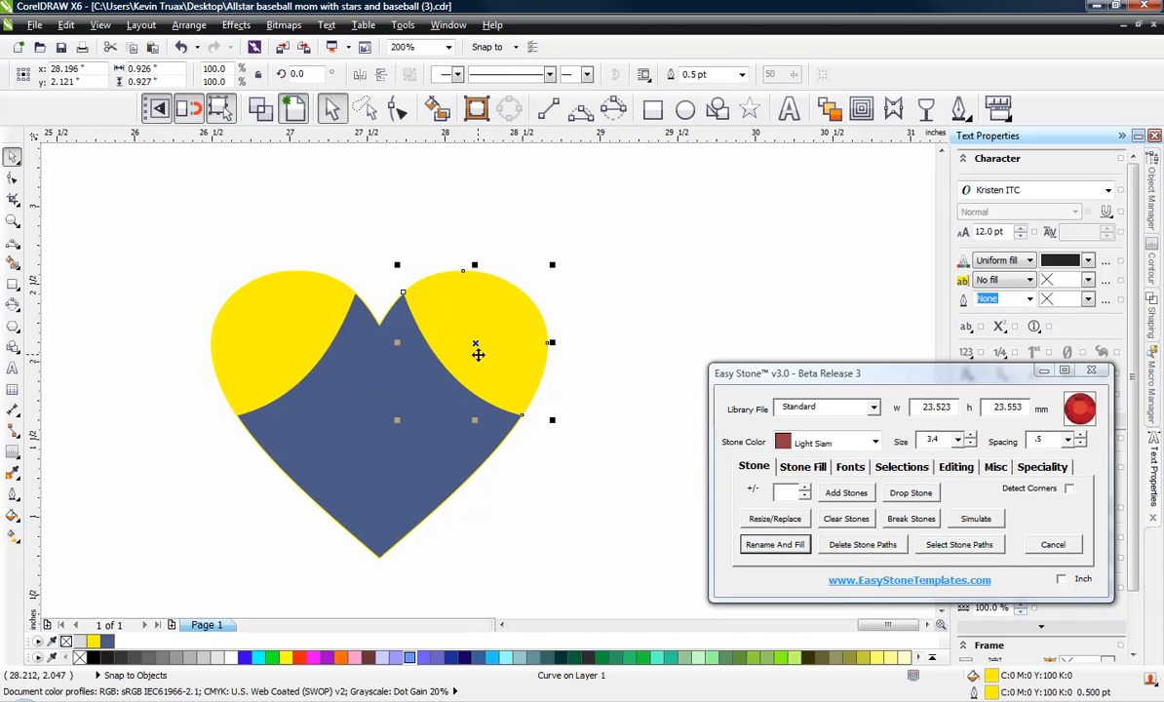
{"action": "left_click", "coordinate": [797, 469]}
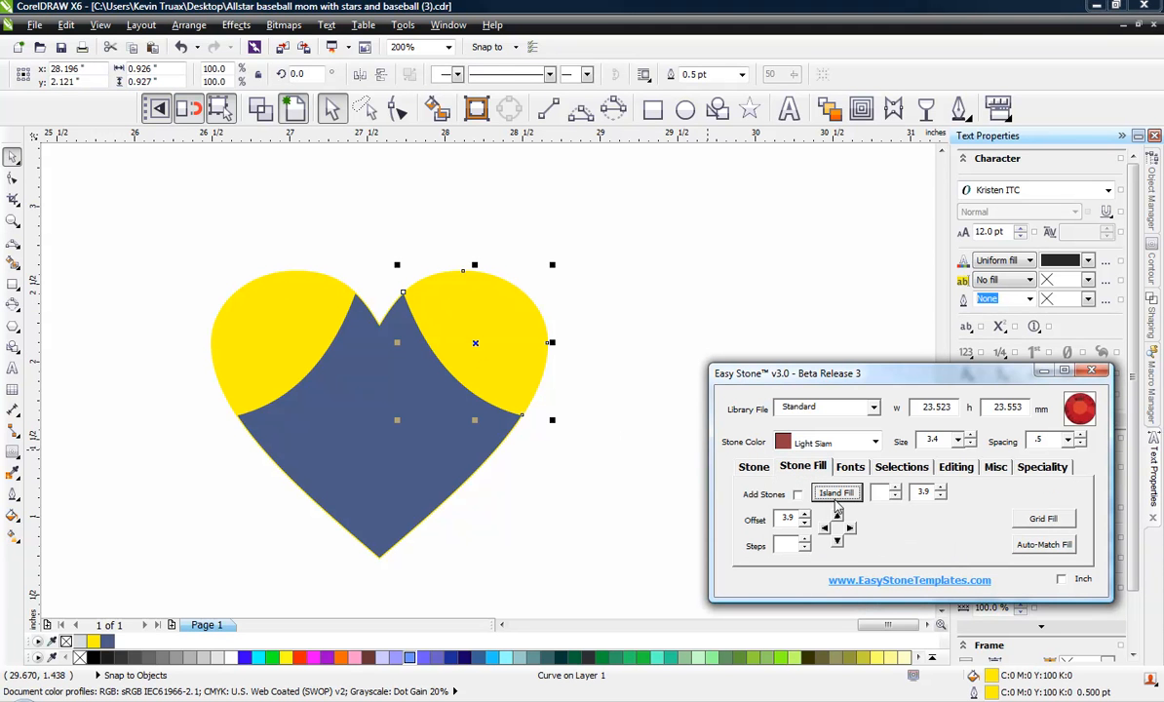
{"action": "left_click", "coordinate": [837, 494]}
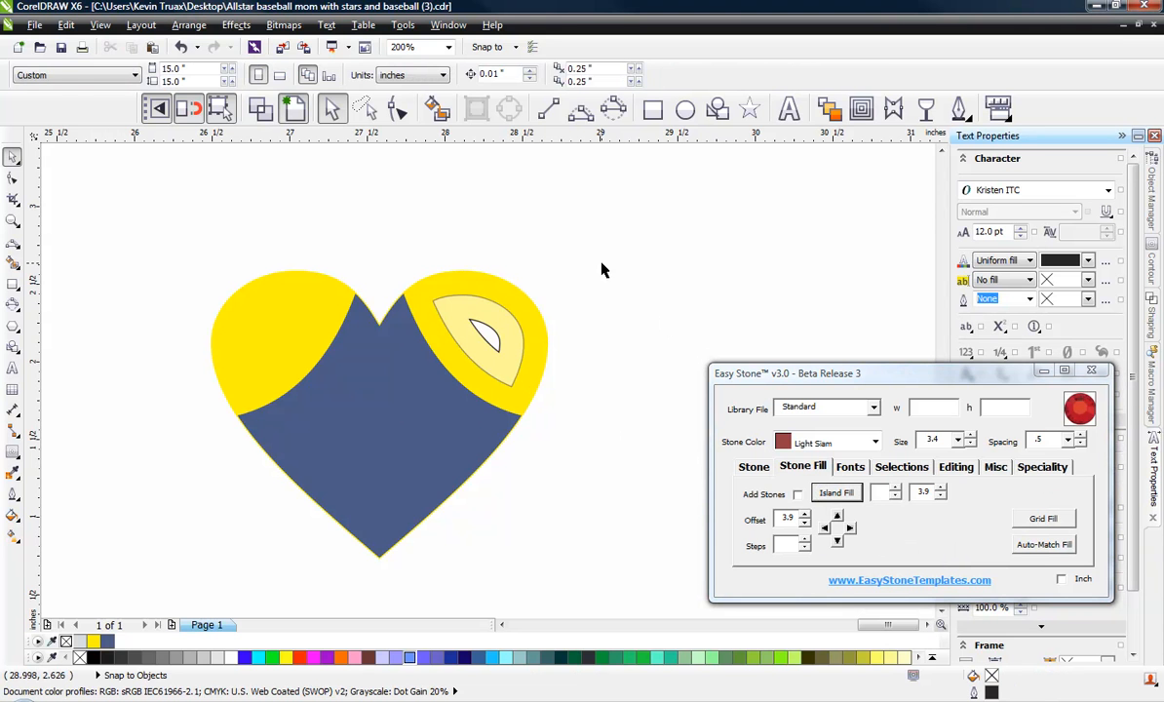
Step: Add Crystal stones of size 3.4 with .5 spacing along the right lobe's paths, and remove those stone paths
{"action": "left_click_drag", "start_coordinate": [636, 216], "coordinate": [397, 435]}
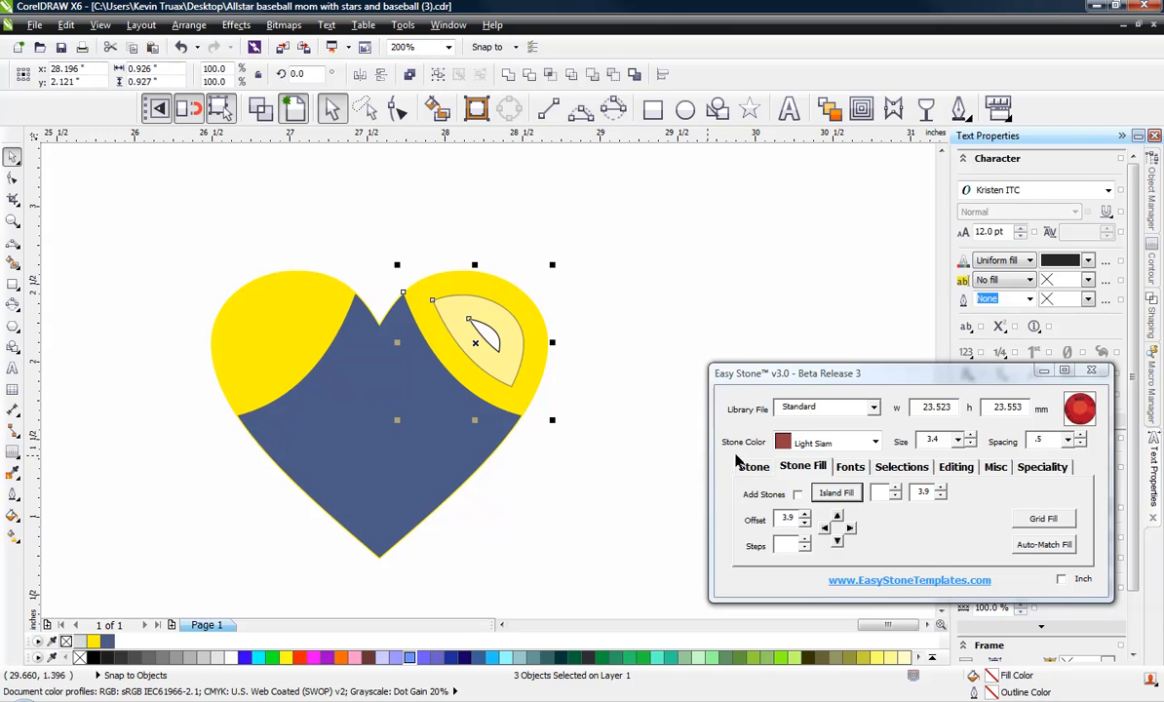
{"action": "left_click", "coordinate": [757, 469]}
{"action": "left_click", "coordinate": [875, 444]}
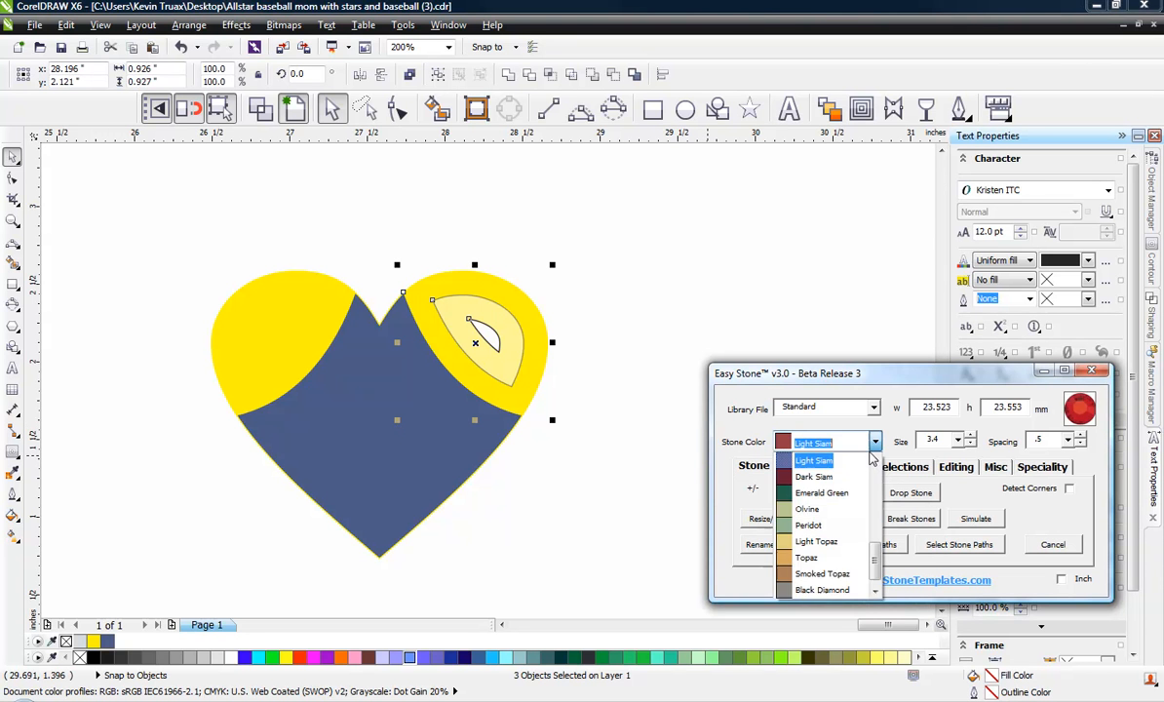
{"action": "scroll", "coordinate": [799, 487], "scroll_direction": "up", "scroll_amount": 5}
{"action": "left_click", "coordinate": [785, 450]}
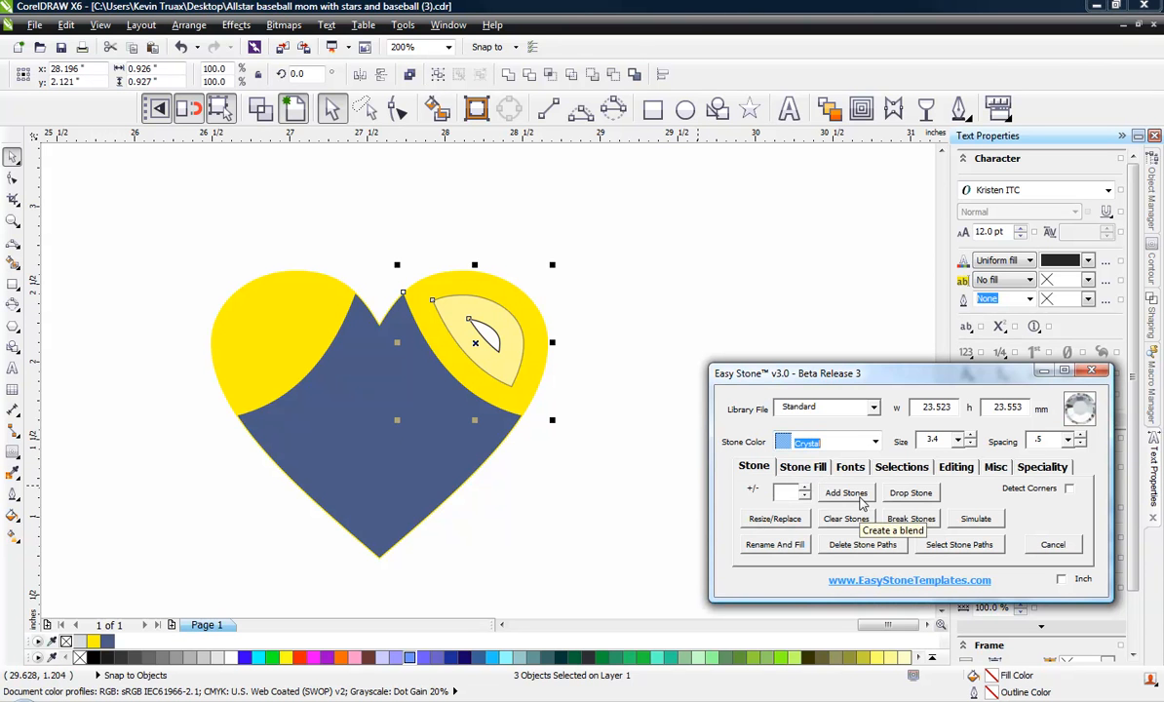
{"action": "left_click", "coordinate": [862, 499]}
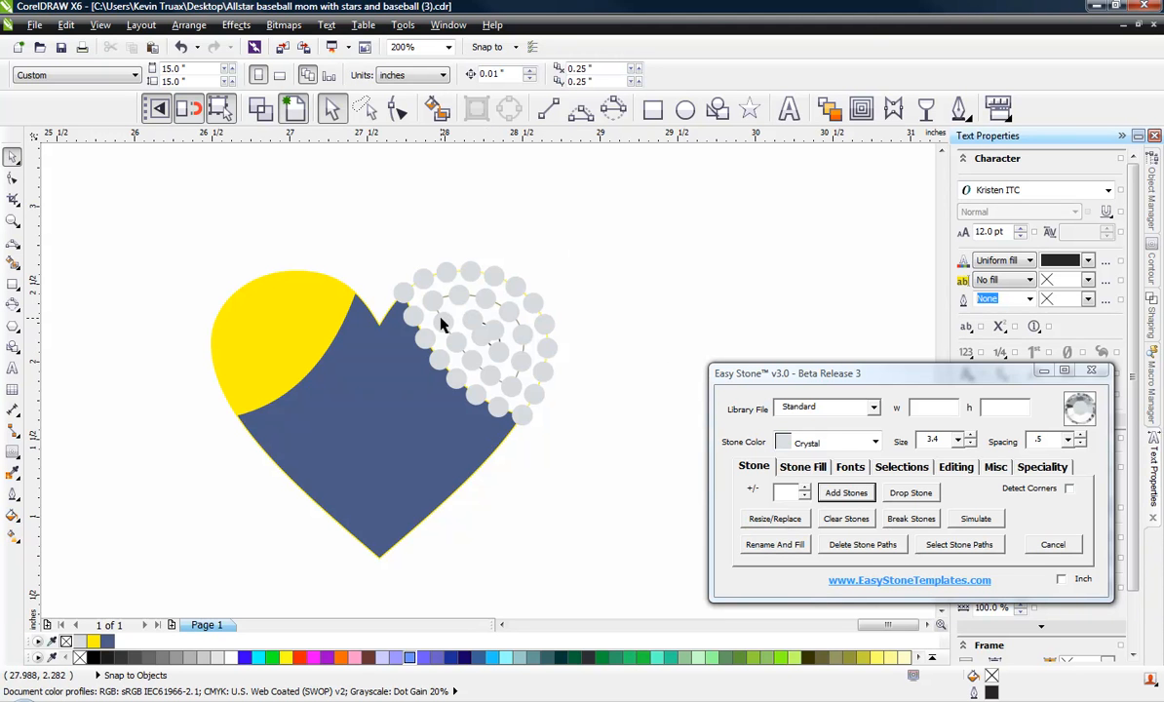
{"action": "left_click_drag", "start_coordinate": [596, 198], "coordinate": [384, 442]}
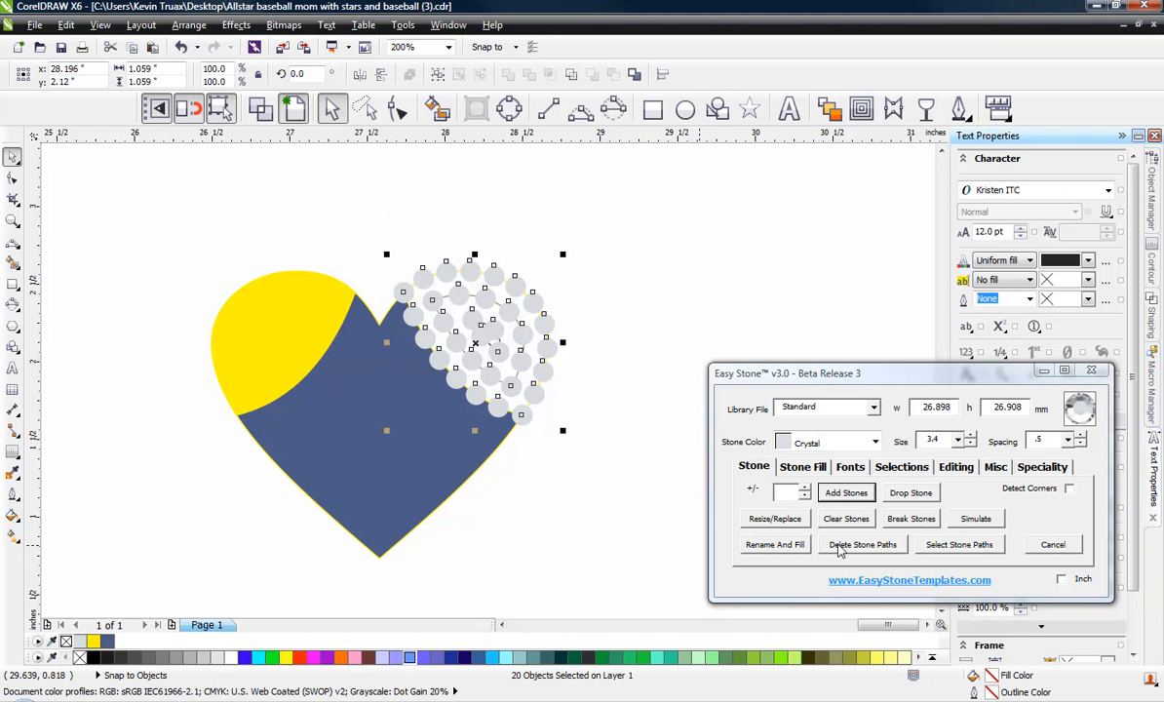
{"action": "left_click", "coordinate": [840, 548]}
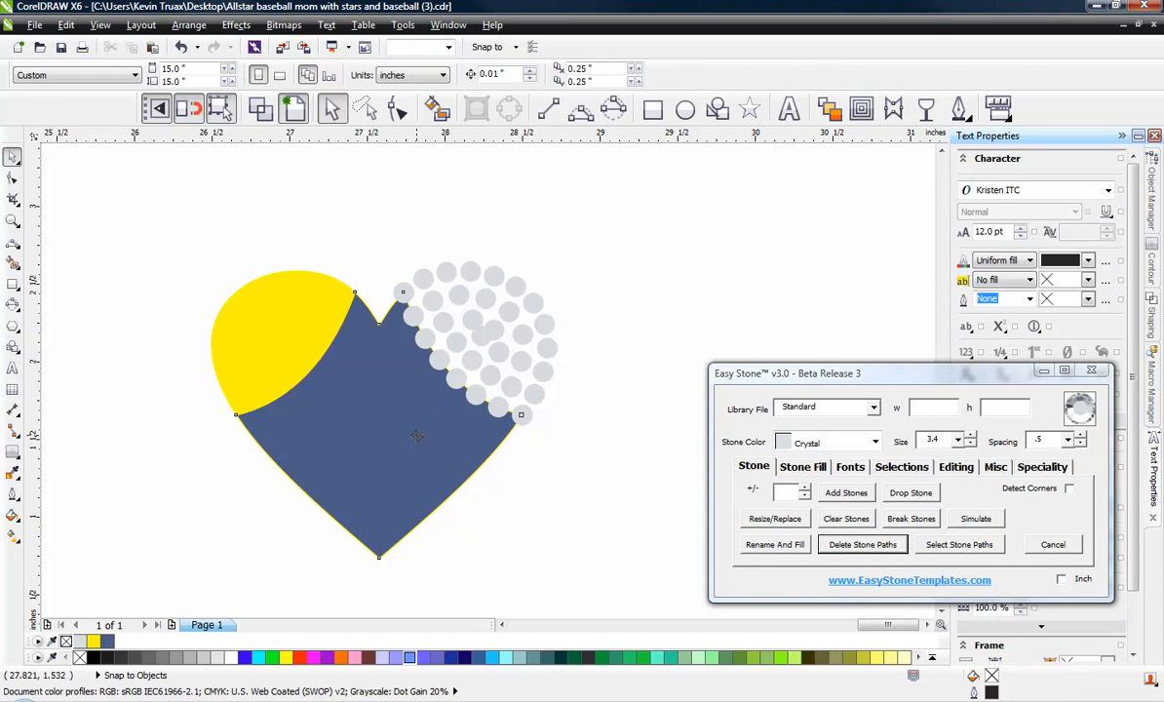
Step: Island-fill the blue centre section with a 3.9 offset and add size 3.4 Crystal stones along all its paths
{"action": "left_click", "coordinate": [416, 435]}
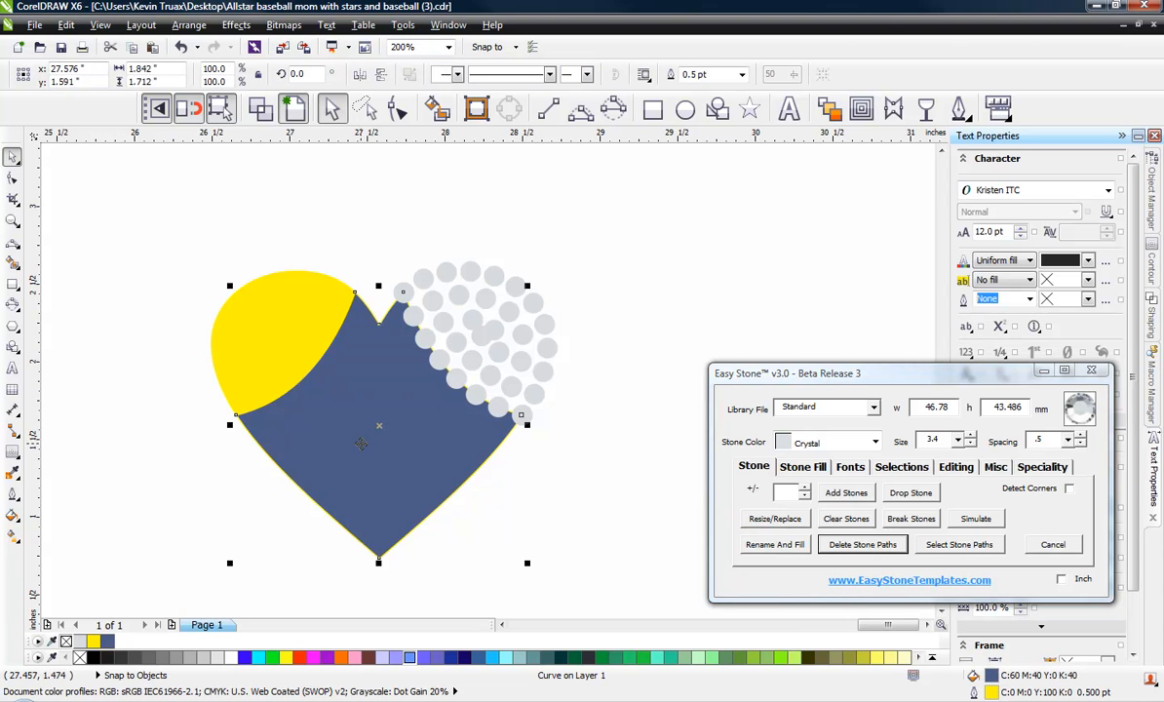
{"action": "left_click", "coordinate": [805, 468]}
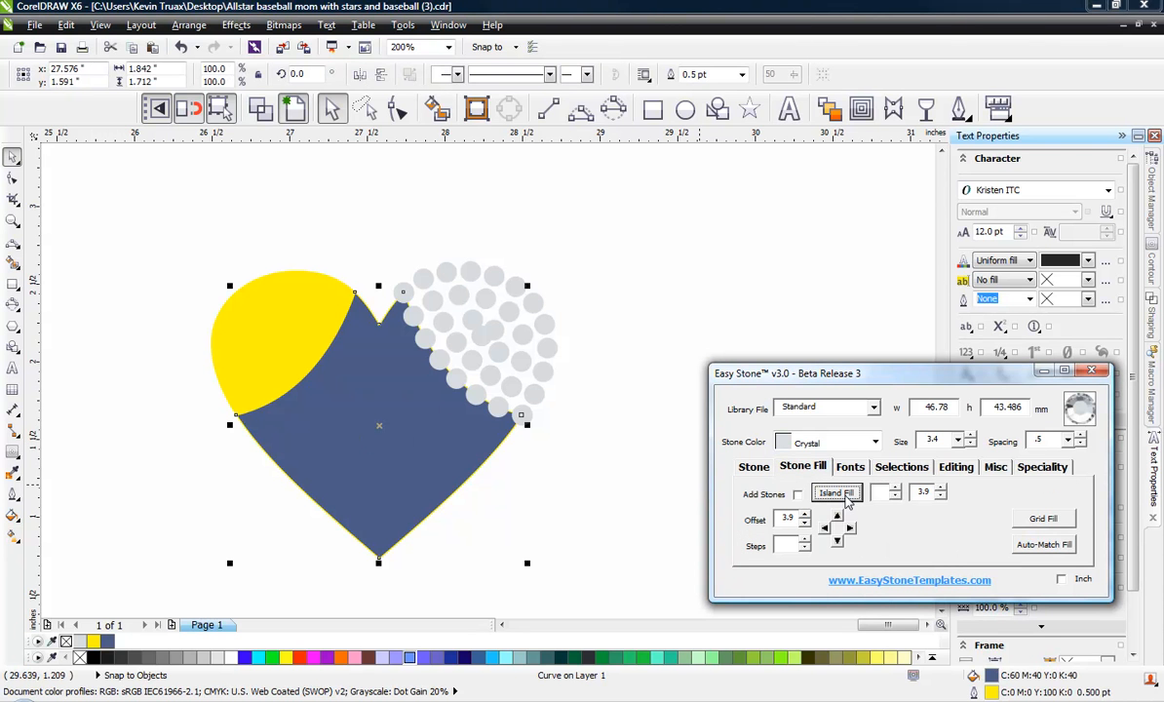
{"action": "left_click", "coordinate": [837, 493]}
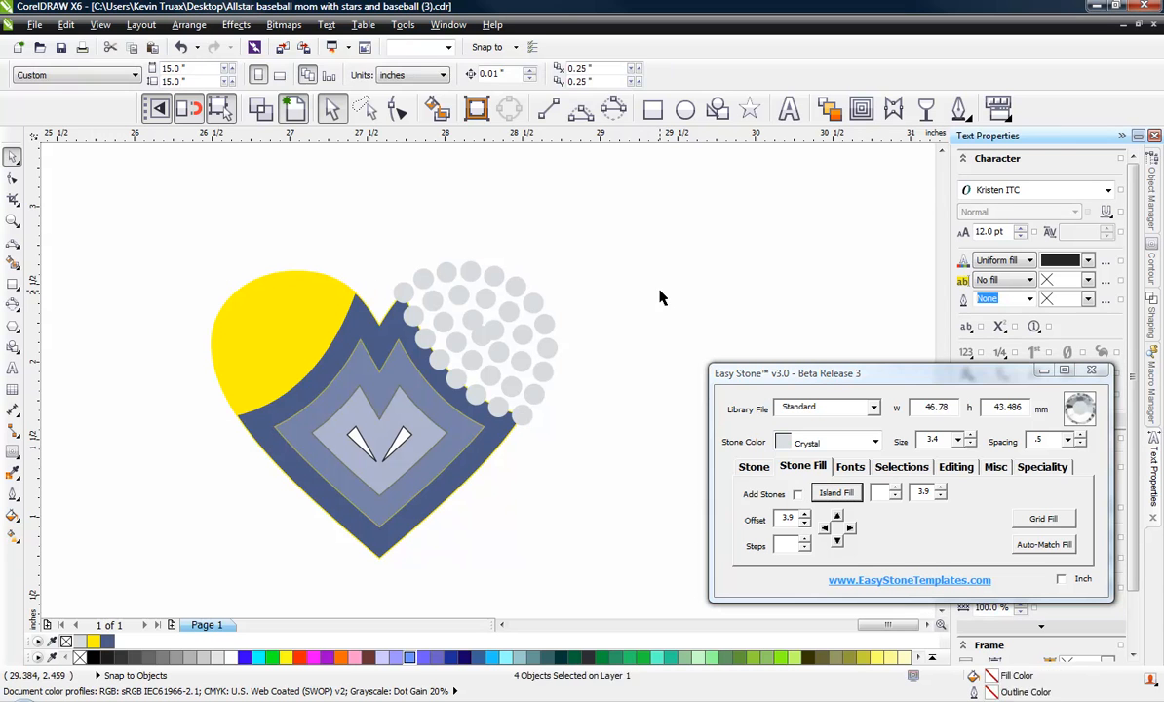
{"action": "left_click_drag", "start_coordinate": [508, 505], "coordinate": [184, 430]}
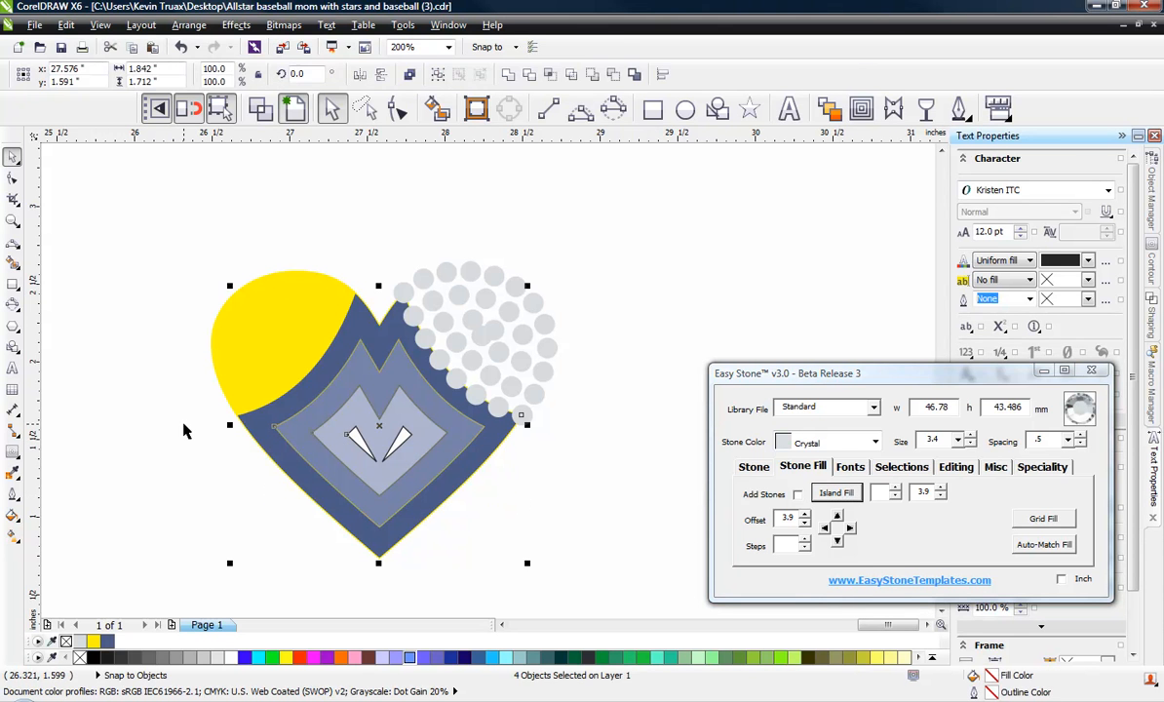
{"action": "left_click", "coordinate": [762, 469]}
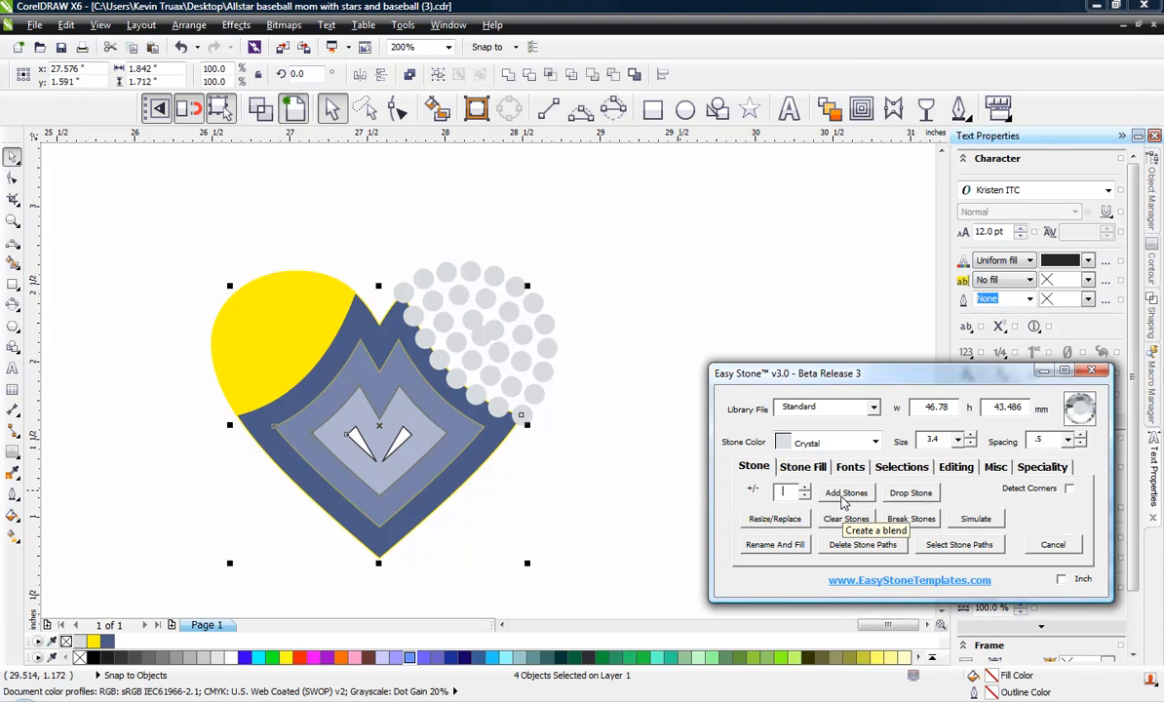
{"action": "left_click", "coordinate": [843, 496]}
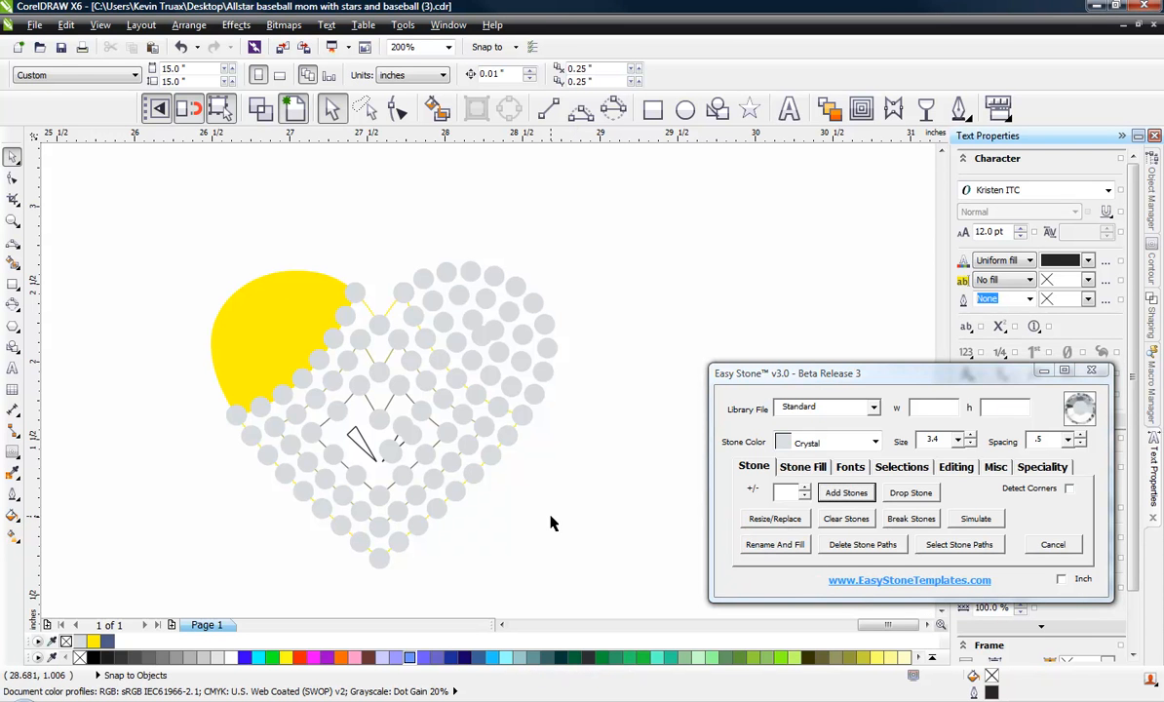
Step: Delete the yellow left lobe and remove the remaining stone paths beneath the heart's stones
{"action": "left_click", "coordinate": [255, 314]}
{"action": "key", "text": "Delete"}
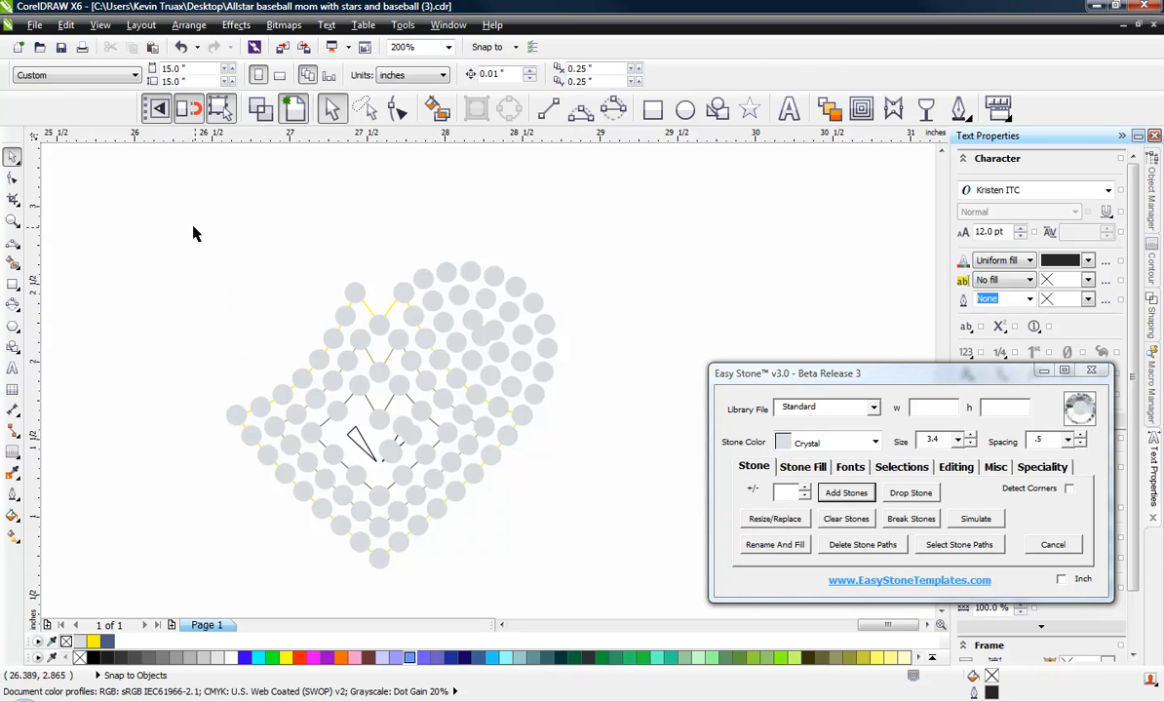
{"action": "left_click_drag", "start_coordinate": [177, 230], "coordinate": [612, 610]}
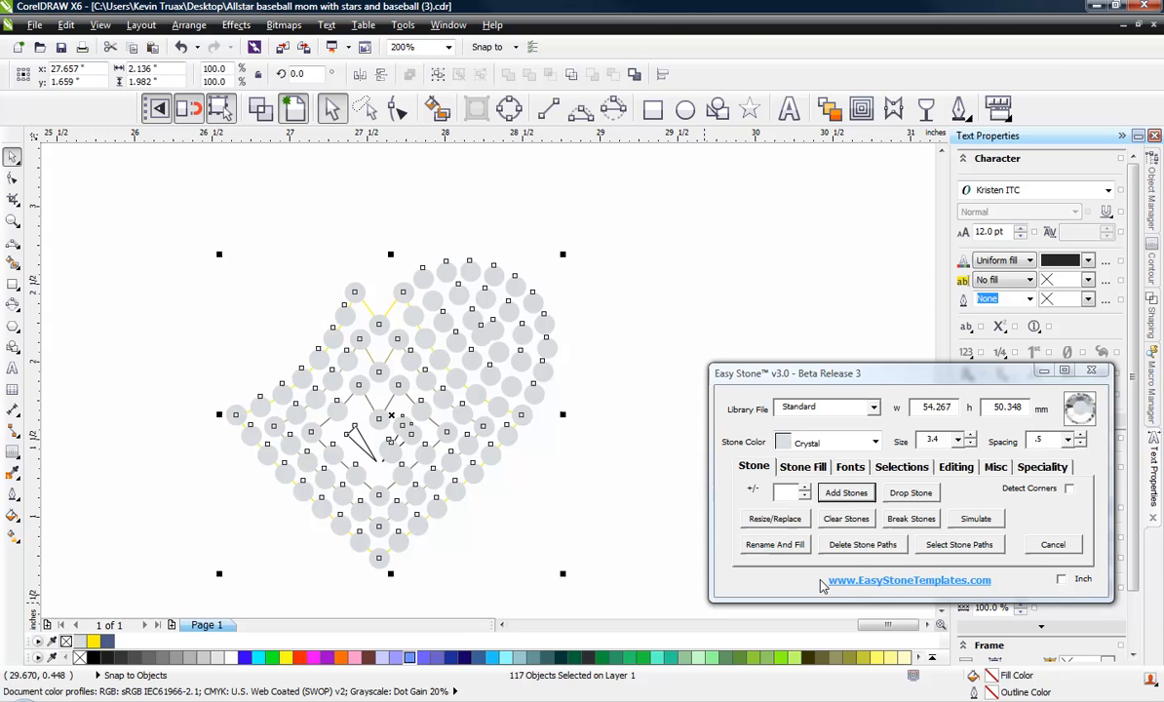
{"action": "left_click", "coordinate": [861, 544]}
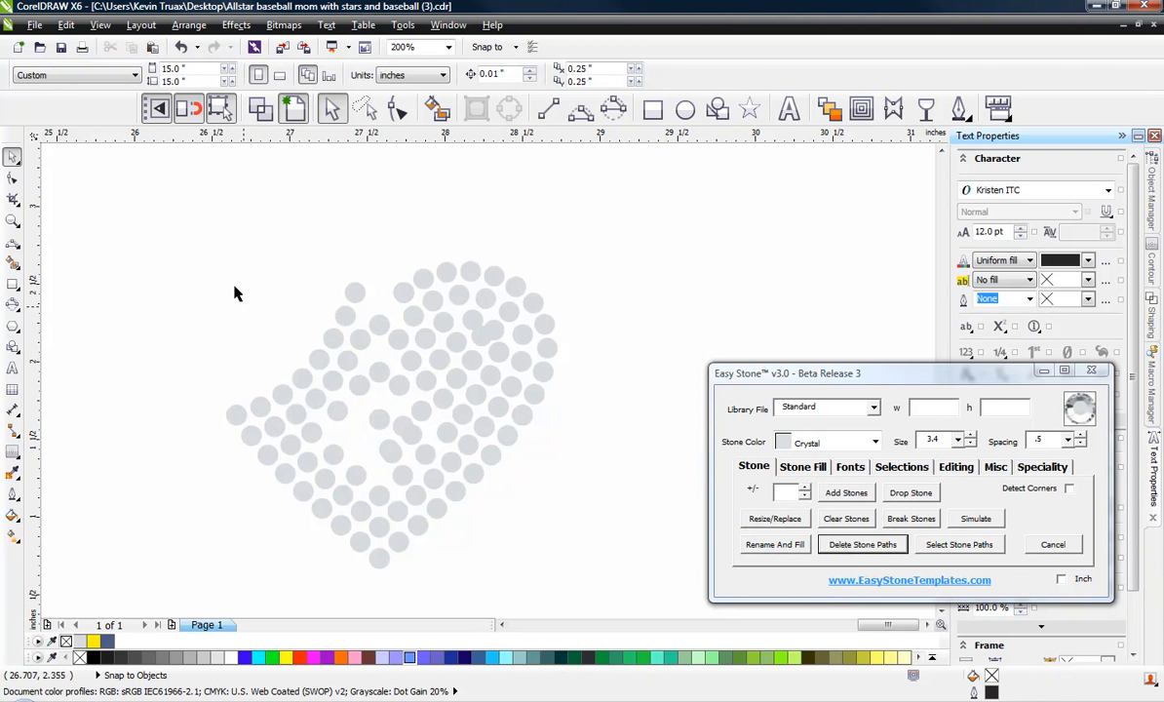
Step: Delete the stones in the heart's left half, keeping those on the vertical centre line
{"action": "left_click_drag", "start_coordinate": [142, 222], "coordinate": [380, 611]}
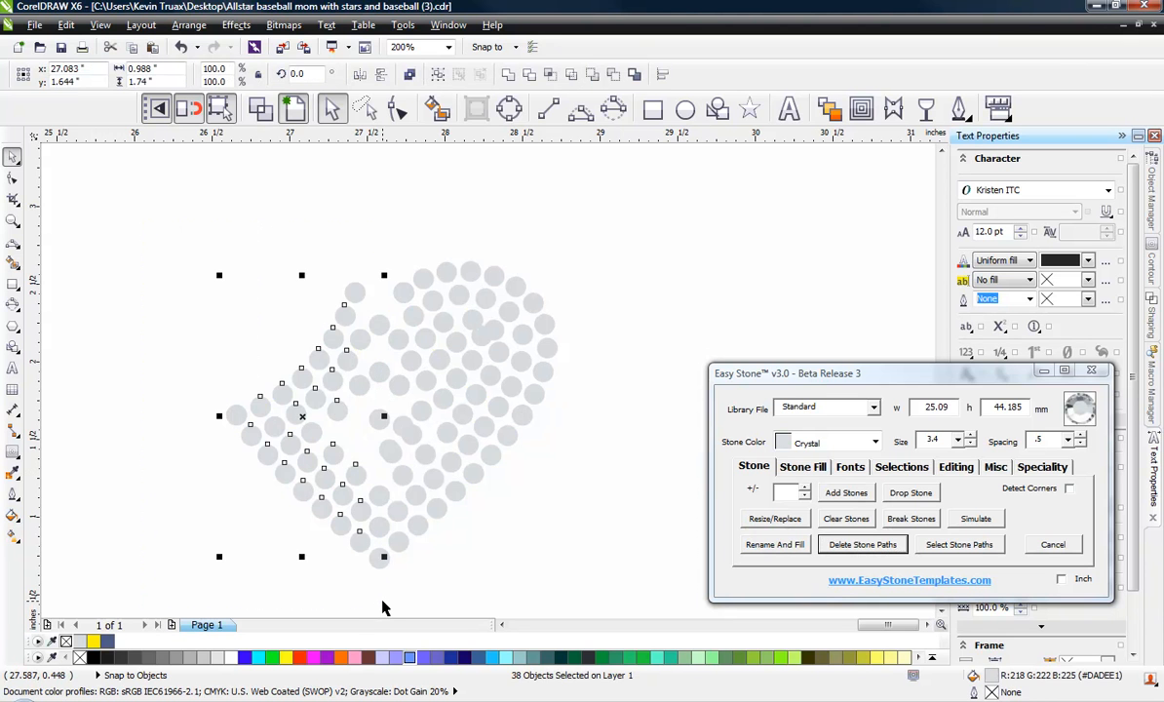
{"action": "key", "text": "Delete"}
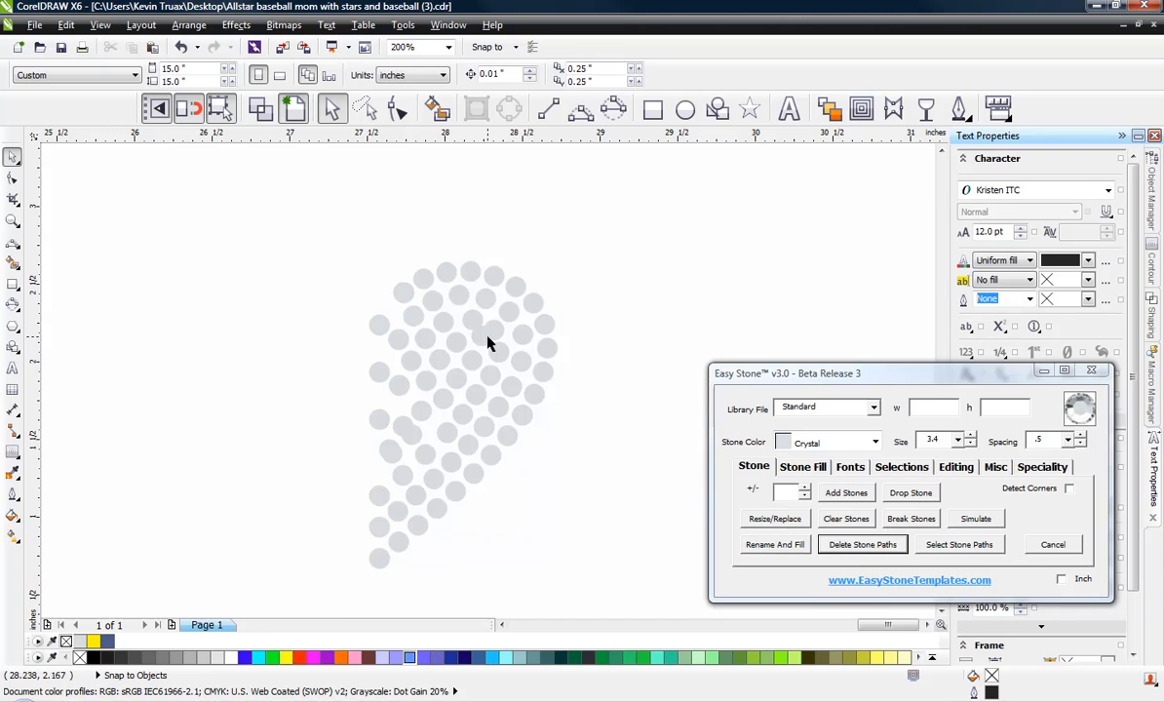
Step: Recolor the eight stones along the curved diagonal line of the right half-heart to Light Siam
{"action": "scroll", "coordinate": [479, 342], "scroll_direction": "up", "scroll_amount": 1}
{"action": "left_click", "coordinate": [292, 225]}
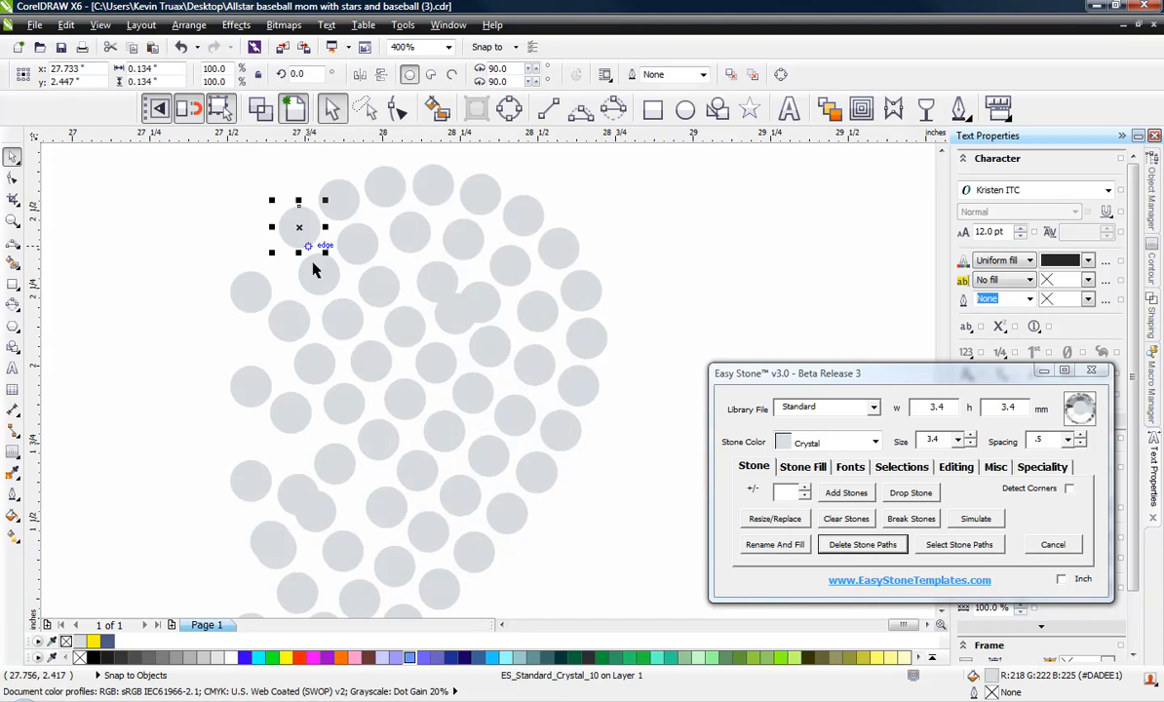
{"action": "left_click", "coordinate": [316, 273], "text": "shift"}
{"action": "left_click", "coordinate": [342, 318], "text": "shift"}
{"action": "left_click", "coordinate": [370, 361], "text": "shift"}
{"action": "left_click", "coordinate": [405, 400], "text": "shift"}
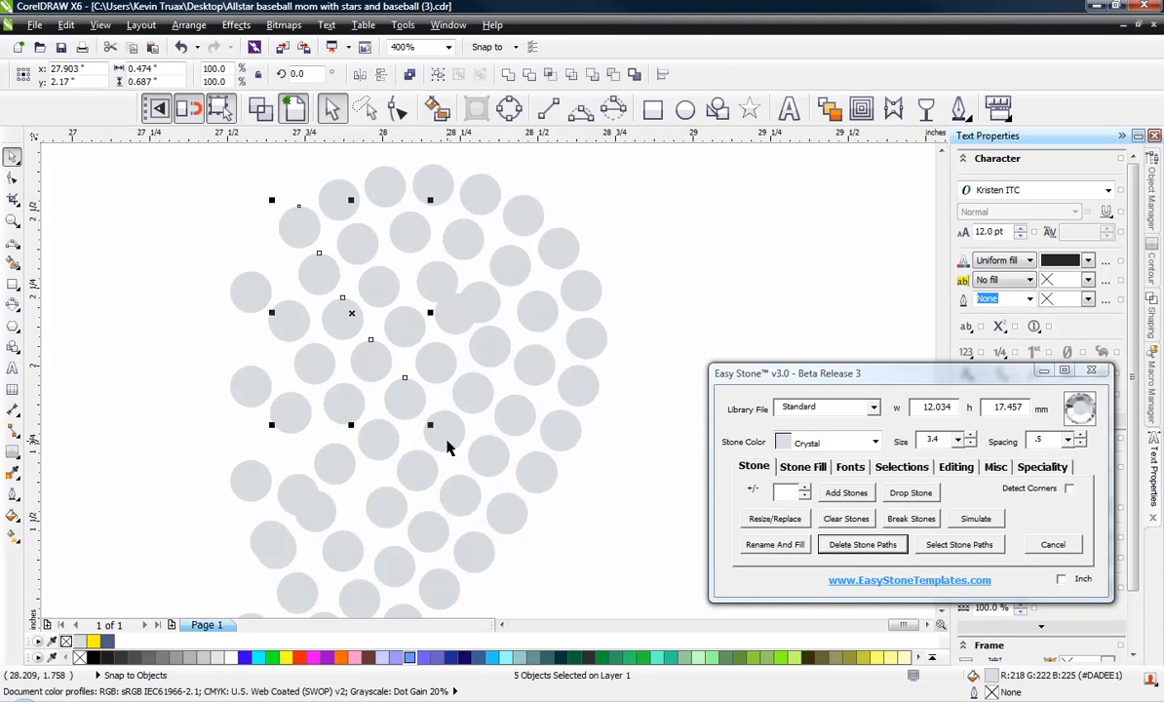
{"action": "left_click", "coordinate": [446, 441], "text": "shift"}
{"action": "left_click", "coordinate": [490, 454], "text": "shift"}
{"action": "left_click", "coordinate": [538, 476], "text": "shift"}
{"action": "left_click", "coordinate": [874, 442]}
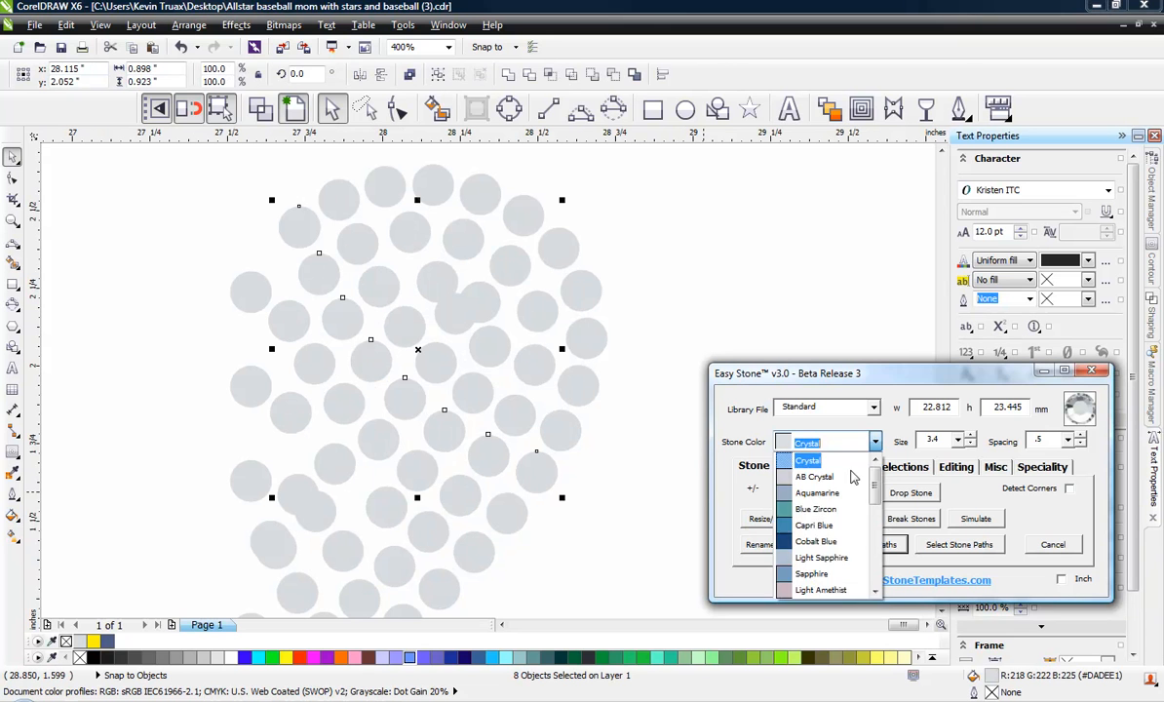
{"action": "scroll", "coordinate": [851, 475], "scroll_direction": "down", "scroll_amount": 3}
{"action": "left_click", "coordinate": [817, 589]}
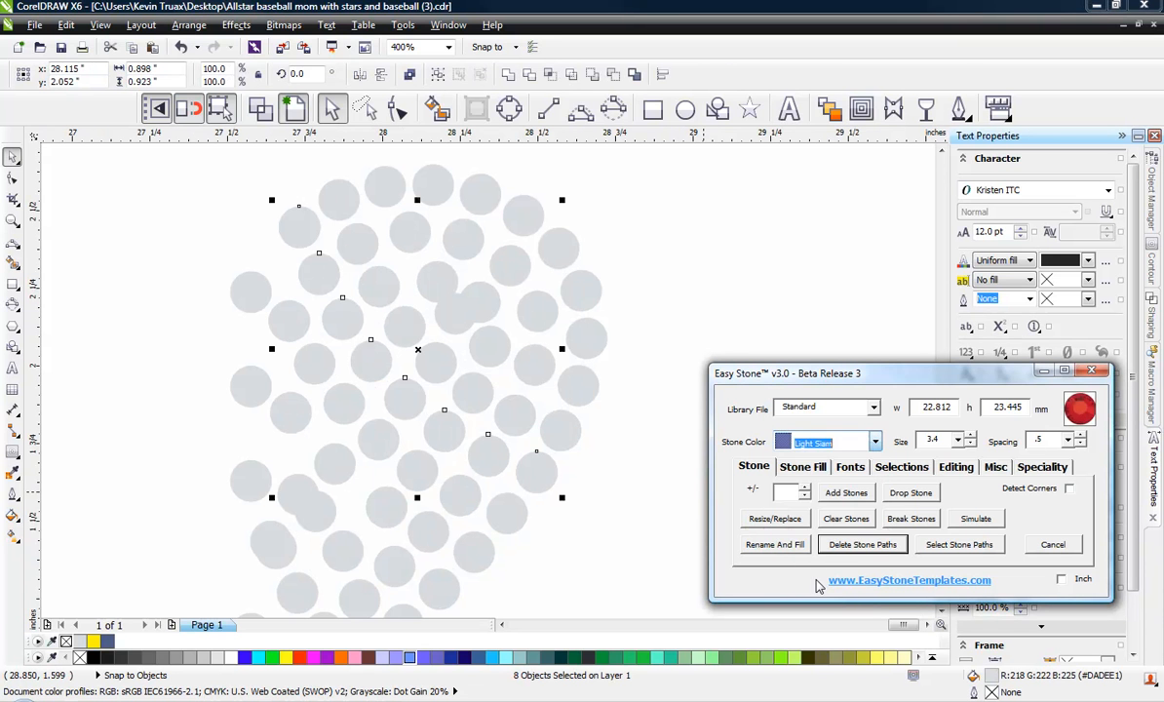
{"action": "left_click", "coordinate": [784, 548]}
{"action": "left_click", "coordinate": [606, 561]}
Step: Move the overlapping Crystal stones in the middle of the upper right lobe apart
{"action": "scroll", "coordinate": [544, 300], "scroll_direction": "down", "scroll_amount": 1}
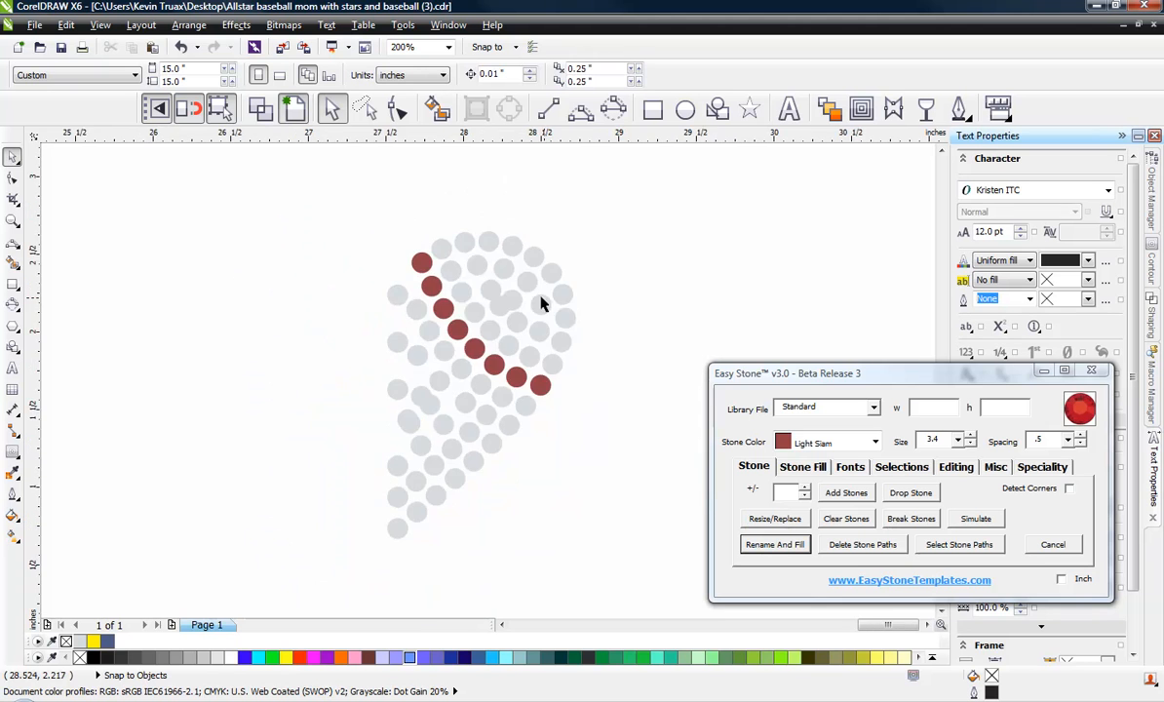
{"action": "scroll", "coordinate": [517, 293], "scroll_direction": "up", "scroll_amount": 6}
{"action": "left_click", "coordinate": [381, 248]}
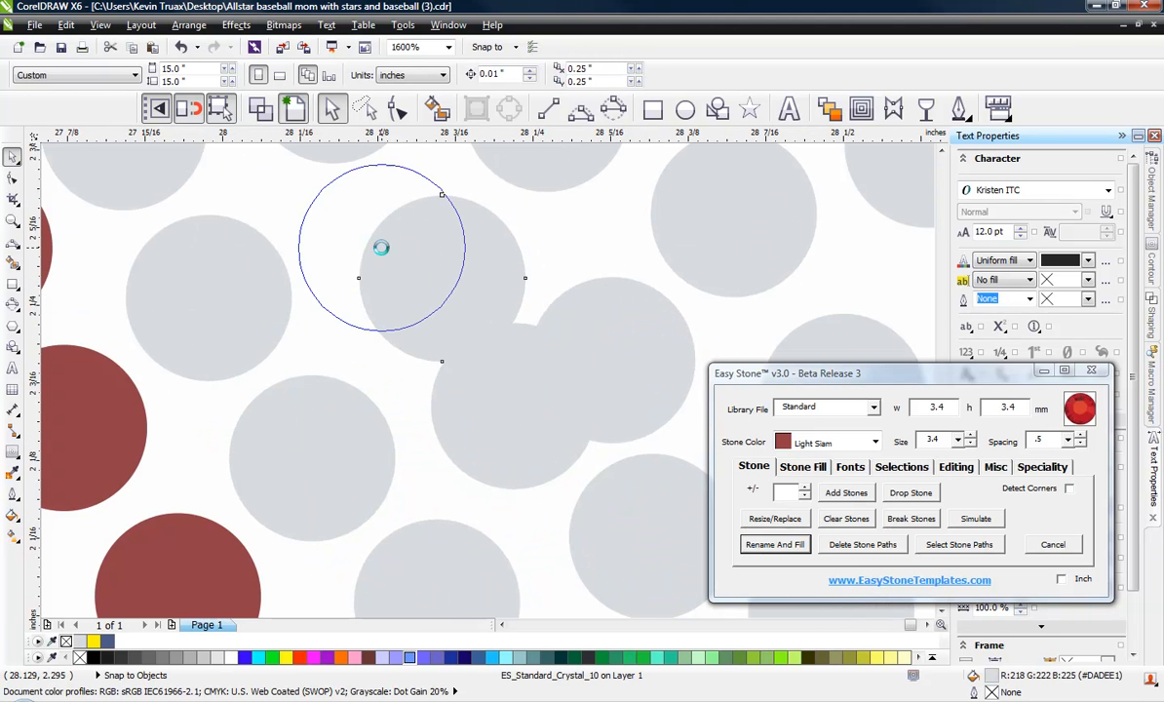
{"action": "left_click_drag", "start_coordinate": [441, 278], "coordinate": [381, 248]}
{"action": "left_click_drag", "start_coordinate": [501, 375], "coordinate": [493, 376]}
{"action": "left_click_drag", "start_coordinate": [636, 357], "coordinate": [653, 352]}
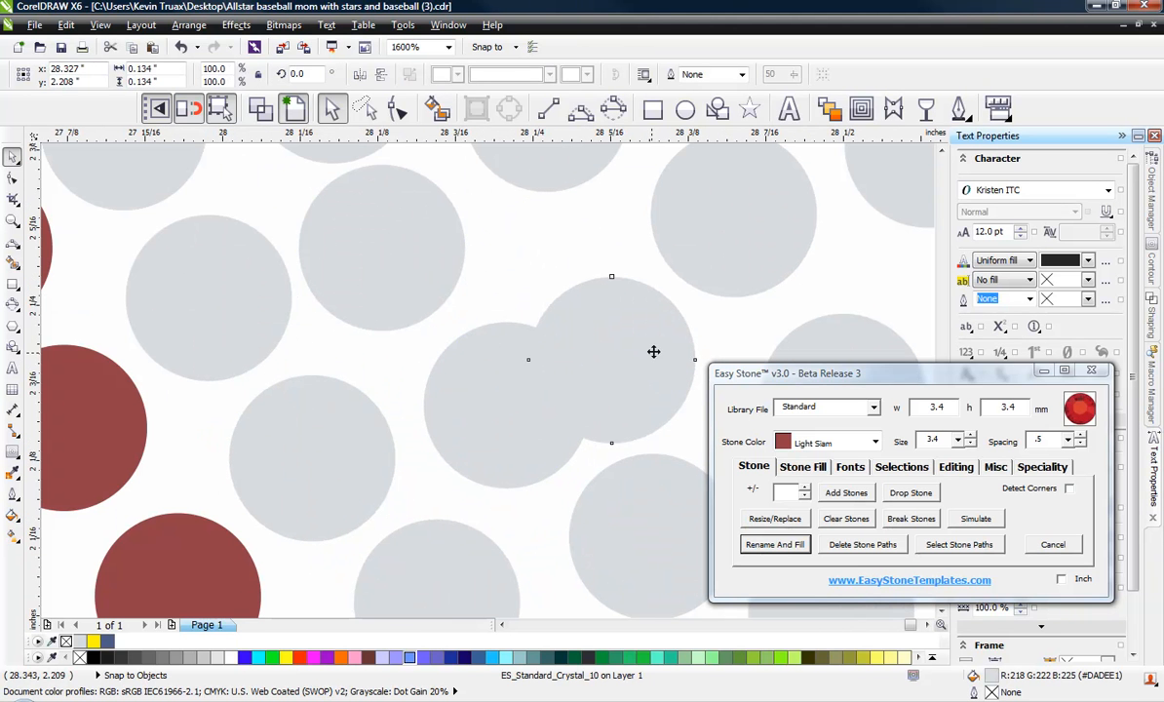
{"action": "left_click_drag", "start_coordinate": [501, 430], "coordinate": [491, 422]}
{"action": "scroll", "coordinate": [399, 380], "scroll_direction": "down", "scroll_amount": 2}
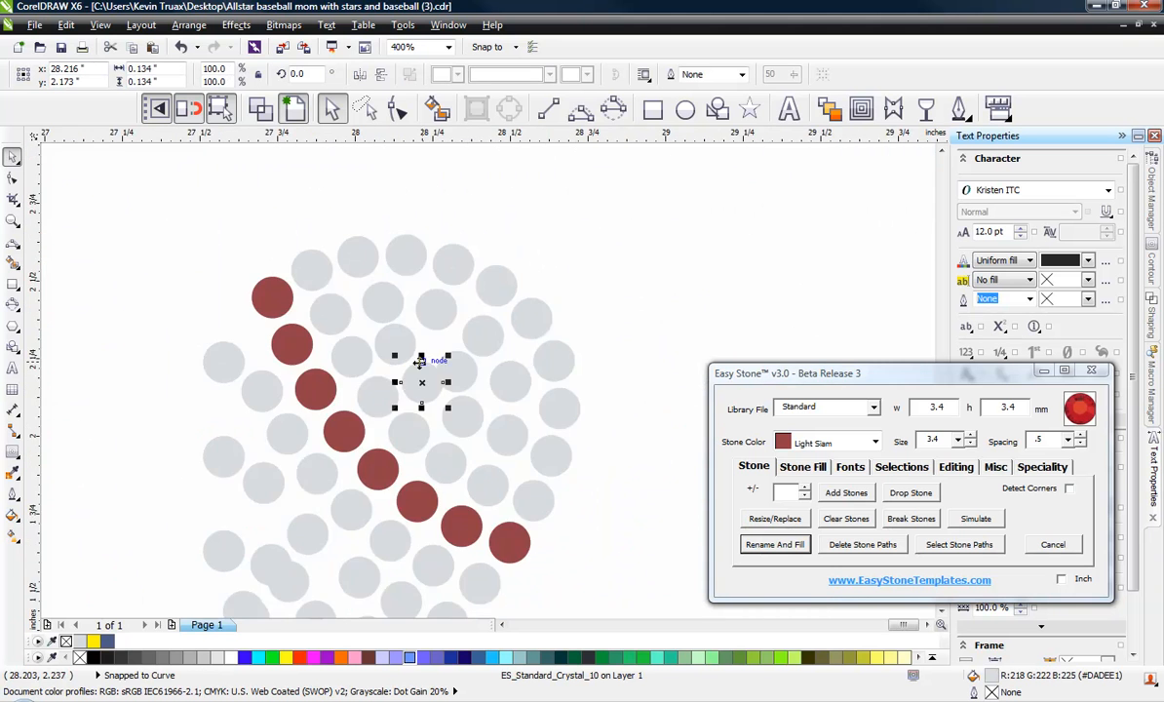
Step: Reposition the two stones still touching in the upper right lobe so that they no longer overlap
{"action": "scroll", "coordinate": [419, 362], "scroll_direction": "up", "scroll_amount": 2}
{"action": "left_click", "coordinate": [576, 384]}
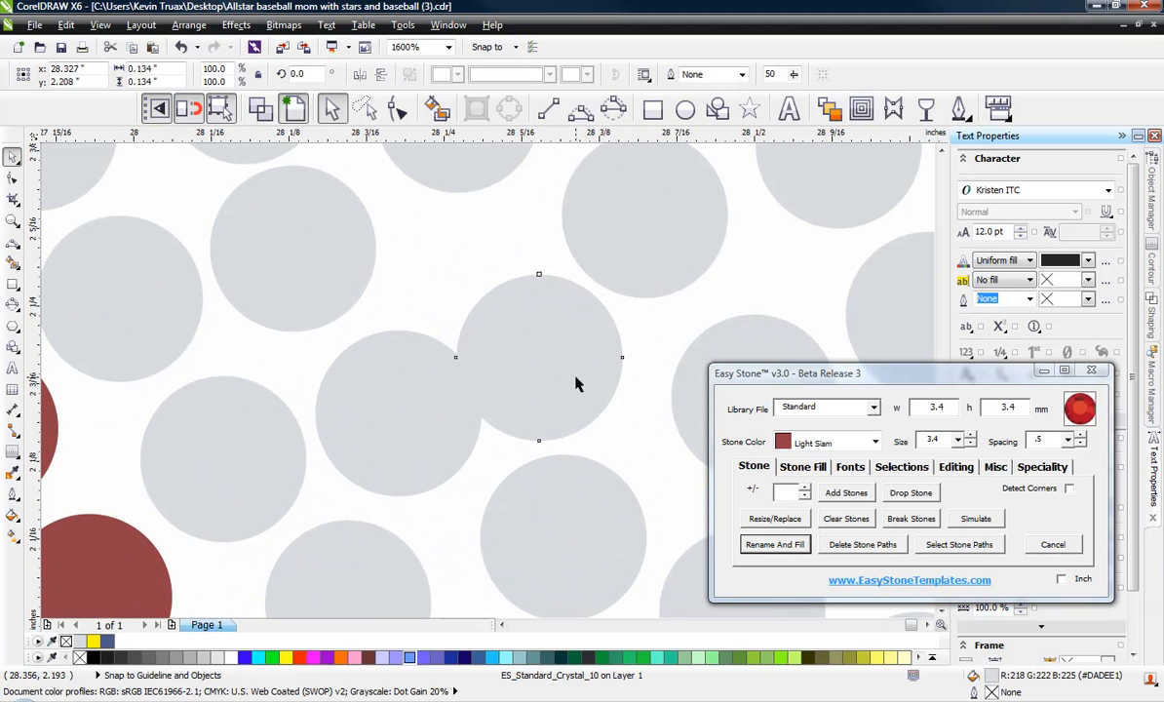
{"action": "scroll", "coordinate": [586, 335], "scroll_direction": "down", "scroll_amount": 2}
{"action": "scroll", "coordinate": [594, 275], "scroll_direction": "up", "scroll_amount": 2}
{"action": "left_click", "coordinate": [615, 325]}
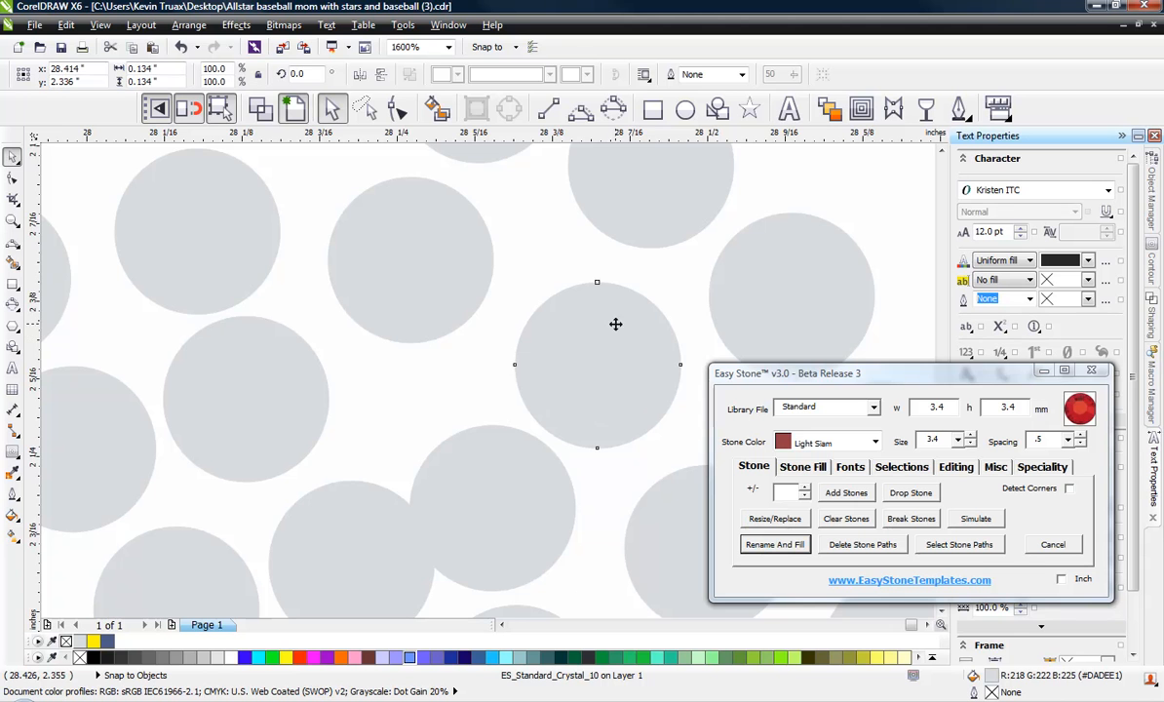
{"action": "left_click_drag", "start_coordinate": [615, 325], "coordinate": [546, 482]}
{"action": "scroll", "coordinate": [463, 321], "scroll_direction": "down", "scroll_amount": 1}
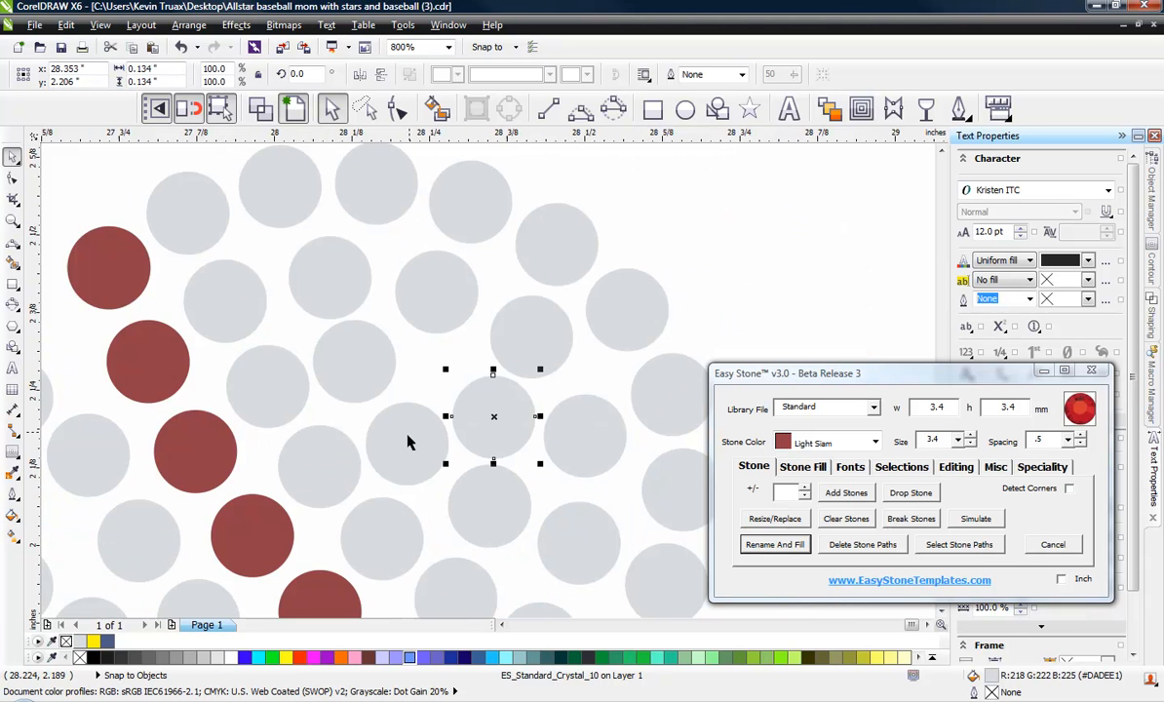
{"action": "scroll", "coordinate": [408, 442], "scroll_direction": "up", "scroll_amount": 1}
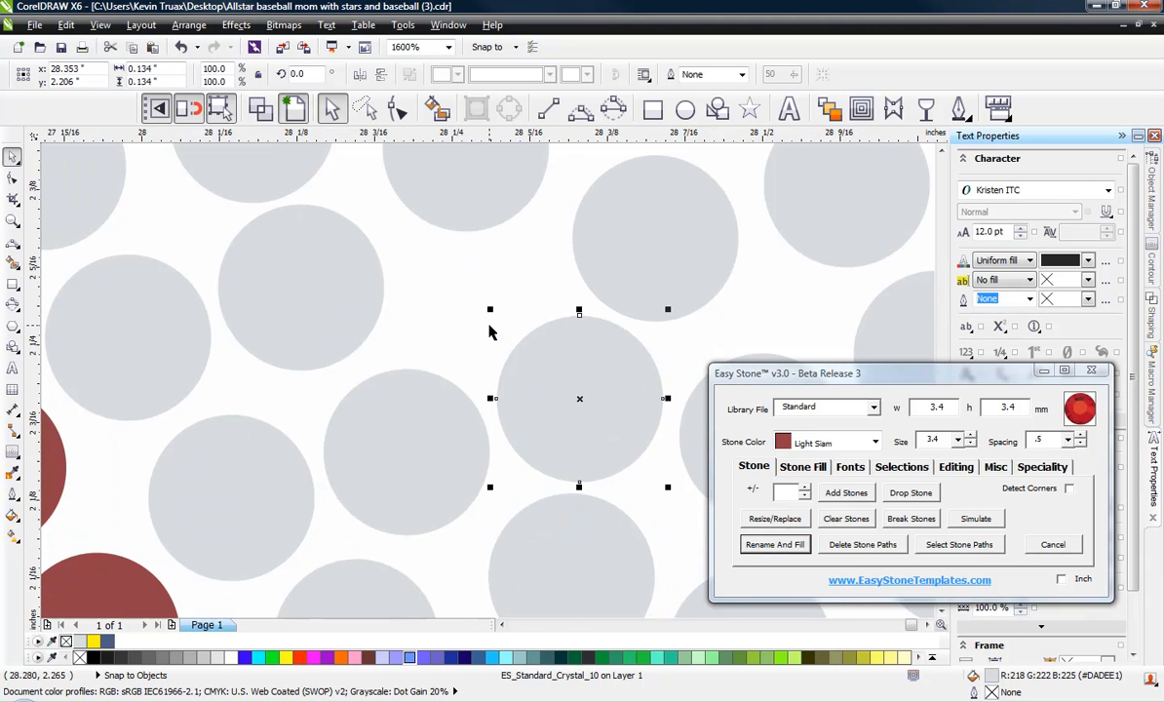
{"action": "scroll", "coordinate": [490, 332], "scroll_direction": "down", "scroll_amount": 1}
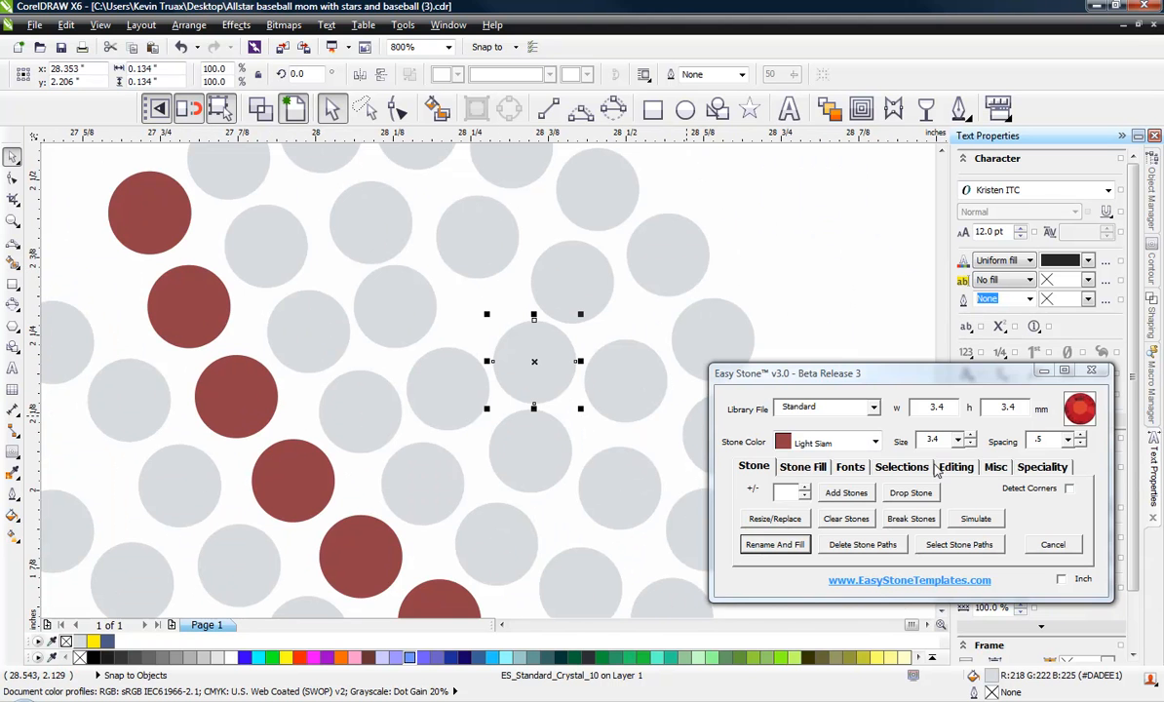
Step: Resize the crowded lobe stone to 2.6, place a copy in the gap above it, and nudge the adjoining stone upward
{"action": "left_click", "coordinate": [960, 441]}
{"action": "left_click", "coordinate": [883, 431]}
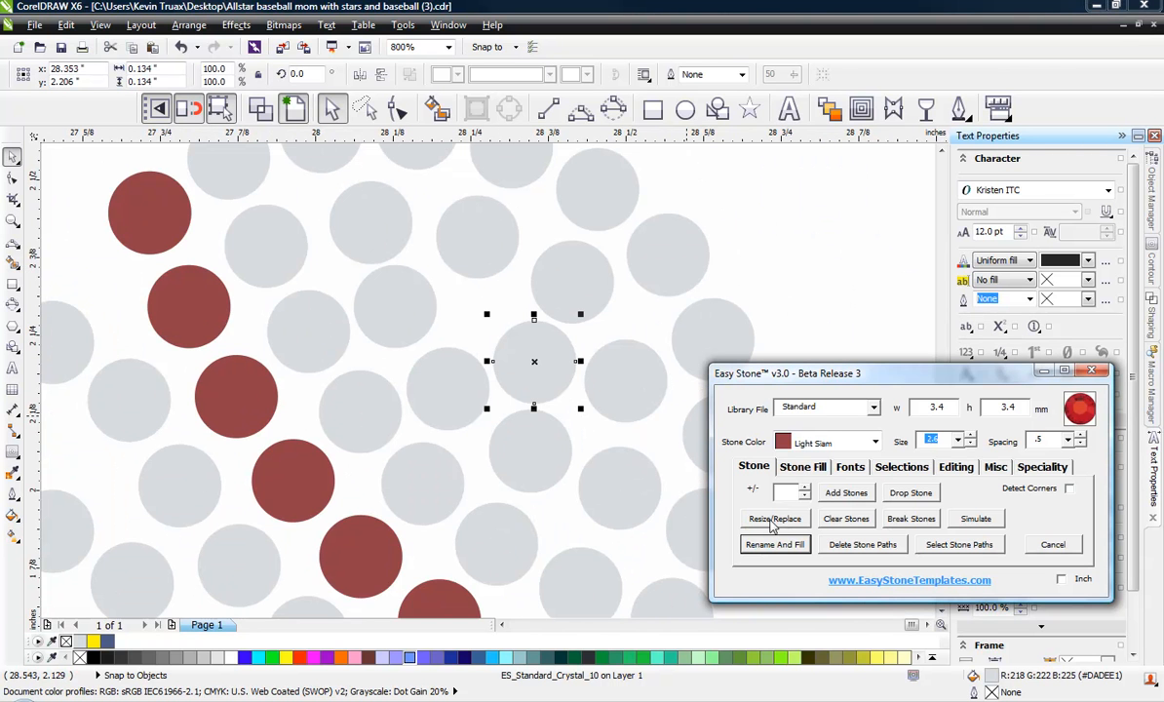
{"action": "left_click", "coordinate": [773, 520]}
{"action": "left_click_drag", "start_coordinate": [544, 382], "coordinate": [495, 321]}
{"action": "scroll", "coordinate": [482, 258], "scroll_direction": "up", "scroll_amount": 1}
{"action": "left_click_drag", "start_coordinate": [473, 218], "coordinate": [461, 197]}
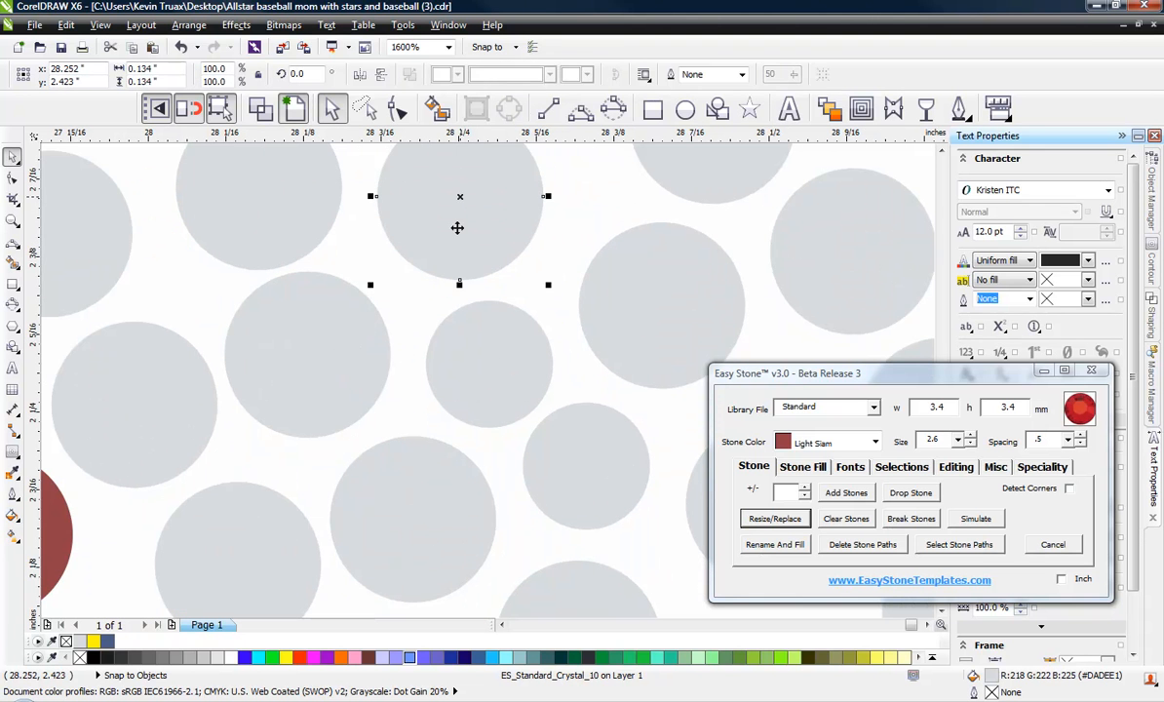
{"action": "left_click", "coordinate": [493, 356]}
{"action": "scroll", "coordinate": [493, 356], "scroll_direction": "down", "scroll_amount": 1}
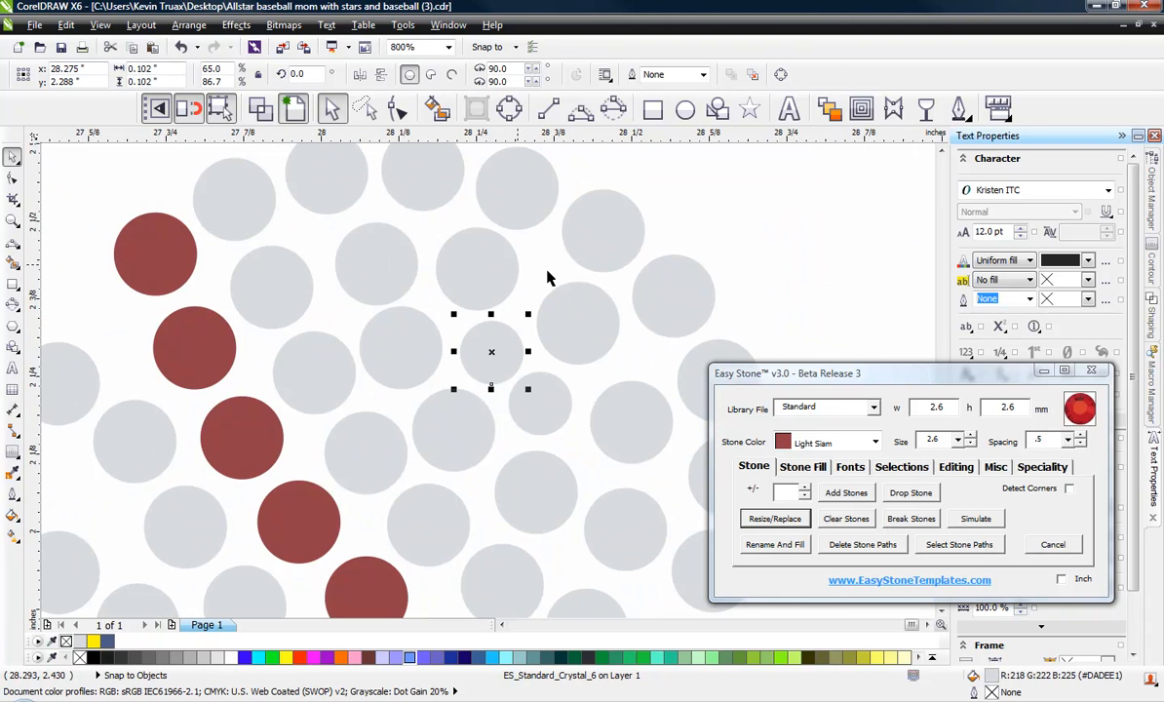
Step: Fine-tune the spacing of the larger Crystal stones around the two 2.6 stones in the upper lobe
{"action": "scroll", "coordinate": [611, 332], "scroll_direction": "up", "scroll_amount": 1}
{"action": "left_click_drag", "start_coordinate": [581, 341], "coordinate": [380, 232]}
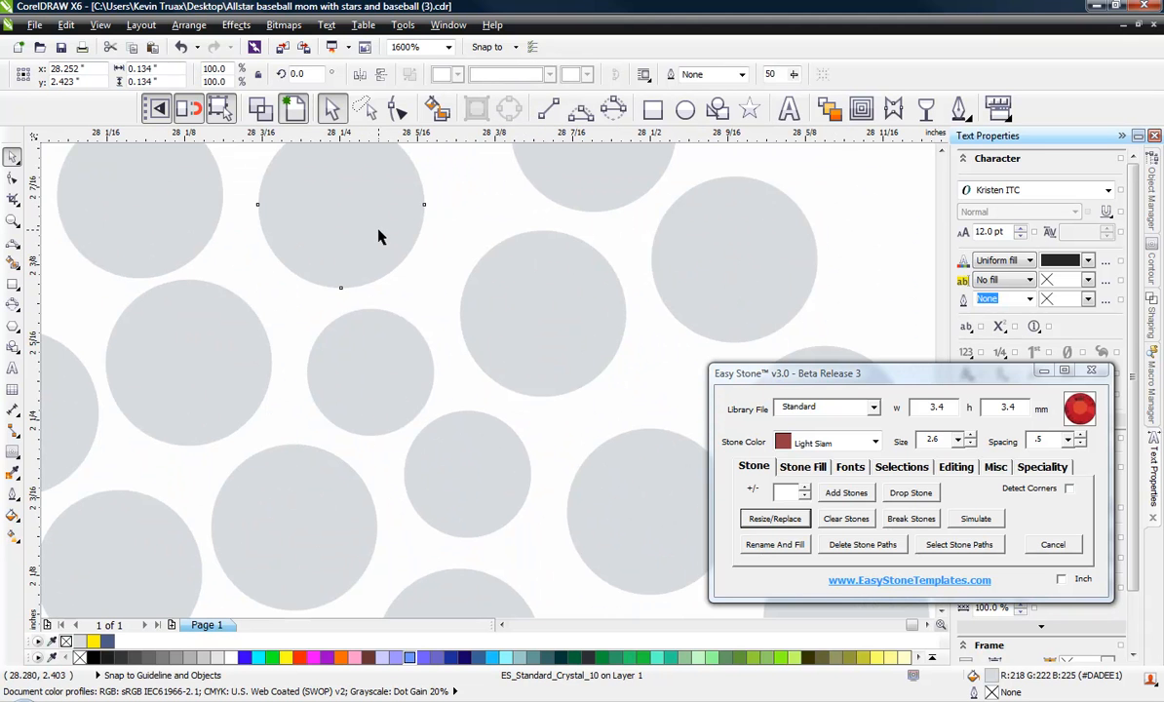
{"action": "left_click", "coordinate": [543, 276]}
{"action": "scroll", "coordinate": [546, 283], "scroll_direction": "down", "scroll_amount": 3}
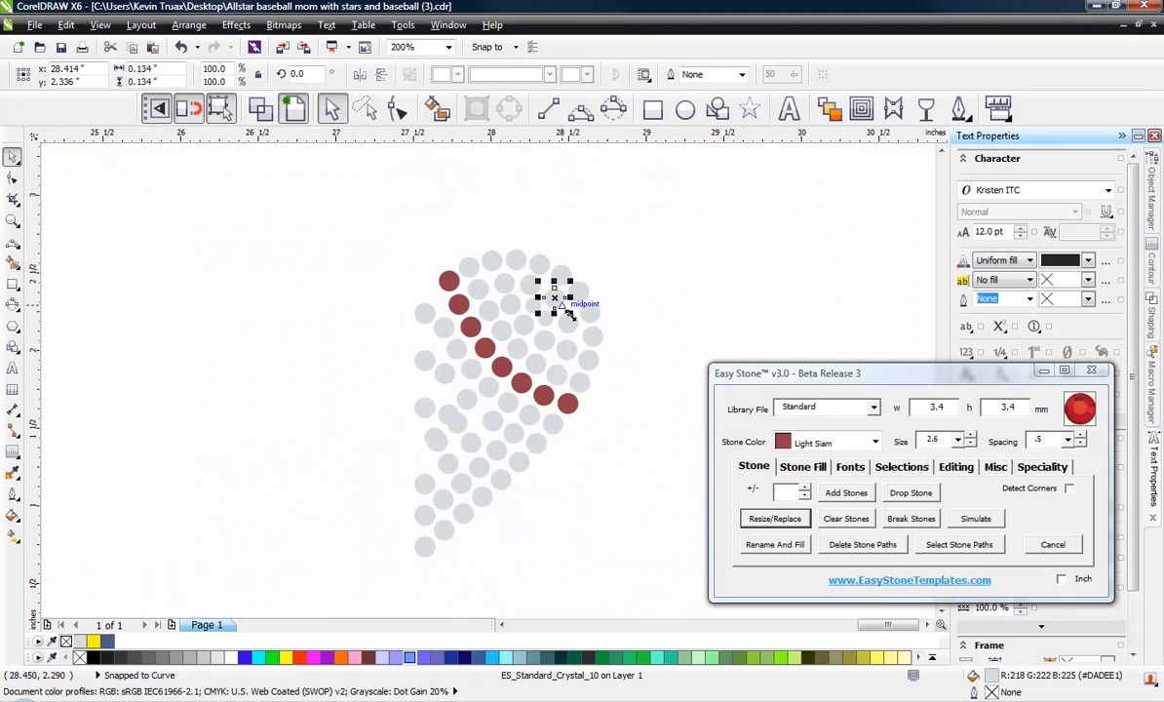
{"action": "left_click", "coordinate": [649, 284]}
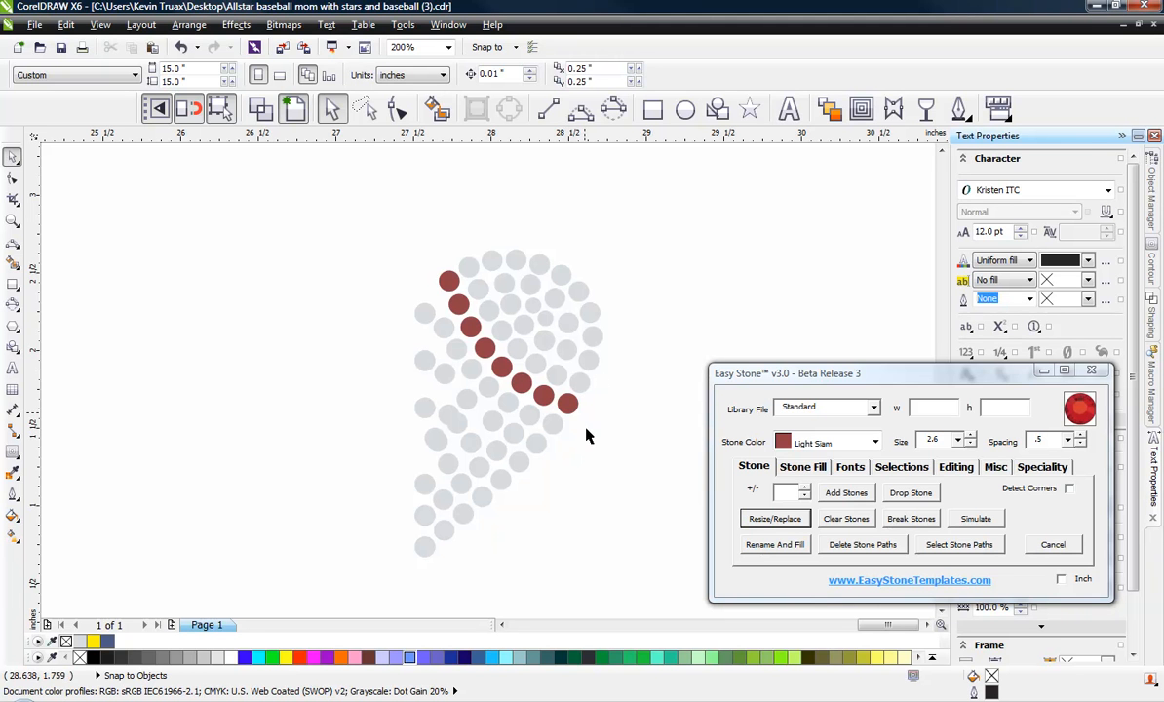
Step: Run the spacing check on all stones of the half-heart to delete the overlapping ones
{"action": "scroll", "coordinate": [424, 438], "scroll_direction": "up", "scroll_amount": 2}
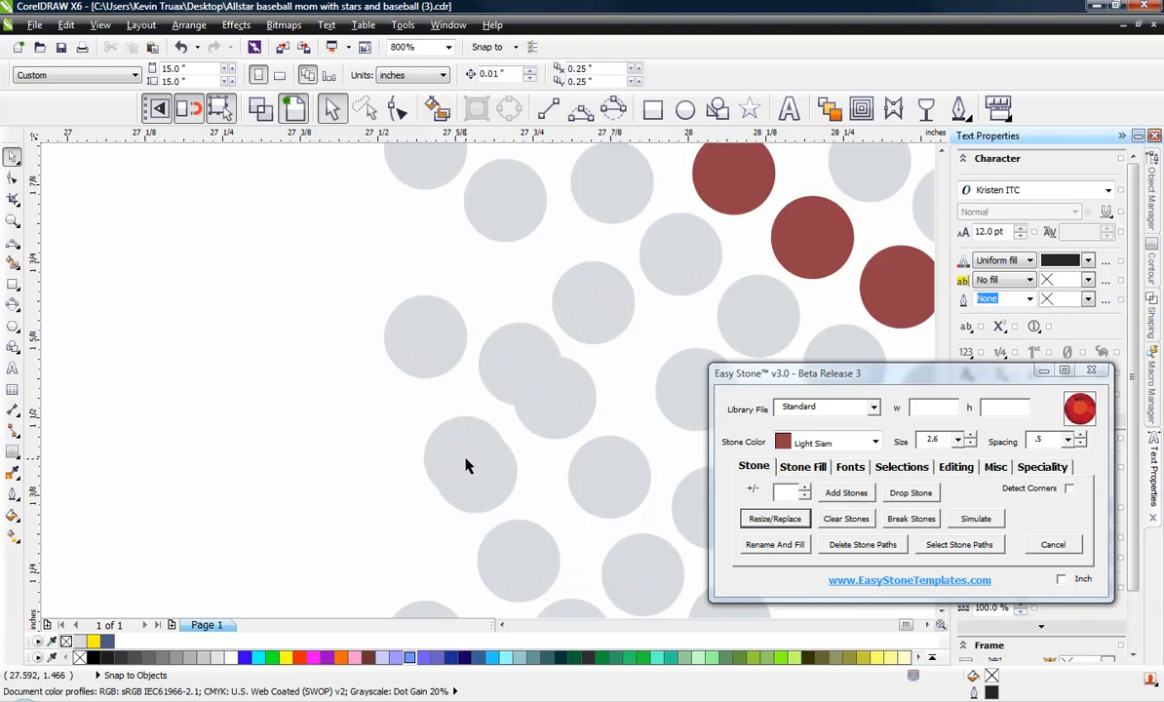
{"action": "scroll", "coordinate": [465, 466], "scroll_direction": "down", "scroll_amount": 2}
{"action": "left_click_drag", "start_coordinate": [369, 193], "coordinate": [681, 582]}
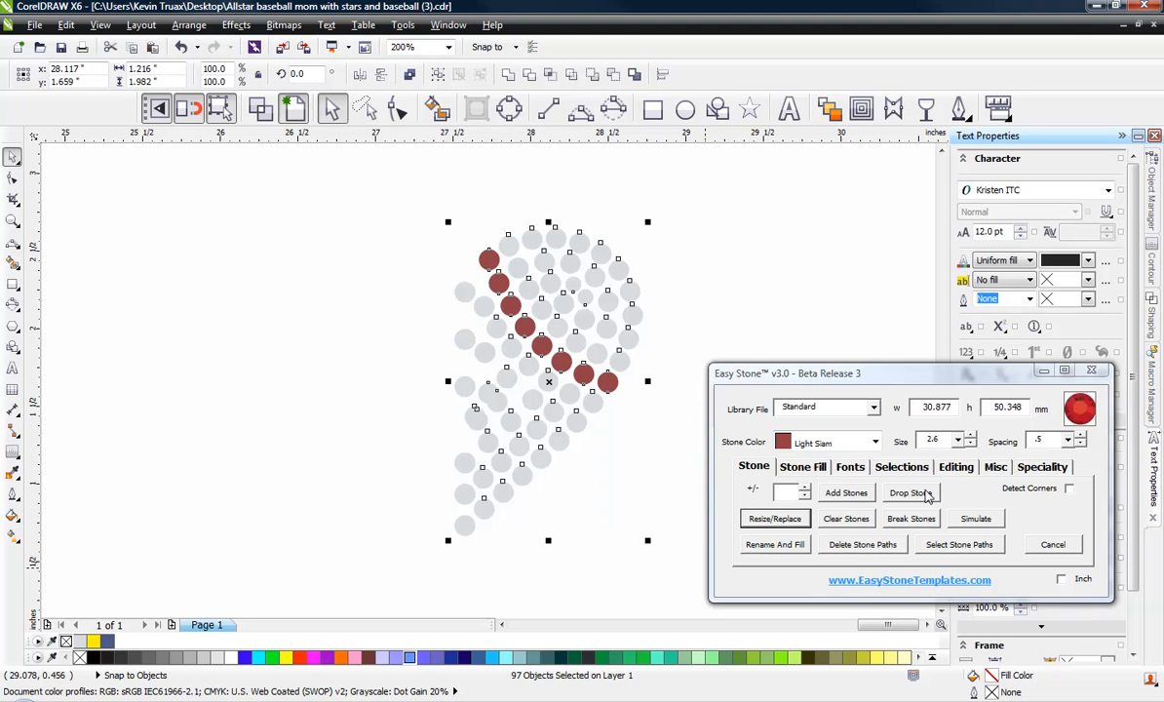
{"action": "left_click", "coordinate": [994, 467]}
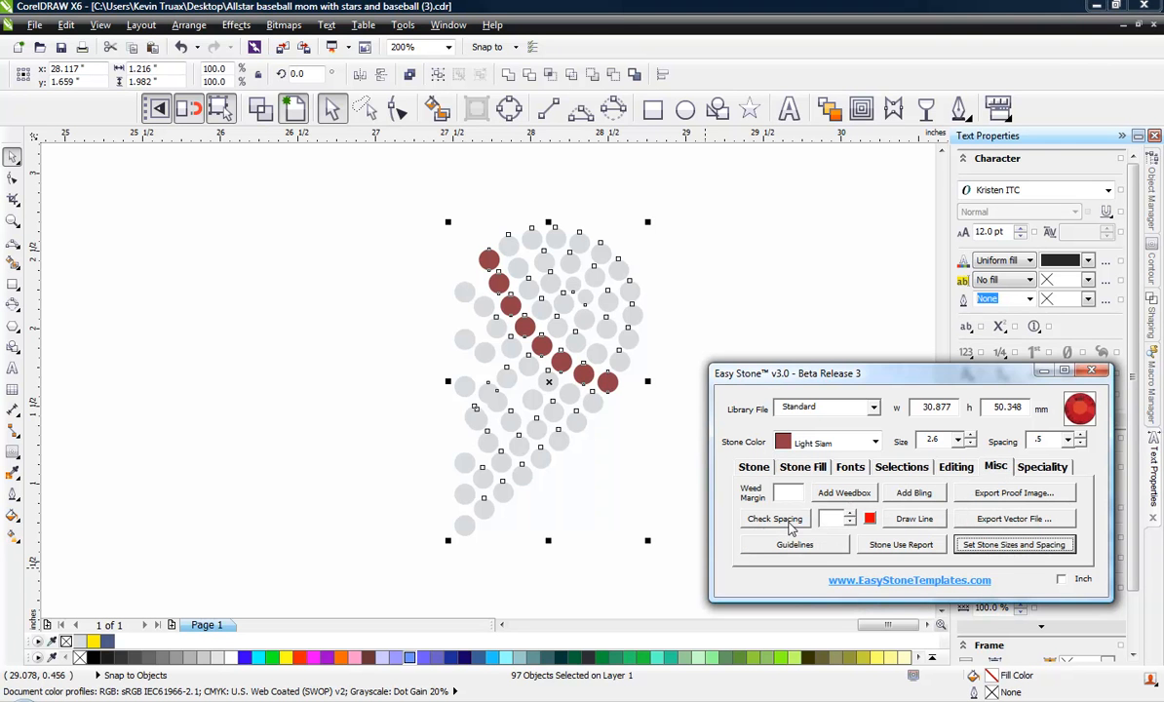
{"action": "left_click", "coordinate": [792, 527]}
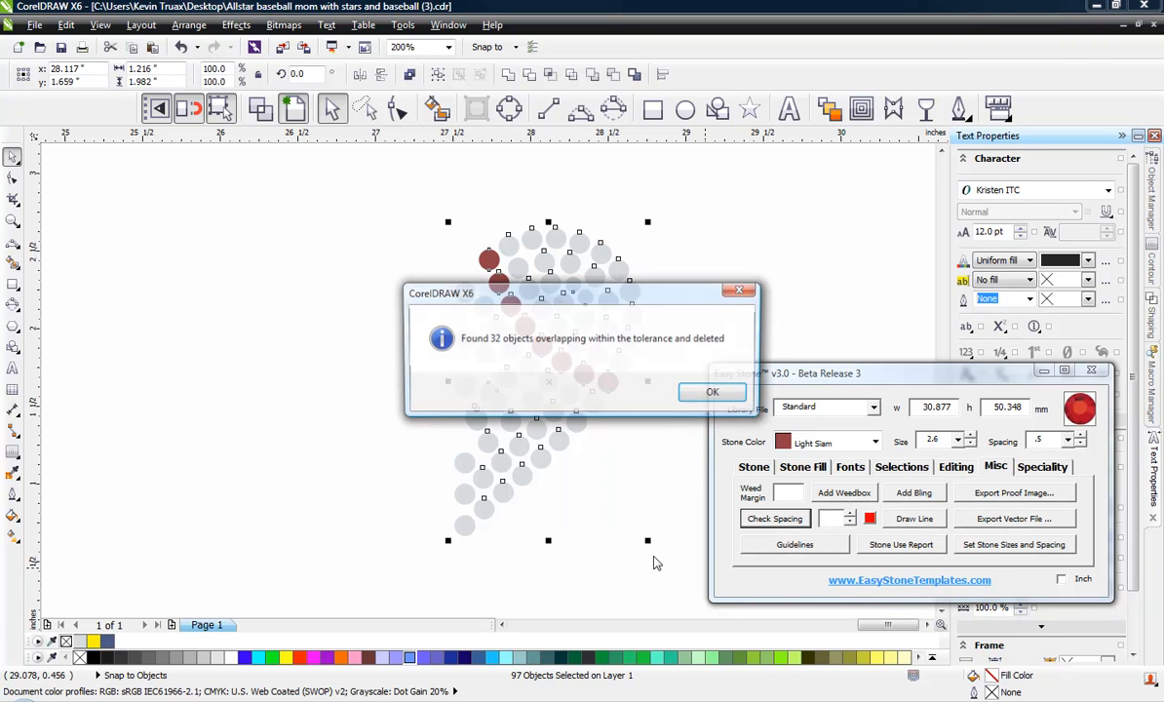
{"action": "left_click", "coordinate": [704, 391]}
{"action": "left_click", "coordinate": [644, 492]}
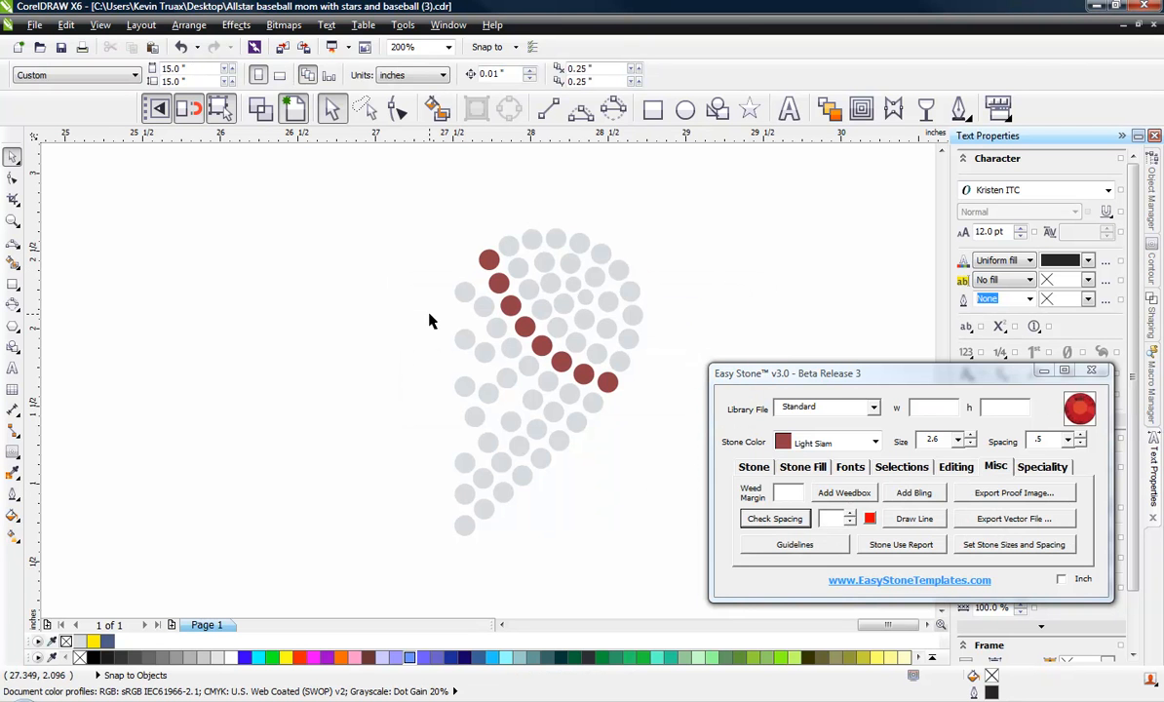
Step: Mirror a copy of the whole half-heart to the left so that both halves share the centre line
{"action": "left_click_drag", "start_coordinate": [394, 196], "coordinate": [669, 565]}
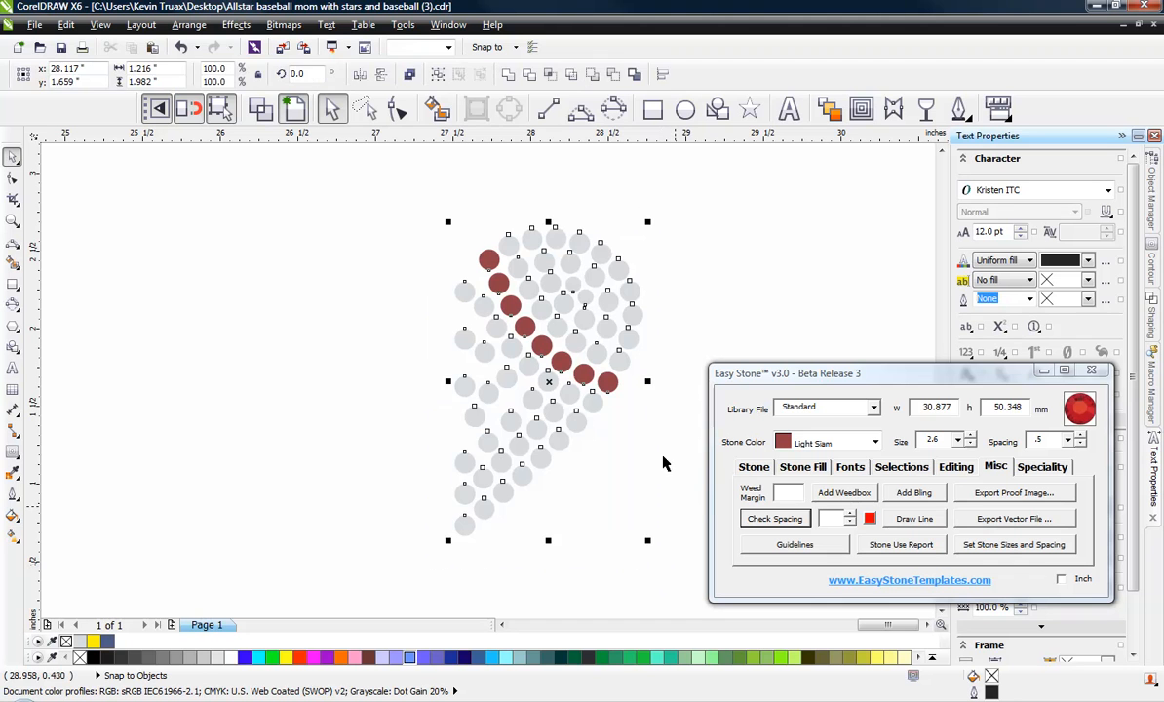
{"action": "left_click", "coordinate": [685, 214]}
{"action": "left_click_drag", "start_coordinate": [685, 213], "coordinate": [416, 557]}
{"action": "left_click_drag", "start_coordinate": [646, 383], "coordinate": [471, 438]}
{"action": "scroll", "coordinate": [401, 439], "scroll_direction": "up", "scroll_amount": 1}
{"action": "scroll", "coordinate": [395, 437], "scroll_direction": "down", "scroll_amount": 1}
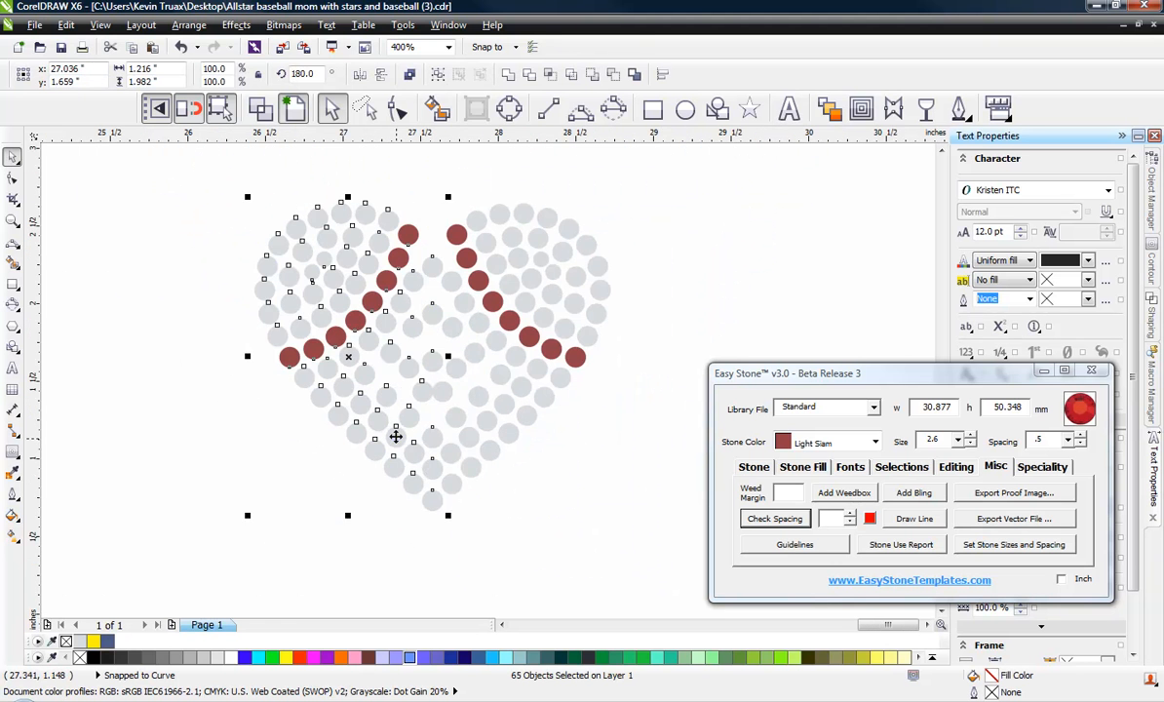
{"action": "left_click", "coordinate": [317, 547]}
Step: Arrange two size 3.4 Crystal stones side by side between the second pair of Light Siam stones at the heart's centre
{"action": "scroll", "coordinate": [430, 279], "scroll_direction": "up", "scroll_amount": 2}
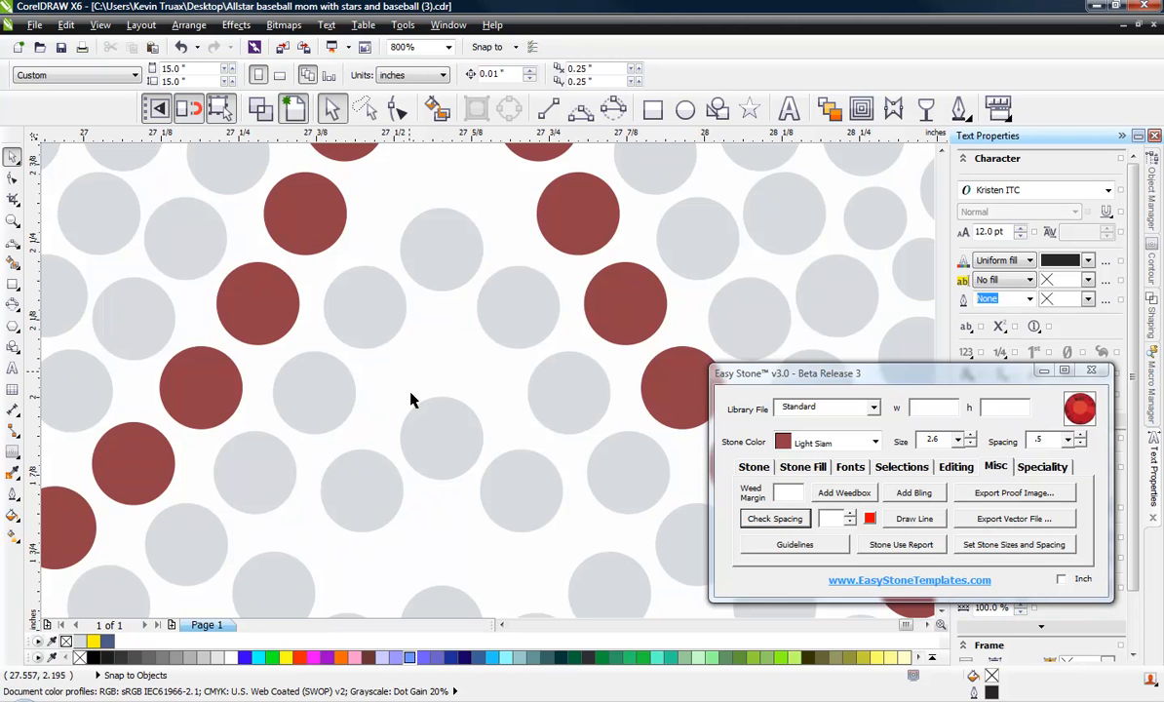
{"action": "scroll", "coordinate": [415, 277], "scroll_direction": "down", "scroll_amount": 1}
{"action": "scroll", "coordinate": [416, 268], "scroll_direction": "up", "scroll_amount": 1}
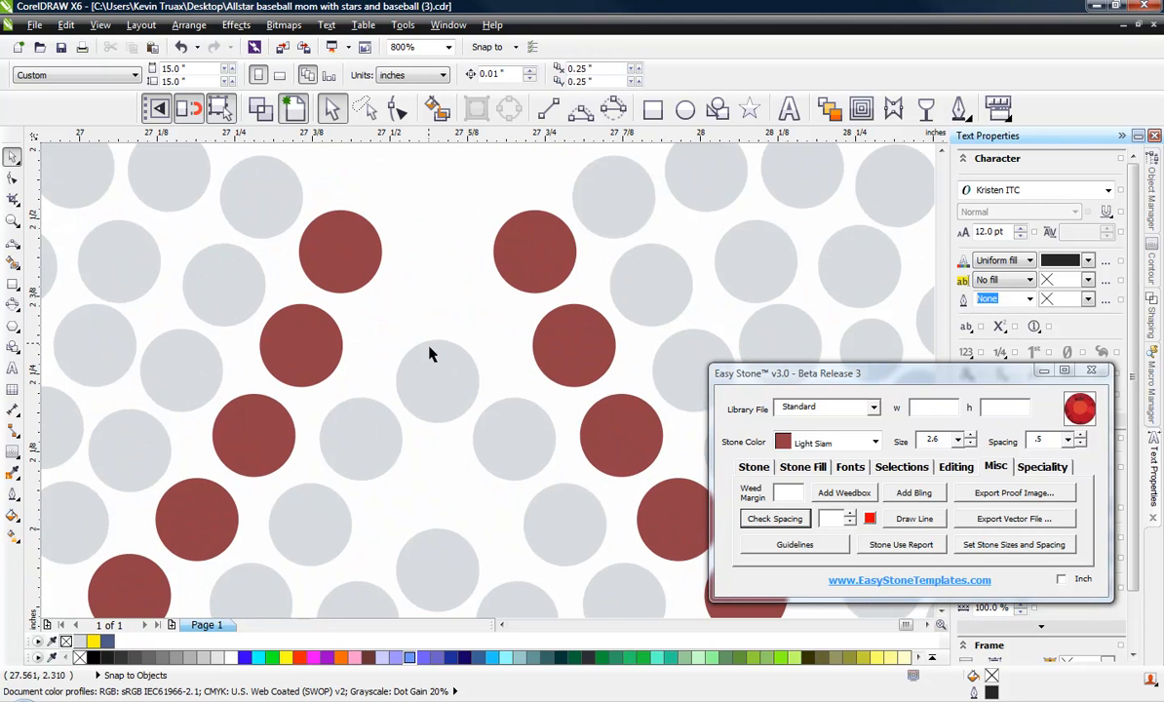
{"action": "left_click_drag", "start_coordinate": [441, 377], "coordinate": [406, 319]}
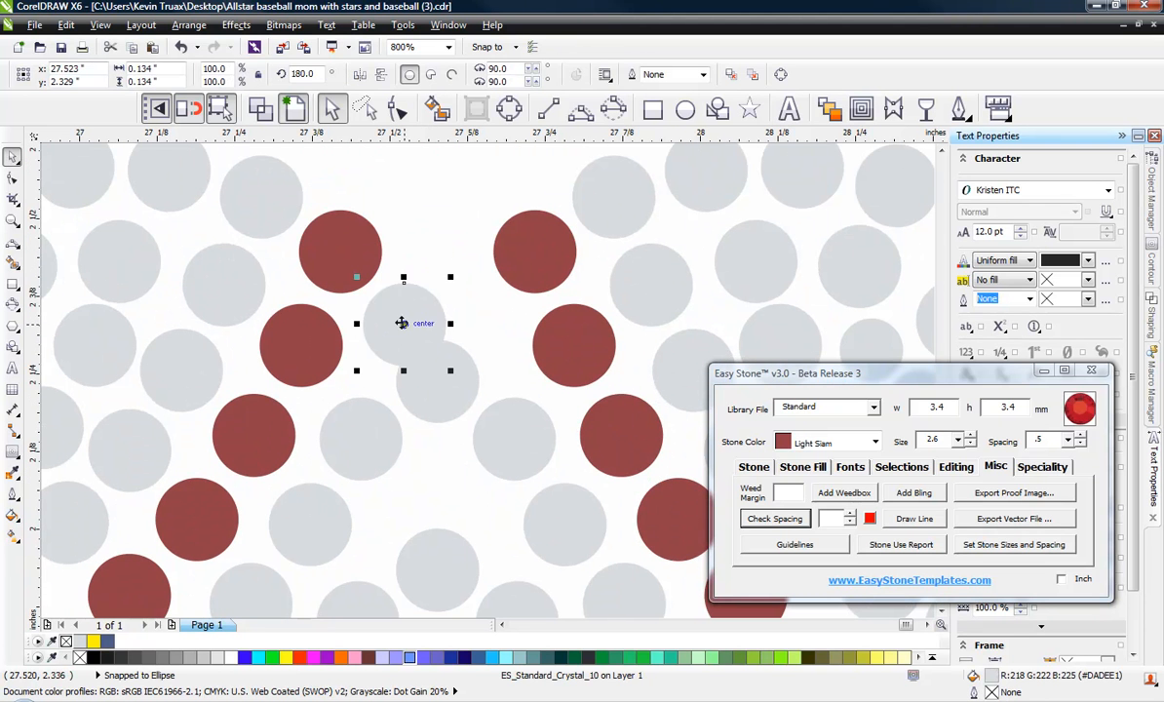
{"action": "left_click_drag", "start_coordinate": [426, 380], "coordinate": [376, 343]}
{"action": "scroll", "coordinate": [416, 332], "scroll_direction": "up", "scroll_amount": 1}
{"action": "left_click_drag", "start_coordinate": [564, 340], "coordinate": [540, 345]}
{"action": "left_click_drag", "start_coordinate": [385, 341], "coordinate": [378, 329]}
{"action": "scroll", "coordinate": [395, 328], "scroll_direction": "down", "scroll_amount": 1}
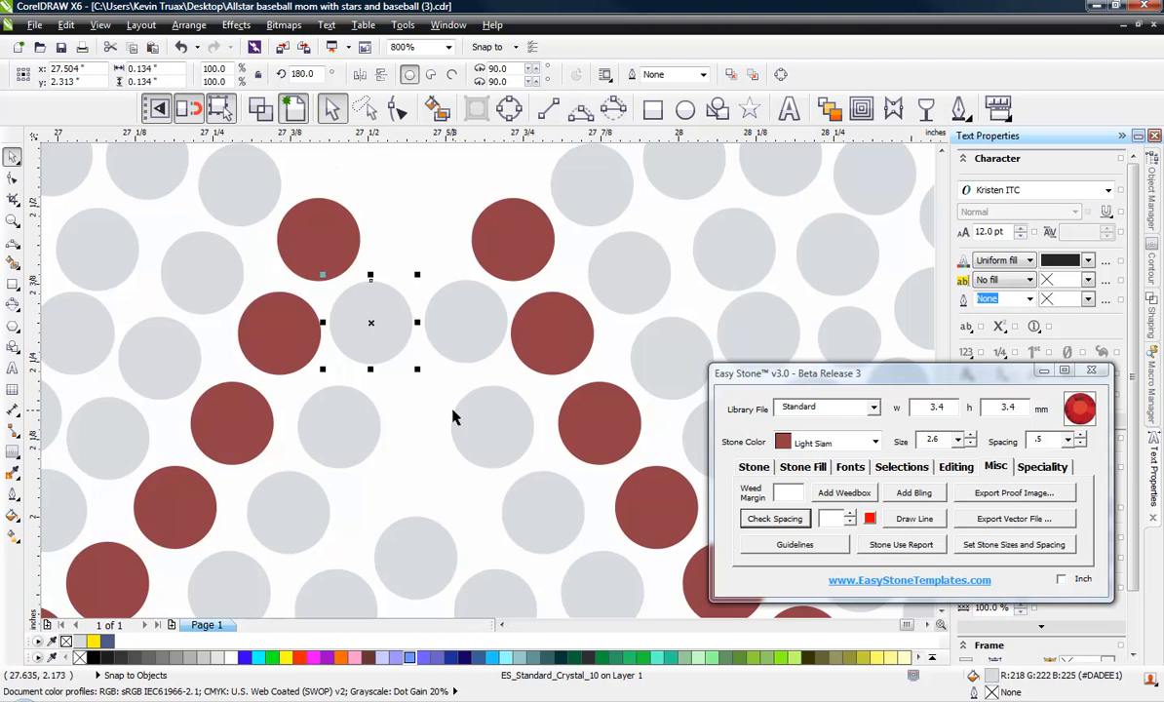
Step: Add a centre stone in the row below, resize that row's three Crystal stones to 2.6, and space them evenly
{"action": "scroll", "coordinate": [457, 416], "scroll_direction": "up", "scroll_amount": 1}
{"action": "left_click_drag", "start_coordinate": [462, 265], "coordinate": [353, 460]}
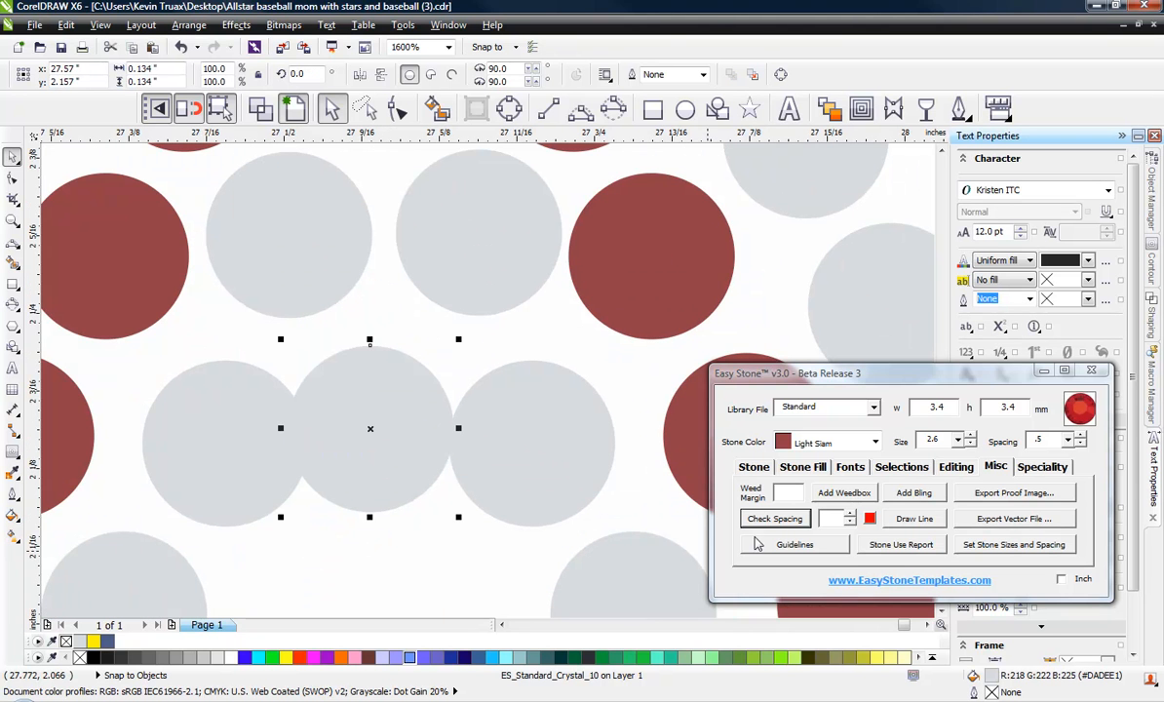
{"action": "left_click", "coordinate": [766, 468]}
{"action": "left_click", "coordinate": [776, 519]}
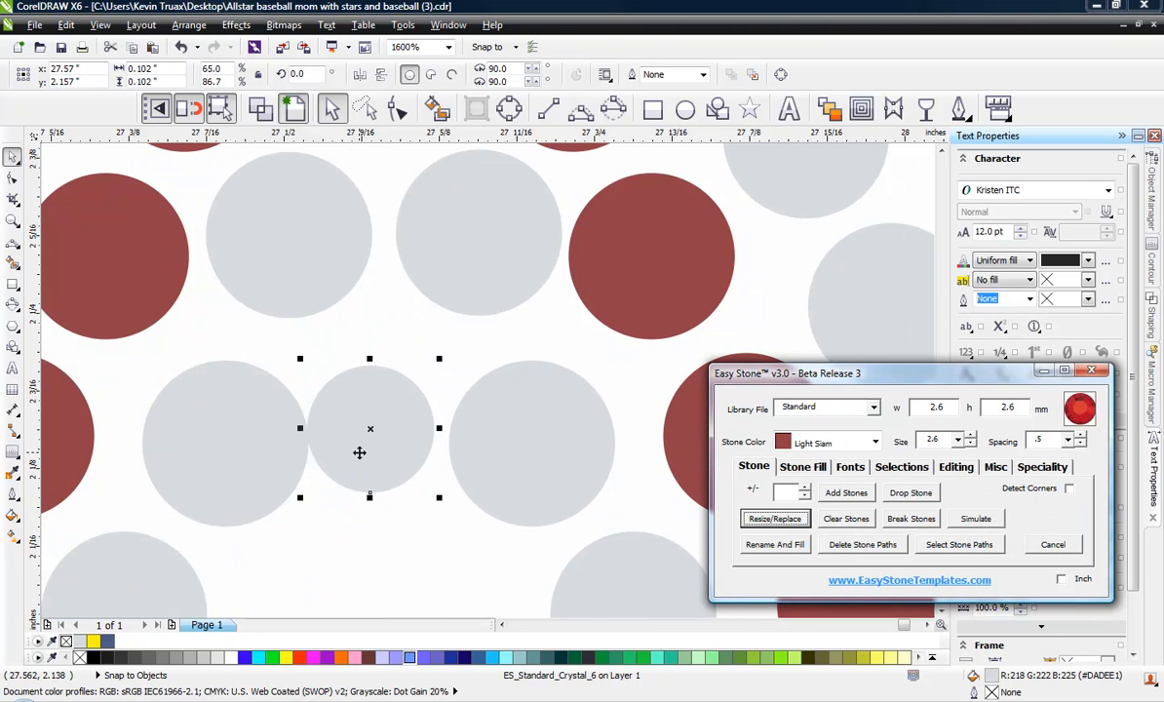
{"action": "left_click", "coordinate": [468, 443]}
{"action": "left_click", "coordinate": [775, 518]}
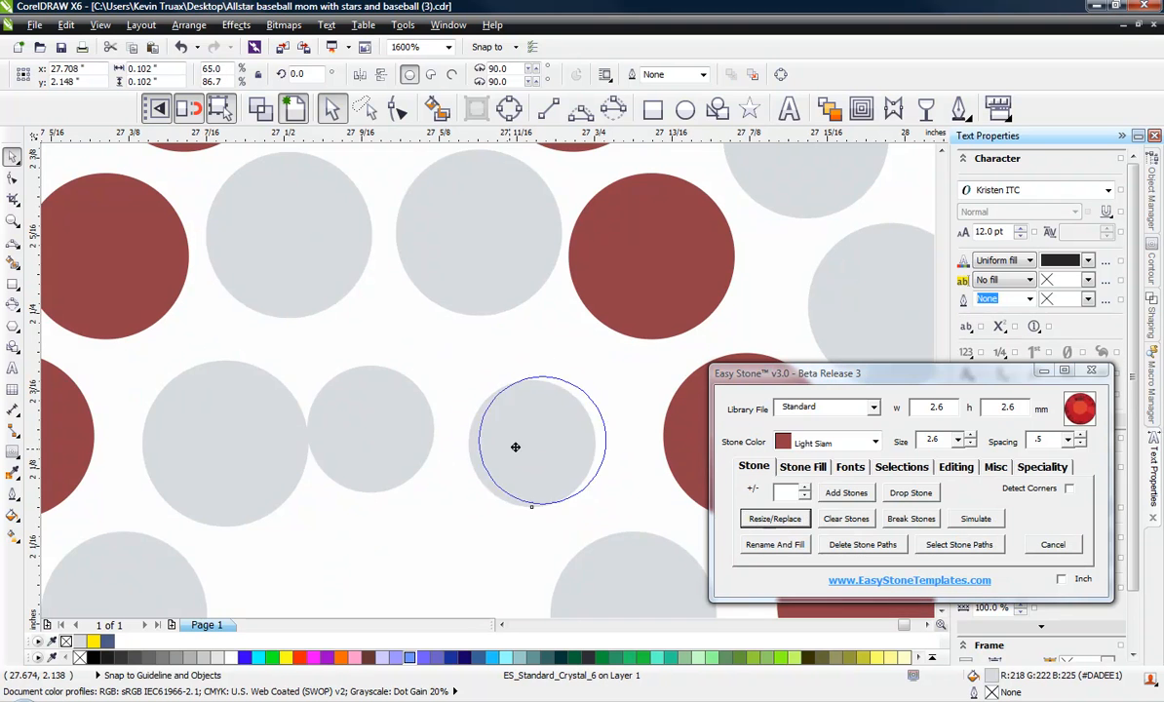
{"action": "left_click", "coordinate": [247, 433]}
{"action": "left_click", "coordinate": [775, 519]}
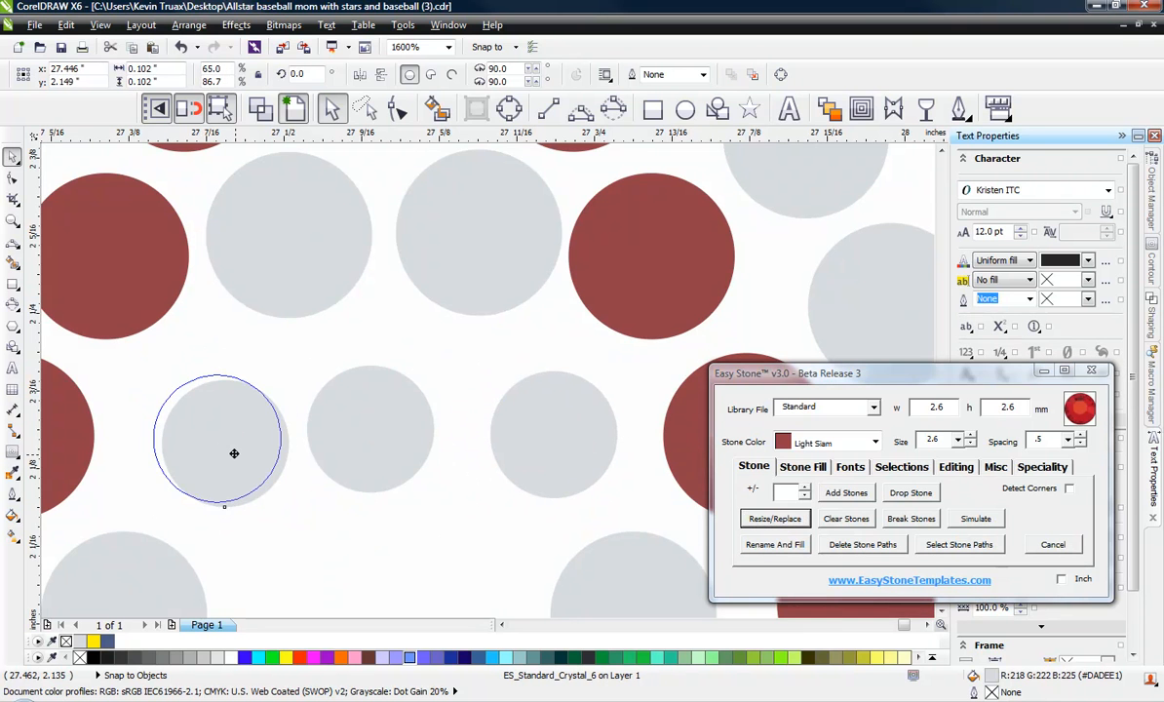
{"action": "scroll", "coordinate": [397, 460], "scroll_direction": "down", "scroll_amount": 2}
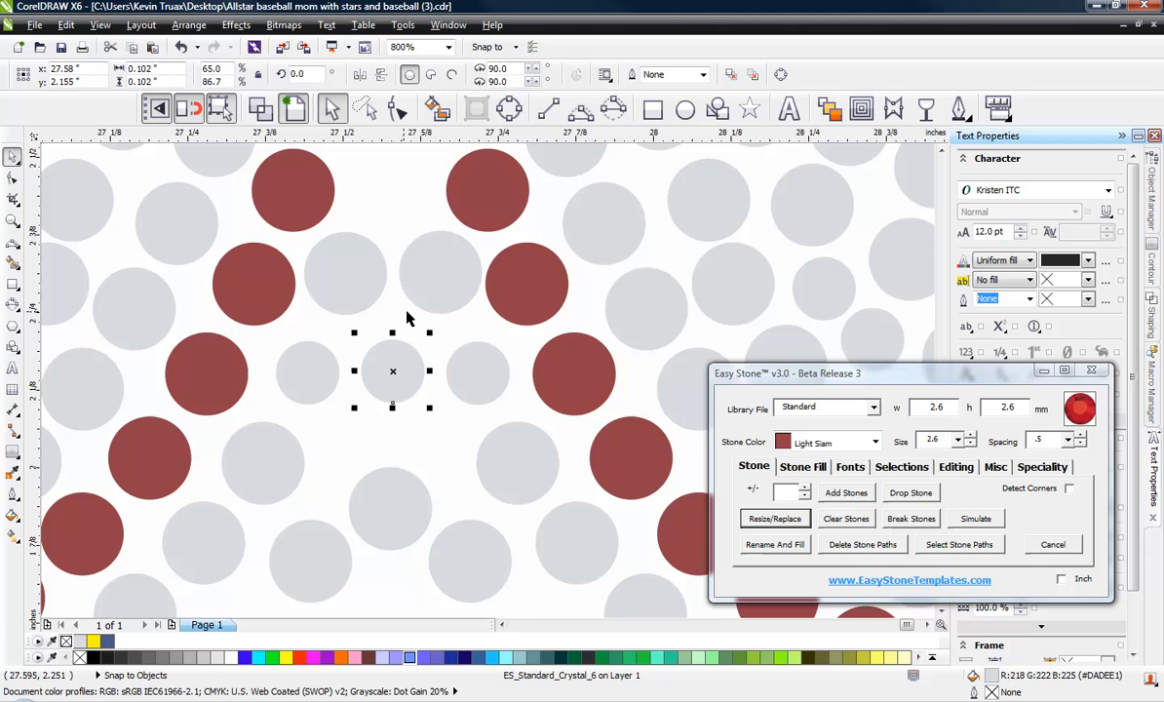
Step: Resize the two side-by-side Crystal stones at the heart's top centre to 2.6
{"action": "left_click", "coordinate": [403, 442]}
{"action": "scroll", "coordinate": [359, 312], "scroll_direction": "down", "scroll_amount": 1}
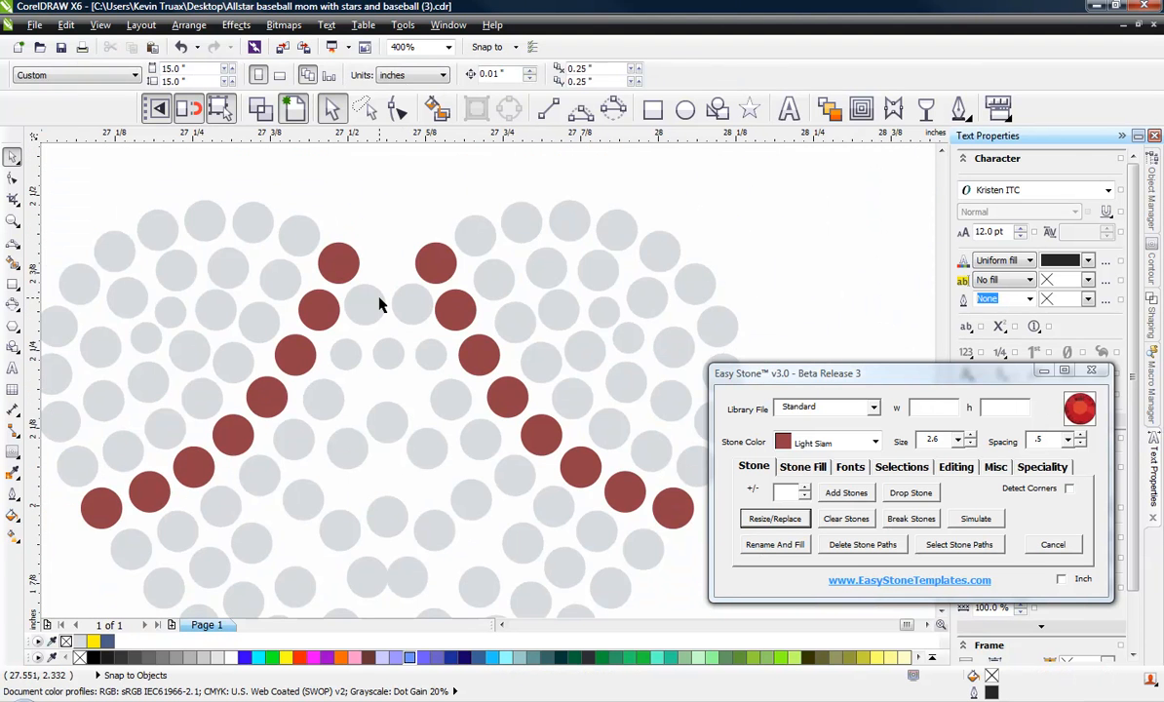
{"action": "scroll", "coordinate": [351, 297], "scroll_direction": "up", "scroll_amount": 2}
{"action": "left_click", "coordinate": [366, 323]}
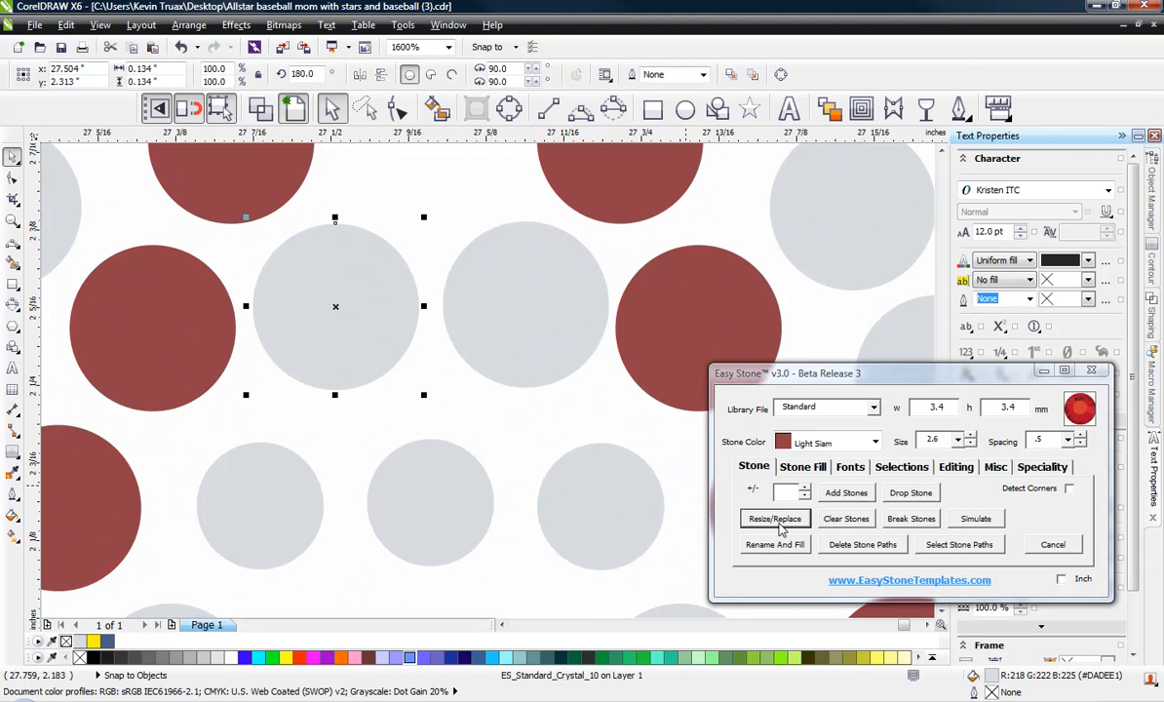
{"action": "left_click", "coordinate": [779, 524]}
{"action": "left_click", "coordinate": [539, 326]}
{"action": "left_click", "coordinate": [772, 520]}
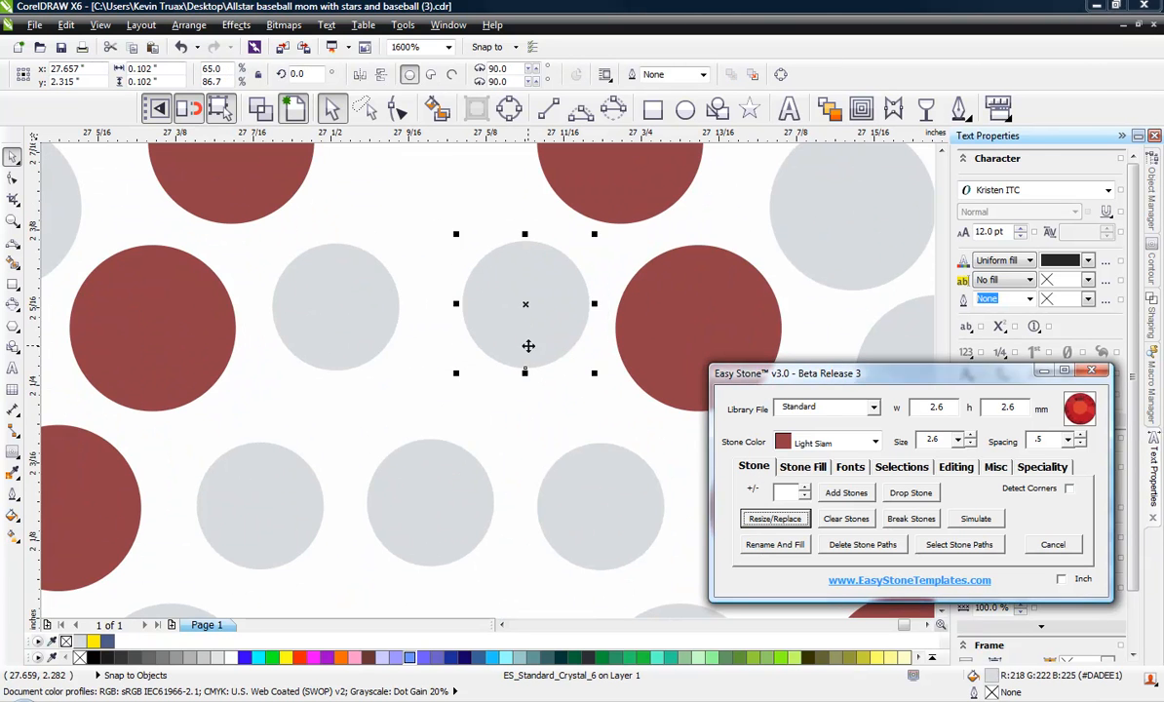
Step: Move the two 2.6 Crystal stones closer together and raise the centre stone of the row below towards them
{"action": "left_click_drag", "start_coordinate": [528, 346], "coordinate": [513, 337]}
{"action": "left_click_drag", "start_coordinate": [333, 340], "coordinate": [336, 343]}
{"action": "left_click", "coordinate": [532, 310]}
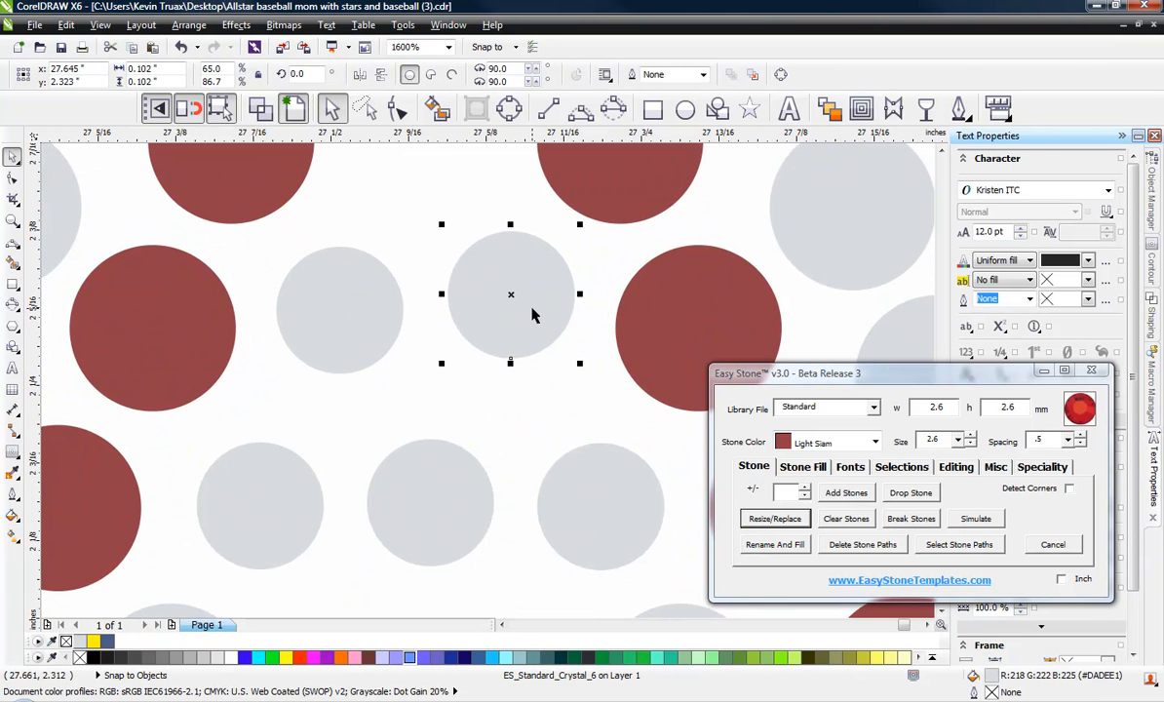
{"action": "left_click_drag", "start_coordinate": [435, 501], "coordinate": [433, 460]}
{"action": "scroll", "coordinate": [507, 343], "scroll_direction": "down", "scroll_amount": 3}
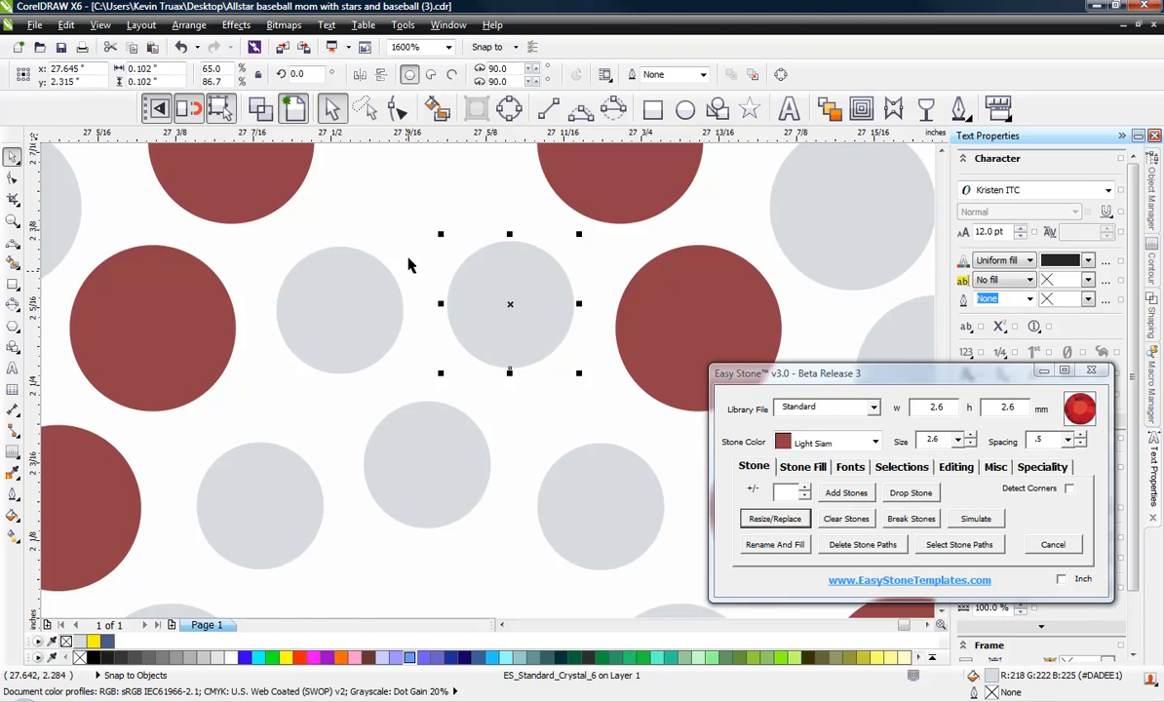
{"action": "left_click", "coordinate": [410, 250]}
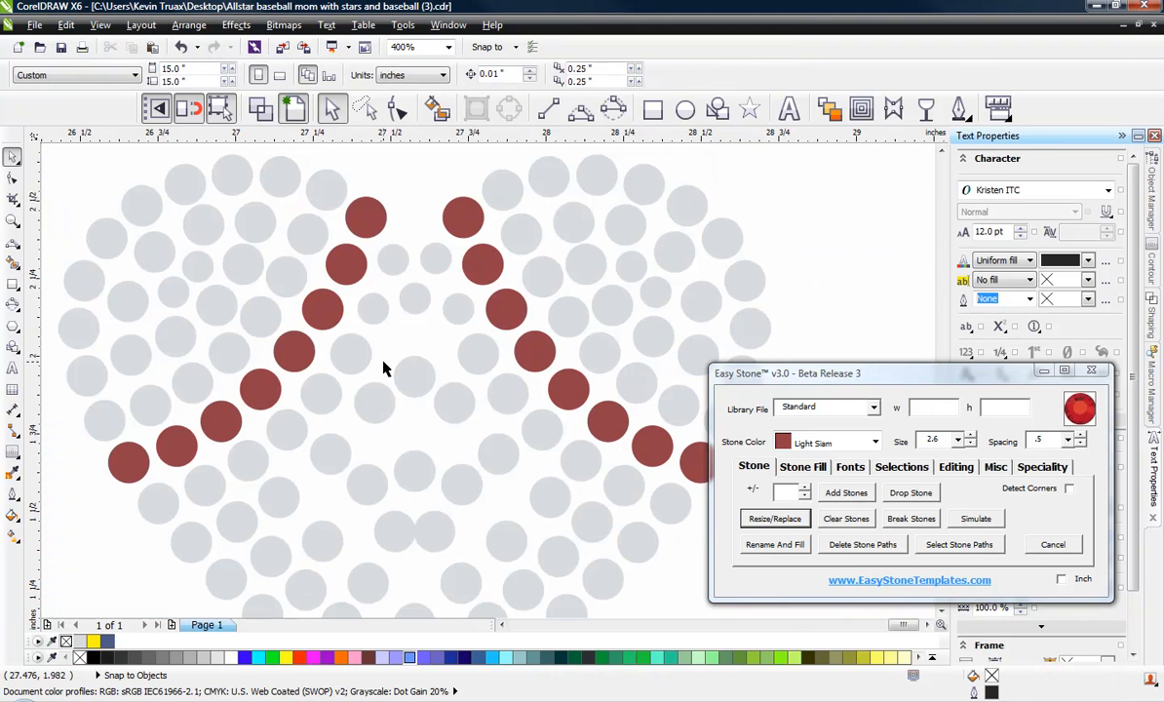
Step: Copy the next 3.4 centre stone up into the row above and move the original down between its two neighbours
{"action": "scroll", "coordinate": [405, 356], "scroll_direction": "up", "scroll_amount": 1}
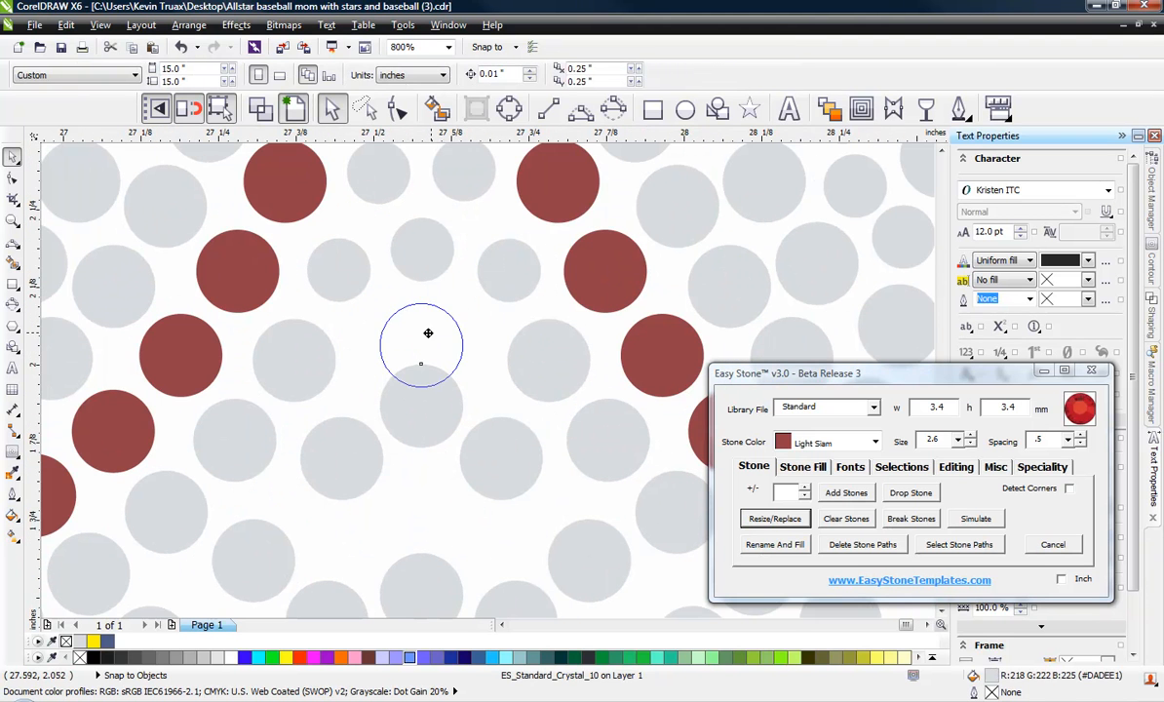
{"action": "left_click", "coordinate": [423, 343]}
{"action": "left_click_drag", "start_coordinate": [418, 422], "coordinate": [421, 470]}
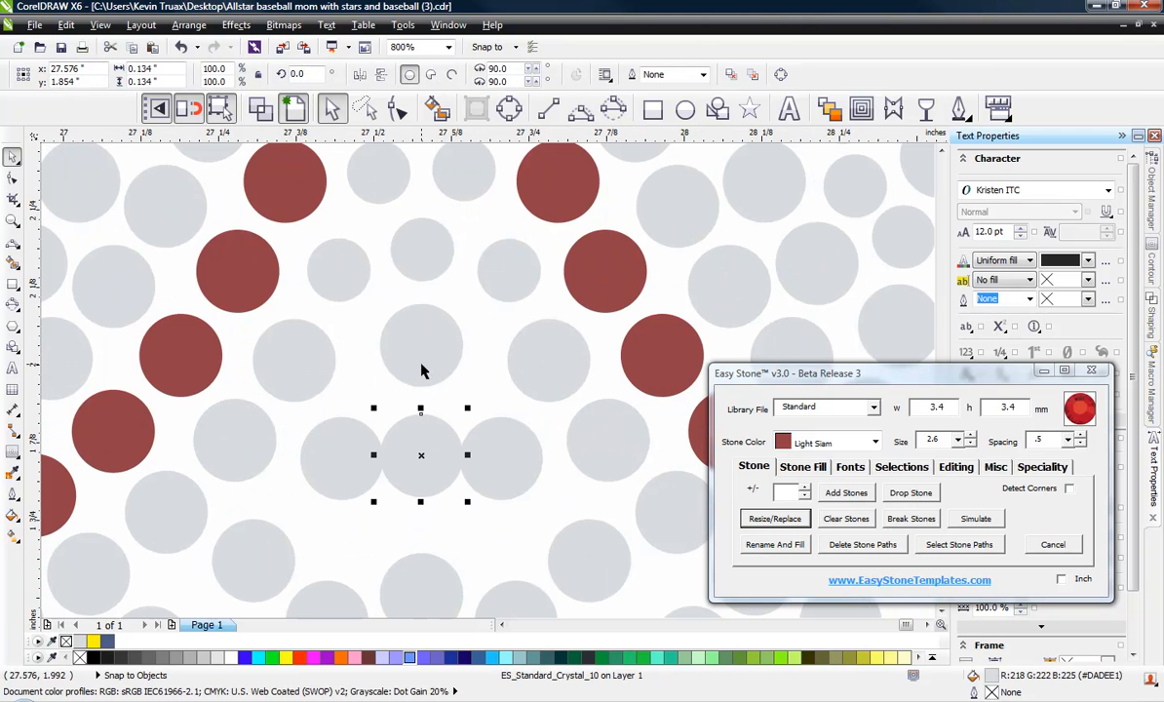
Step: Even out the gaps between the middle three stones of the five-stone row and adjust the centre stone above
{"action": "left_click", "coordinate": [328, 462]}
{"action": "scroll", "coordinate": [491, 471], "scroll_direction": "up", "scroll_amount": 1}
{"action": "left_click_drag", "start_coordinate": [490, 470], "coordinate": [523, 465]}
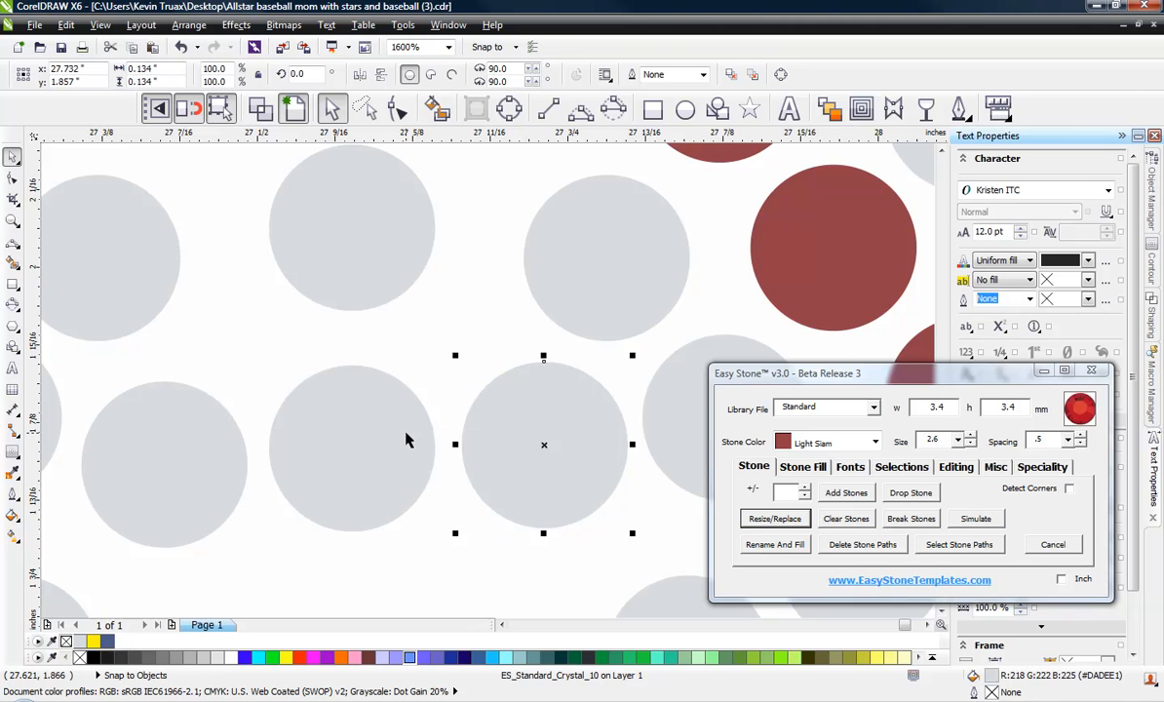
{"action": "left_click_drag", "start_coordinate": [382, 409], "coordinate": [380, 419]}
{"action": "left_click", "coordinate": [206, 436]}
{"action": "key", "text": "Escape"}
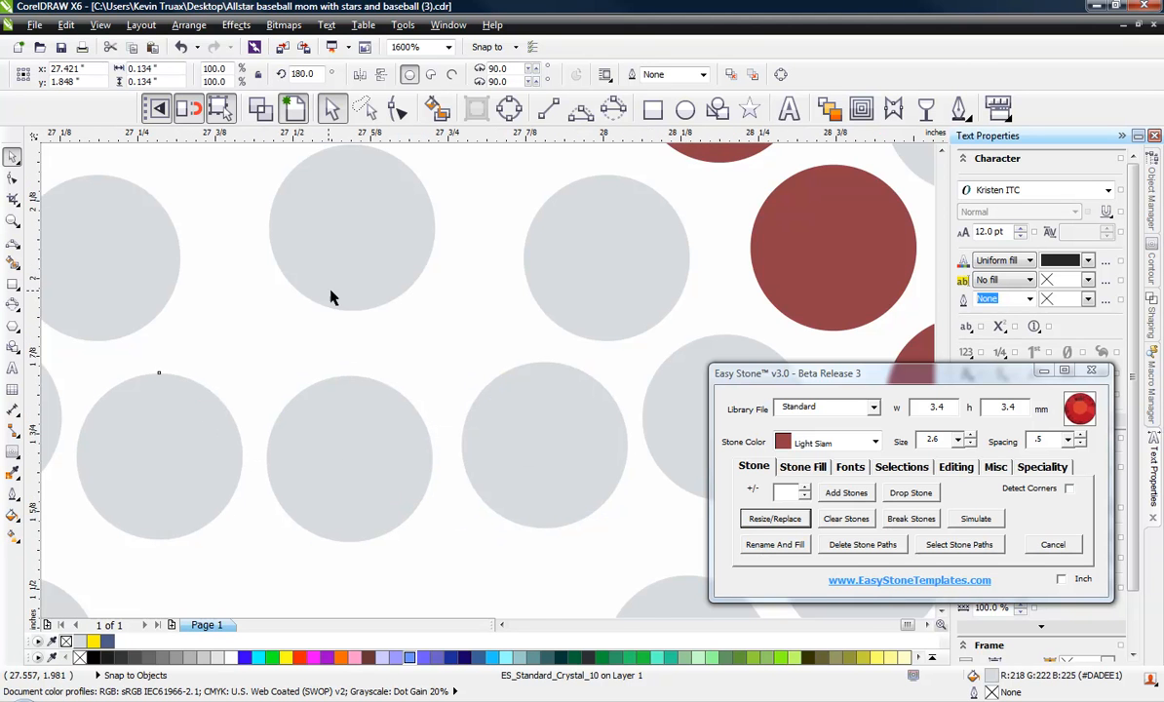
{"action": "scroll", "coordinate": [333, 294], "scroll_direction": "down", "scroll_amount": 1}
{"action": "left_click", "coordinate": [352, 271]}
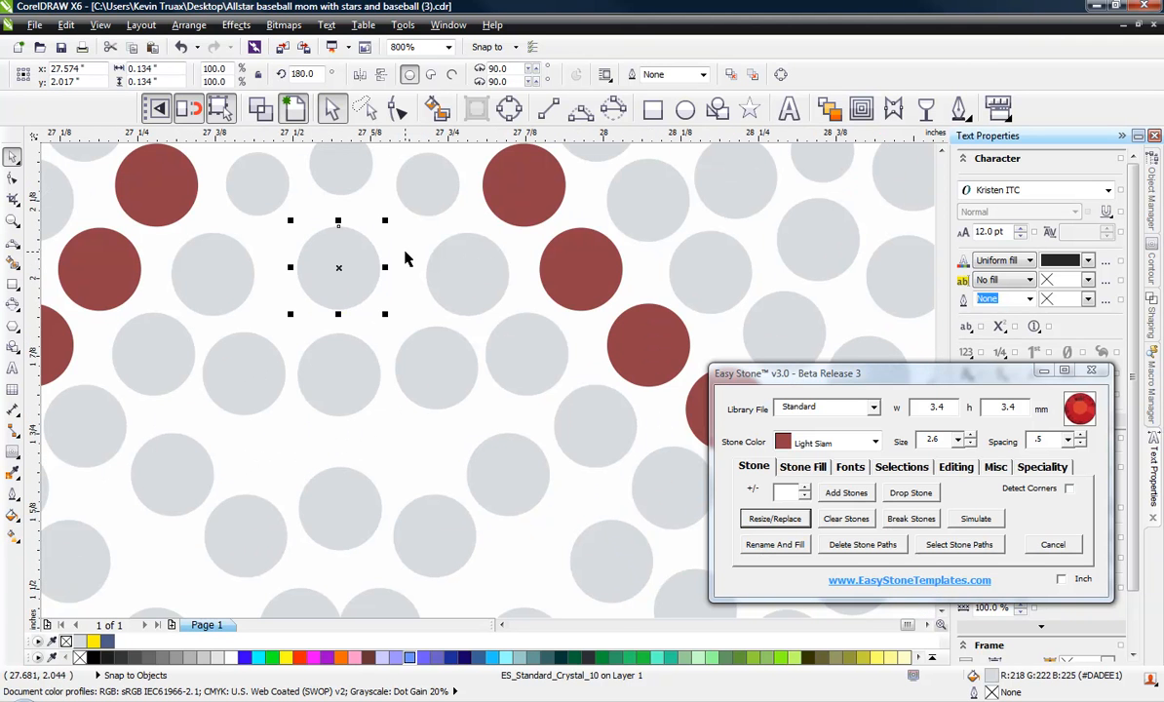
Step: Raise the next centre-line Crystal stone closer to the five-stone row above it
{"action": "scroll", "coordinate": [446, 310], "scroll_direction": "down", "scroll_amount": 3}
{"action": "scroll", "coordinate": [411, 363], "scroll_direction": "up", "scroll_amount": 3}
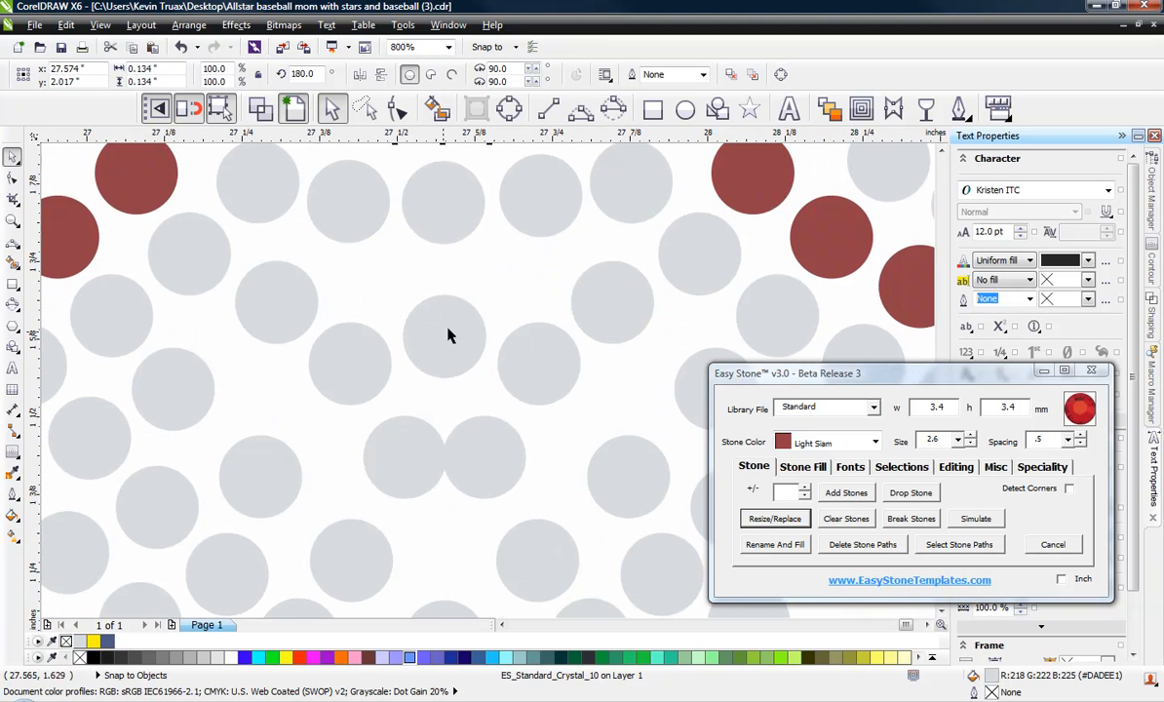
{"action": "left_click_drag", "start_coordinate": [450, 332], "coordinate": [455, 297]}
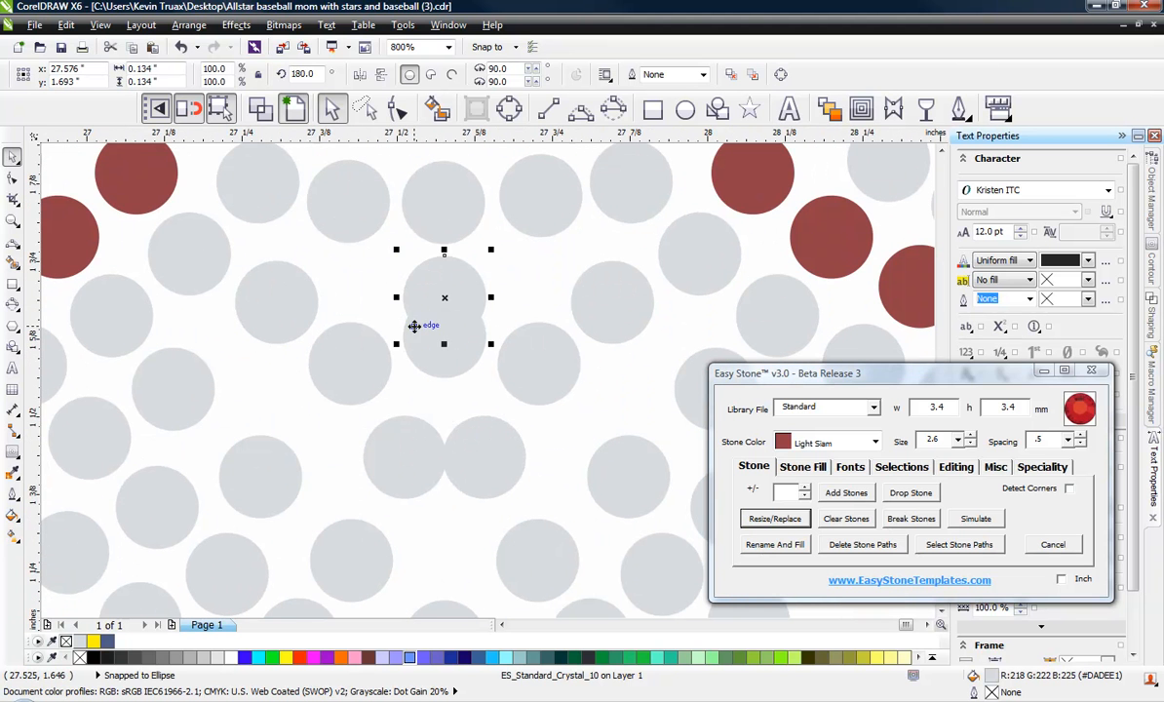
{"action": "scroll", "coordinate": [423, 311], "scroll_direction": "down", "scroll_amount": 3}
{"action": "left_click", "coordinate": [348, 239]}
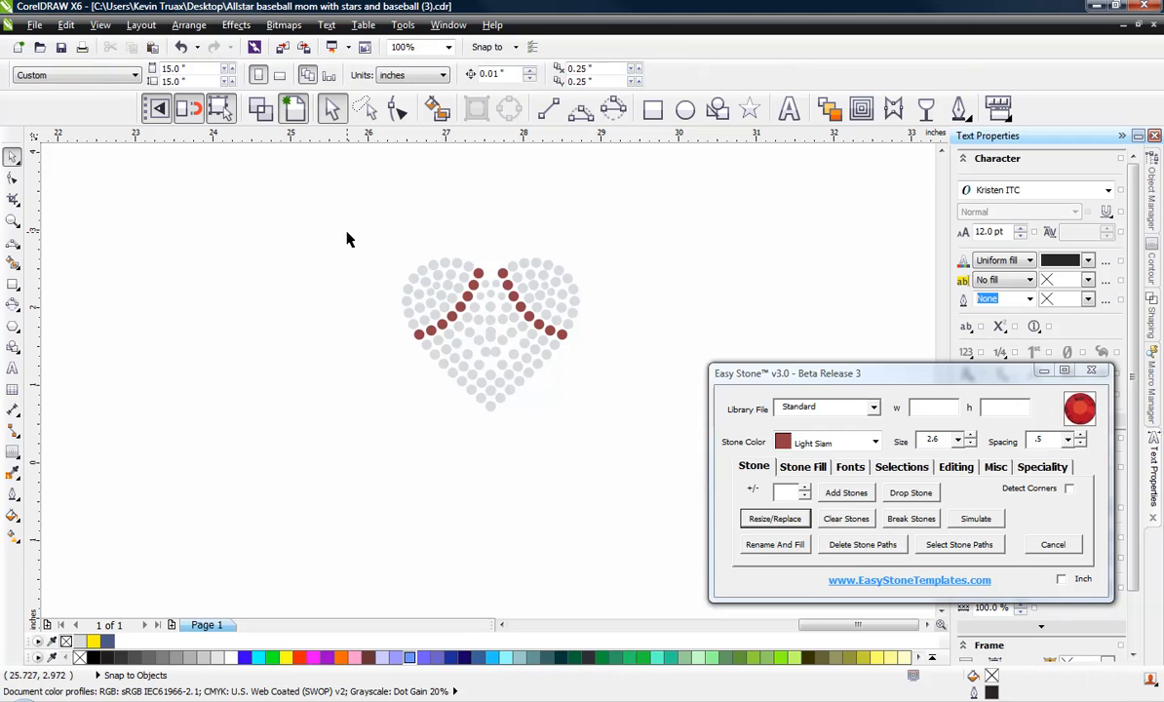
Step: Try to delete any leftover stone paths from the whole heart
{"action": "key", "text": "ctrl+a"}
{"action": "left_click", "coordinate": [862, 545]}
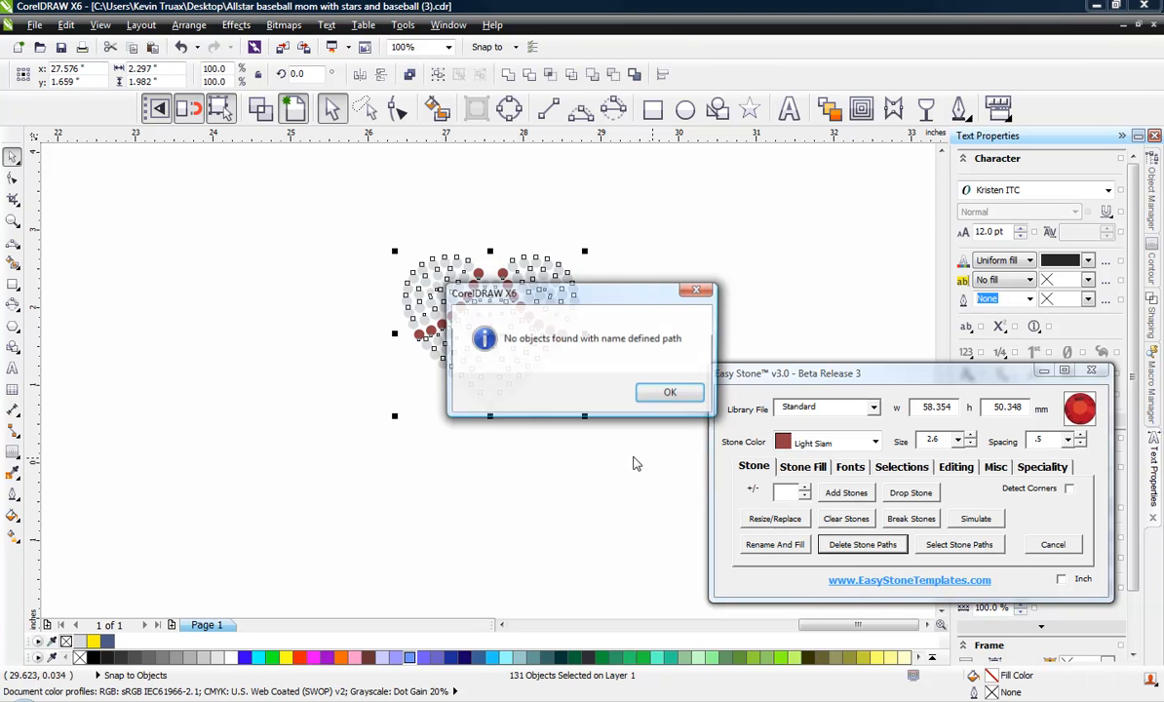
{"action": "left_click", "coordinate": [671, 393]}
{"action": "left_click", "coordinate": [655, 234]}
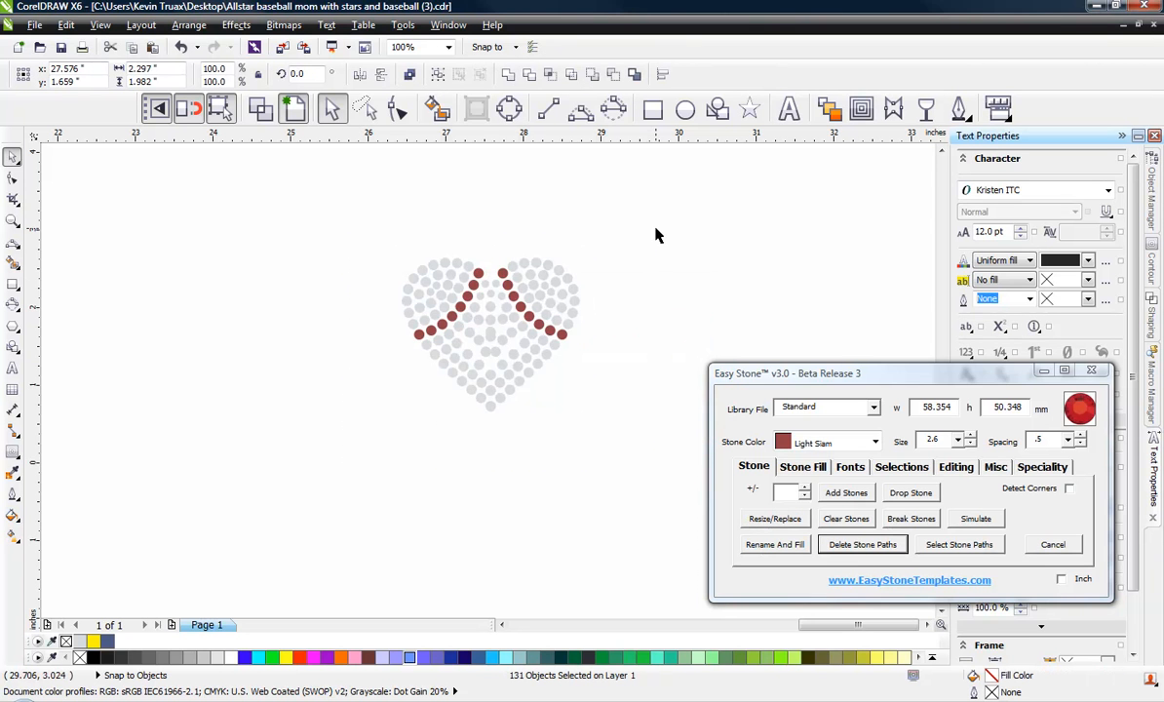
Step: Run the spacing check on all stones of the heart to delete the overlapping ones
{"action": "left_click_drag", "start_coordinate": [717, 203], "coordinate": [332, 448]}
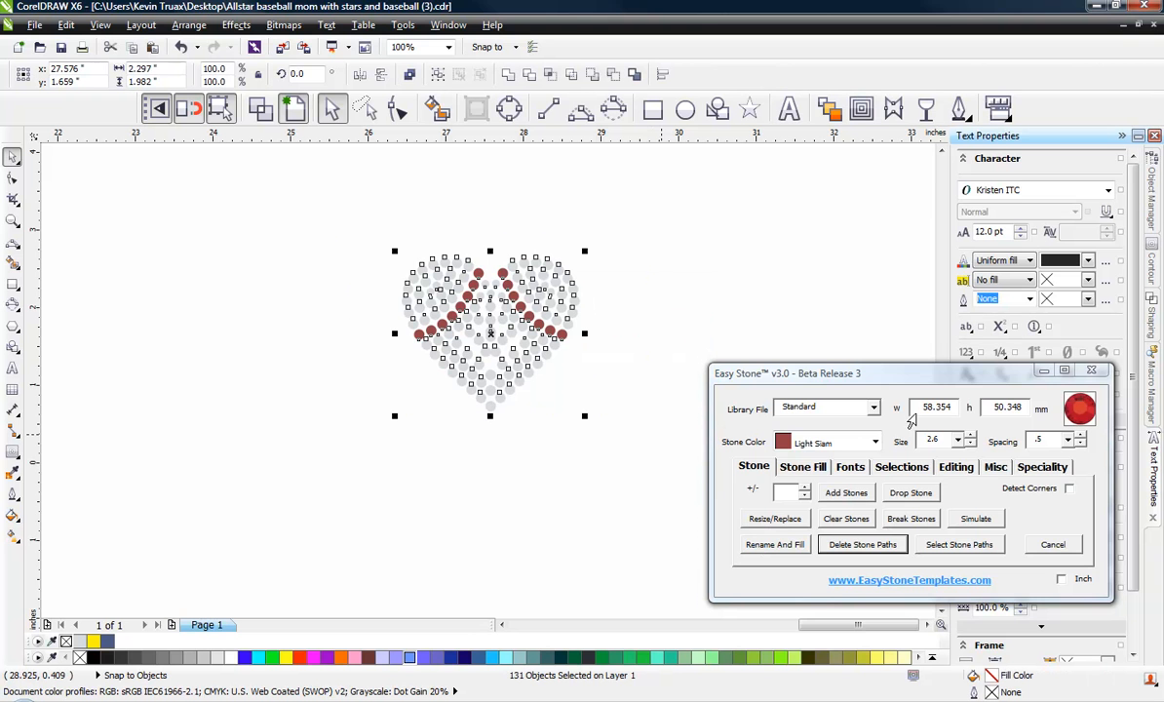
{"action": "left_click", "coordinate": [995, 467]}
{"action": "left_click", "coordinate": [775, 519]}
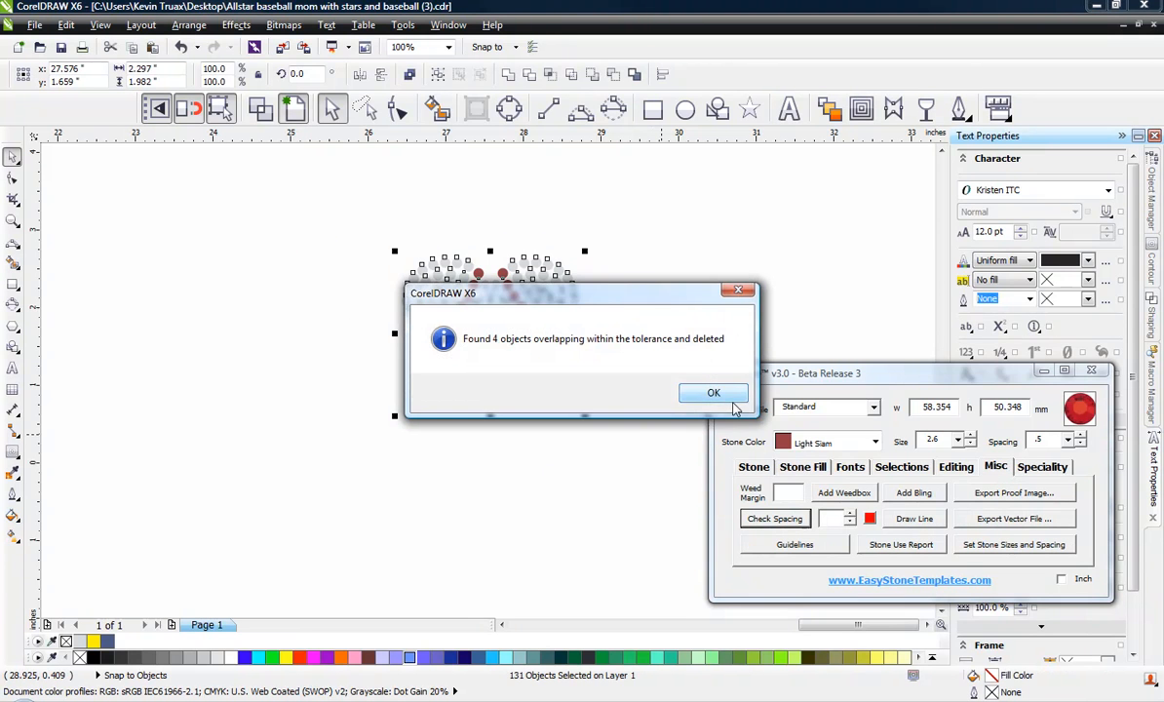
{"action": "left_click", "coordinate": [730, 398]}
{"action": "left_click", "coordinate": [493, 317]}
Step: Nudge the left-hand Crystal stones below the five-stone row and copy one into the gap of the diagonal row
{"action": "scroll", "coordinate": [475, 338], "scroll_direction": "up", "scroll_amount": 4}
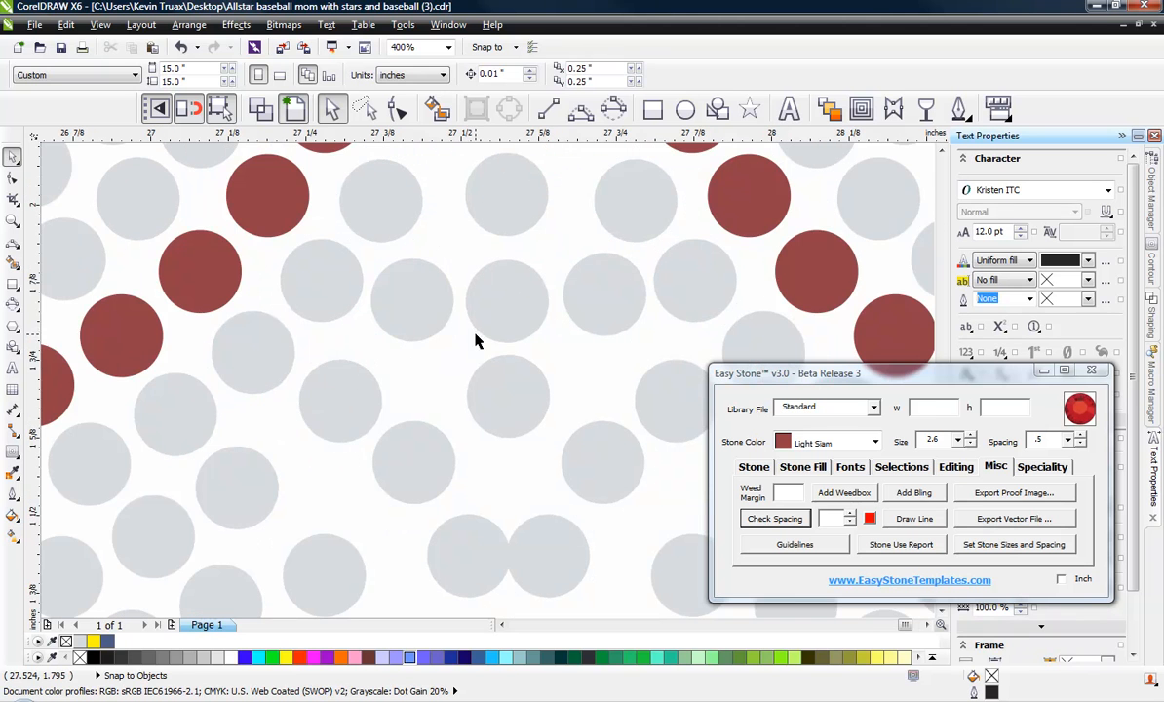
{"action": "left_click", "coordinate": [358, 378]}
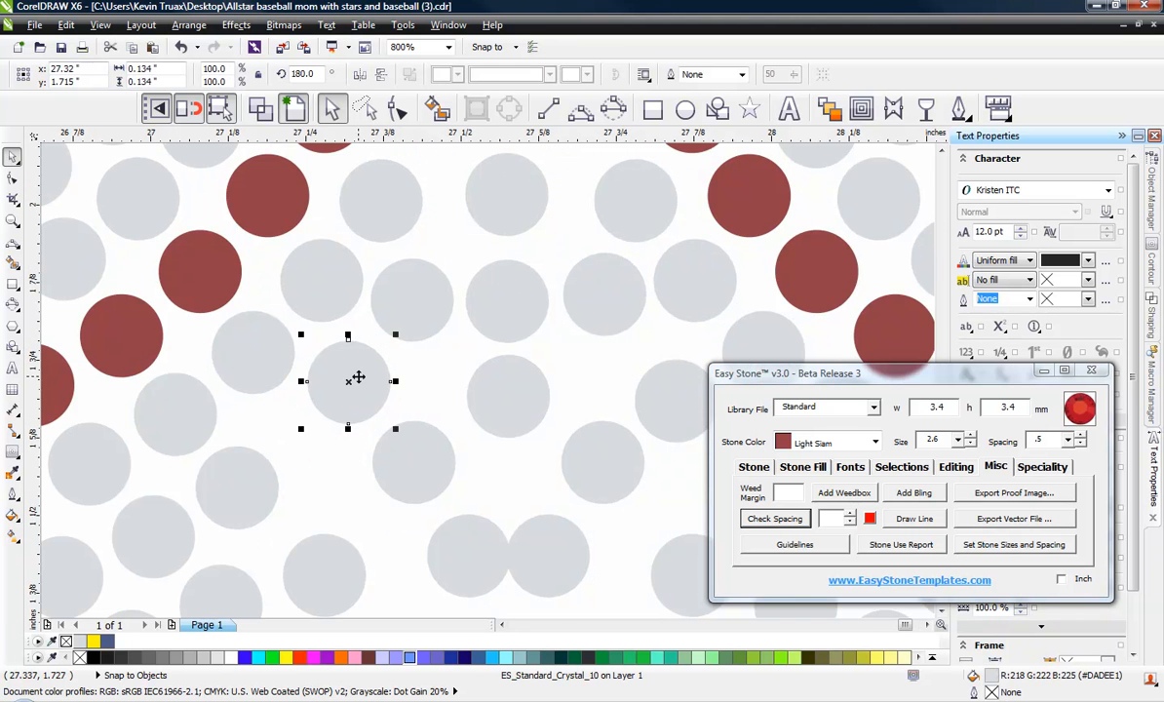
{"action": "scroll", "coordinate": [435, 348], "scroll_direction": "down", "scroll_amount": 1}
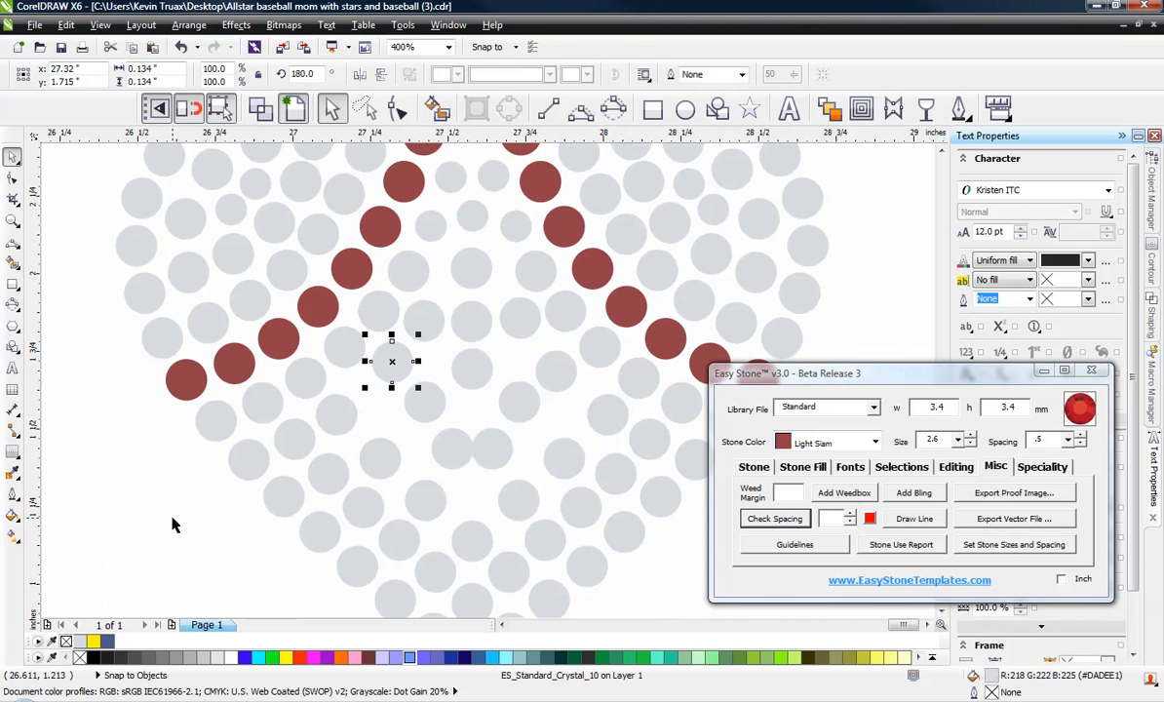
{"action": "left_click", "coordinate": [292, 441]}
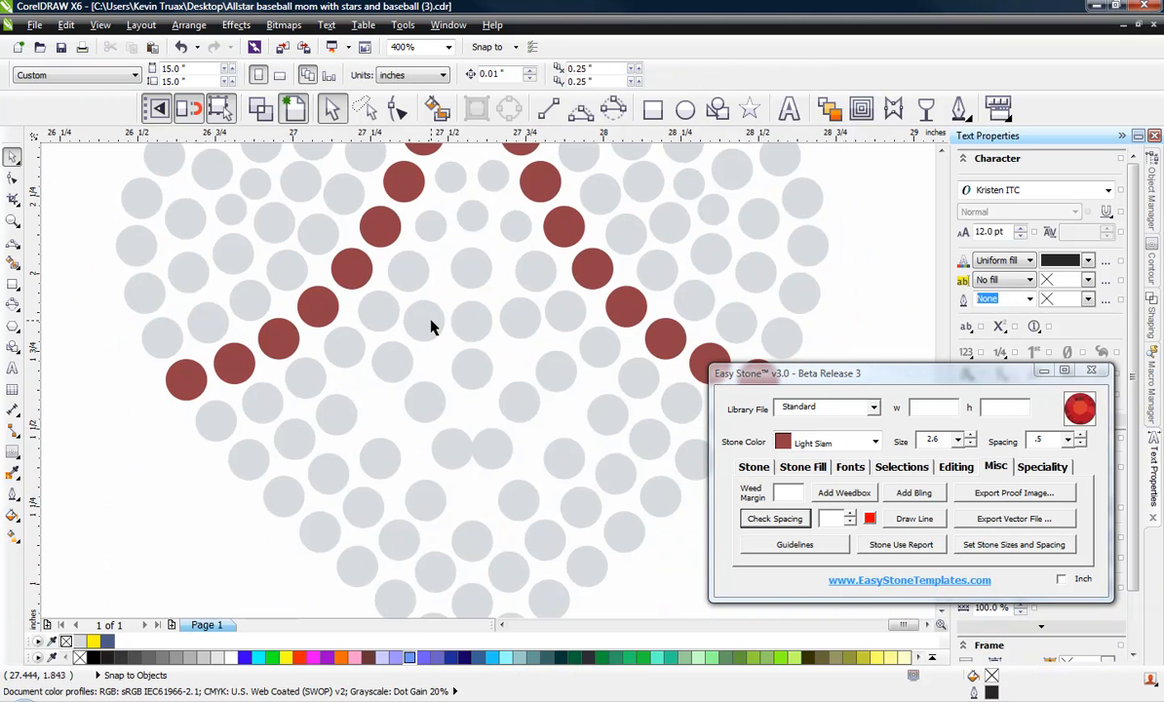
{"action": "scroll", "coordinate": [394, 371], "scroll_direction": "up", "scroll_amount": 1}
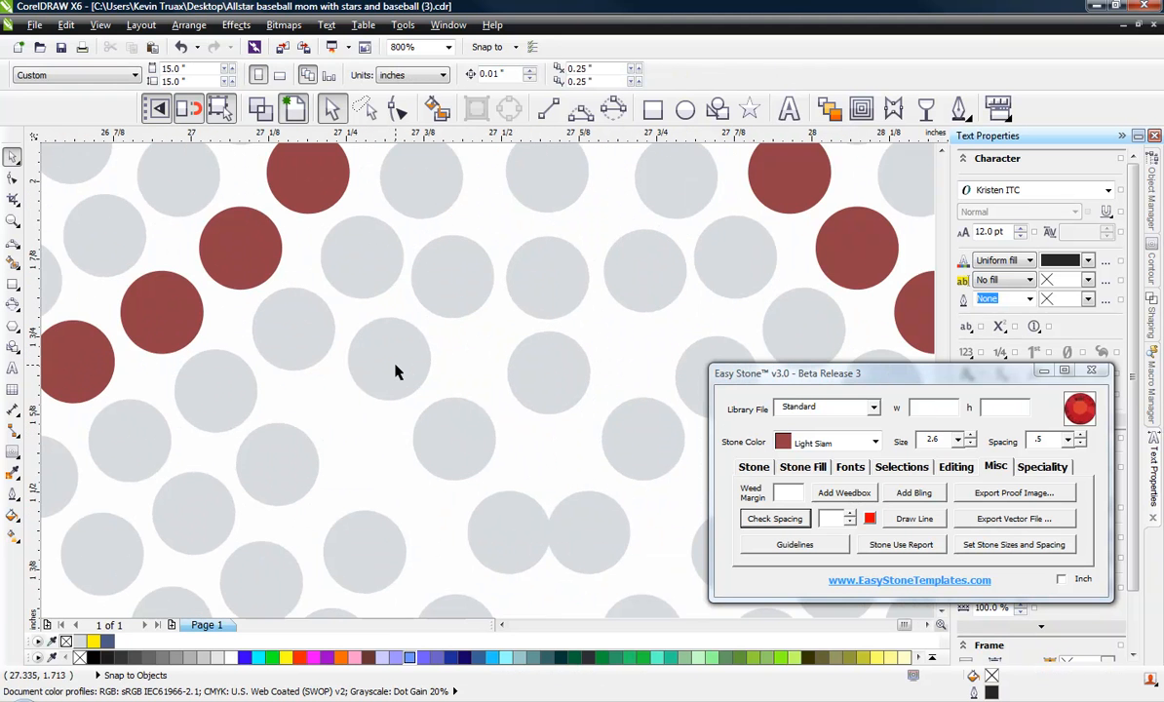
{"action": "left_click", "coordinate": [458, 262]}
{"action": "left_click_drag", "start_coordinate": [400, 353], "coordinate": [344, 408]}
Step: Draw a curve through the left diagonal row, from the five-stone row's inner left stone to the lower-left outer stone
{"action": "left_click", "coordinate": [580, 109]}
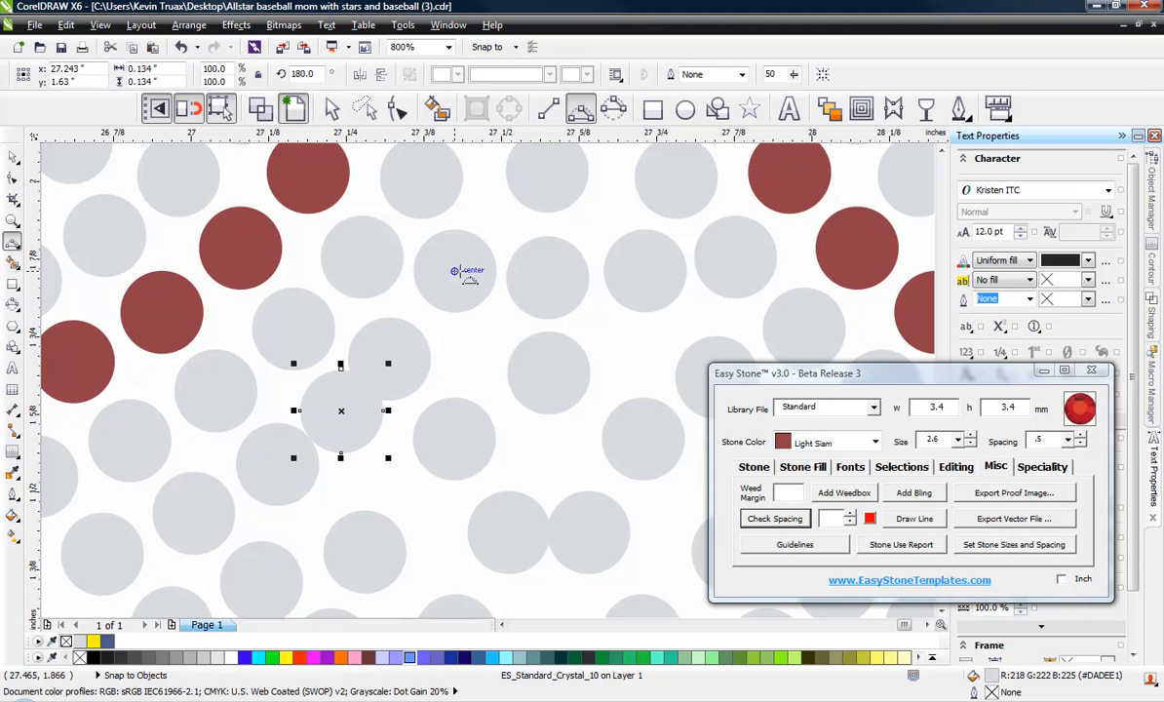
{"action": "mouse_move", "coordinate": [454, 271]}
{"action": "left_mouse_down"}
{"action": "mouse_move", "coordinate": [195, 509]}
{"action": "mouse_move", "coordinate": [102, 554]}
{"action": "left_mouse_up"}
{"action": "left_click", "coordinate": [289, 435]}
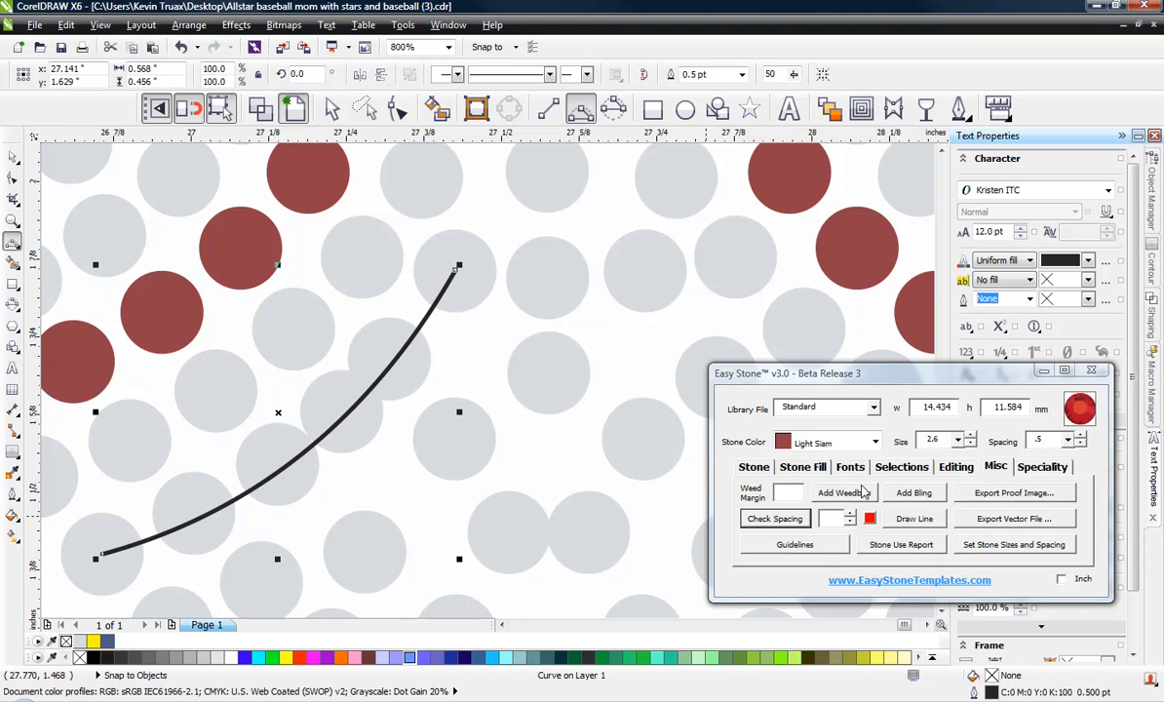
Step: Re-space the four Crystal stones between the end stones evenly along the curve
{"action": "left_click", "coordinate": [955, 468]}
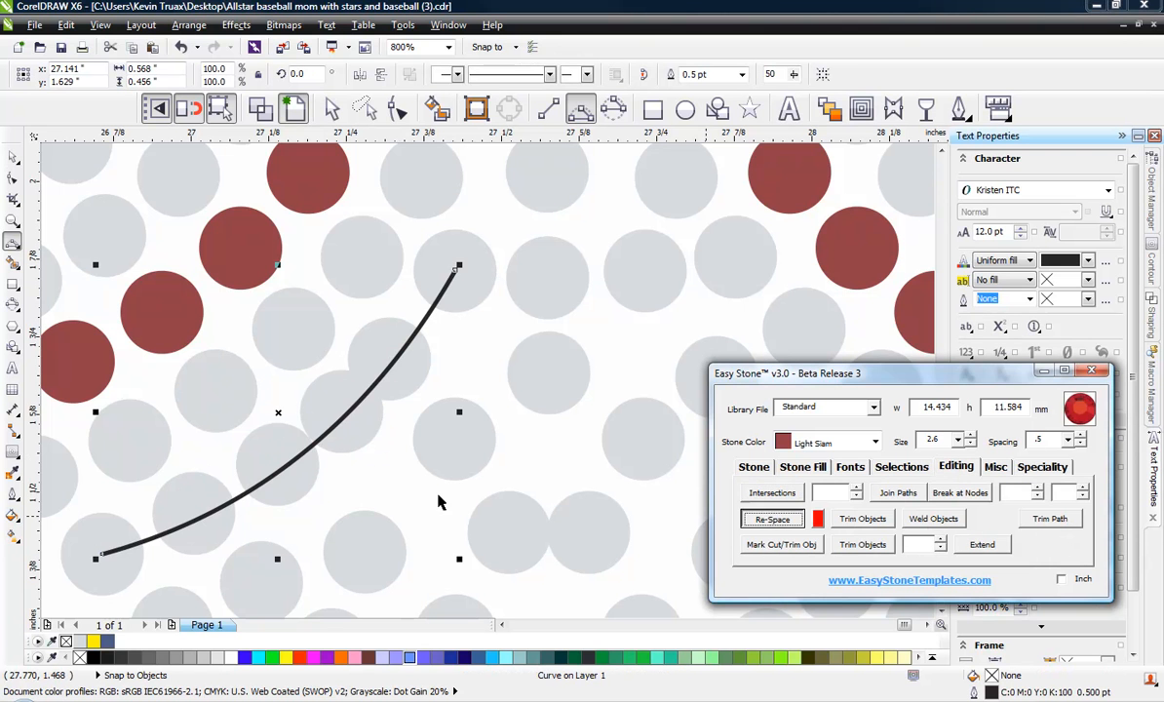
{"action": "left_click", "coordinate": [301, 472]}
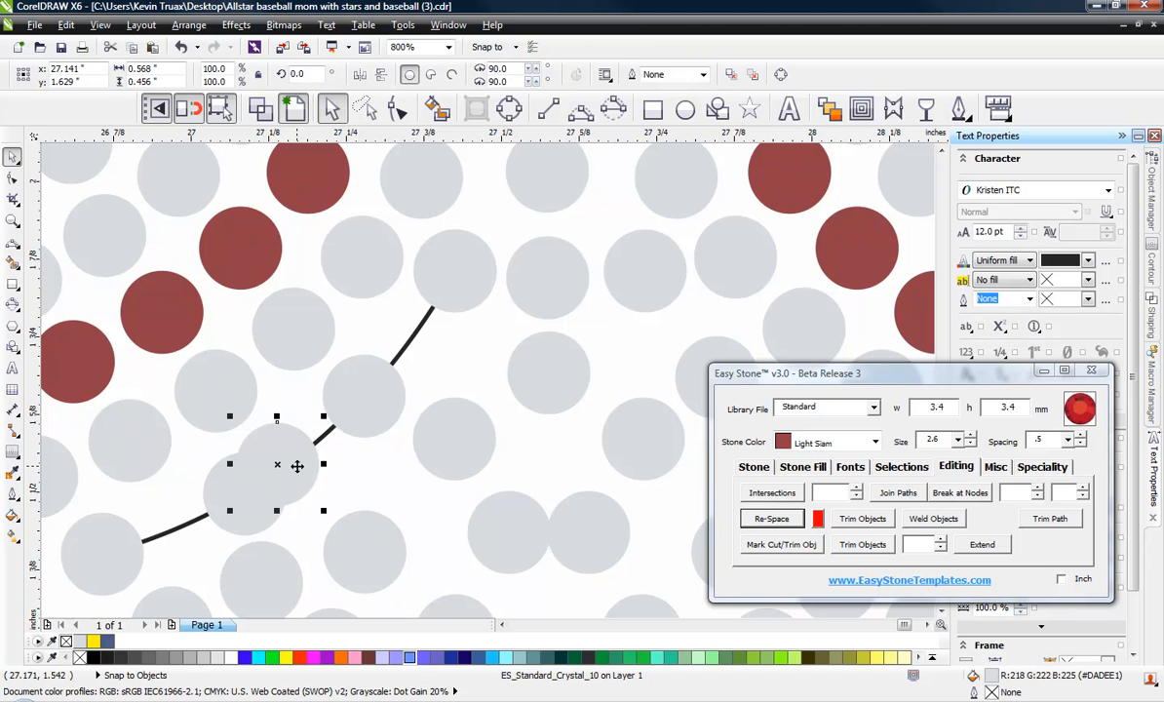
{"action": "left_click_drag", "start_coordinate": [297, 472], "coordinate": [413, 353]}
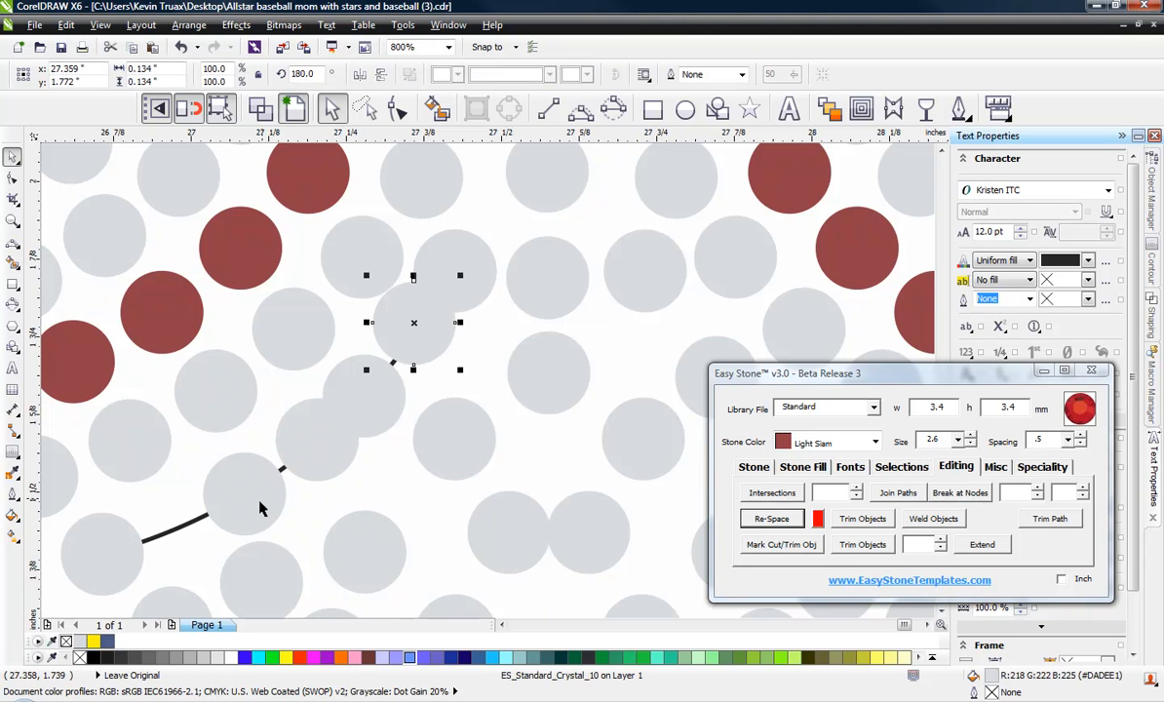
{"action": "left_click", "coordinate": [194, 523]}
{"action": "left_click", "coordinate": [749, 521]}
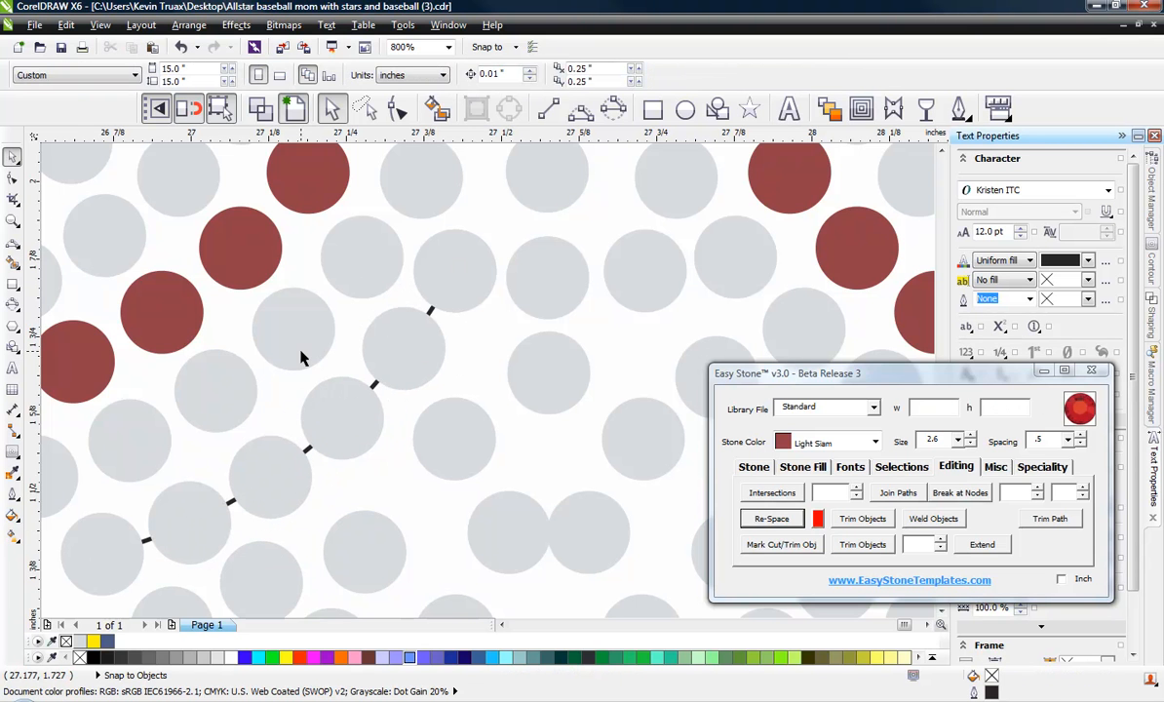
Step: Arrange two 3.4 Crystal stones side by side at the heart's centre beneath the five-stone row
{"action": "scroll", "coordinate": [285, 367], "scroll_direction": "down", "scroll_amount": 2}
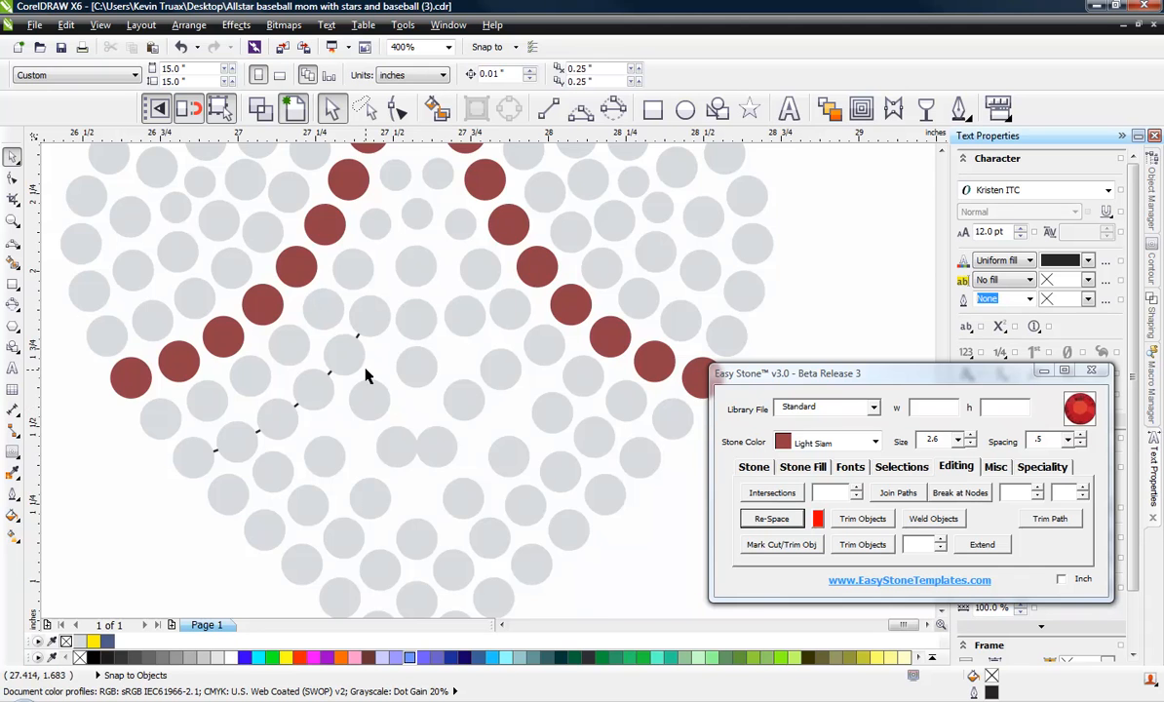
{"action": "scroll", "coordinate": [367, 376], "scroll_direction": "up", "scroll_amount": 2}
{"action": "left_click_drag", "start_coordinate": [454, 340], "coordinate": [538, 361]}
{"action": "key", "text": "Escape"}
{"action": "scroll", "coordinate": [408, 372], "scroll_direction": "down", "scroll_amount": 2}
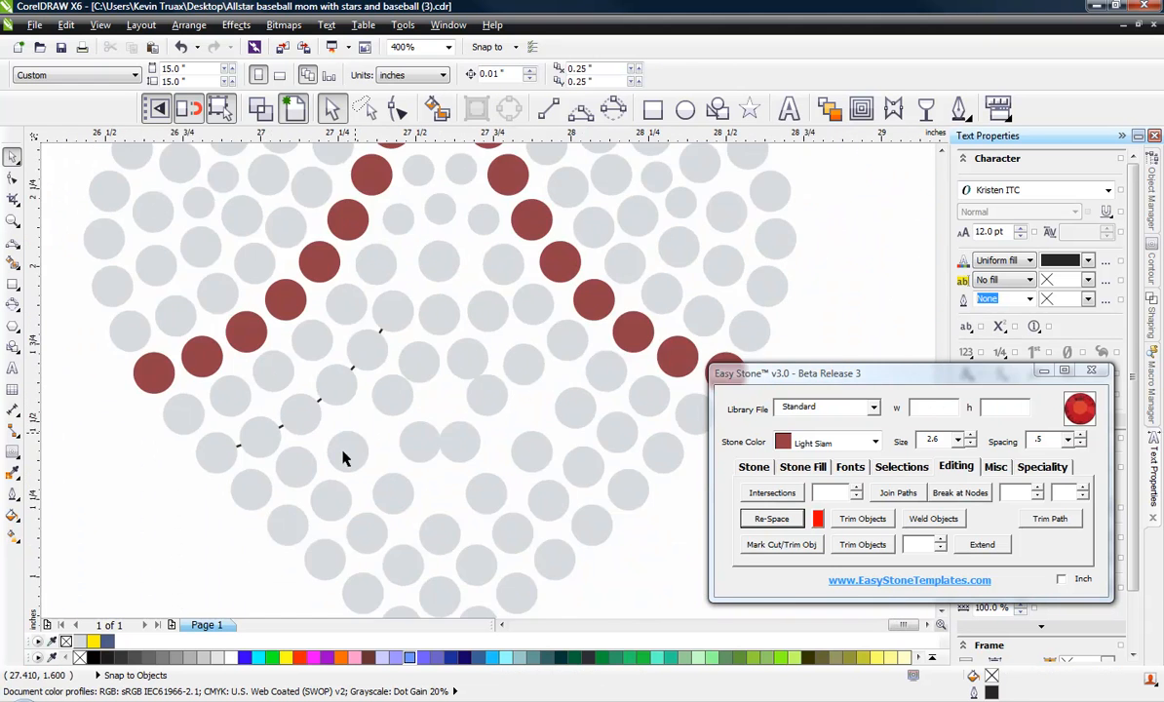
Step: Shift the Crystal stones just beneath the re-spaced diagonal row so that they run parallel to it
{"action": "scroll", "coordinate": [346, 458], "scroll_direction": "up", "scroll_amount": 2}
{"action": "left_click", "coordinate": [363, 452]}
{"action": "left_click_drag", "start_coordinate": [362, 451], "coordinate": [400, 403]}
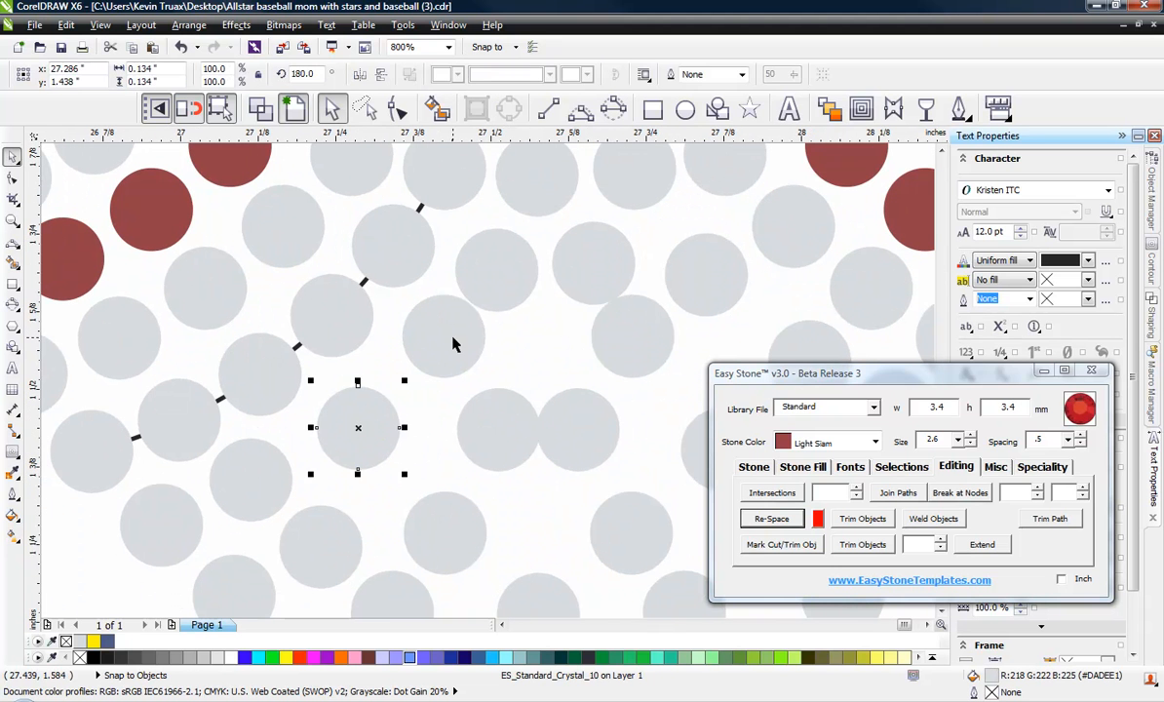
{"action": "left_click_drag", "start_coordinate": [452, 338], "coordinate": [439, 349]}
{"action": "left_click_drag", "start_coordinate": [357, 429], "coordinate": [435, 326]}
Step: Reposition the Crystal stones in the lower left half to even out the gaps in the inner diagonal rows
{"action": "scroll", "coordinate": [353, 432], "scroll_direction": "down", "scroll_amount": 2}
{"action": "scroll", "coordinate": [429, 424], "scroll_direction": "up", "scroll_amount": 2}
{"action": "left_click_drag", "start_coordinate": [425, 385], "coordinate": [337, 395]}
{"action": "left_click_drag", "start_coordinate": [324, 470], "coordinate": [354, 521]}
{"action": "scroll", "coordinate": [239, 391], "scroll_direction": "up", "scroll_amount": 1}
{"action": "left_click_drag", "start_coordinate": [239, 390], "coordinate": [217, 380]}
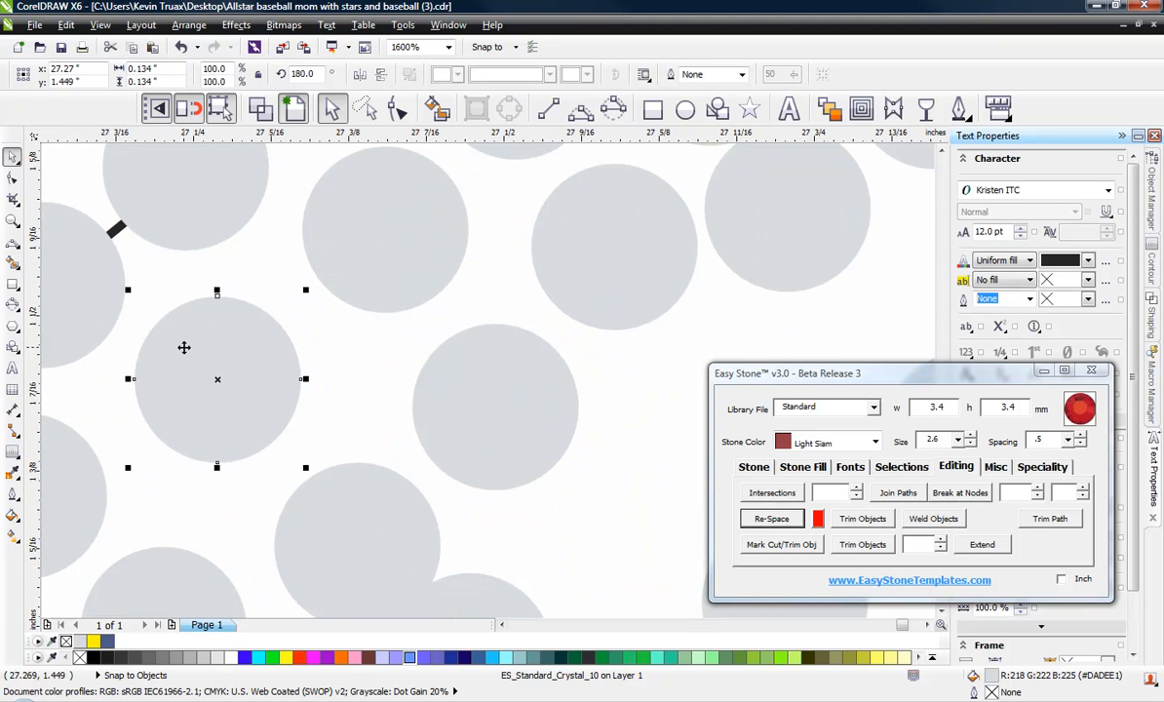
{"action": "scroll", "coordinate": [184, 347], "scroll_direction": "down", "scroll_amount": 1}
{"action": "left_click_drag", "start_coordinate": [273, 454], "coordinate": [257, 438]}
Step: Adjust the innermost Crystal stones above the heart's bottom tip to fit the left half's diagonal rows
{"action": "left_click", "coordinate": [452, 406]}
{"action": "scroll", "coordinate": [402, 452], "scroll_direction": "down", "scroll_amount": 1}
{"action": "scroll", "coordinate": [379, 462], "scroll_direction": "up", "scroll_amount": 3}
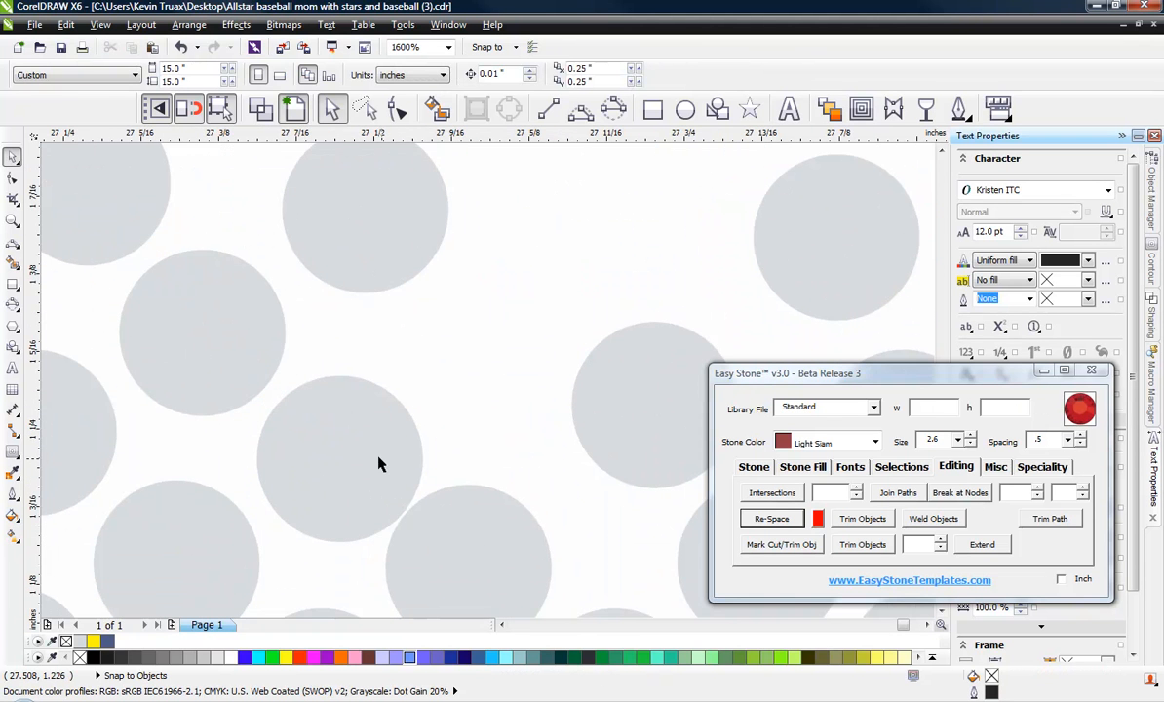
{"action": "left_click", "coordinate": [351, 448]}
{"action": "scroll", "coordinate": [478, 418], "scroll_direction": "down", "scroll_amount": 1}
{"action": "scroll", "coordinate": [494, 413], "scroll_direction": "down", "scroll_amount": 2}
{"action": "left_click", "coordinate": [502, 402]}
{"action": "scroll", "coordinate": [497, 382], "scroll_direction": "down", "scroll_amount": 1}
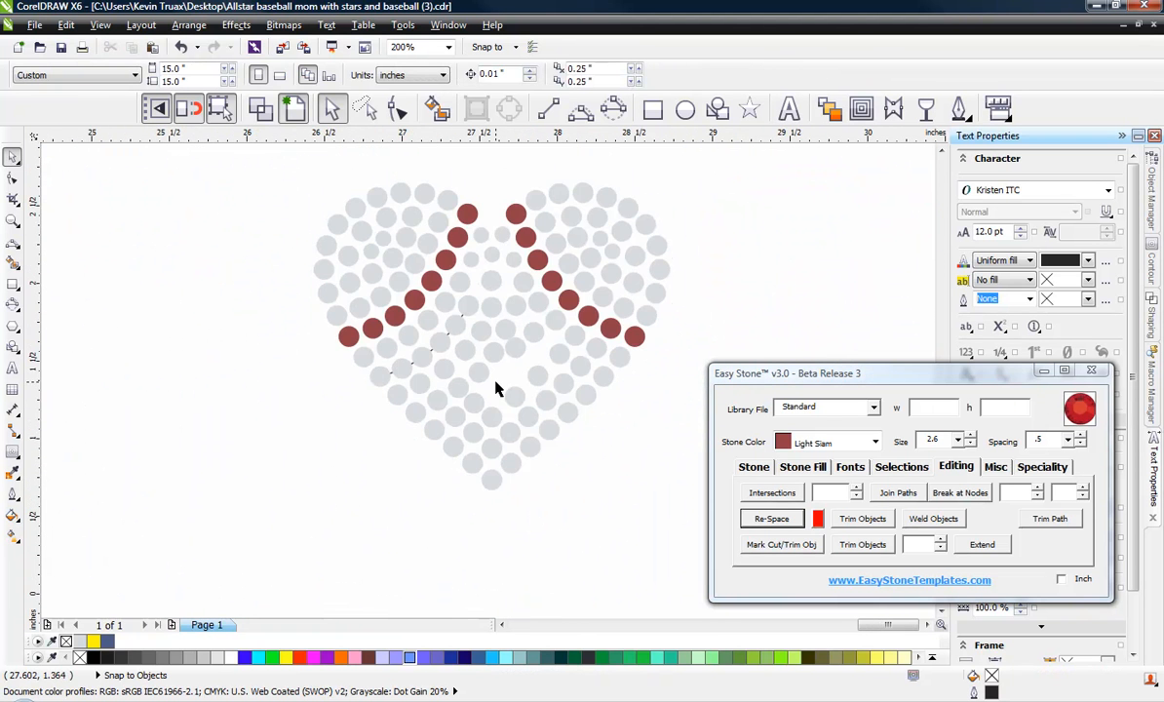
Step: Replace the heart's right half of stones with a mirrored copy of the adjusted left half
{"action": "left_click_drag", "start_coordinate": [698, 160], "coordinate": [489, 534]}
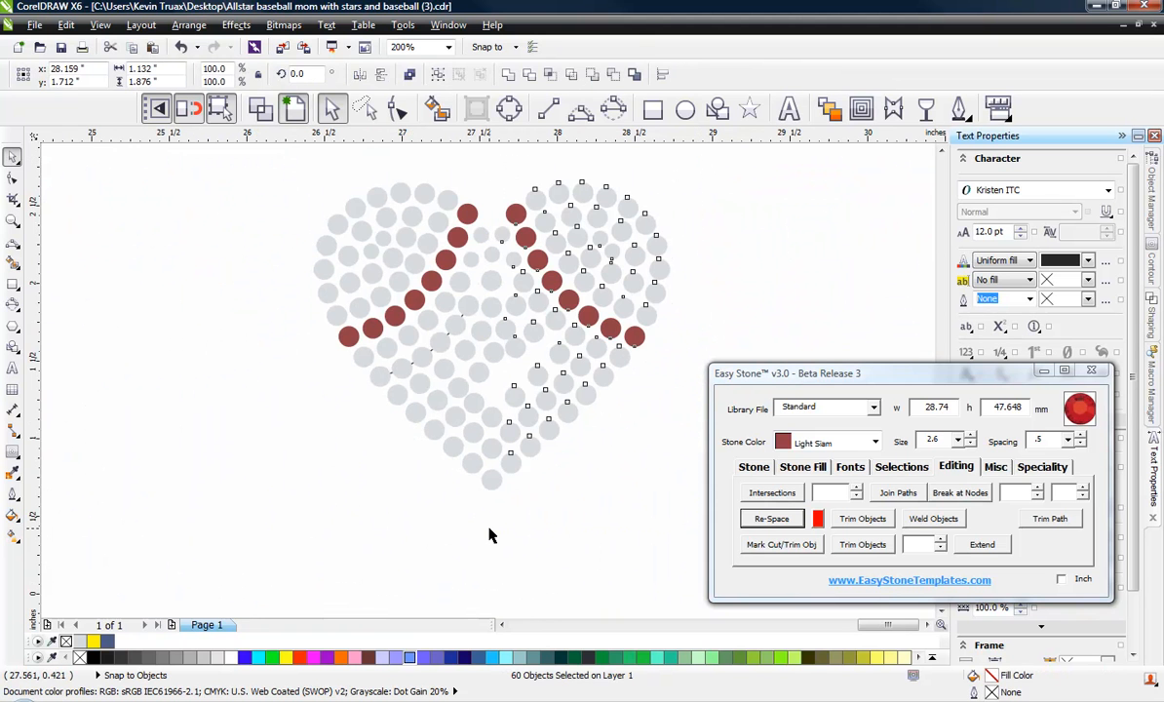
{"action": "key", "text": "Delete"}
{"action": "left_click_drag", "start_coordinate": [251, 172], "coordinate": [527, 546]}
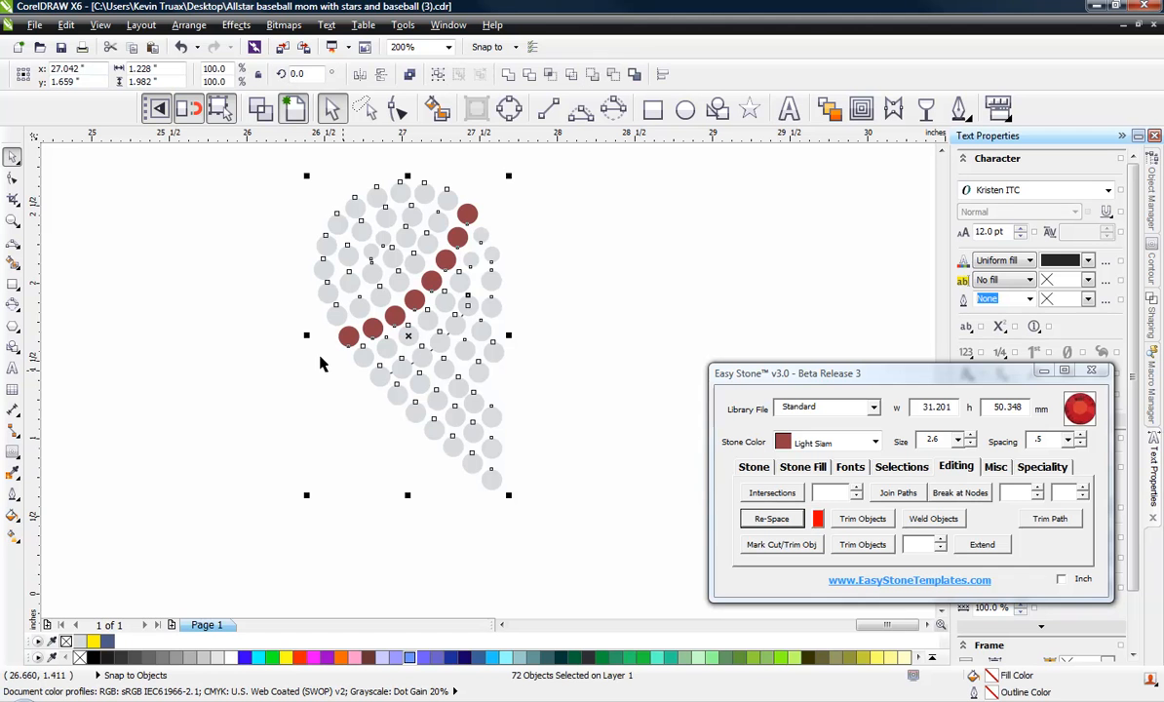
{"action": "left_click_drag", "start_coordinate": [306, 336], "coordinate": [482, 434]}
{"action": "scroll", "coordinate": [532, 434], "scroll_direction": "up", "scroll_amount": 2}
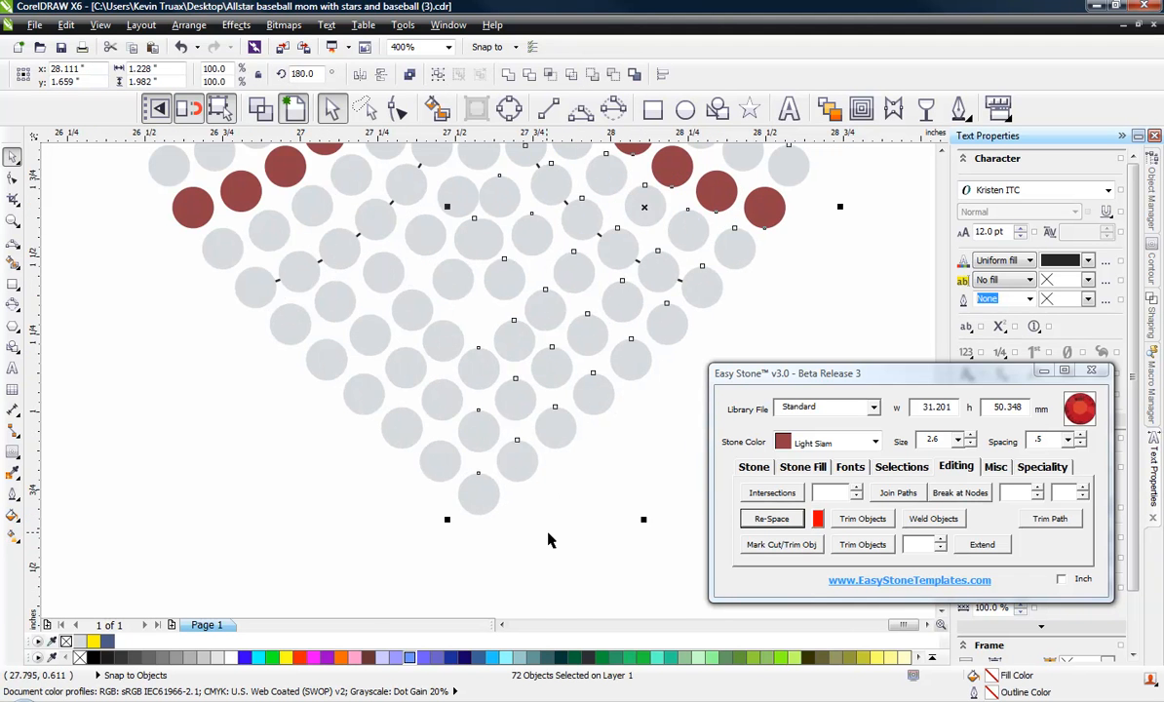
{"action": "left_click", "coordinate": [548, 535]}
Step: Copy the centre Crystal stone into the gap beneath the two stones below it and resize the copy to 2.6
{"action": "scroll", "coordinate": [467, 269], "scroll_direction": "up", "scroll_amount": 1}
{"action": "left_click", "coordinate": [510, 240]}
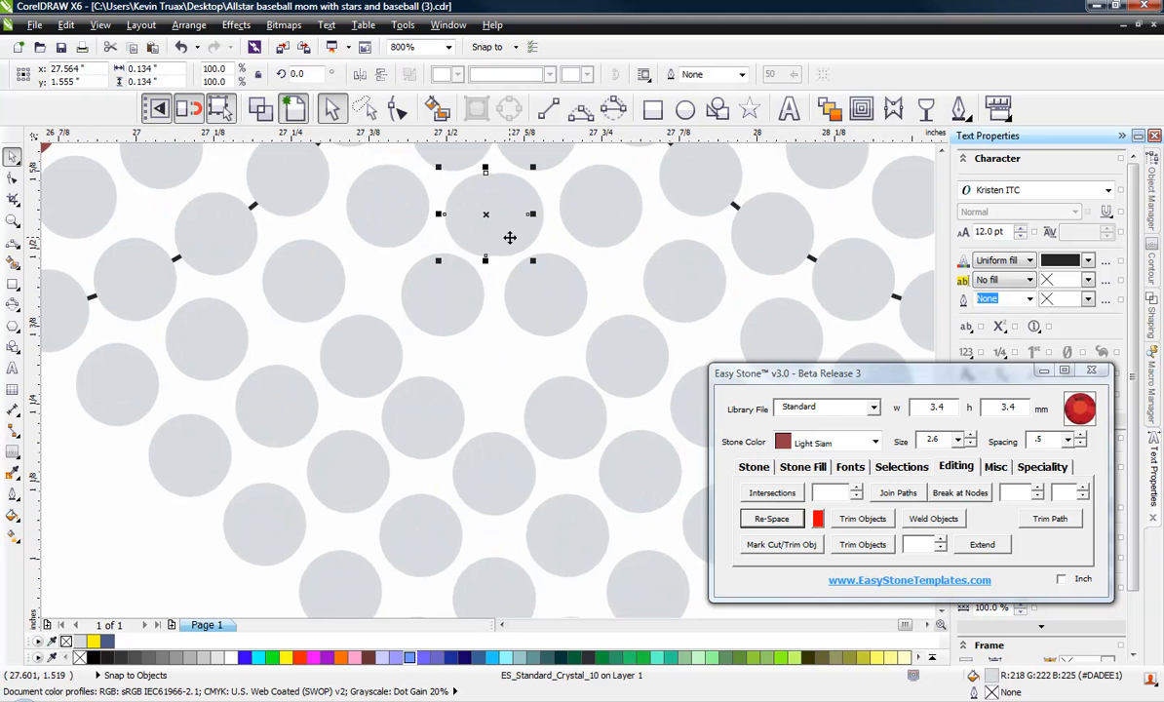
{"action": "left_click_drag", "start_coordinate": [503, 232], "coordinate": [511, 381]}
{"action": "left_click", "coordinate": [752, 468]}
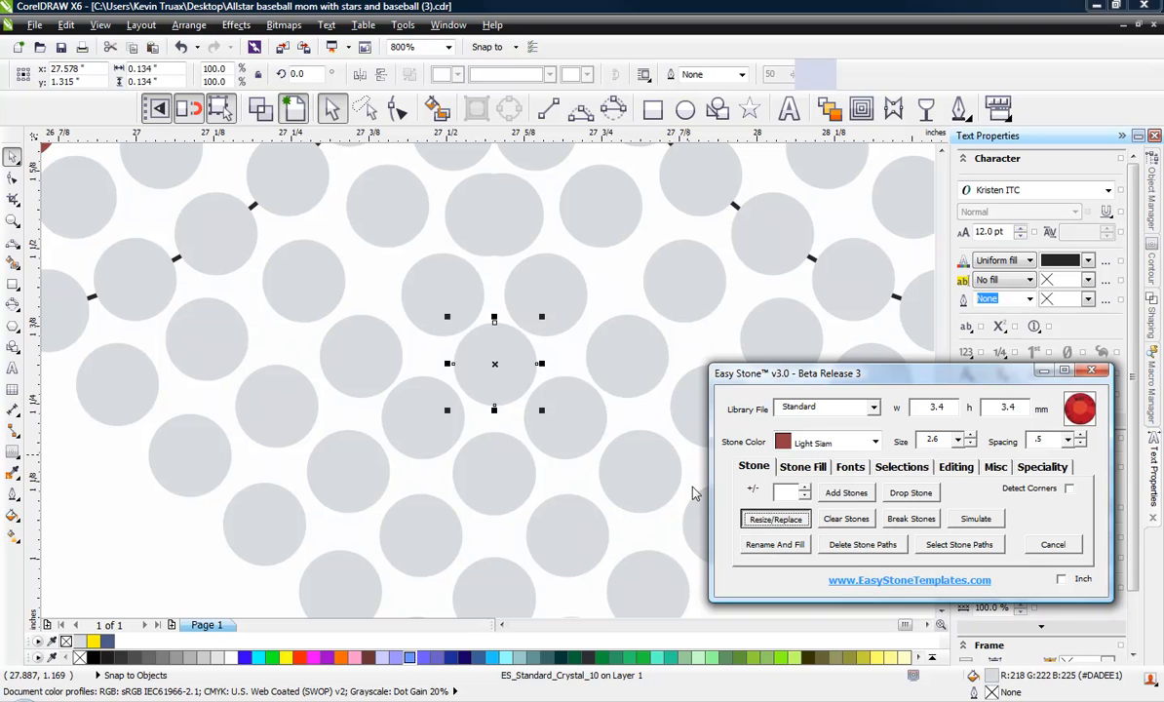
{"action": "left_click", "coordinate": [775, 518]}
Step: Delete the duplicate Crystal stone overlapping the centre stone above the paired stones
{"action": "left_click", "coordinate": [517, 216]}
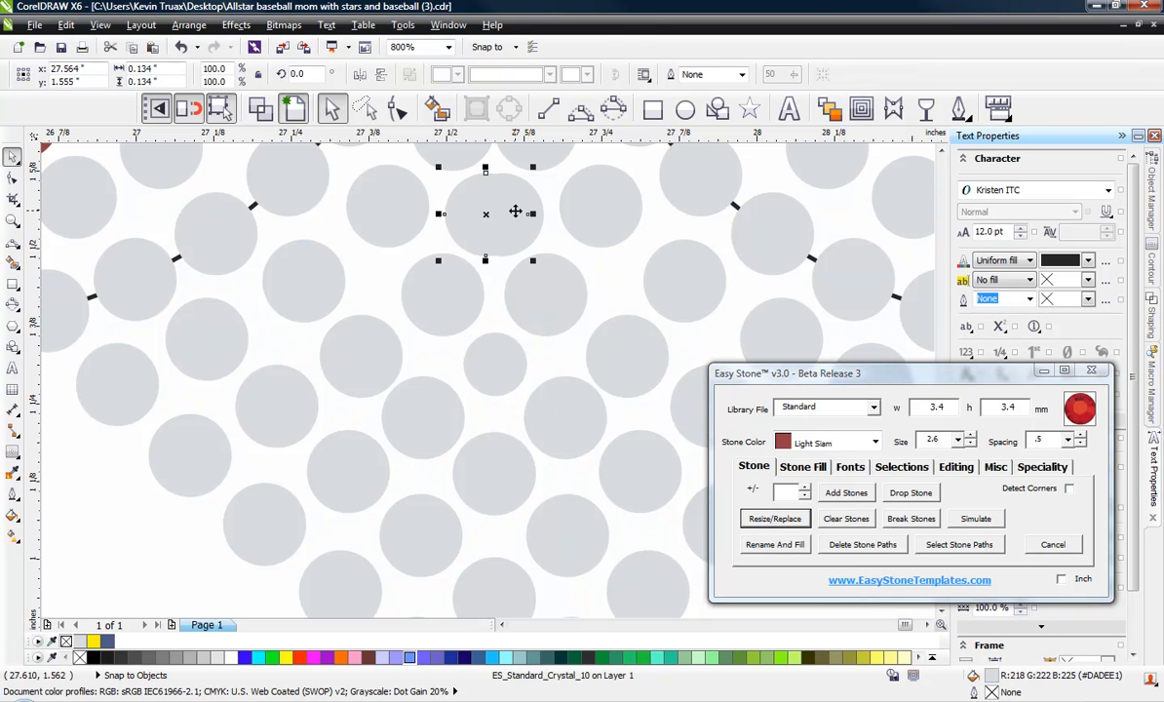
{"action": "key", "text": "Delete"}
{"action": "left_click", "coordinate": [479, 211]}
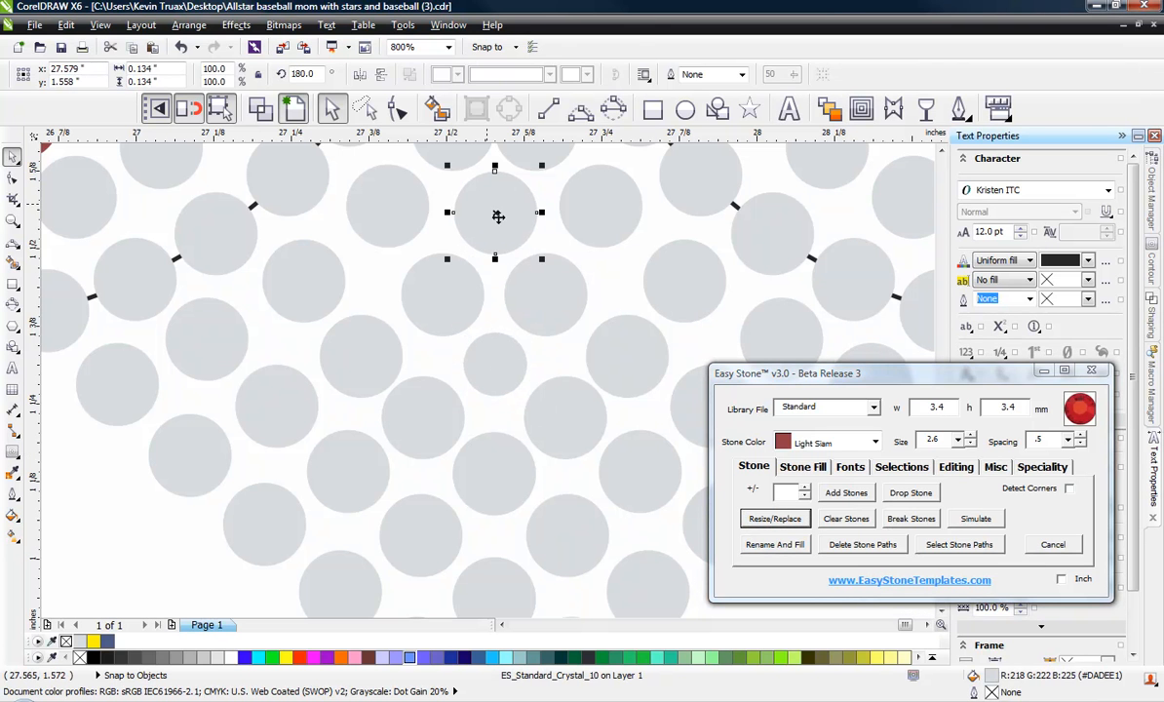
{"action": "scroll", "coordinate": [394, 293], "scroll_direction": "down", "scroll_amount": 1}
{"action": "left_click", "coordinate": [290, 531]}
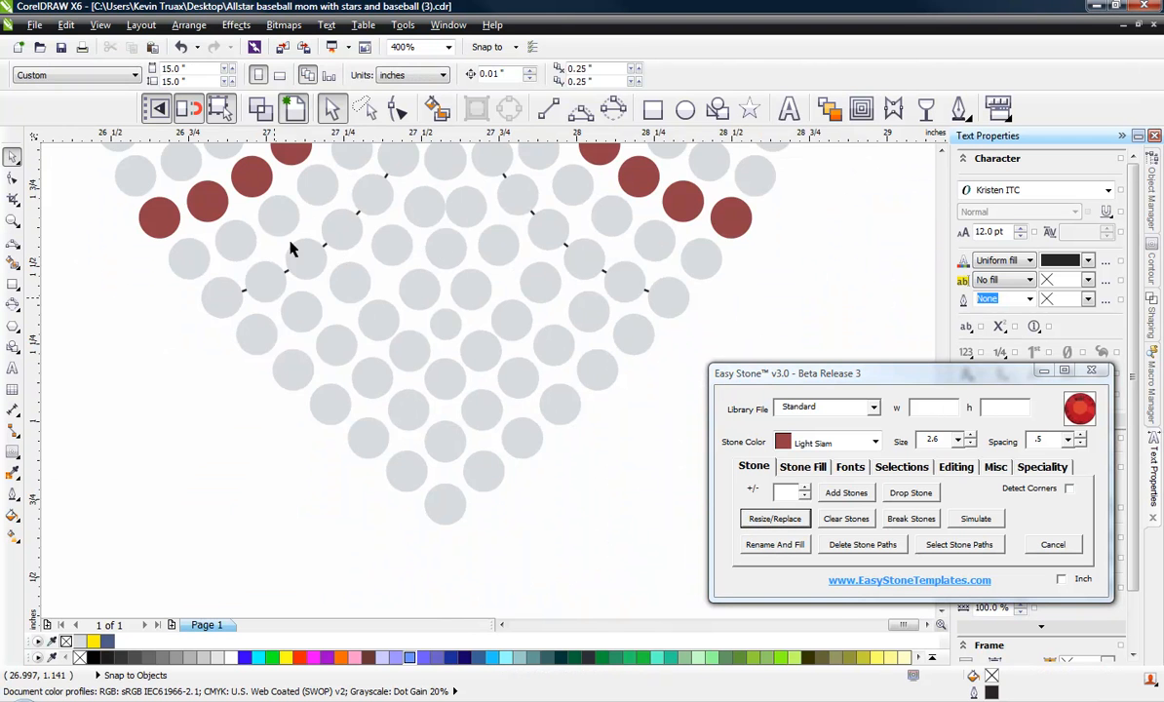
Step: Spread apart the two touching 3.4 Crystal stones beneath the heart's five-stone row
{"action": "scroll", "coordinate": [292, 209], "scroll_direction": "up", "scroll_amount": 1}
{"action": "scroll", "coordinate": [429, 312], "scroll_direction": "up", "scroll_amount": 1}
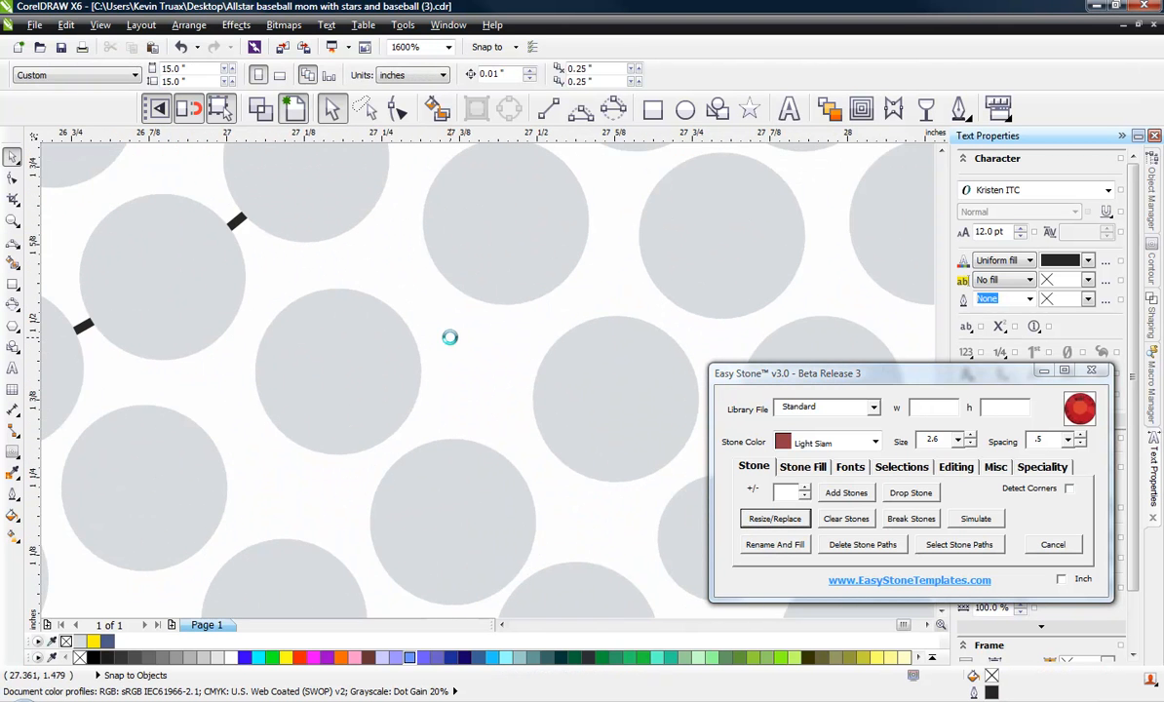
{"action": "scroll", "coordinate": [449, 335], "scroll_direction": "down", "scroll_amount": 2}
{"action": "scroll", "coordinate": [504, 301], "scroll_direction": "up", "scroll_amount": 1}
{"action": "scroll", "coordinate": [497, 301], "scroll_direction": "up", "scroll_amount": 1}
{"action": "left_click", "coordinate": [476, 285]}
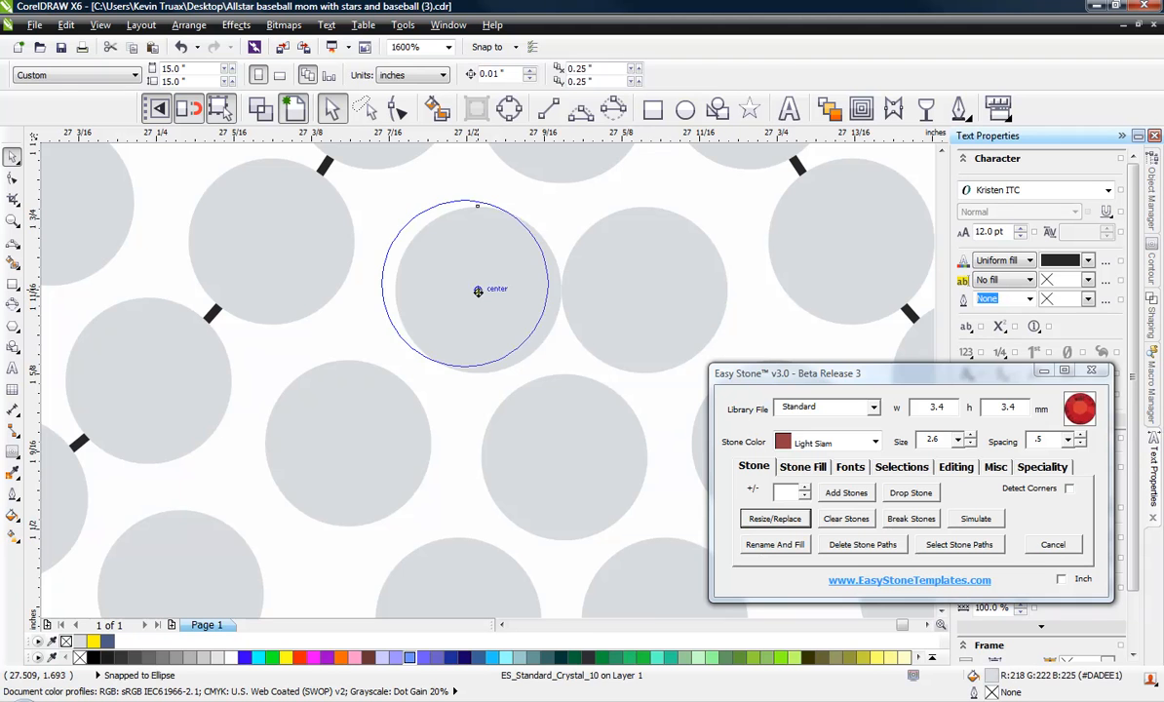
{"action": "left_click", "coordinate": [637, 295]}
{"action": "scroll", "coordinate": [502, 239], "scroll_direction": "down", "scroll_amount": 1}
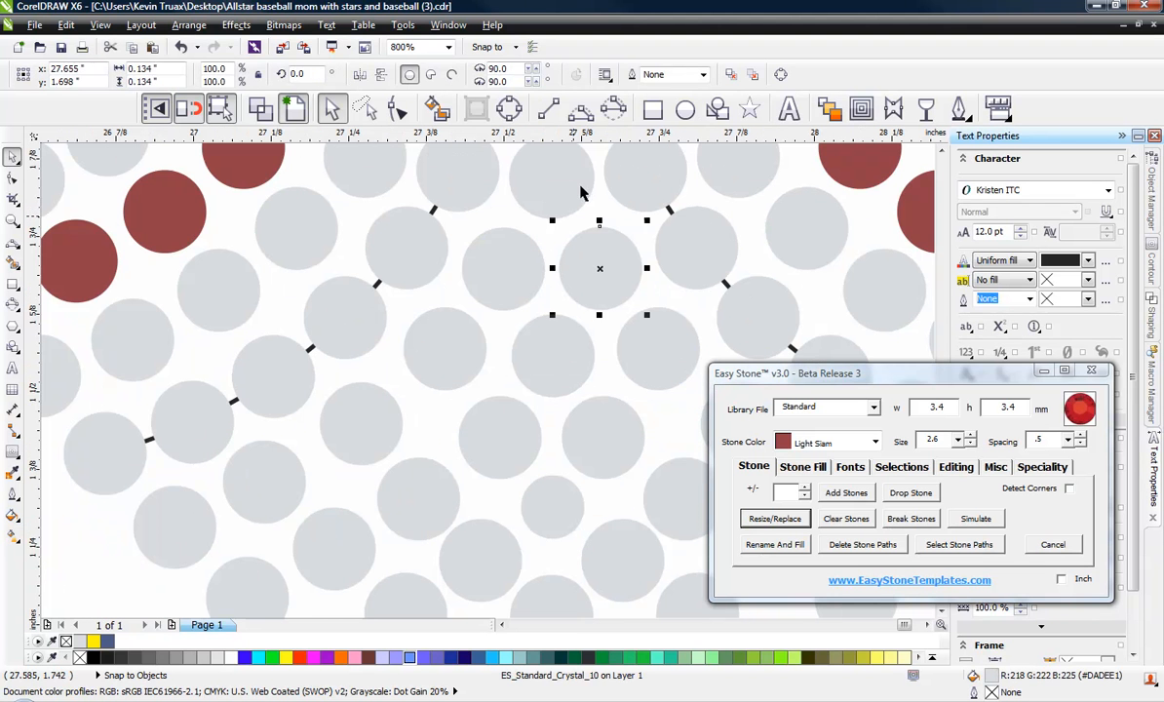
Step: Draw a three-point curve along the second inner diagonal row on the left half and Re-Space its stones along it
{"action": "left_click", "coordinate": [580, 108]}
{"action": "left_click_drag", "start_coordinate": [414, 363], "coordinate": [167, 533]}
{"action": "left_click", "coordinate": [359, 432]}
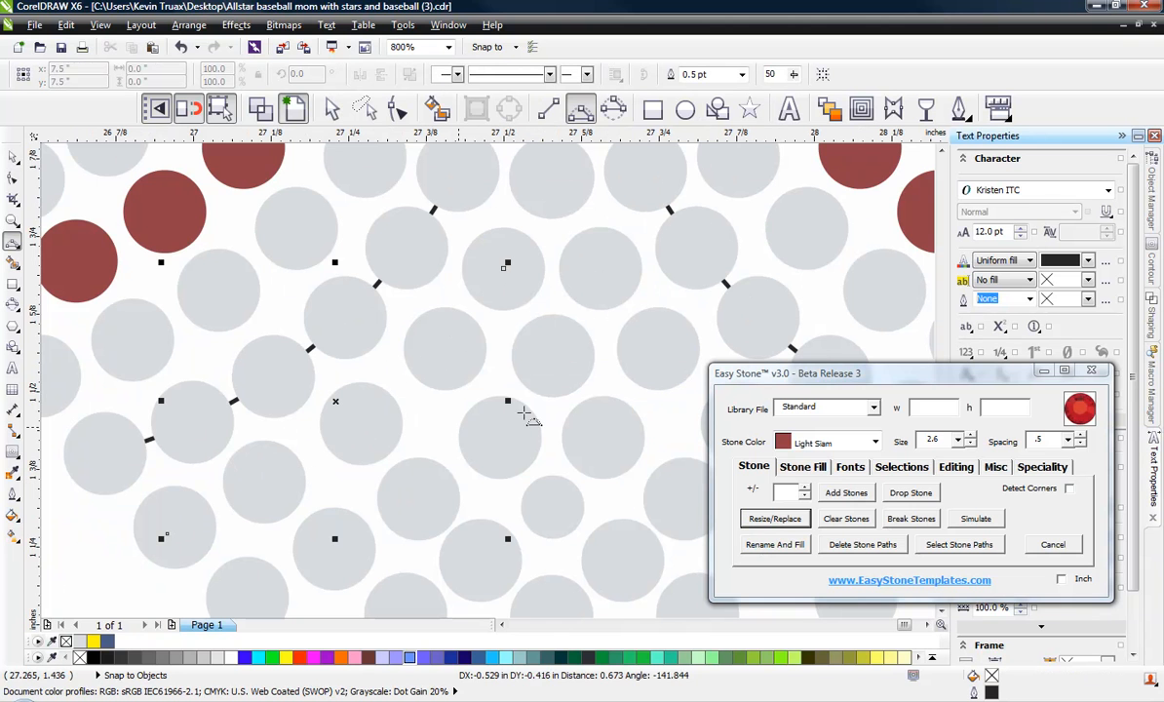
{"action": "left_click", "coordinate": [970, 467]}
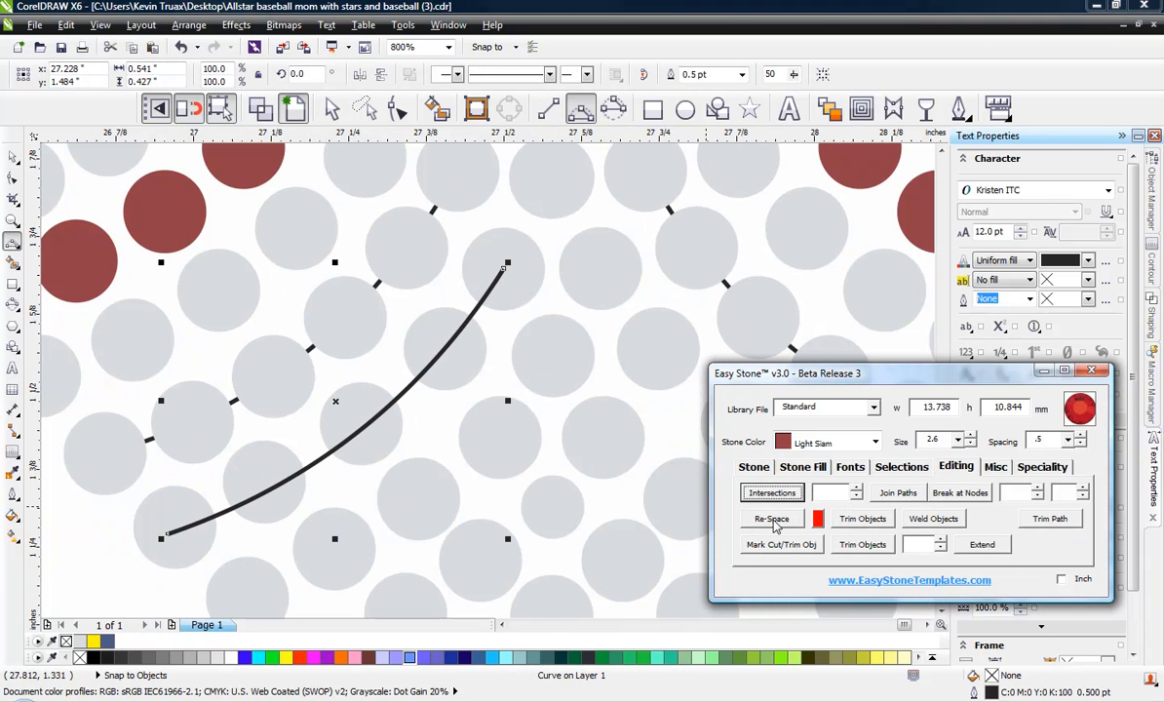
{"action": "left_click", "coordinate": [775, 523]}
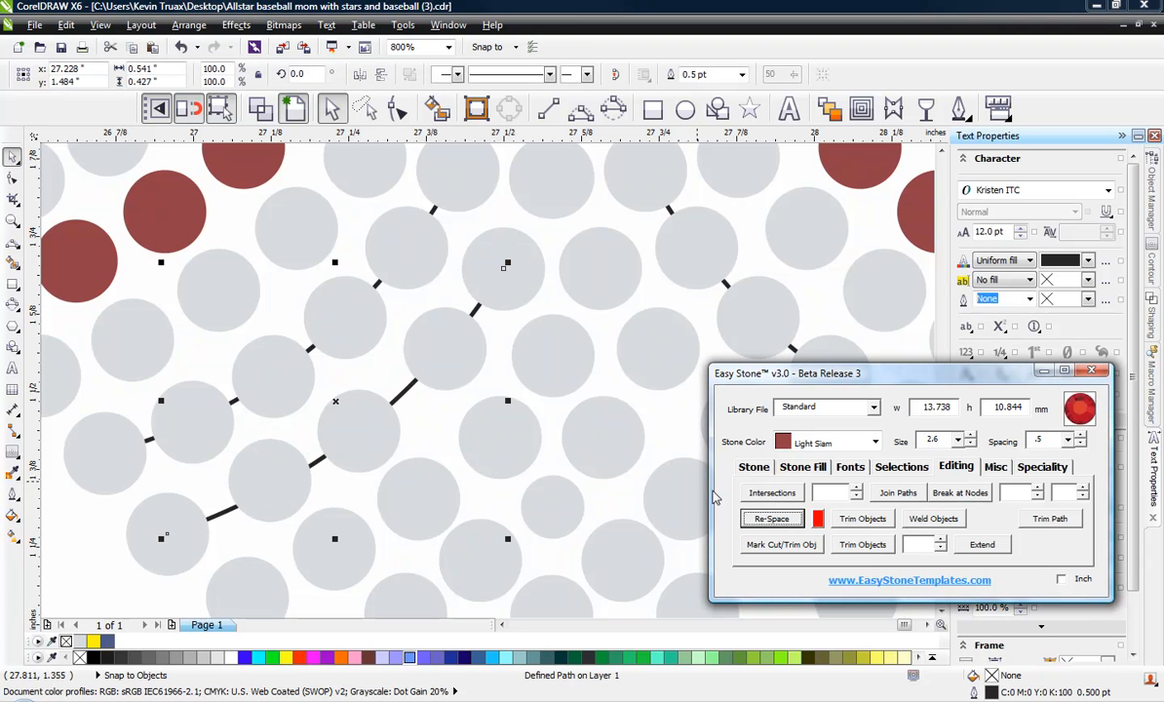
Step: Move the overlapping stone into the gap on the second diagonal curve and Re-Space the row's five stones again
{"action": "left_click", "coordinate": [760, 522]}
{"action": "left_click", "coordinate": [408, 429]}
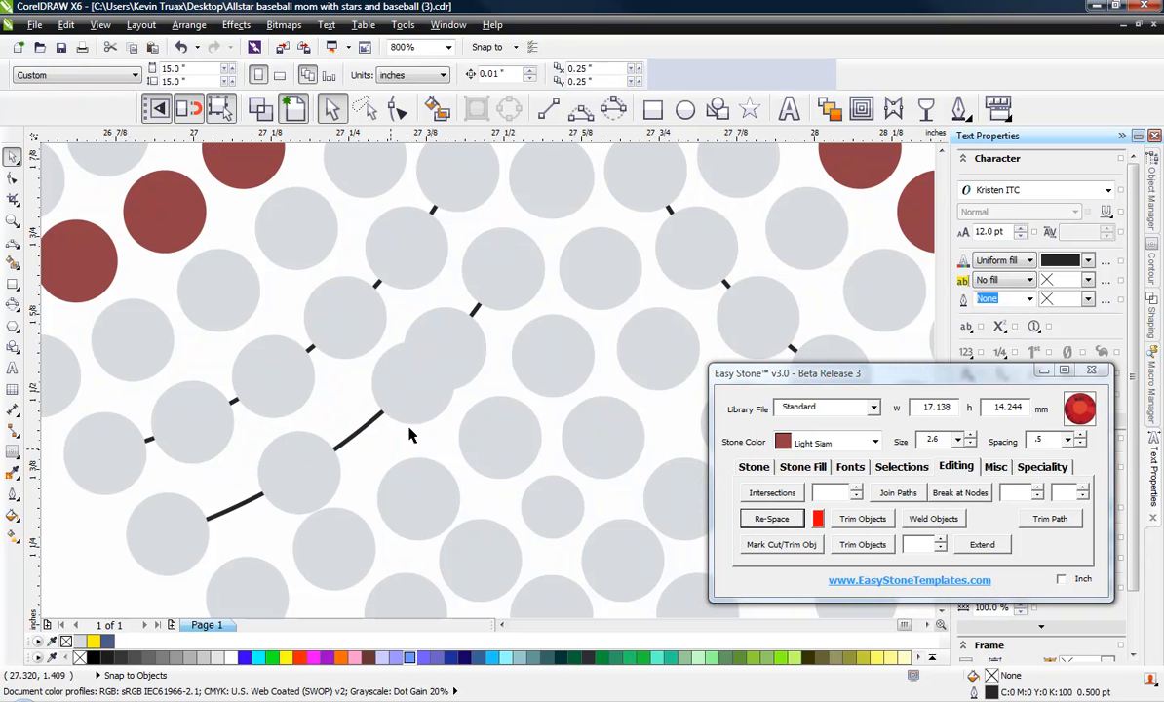
{"action": "left_click", "coordinate": [464, 361]}
{"action": "left_click_drag", "start_coordinate": [464, 360], "coordinate": [378, 431]}
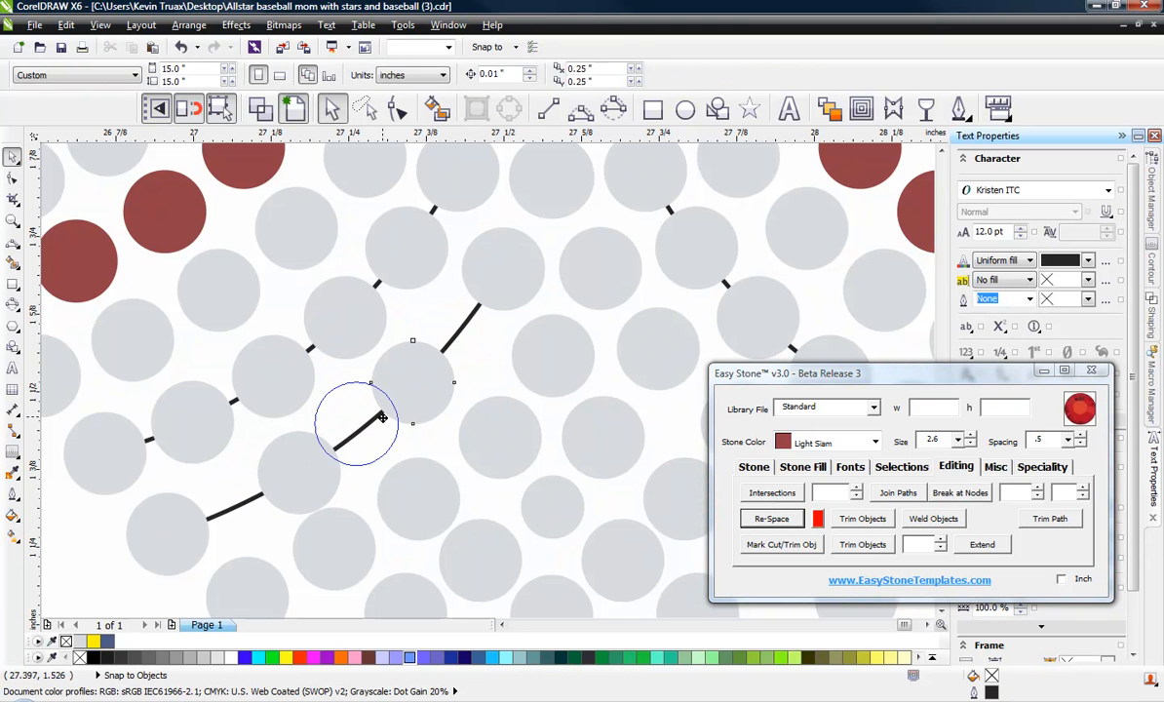
{"action": "left_click", "coordinate": [471, 317]}
{"action": "left_click", "coordinate": [745, 518]}
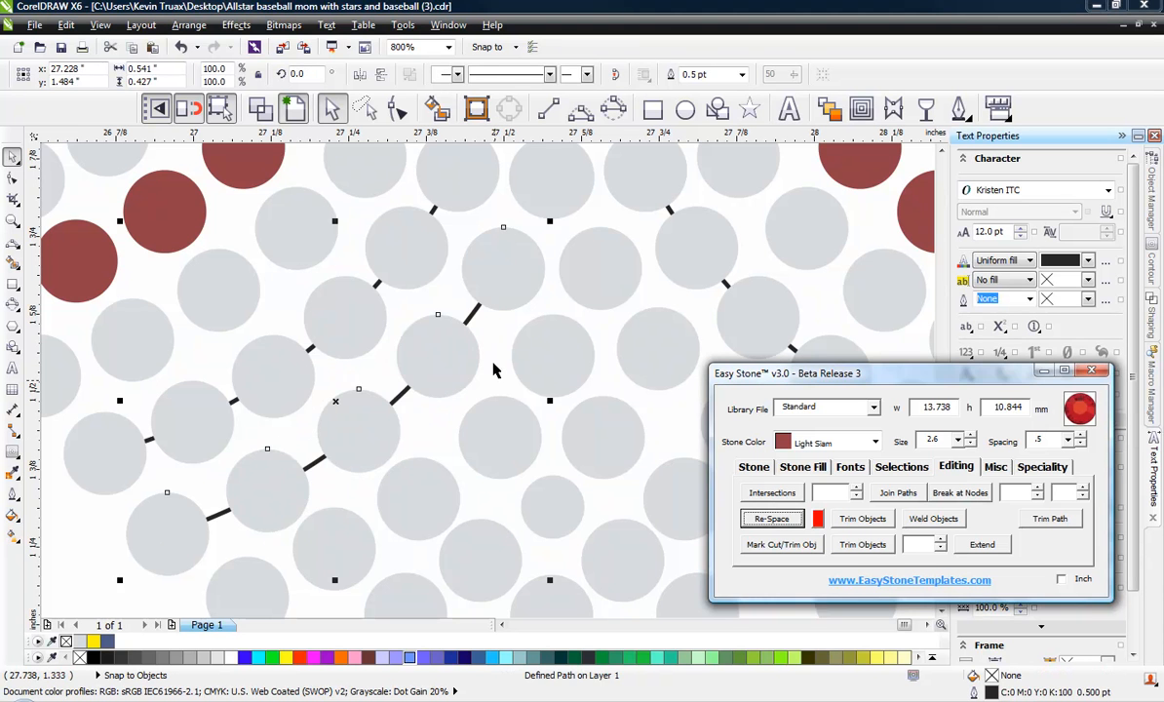
{"action": "key", "text": "Escape"}
Step: Delete the heart's right half again and rebuild it as a mirrored copy of the re-spaced left half
{"action": "scroll", "coordinate": [305, 369], "scroll_direction": "down", "scroll_amount": 3}
{"action": "scroll", "coordinate": [305, 369], "scroll_direction": "up", "scroll_amount": 2}
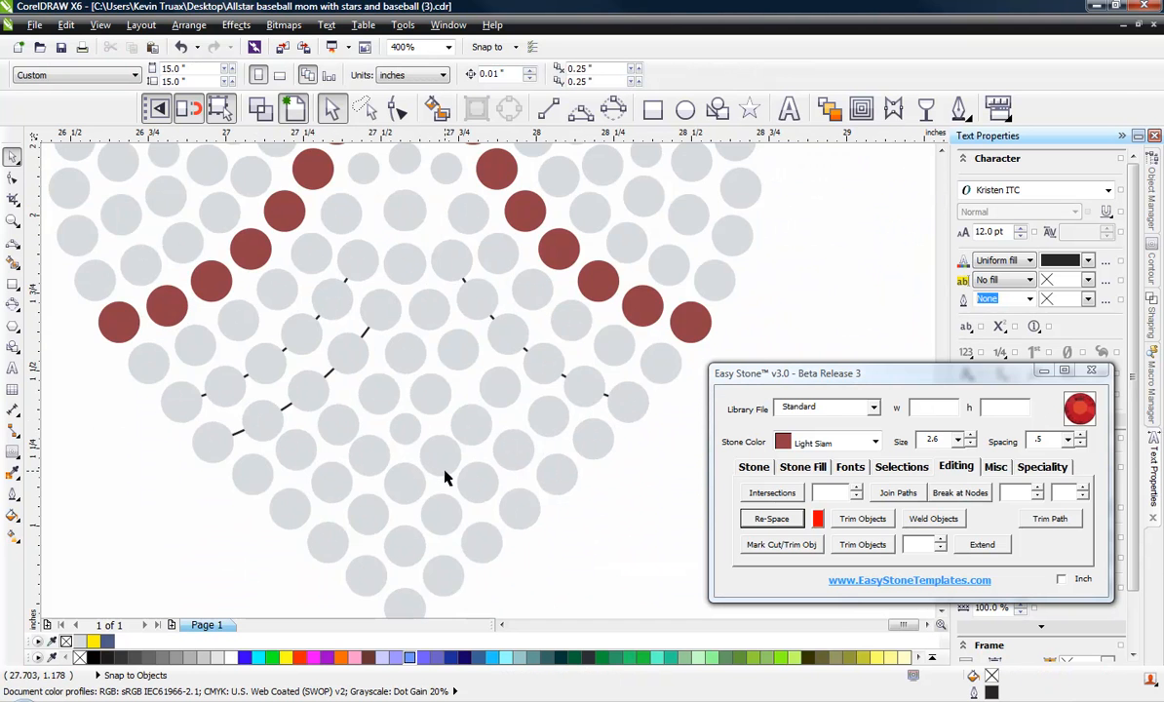
{"action": "scroll", "coordinate": [443, 477], "scroll_direction": "down", "scroll_amount": 1}
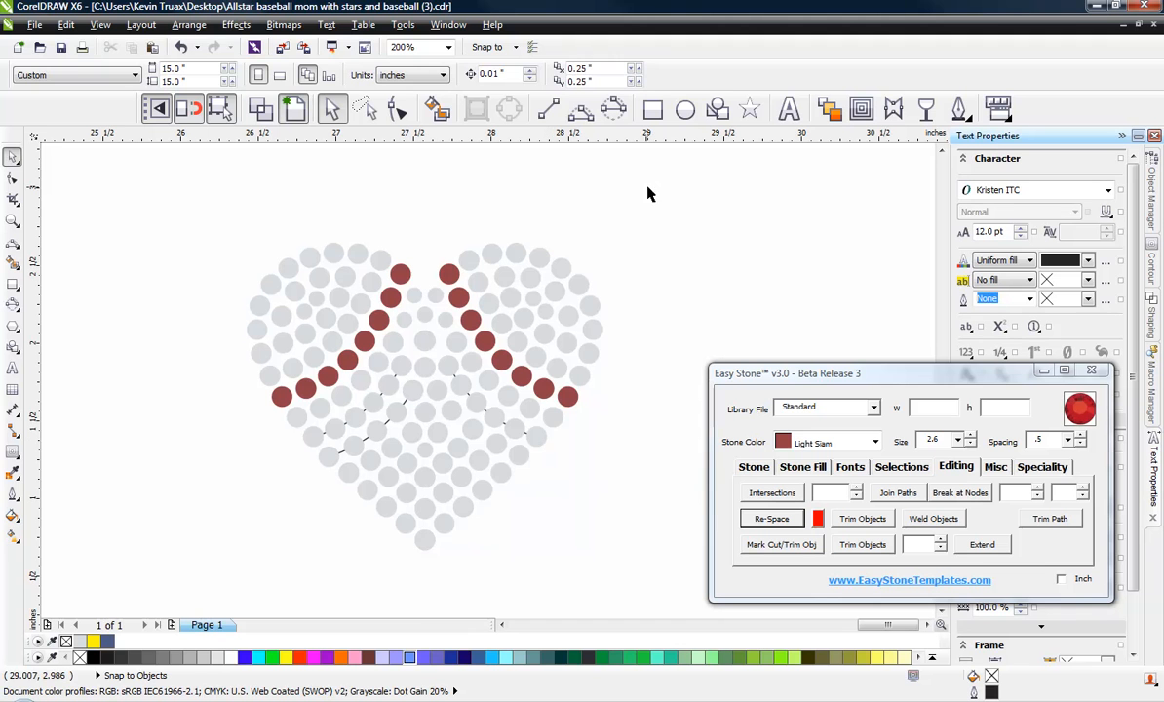
{"action": "left_click_drag", "start_coordinate": [604, 174], "coordinate": [423, 603]}
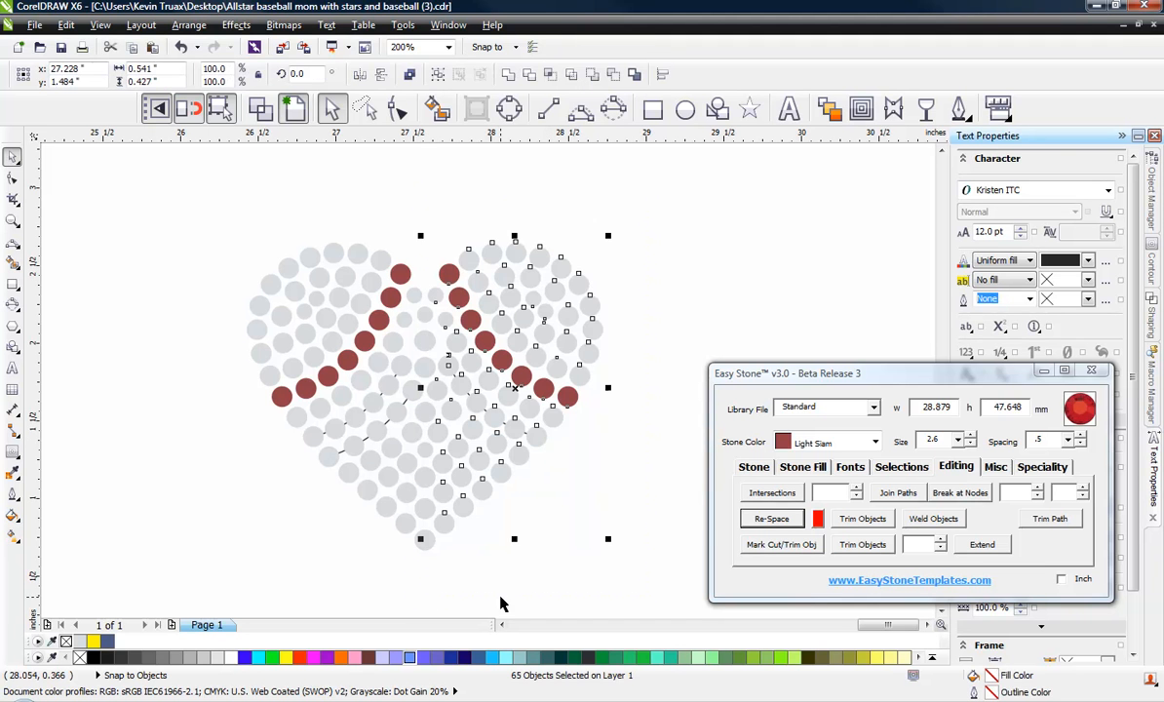
{"action": "key", "text": "Delete"}
{"action": "left_click_drag", "start_coordinate": [146, 187], "coordinate": [493, 577]}
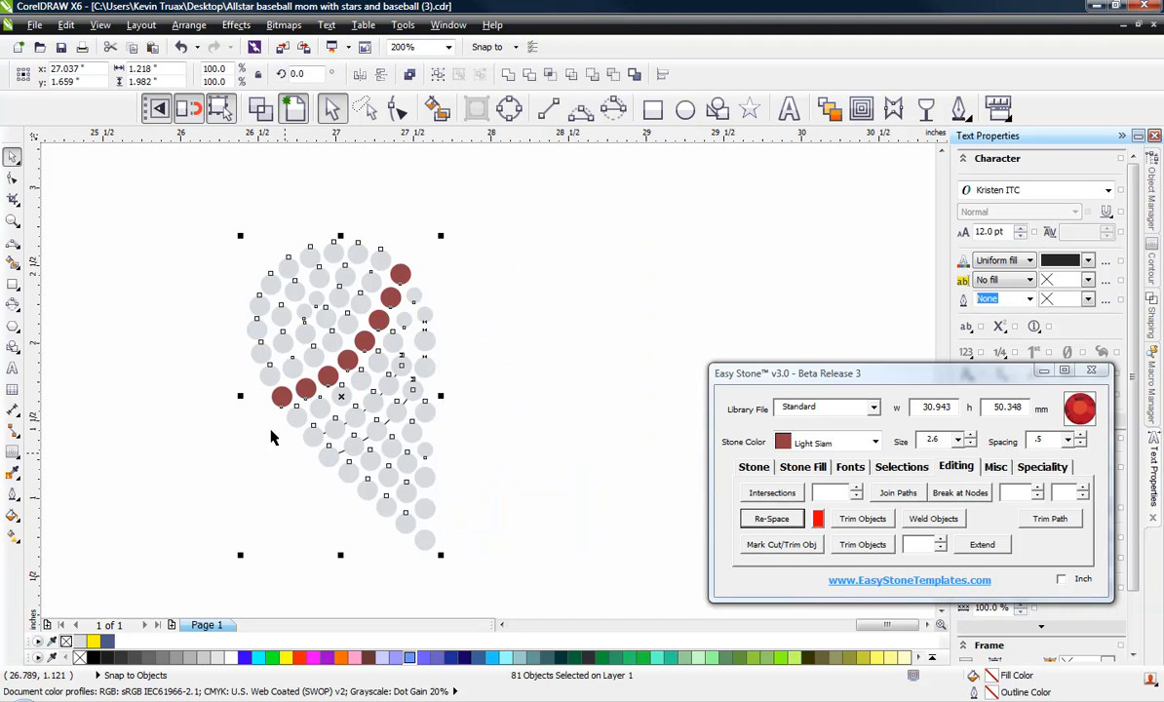
{"action": "left_click", "coordinate": [206, 298]}
{"action": "left_click_drag", "start_coordinate": [156, 183], "coordinate": [487, 595]}
{"action": "left_click_drag", "start_coordinate": [238, 395], "coordinate": [390, 395]}
{"action": "scroll", "coordinate": [444, 417], "scroll_direction": "up", "scroll_amount": 3}
{"action": "scroll", "coordinate": [538, 293], "scroll_direction": "down", "scroll_amount": 3}
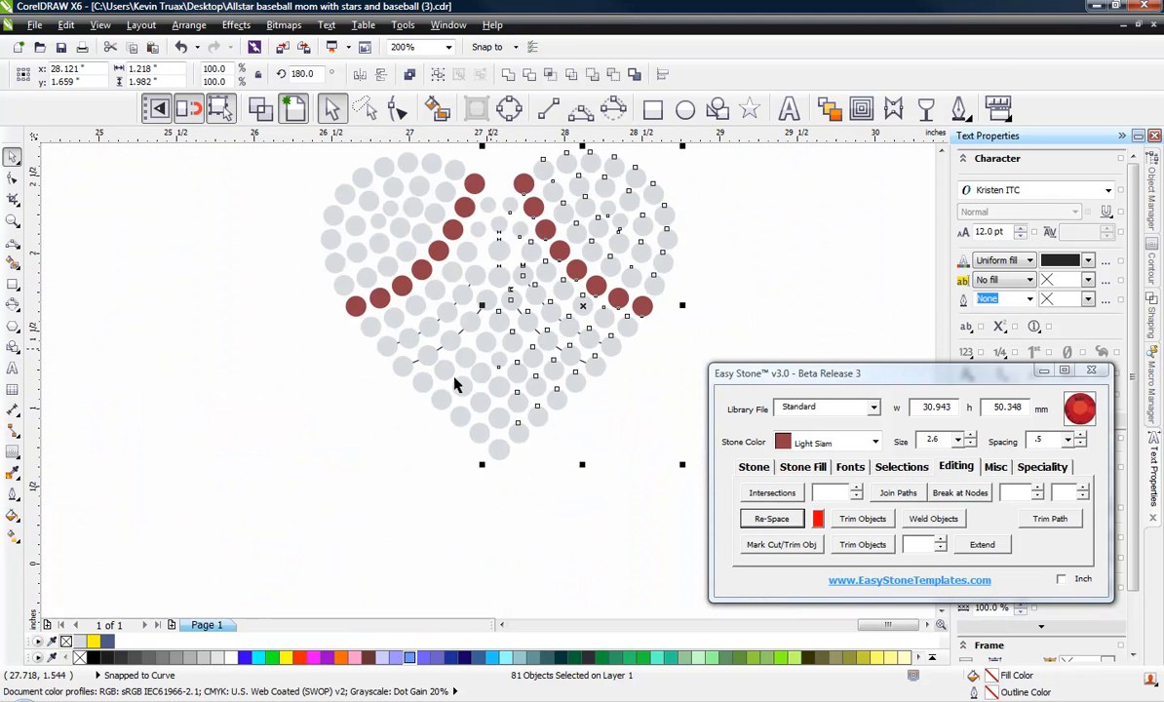
Step: Select the whole heart and delete its stone paths
{"action": "left_click", "coordinate": [397, 478]}
{"action": "scroll", "coordinate": [371, 351], "scroll_direction": "down", "scroll_amount": 2}
{"action": "left_click_drag", "start_coordinate": [306, 253], "coordinate": [645, 551]}
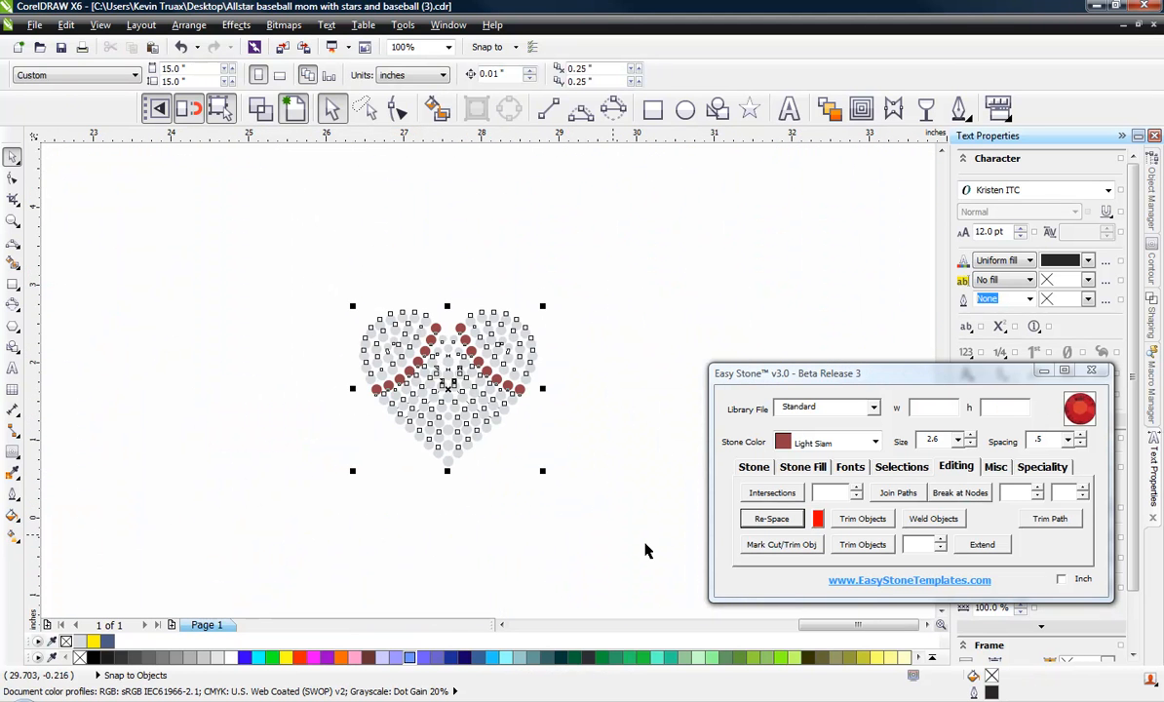
{"action": "left_click", "coordinate": [746, 468]}
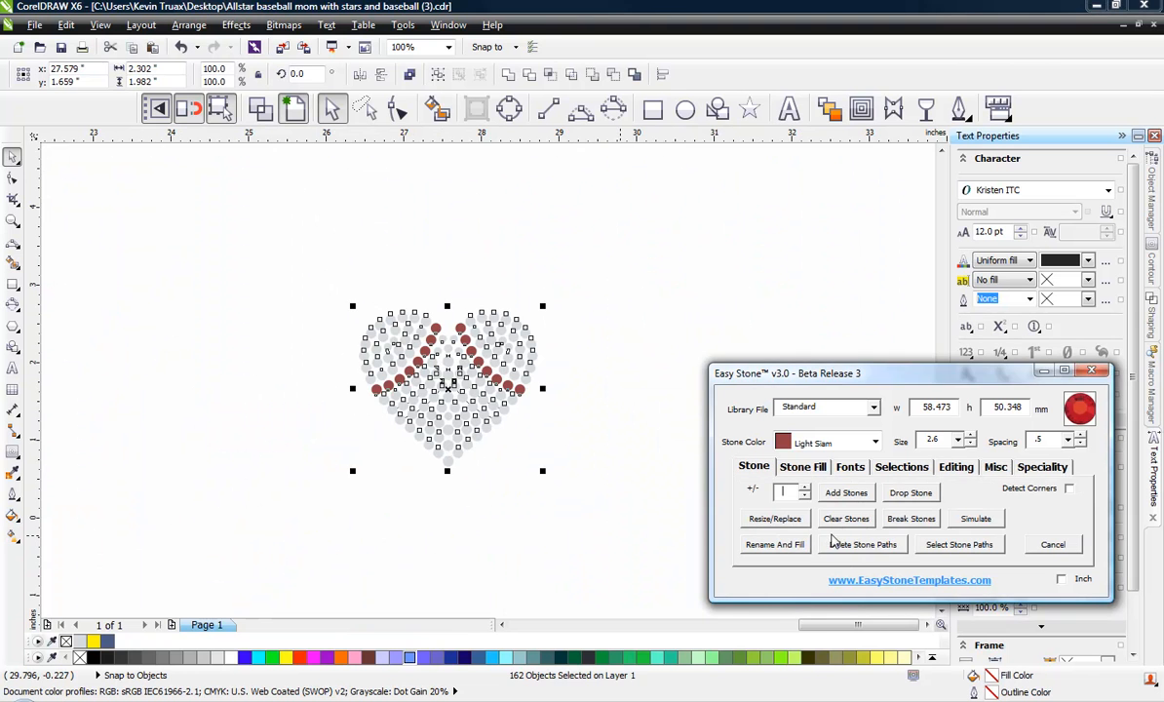
{"action": "left_click", "coordinate": [863, 544]}
Step: Run Check Spacing on the whole heart to remove the duplicate overlapping stones
{"action": "left_click_drag", "start_coordinate": [598, 256], "coordinate": [341, 512]}
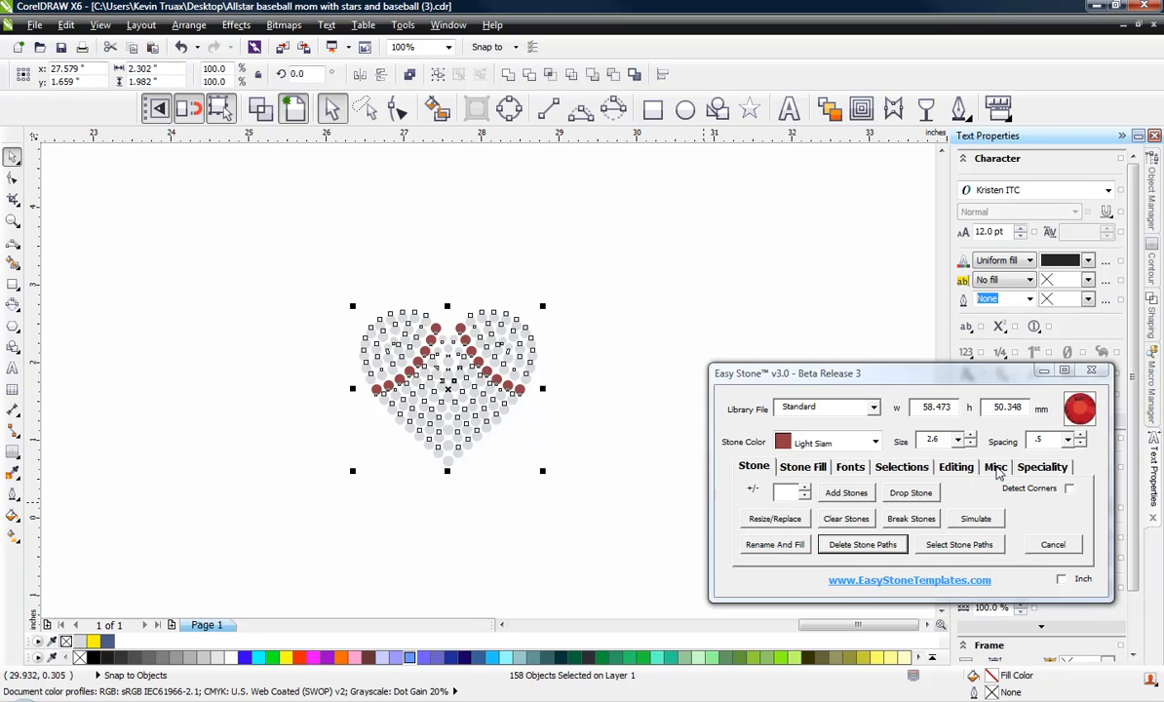
{"action": "left_click", "coordinate": [995, 468]}
{"action": "left_click", "coordinate": [775, 519]}
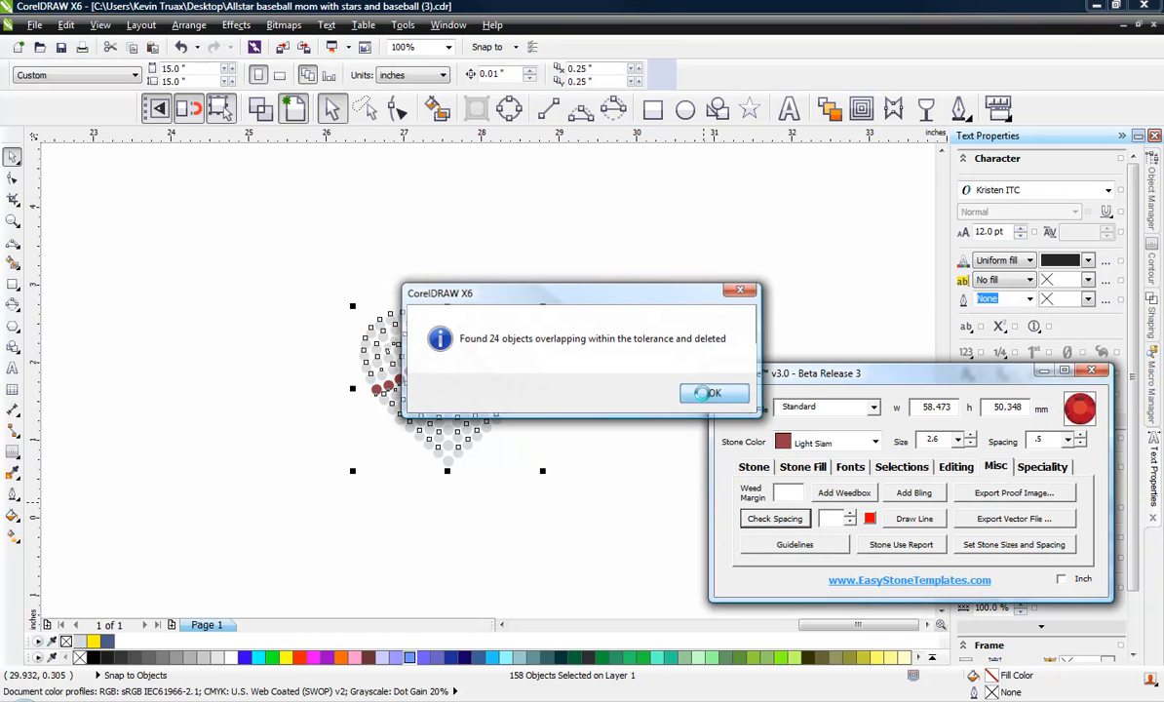
{"action": "left_click", "coordinate": [708, 392]}
Step: Shift the left and middle 3.4 Crystal stones of the three-stone row toward the left Light Siam stitch line
{"action": "scroll", "coordinate": [463, 384], "scroll_direction": "up", "scroll_amount": 6}
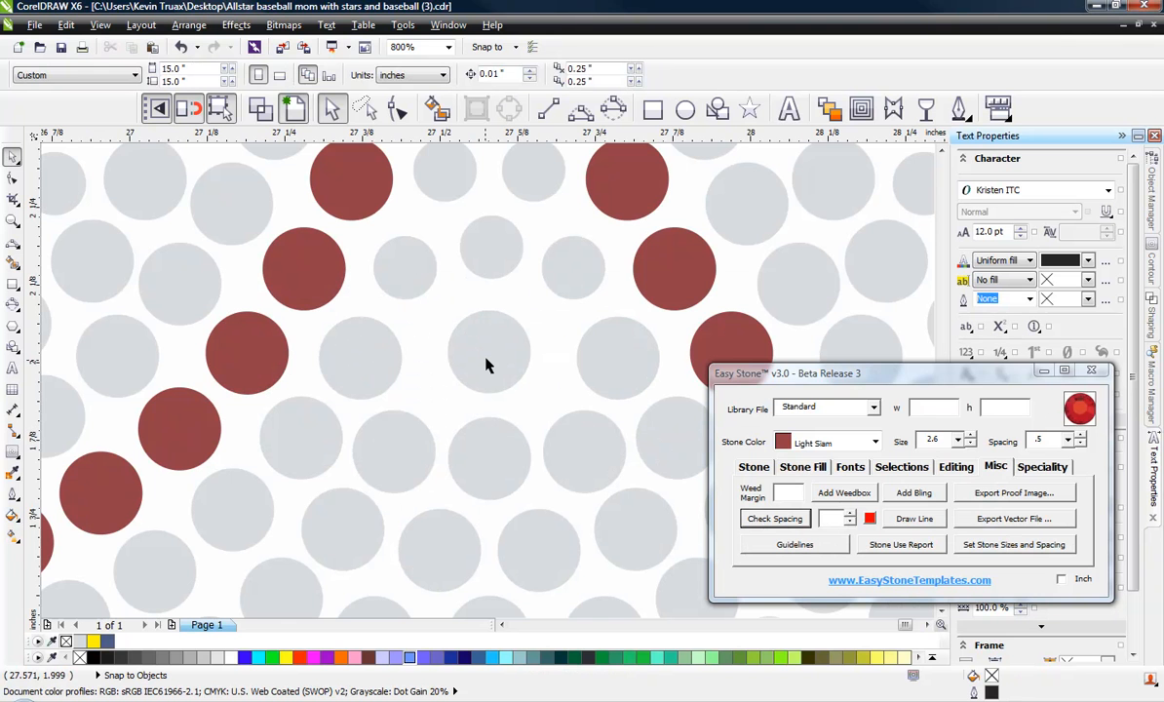
{"action": "left_click_drag", "start_coordinate": [501, 361], "coordinate": [456, 371]}
{"action": "scroll", "coordinate": [360, 377], "scroll_direction": "up", "scroll_amount": 1}
{"action": "left_click_drag", "start_coordinate": [357, 377], "coordinate": [330, 370]}
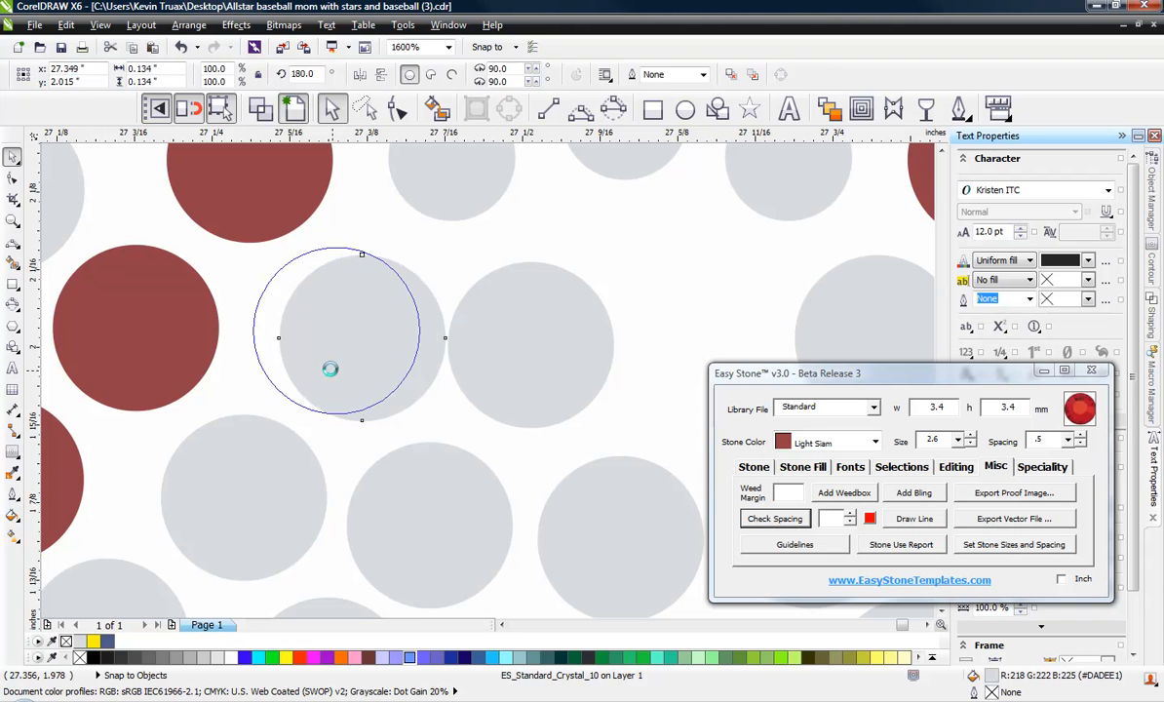
{"action": "left_click_drag", "start_coordinate": [479, 374], "coordinate": [468, 379]}
{"action": "left_click_drag", "start_coordinate": [340, 369], "coordinate": [337, 370]}
{"action": "left_click", "coordinate": [471, 387]}
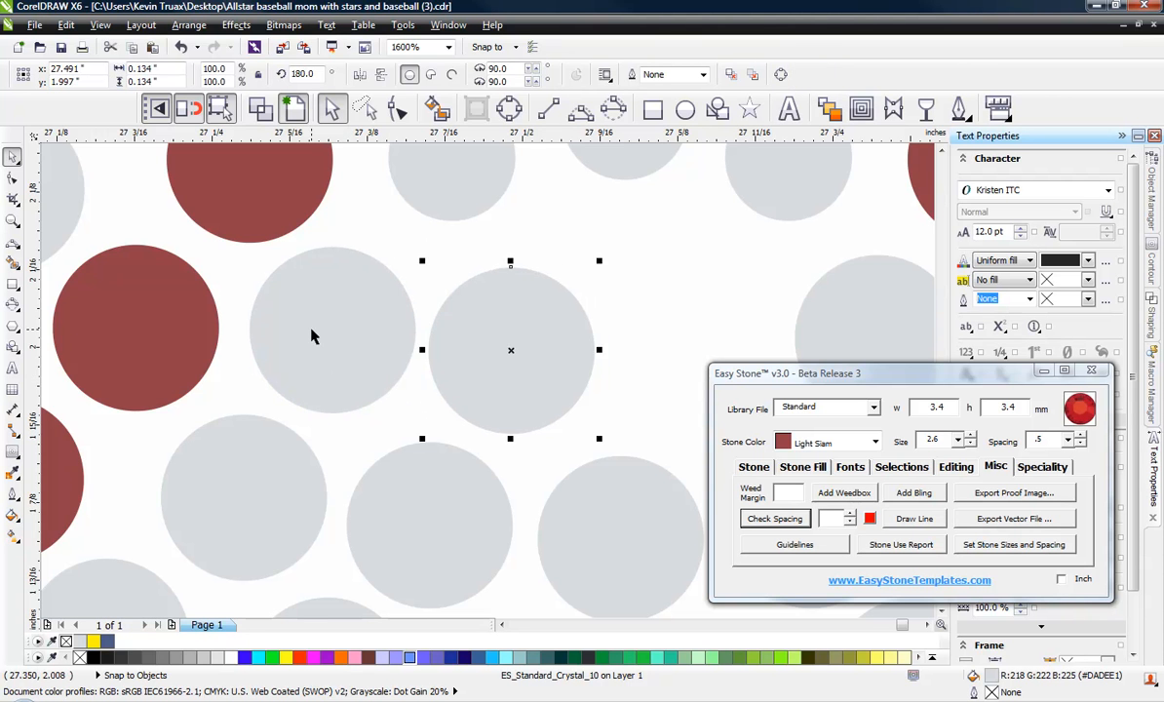
Step: Add a copied 3.4 Crystal stone in the row's right-hand gap and even out the spacing of the four stones
{"action": "scroll", "coordinate": [312, 333], "scroll_direction": "down", "scroll_amount": 1}
{"action": "scroll", "coordinate": [587, 353], "scroll_direction": "up", "scroll_amount": 2}
{"action": "left_click_drag", "start_coordinate": [586, 351], "coordinate": [503, 341]}
{"action": "scroll", "coordinate": [695, 335], "scroll_direction": "down", "scroll_amount": 1}
{"action": "right_click", "coordinate": [502, 346]}
{"action": "left_click_drag", "start_coordinate": [324, 333], "coordinate": [339, 322]}
{"action": "left_click_drag", "start_coordinate": [84, 277], "coordinate": [97, 270]}
{"action": "left_click", "coordinate": [423, 216]}
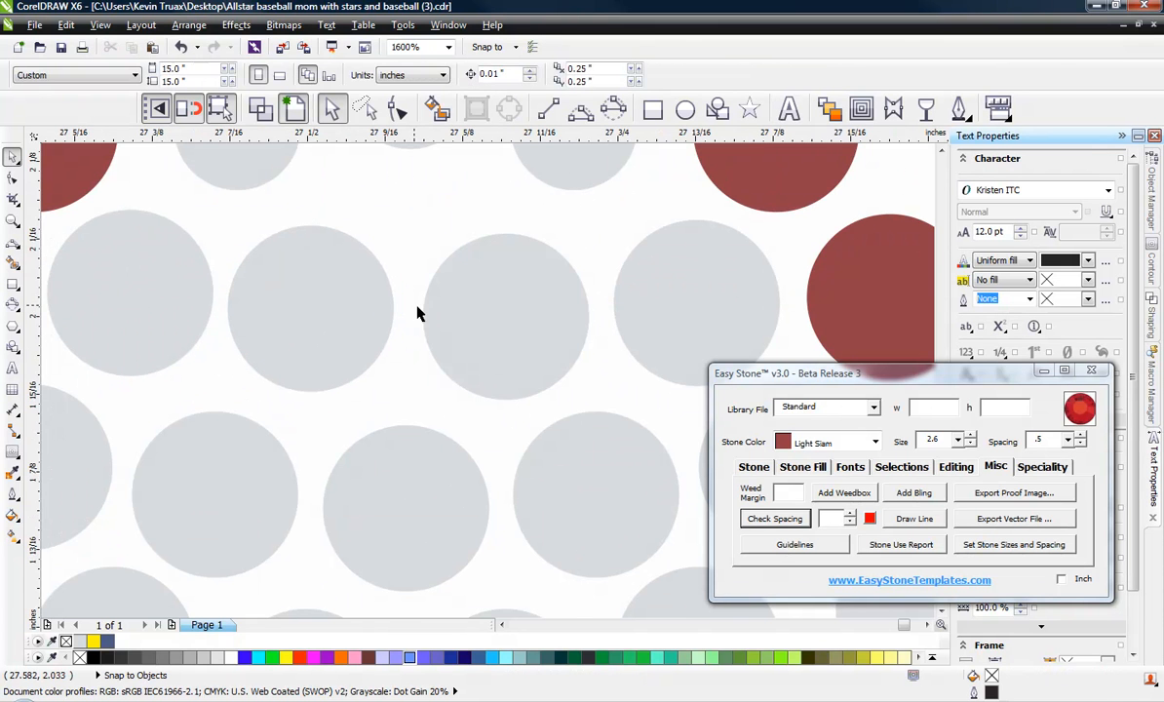
Step: Replace the middle 2.6 Crystal stone above the four-stone row with a copy of a 3.4 stone from that row
{"action": "scroll", "coordinate": [442, 330], "scroll_direction": "down", "scroll_amount": 2}
{"action": "scroll", "coordinate": [446, 306], "scroll_direction": "up", "scroll_amount": 2}
{"action": "left_click", "coordinate": [452, 271]}
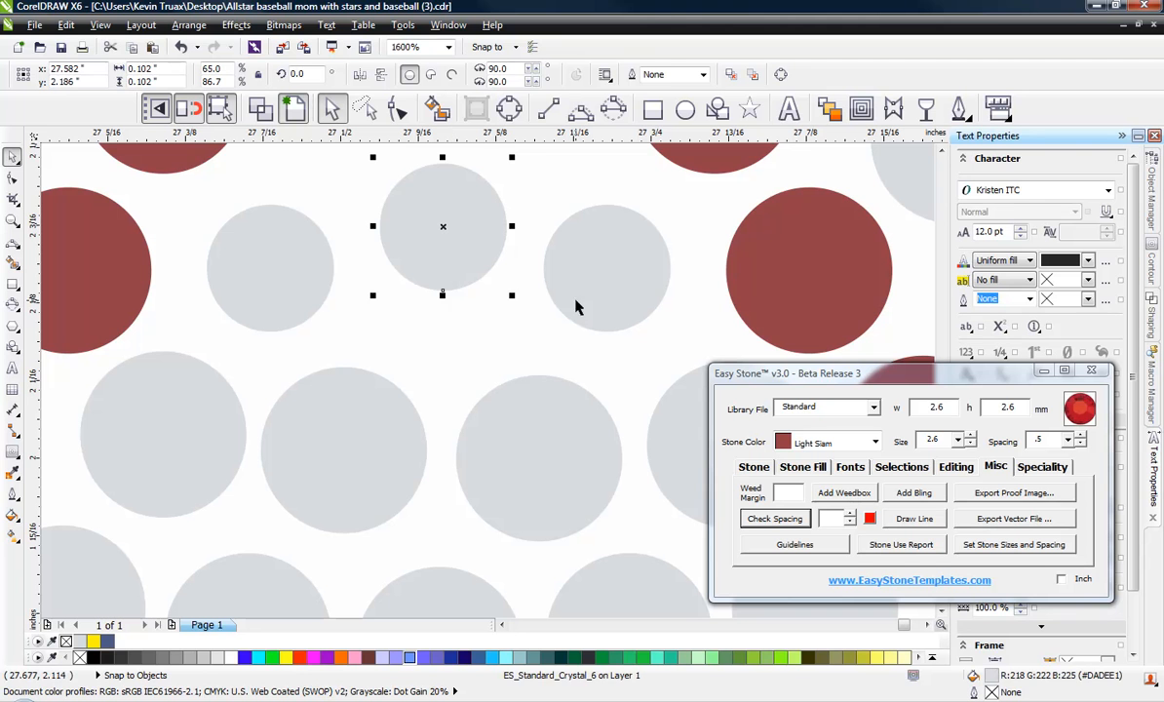
{"action": "key", "text": "Delete"}
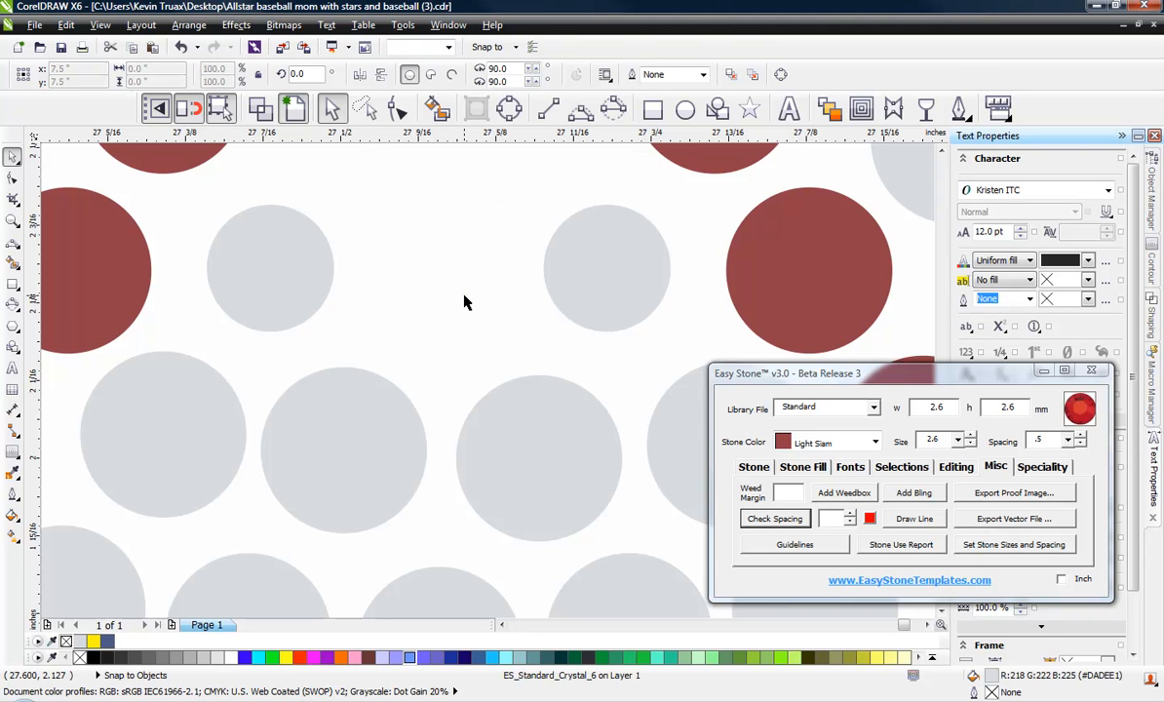
{"action": "left_click_drag", "start_coordinate": [557, 435], "coordinate": [457, 216]}
{"action": "scroll", "coordinate": [412, 356], "scroll_direction": "down", "scroll_amount": 1}
{"action": "left_click", "coordinate": [360, 267]}
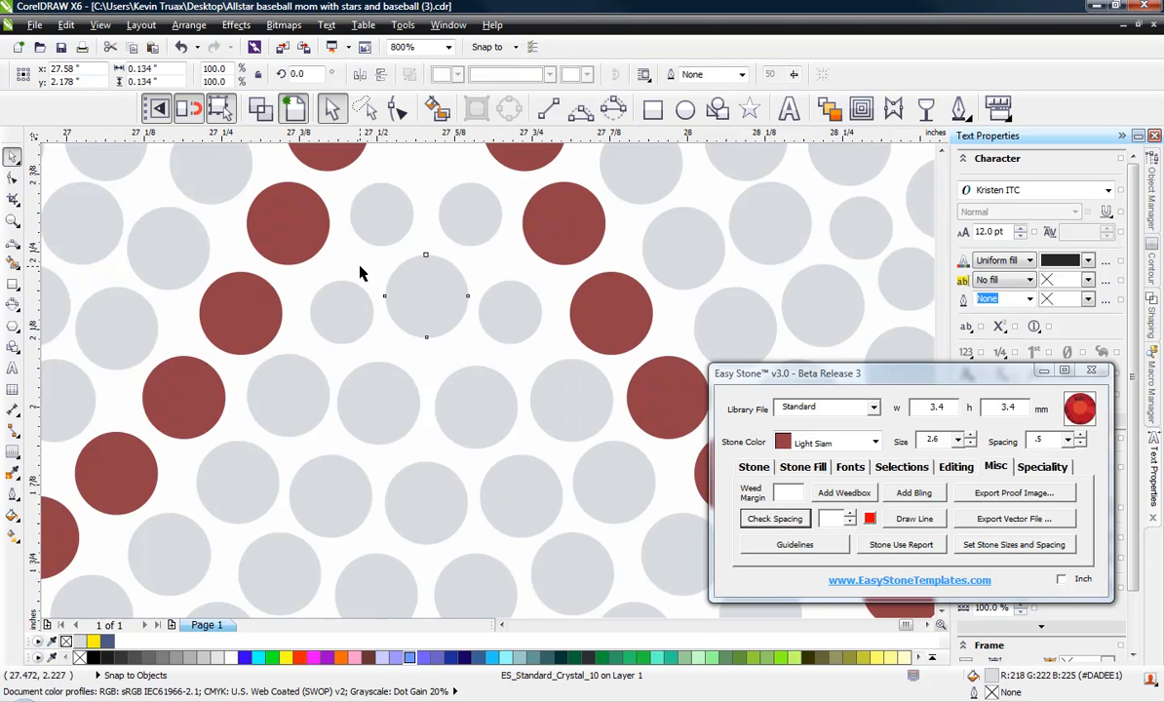
Step: Adjust the new 3.4 Crystal stone slightly downward between the two neighbouring 2.6 stones
{"action": "scroll", "coordinate": [519, 352], "scroll_direction": "down", "scroll_amount": 1}
{"action": "scroll", "coordinate": [477, 305], "scroll_direction": "up", "scroll_amount": 2}
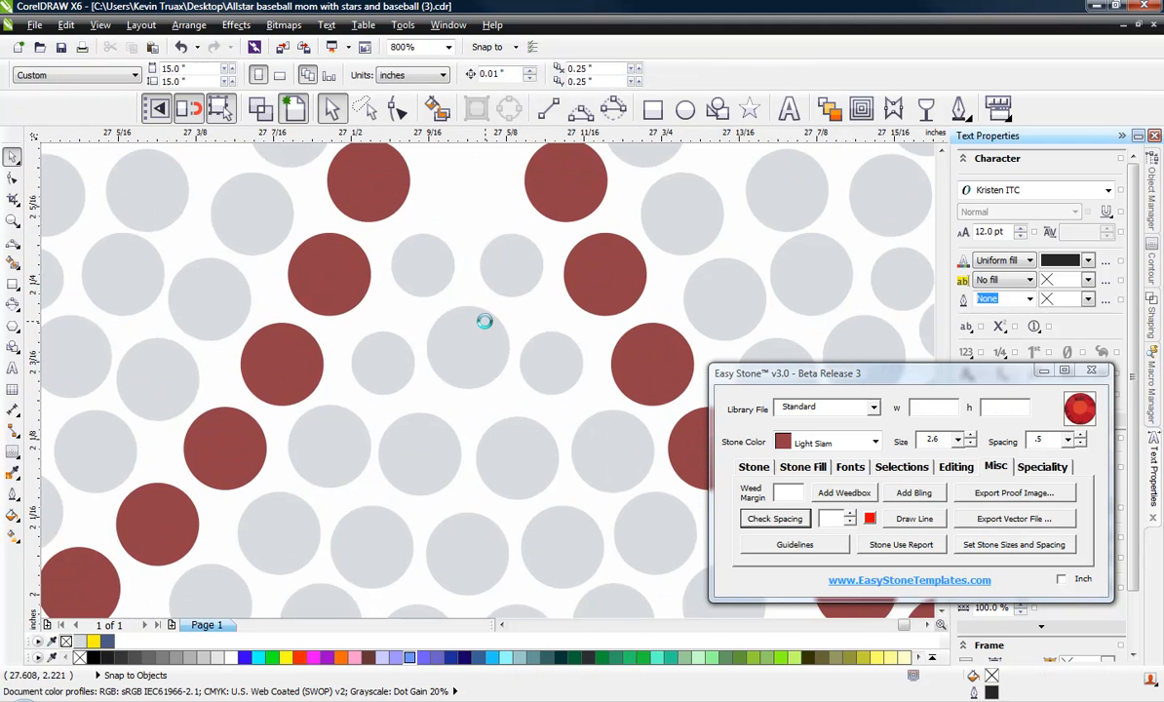
{"action": "left_click", "coordinate": [475, 339]}
{"action": "left_click", "coordinate": [474, 338]}
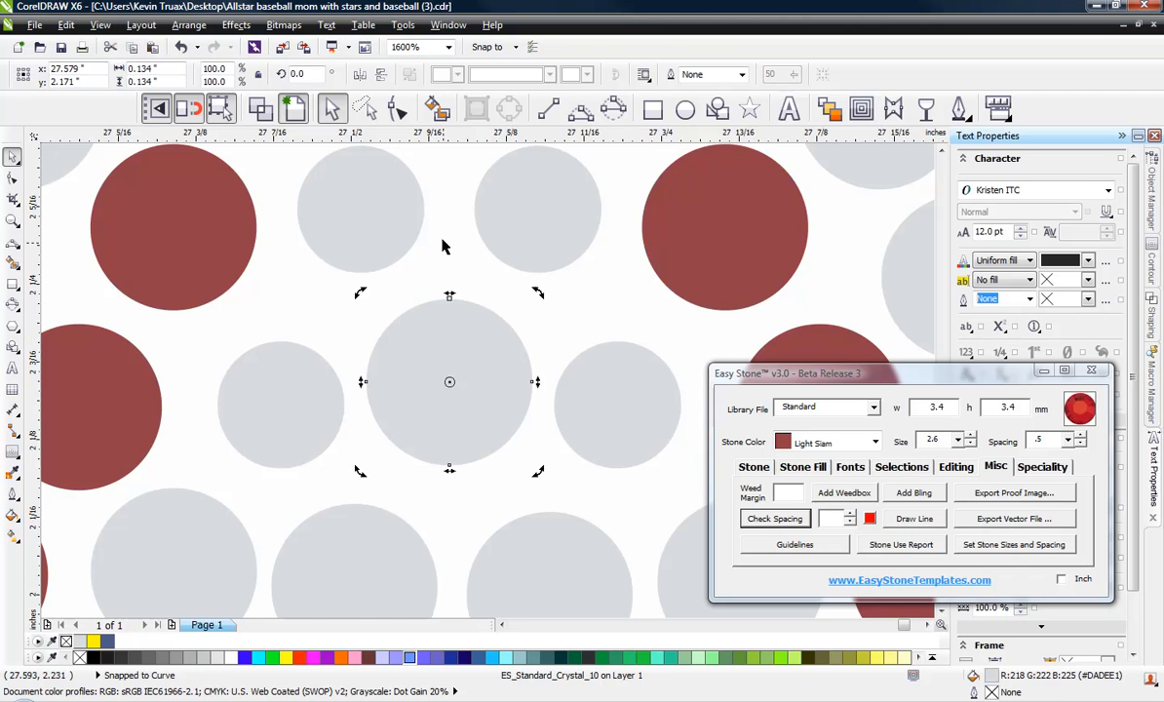
Step: Shift the upper 2.6 Crystal stone in the heart's right lobe slightly to even out the spacing around it
{"action": "scroll", "coordinate": [445, 253], "scroll_direction": "down", "scroll_amount": 2}
{"action": "scroll", "coordinate": [419, 302], "scroll_direction": "down", "scroll_amount": 1}
{"action": "left_click", "coordinate": [237, 432]}
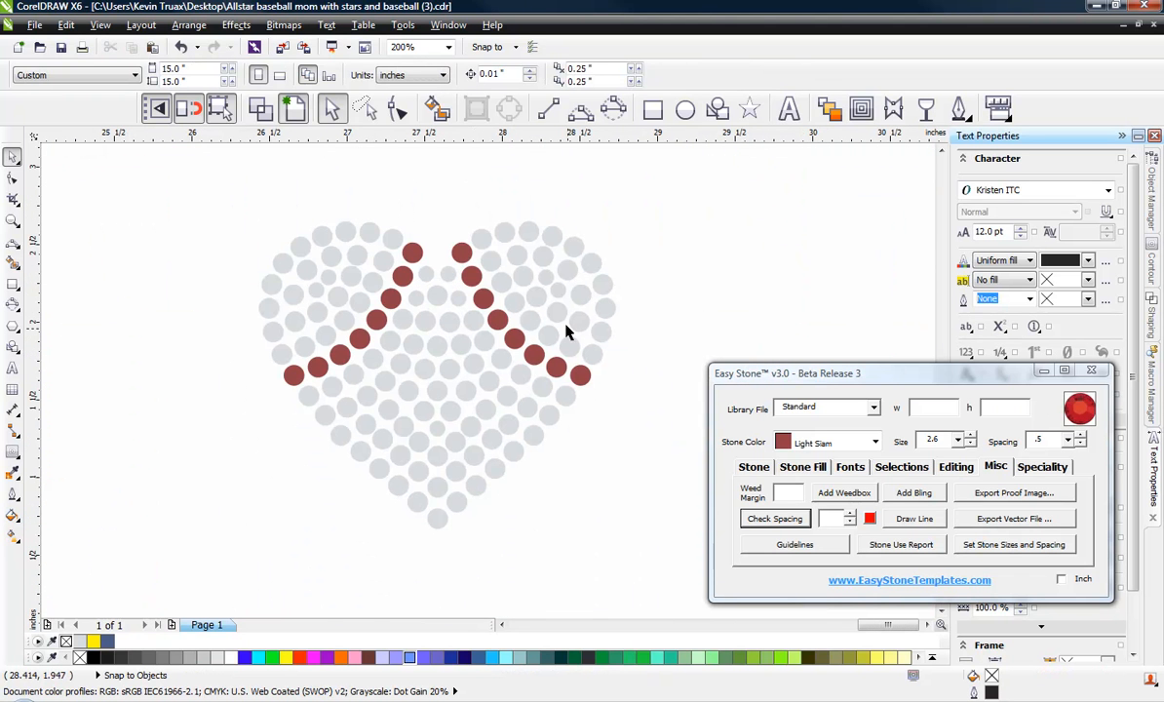
{"action": "scroll", "coordinate": [558, 270], "scroll_direction": "up", "scroll_amount": 2}
{"action": "scroll", "coordinate": [578, 363], "scroll_direction": "up", "scroll_amount": 1}
{"action": "left_click_drag", "start_coordinate": [560, 348], "coordinate": [573, 357]}
{"action": "scroll", "coordinate": [470, 257], "scroll_direction": "down", "scroll_amount": 1}
{"action": "scroll", "coordinate": [639, 293], "scroll_direction": "down", "scroll_amount": 1}
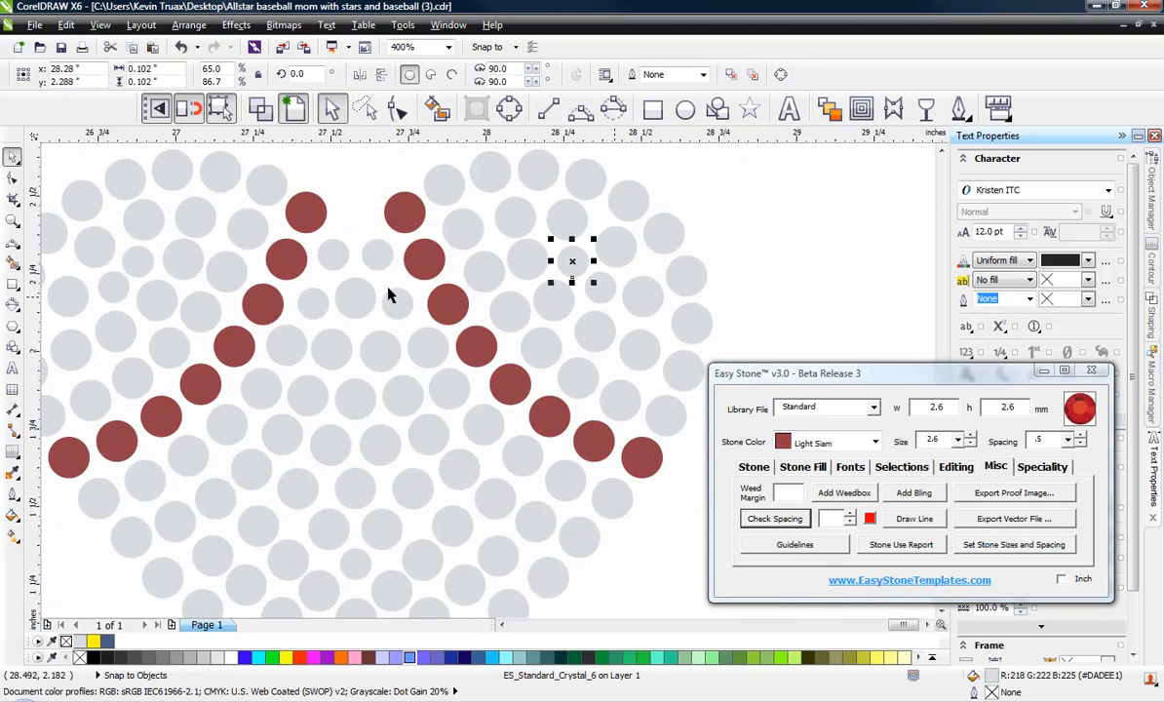
Step: Shift the lower 2.6 Crystal stone in the heart's left lobe slightly to balance the gaps with its neighbours
{"action": "scroll", "coordinate": [70, 273], "scroll_direction": "up", "scroll_amount": 1}
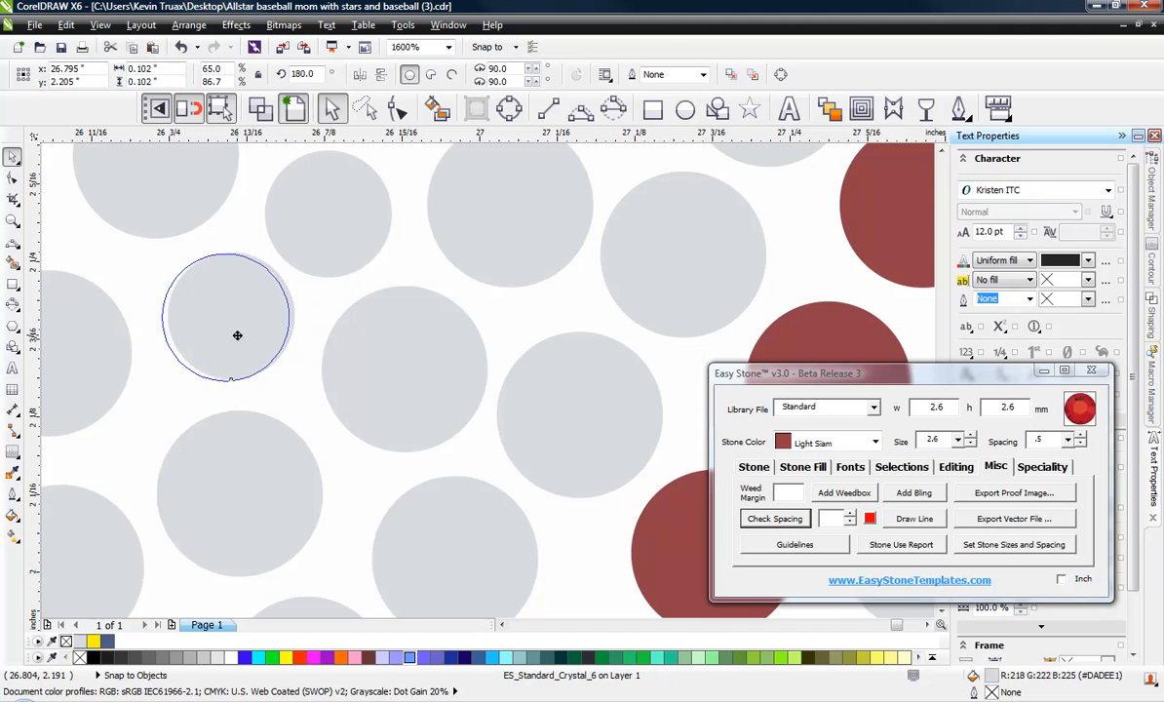
{"action": "scroll", "coordinate": [351, 260], "scroll_direction": "down", "scroll_amount": 6}
{"action": "left_click", "coordinate": [332, 320]}
{"action": "scroll", "coordinate": [423, 302], "scroll_direction": "up", "scroll_amount": 3}
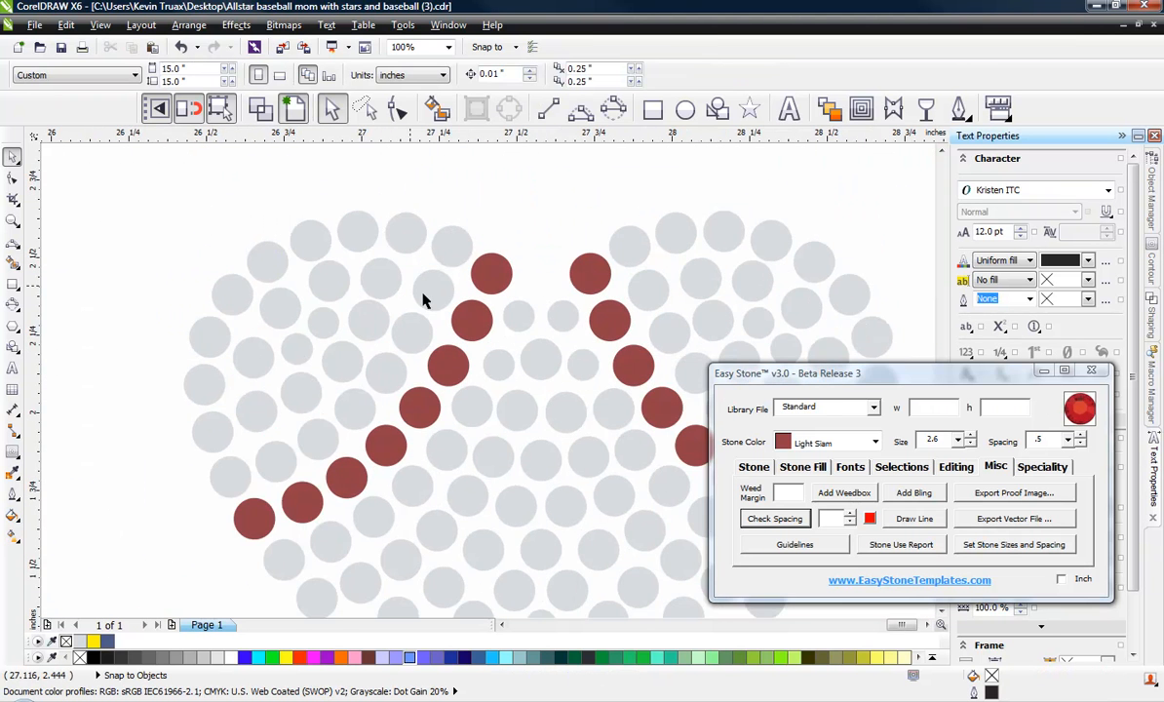
{"action": "scroll", "coordinate": [331, 265], "scroll_direction": "down", "scroll_amount": 2}
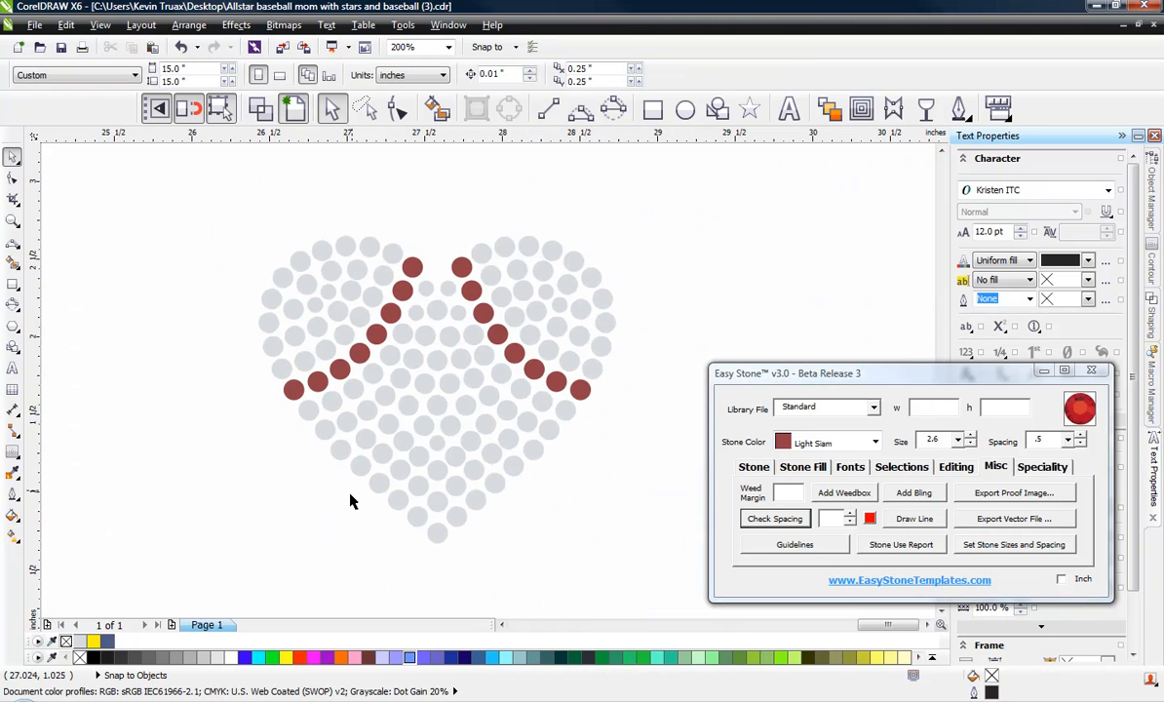
{"action": "scroll", "coordinate": [654, 434], "scroll_direction": "down", "scroll_amount": 4}
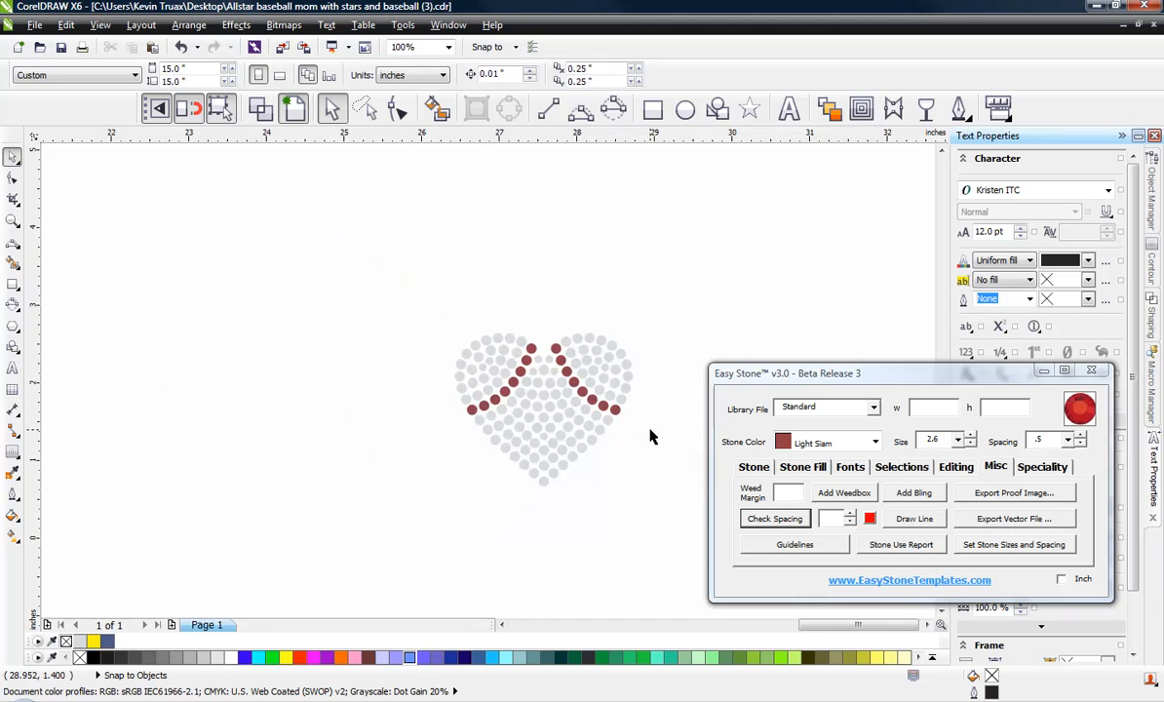
{"action": "scroll", "coordinate": [632, 372], "scroll_direction": "down", "scroll_amount": 1}
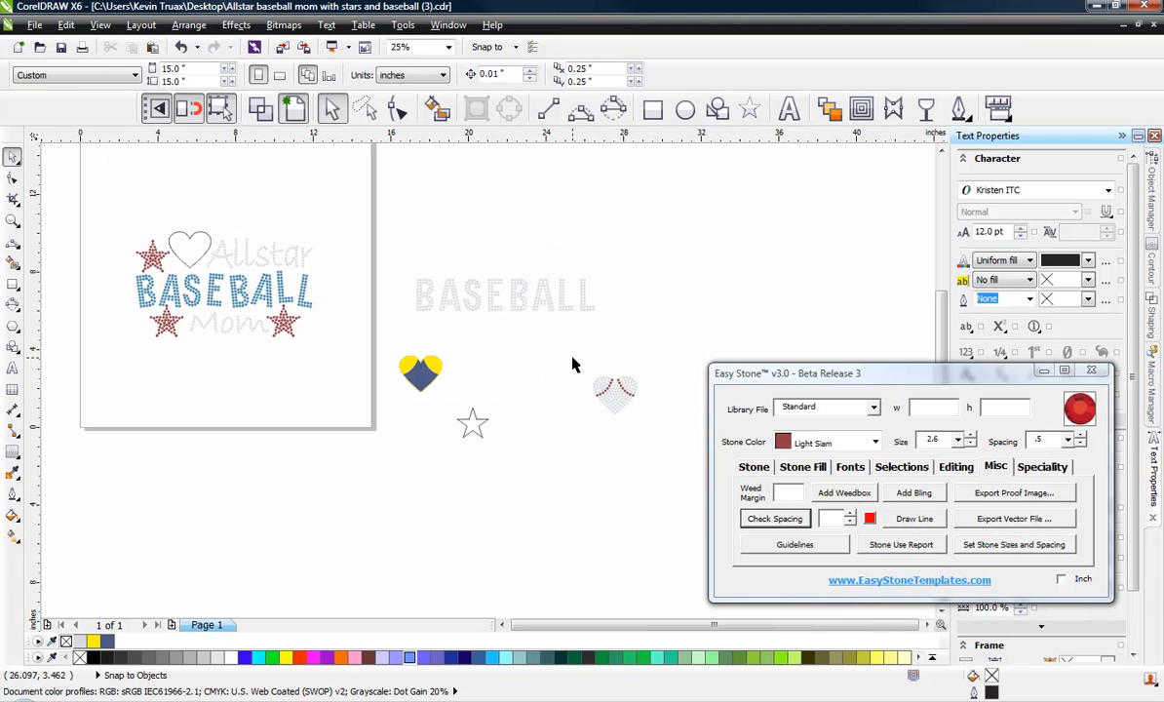
Step: Delete the empty heart outline beside the word Allstar on the page
{"action": "left_click_drag", "start_coordinate": [577, 364], "coordinate": [648, 421]}
{"action": "left_click", "coordinate": [187, 246]}
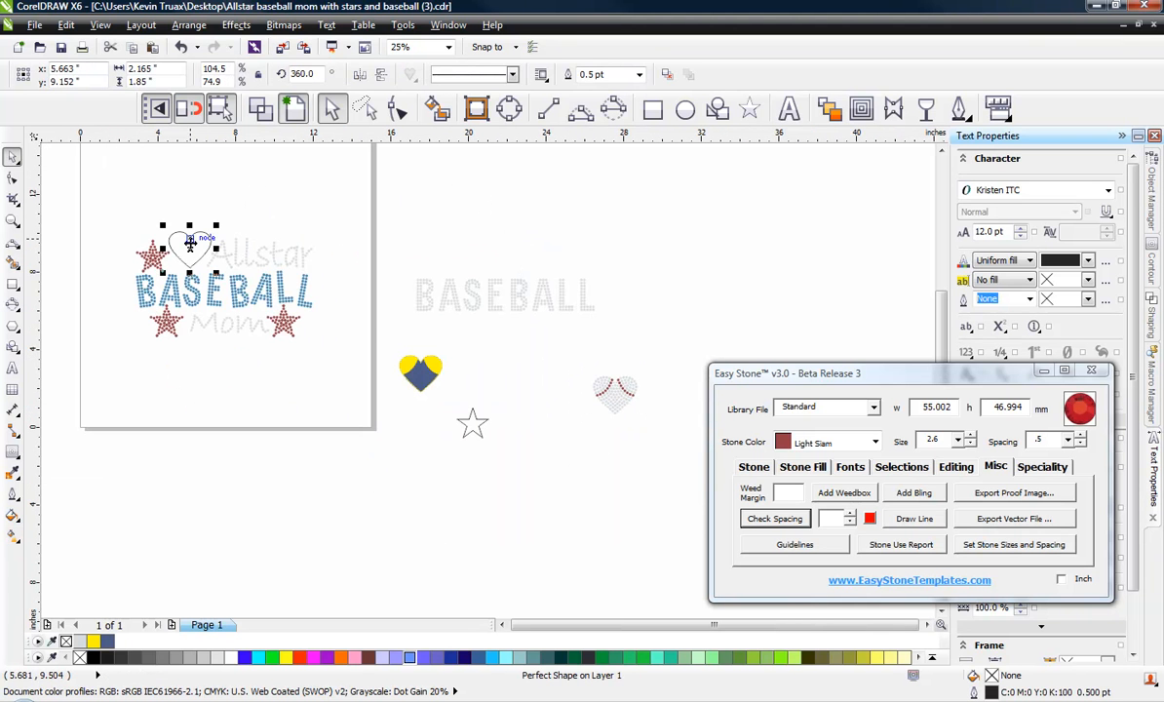
{"action": "key", "text": "Delete"}
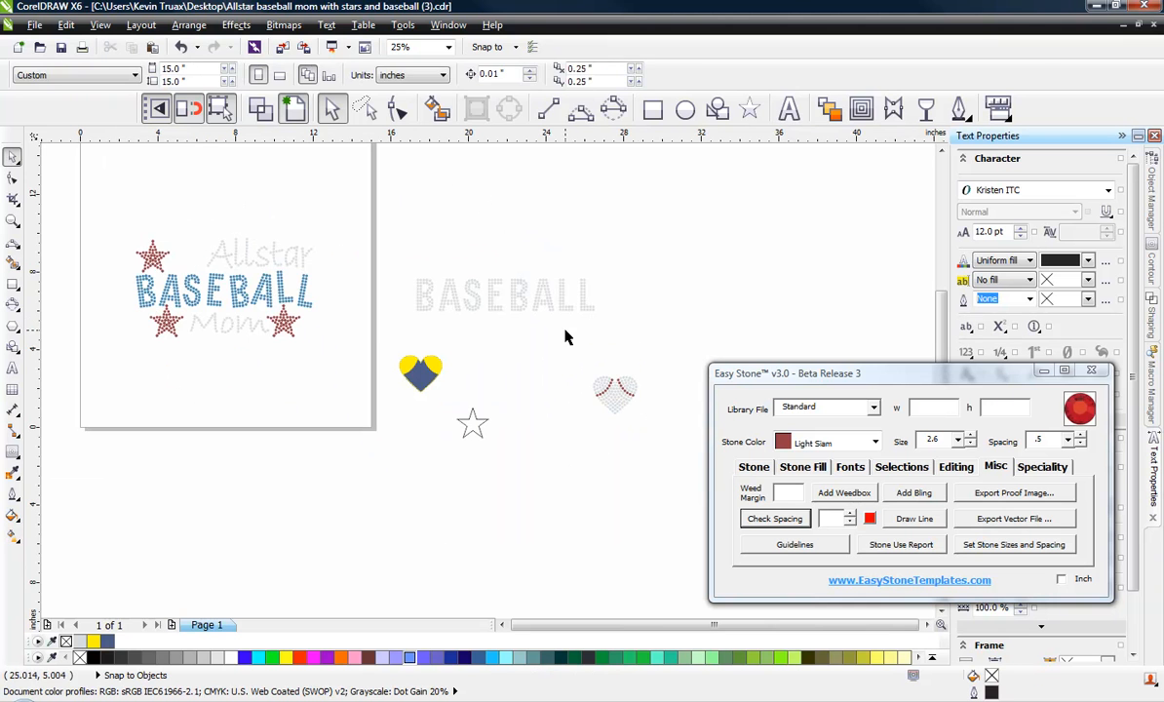
Step: Convert three alternate Crystal stones along the outer side of the right stitch line to Light Siam with Rename And Fill
{"action": "left_click_drag", "start_coordinate": [565, 336], "coordinate": [649, 441]}
{"action": "left_click", "coordinate": [616, 390]}
{"action": "scroll", "coordinate": [638, 395], "scroll_direction": "up", "scroll_amount": 2}
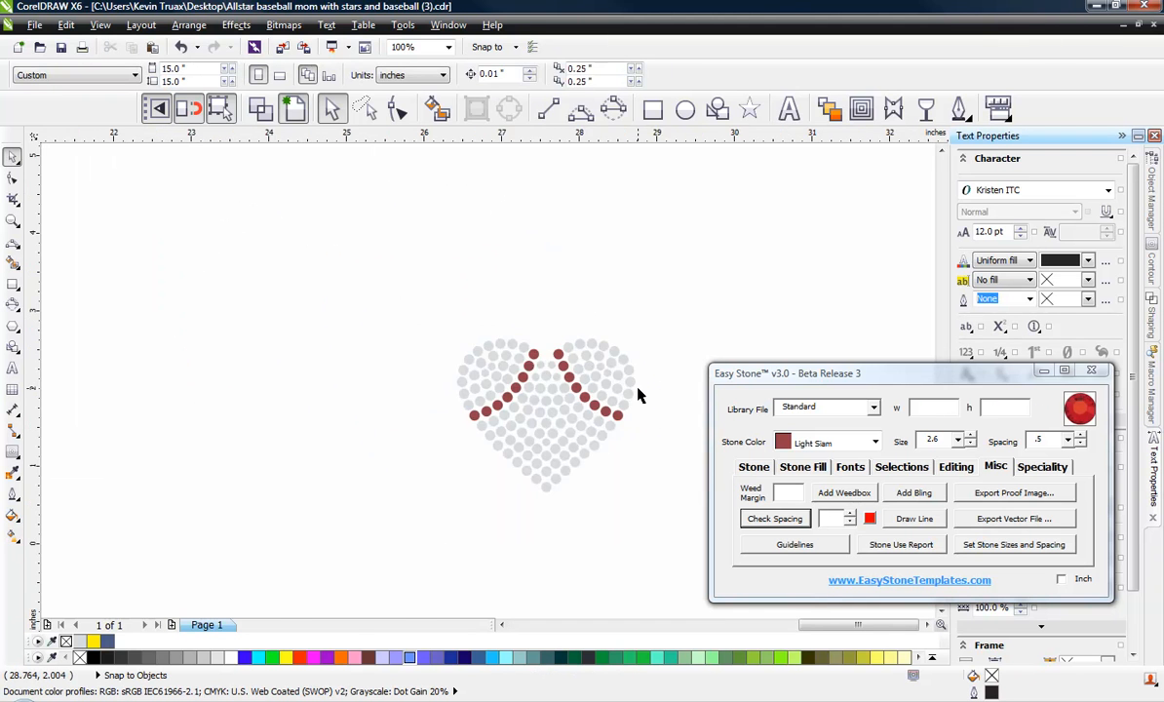
{"action": "scroll", "coordinate": [639, 395], "scroll_direction": "up", "scroll_amount": 3}
{"action": "scroll", "coordinate": [501, 371], "scroll_direction": "down", "scroll_amount": 1}
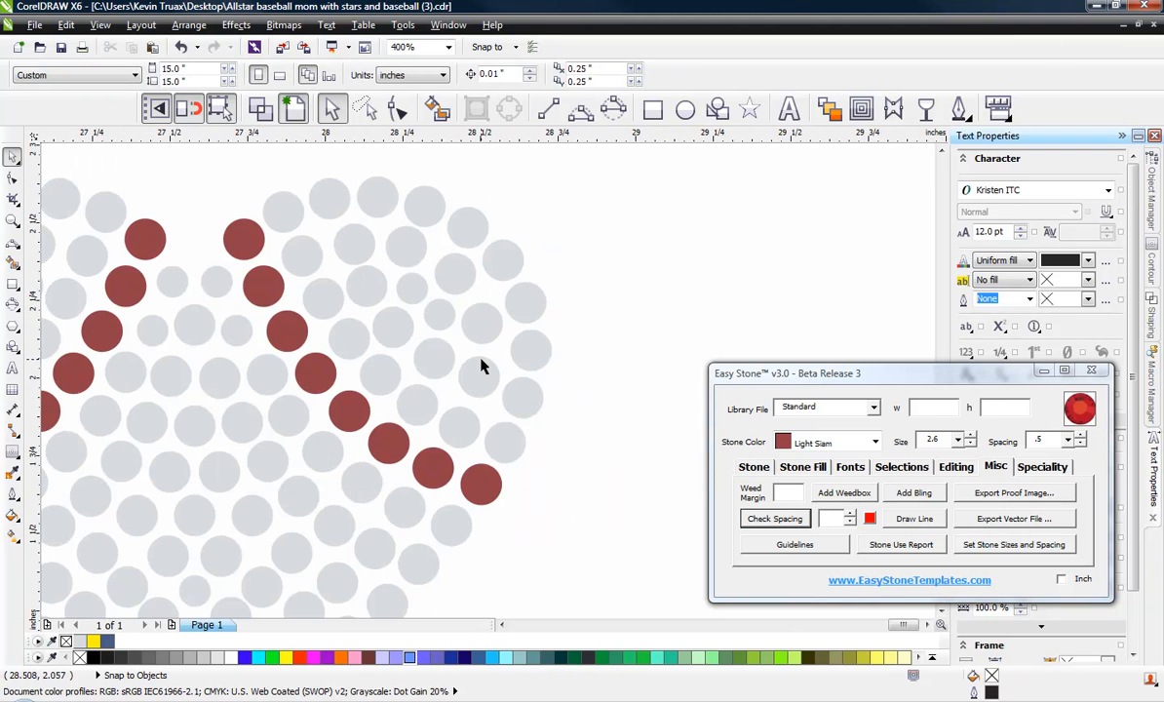
{"action": "left_click", "coordinate": [312, 285]}
{"action": "left_click", "coordinate": [352, 339], "text": "shift"}
{"action": "left_click", "coordinate": [416, 404], "text": "shift"}
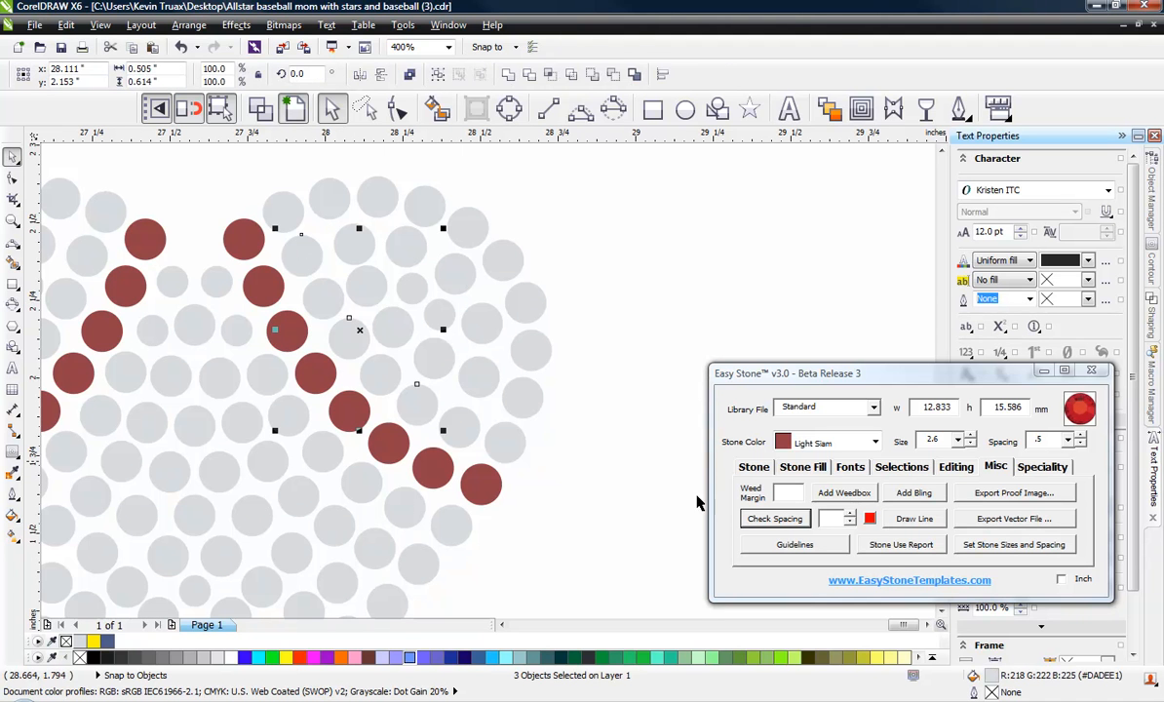
{"action": "left_click", "coordinate": [753, 467]}
{"action": "left_click", "coordinate": [774, 544]}
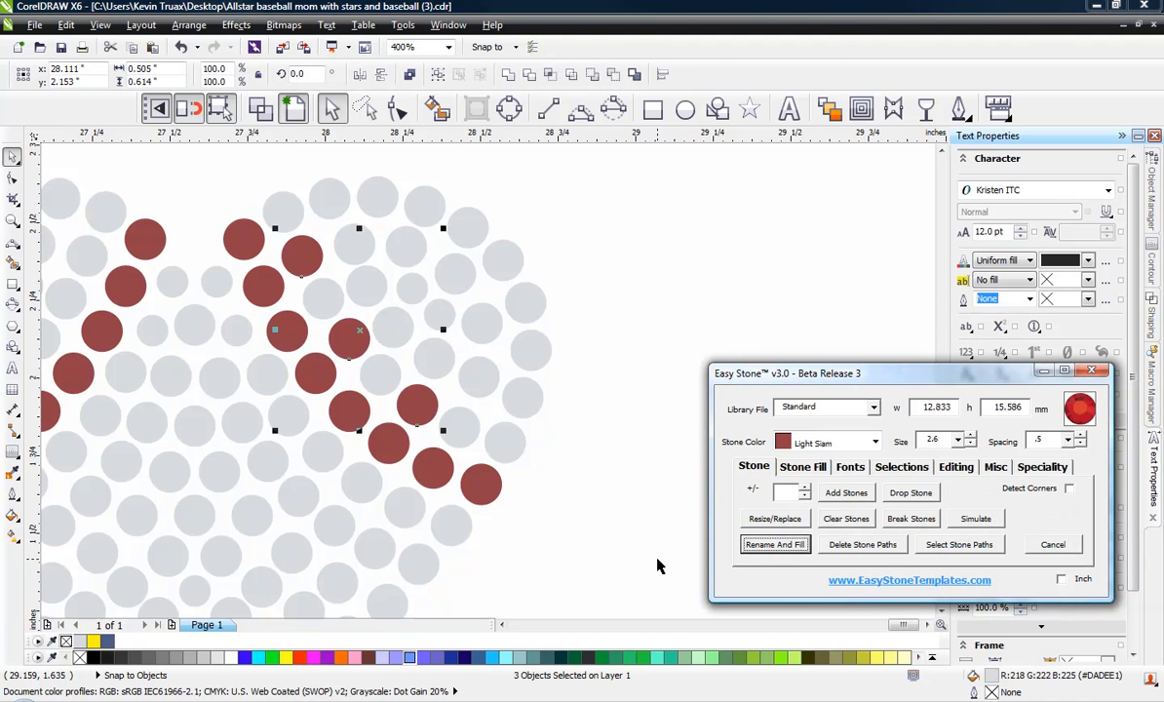
Step: Convert three alternate Crystal stones along the inner side of the right stitch line to Light Siam, starting with the 2.6 stone
{"action": "left_click", "coordinate": [235, 334]}
{"action": "left_click", "coordinate": [298, 408], "text": "shift"}
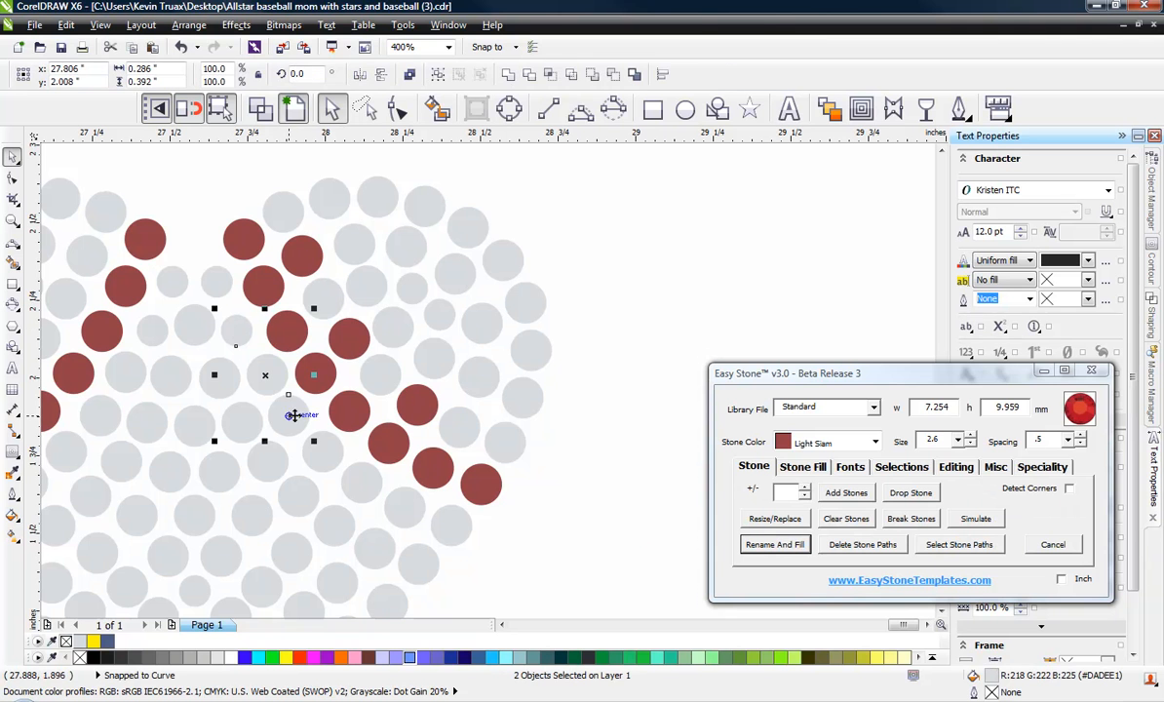
{"action": "left_click", "coordinate": [358, 482], "text": "shift"}
{"action": "left_click", "coordinate": [774, 544]}
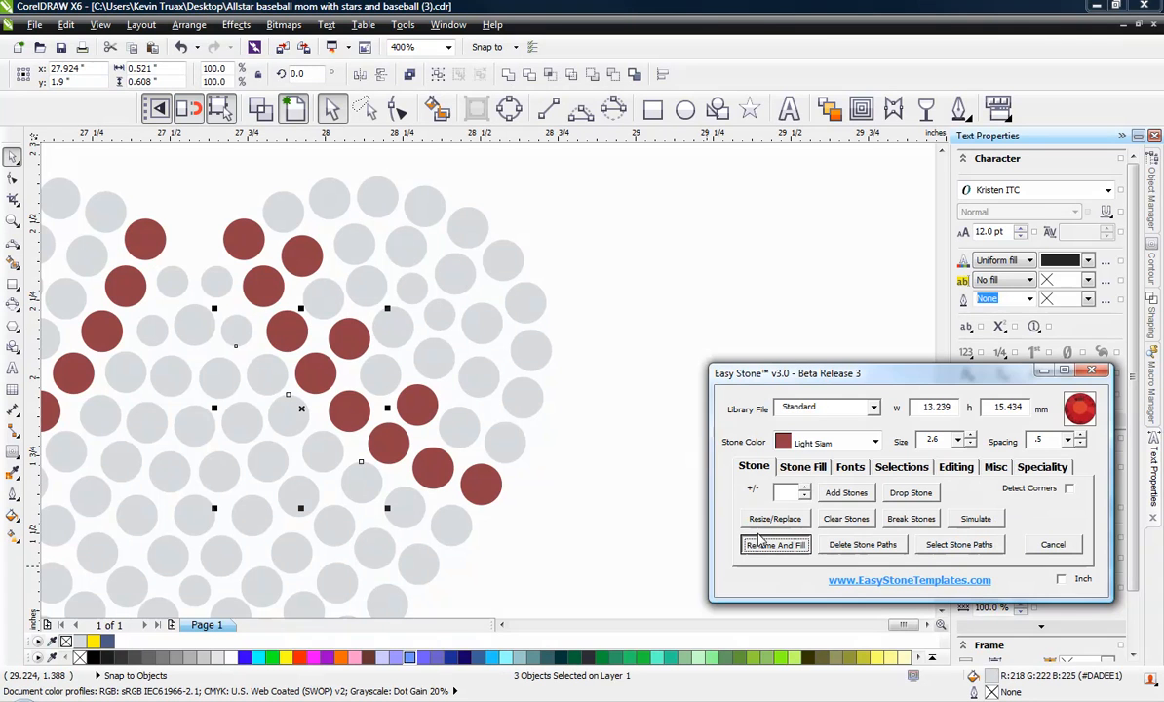
{"action": "scroll", "coordinate": [519, 307], "scroll_direction": "down", "scroll_amount": 1}
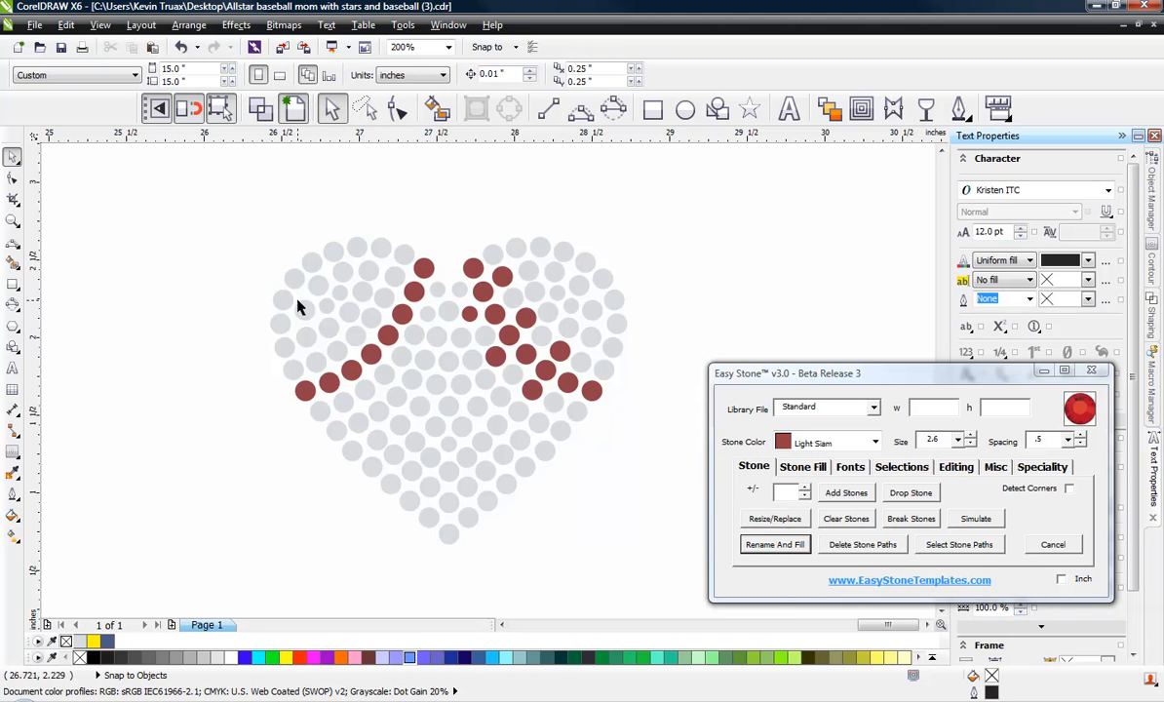
Step: Convert the three matching Crystal stones along the outer side of the left stitch line to Light Siam with Rename And Fill
{"action": "scroll", "coordinate": [411, 273], "scroll_direction": "up", "scroll_amount": 2}
{"action": "scroll", "coordinate": [548, 259], "scroll_direction": "down", "scroll_amount": 1}
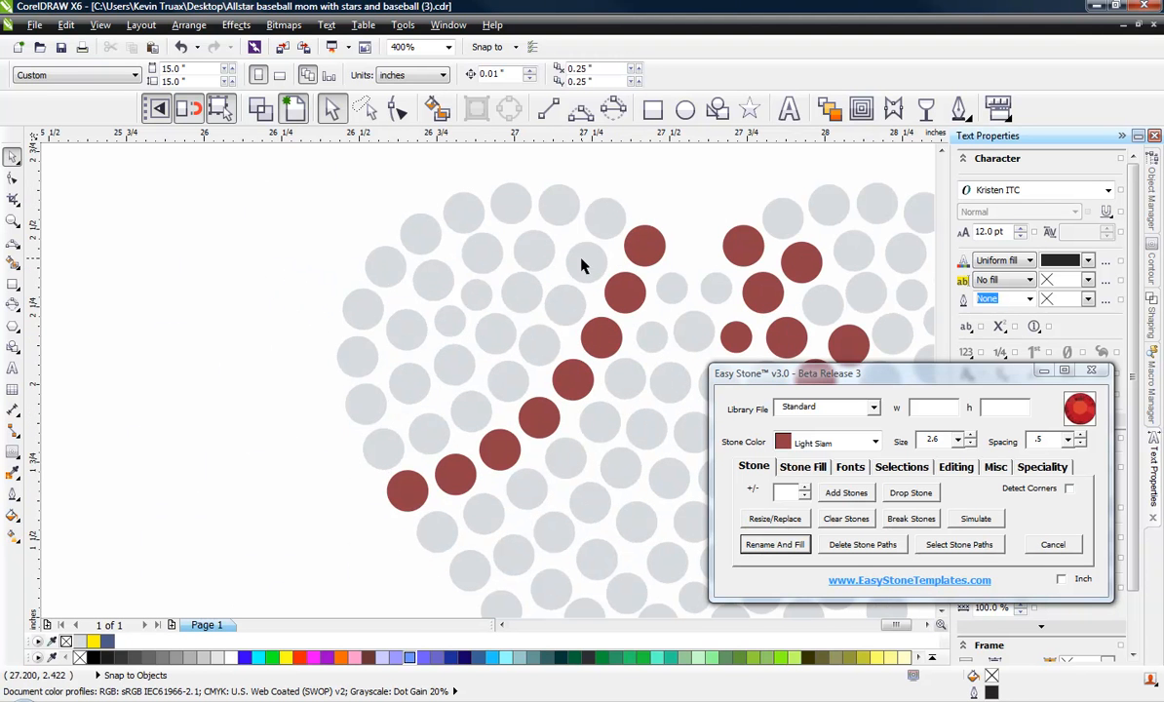
{"action": "left_click", "coordinate": [583, 261]}
{"action": "left_click", "coordinate": [542, 339], "text": "shift"}
{"action": "left_click", "coordinate": [483, 407], "text": "shift"}
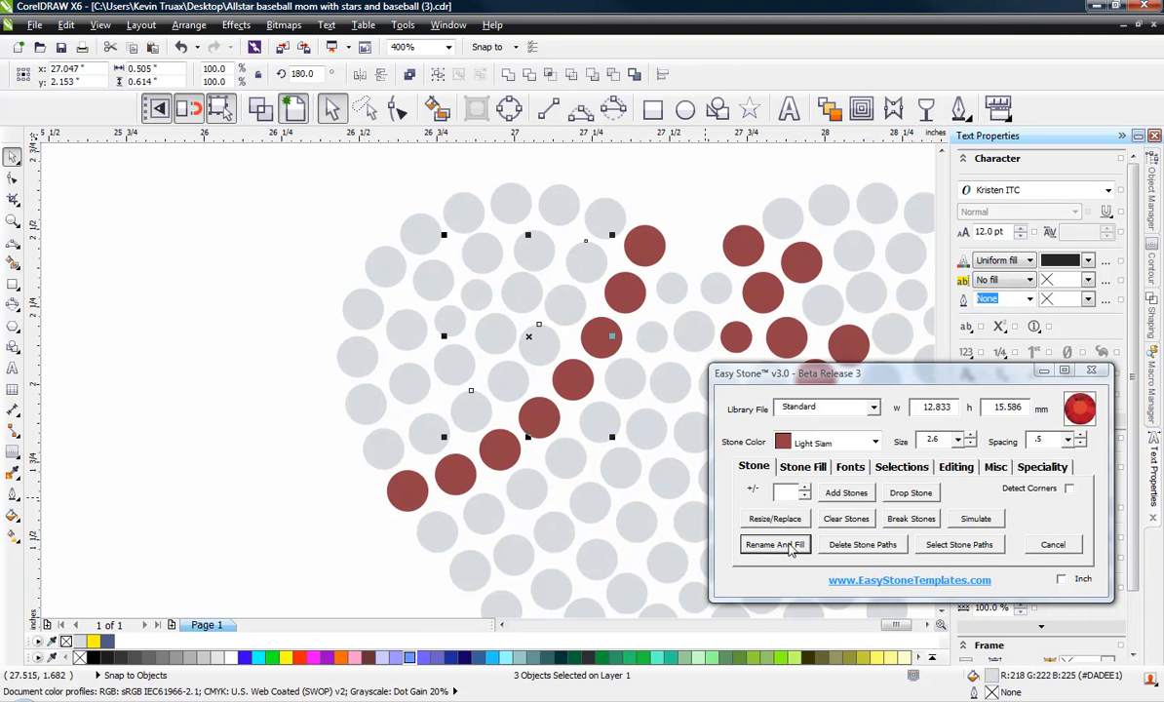
{"action": "left_click", "coordinate": [774, 544]}
Step: Convert the three matching Crystal stones along the inner side of the left stitch line to Light Siam, including the 2.6 stone
{"action": "left_click", "coordinate": [655, 338]}
{"action": "left_click", "coordinate": [558, 476], "text": "shift"}
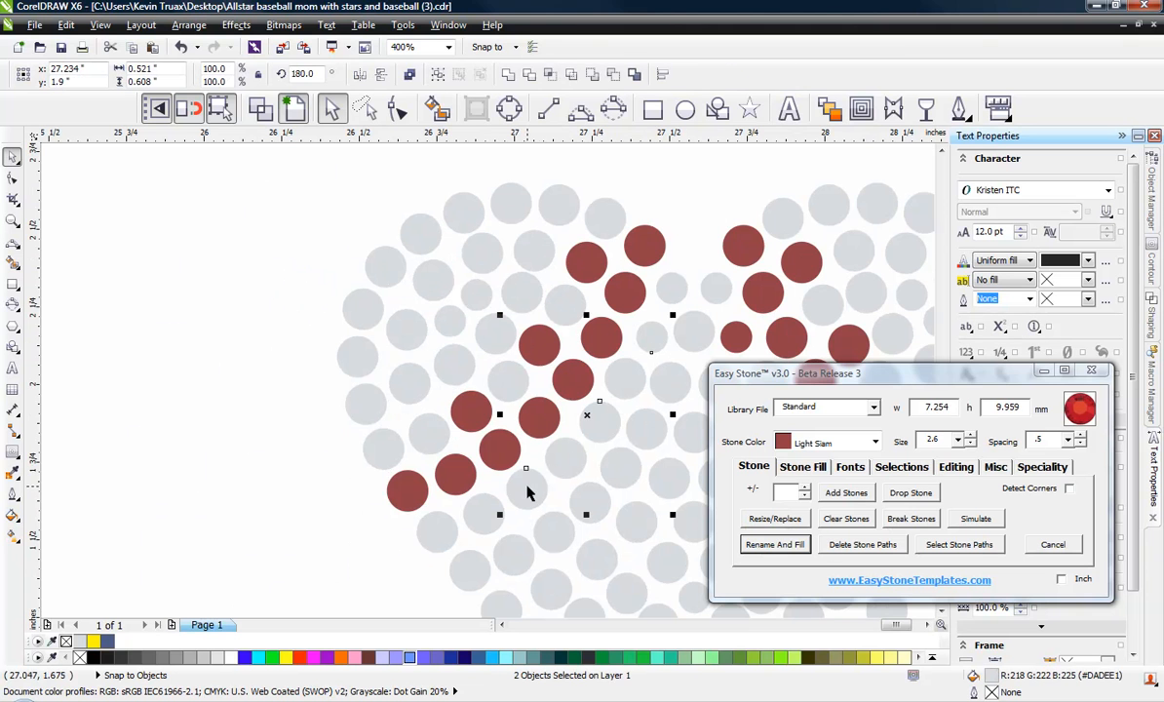
{"action": "left_click", "coordinate": [774, 544]}
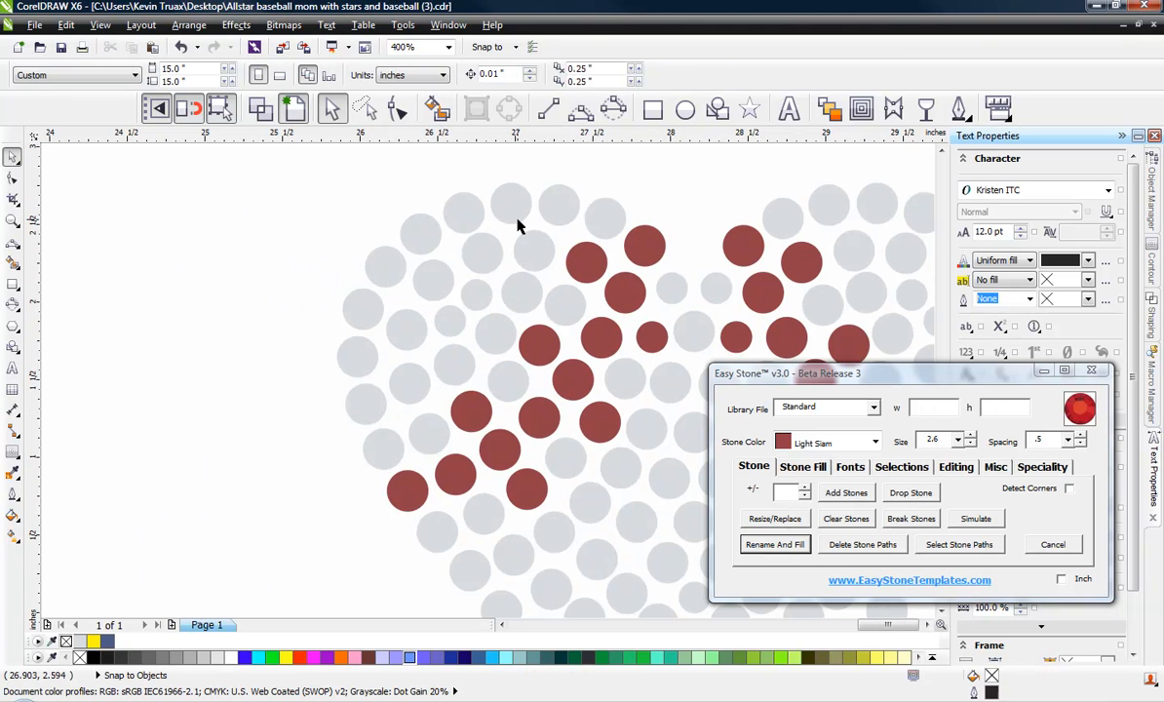
Step: Move the complete rhinestone heart onto the page, between the upper star and the word Allstar
{"action": "scroll", "coordinate": [518, 226], "scroll_direction": "down", "scroll_amount": 3}
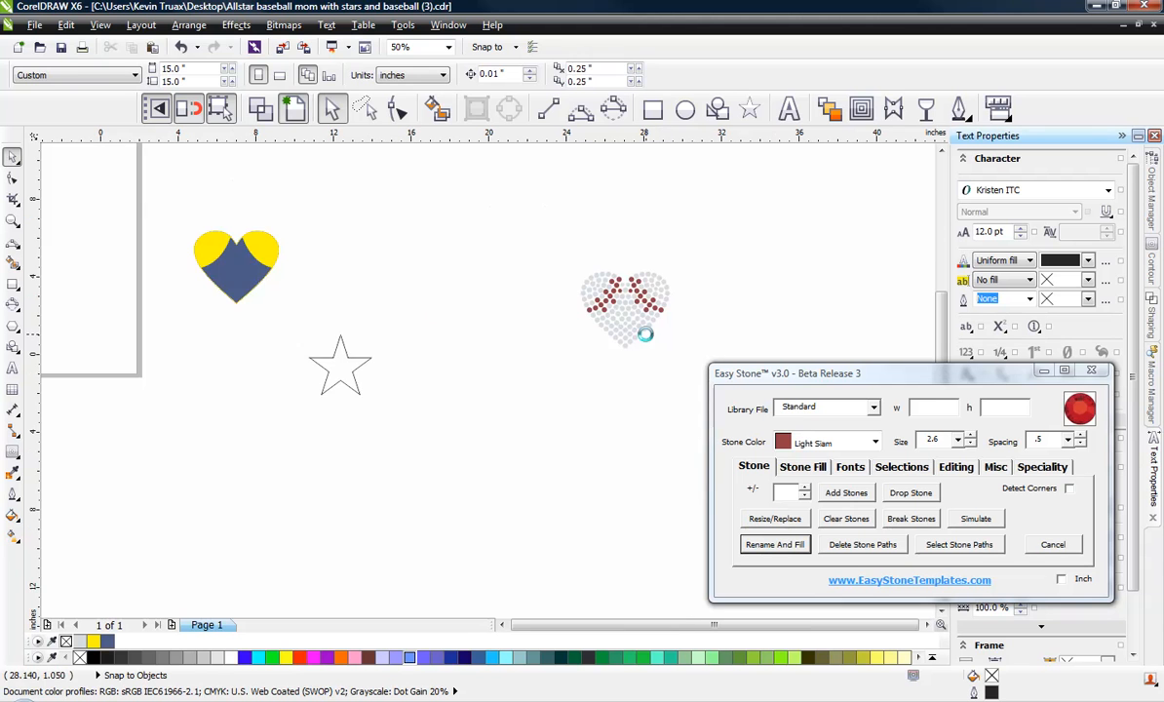
{"action": "scroll", "coordinate": [645, 330], "scroll_direction": "down", "scroll_amount": 1}
{"action": "left_click_drag", "start_coordinate": [571, 281], "coordinate": [684, 368]}
{"action": "left_click_drag", "start_coordinate": [631, 324], "coordinate": [205, 183]}
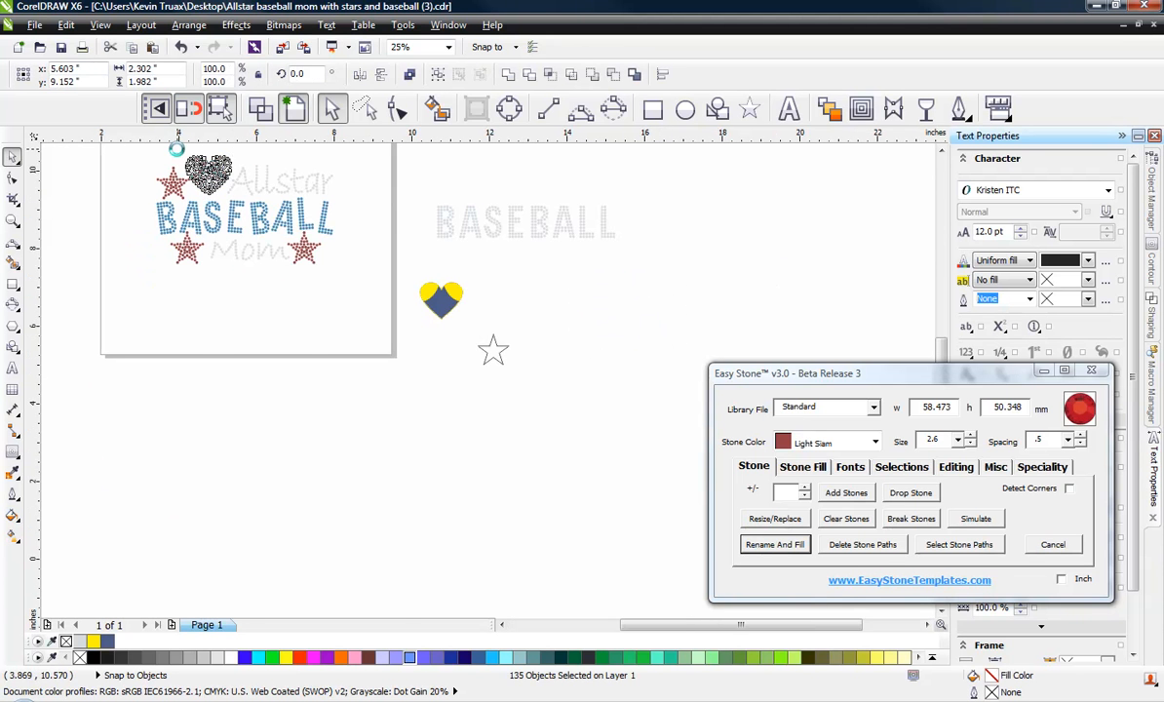
Step: Nudge the rhinestone heart 0.11 inches right and 0.08 inches down to fit between the upper star and Allstar
{"action": "scroll", "coordinate": [183, 159], "scroll_direction": "up", "scroll_amount": 3}
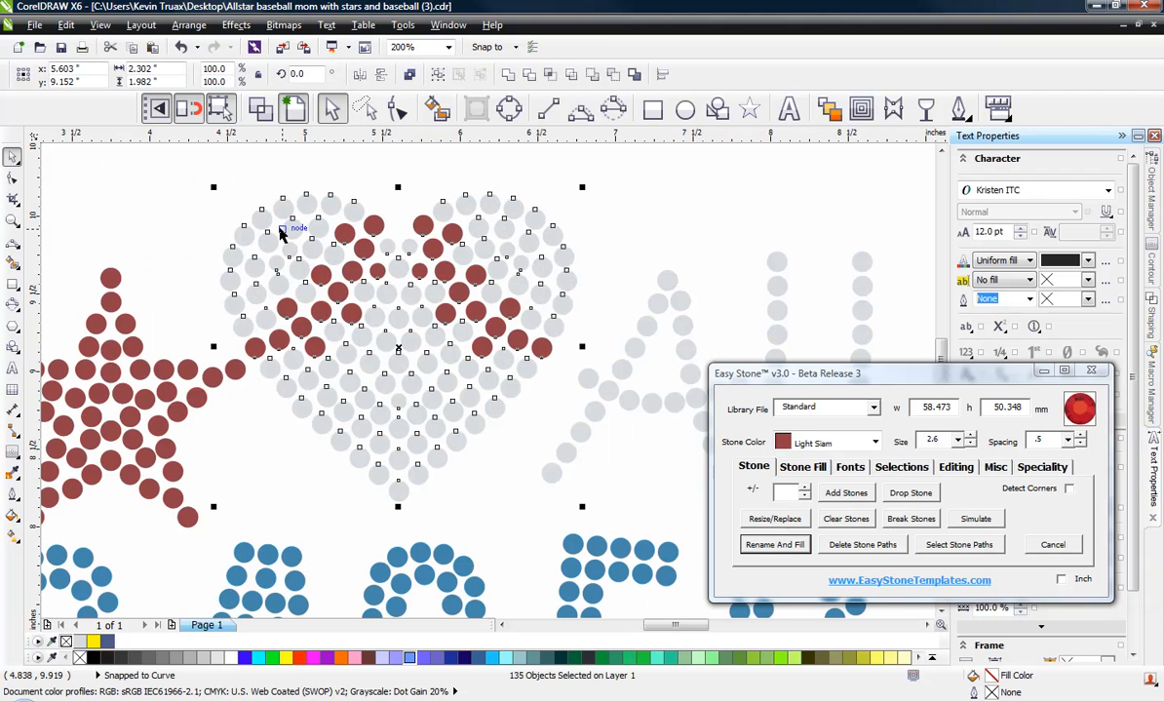
{"action": "key", "text": "Right"}
{"action": "key", "text": "Right"}
{"action": "key", "text": "Right"}
{"action": "key", "text": "Right"}
{"action": "key", "text": "Down"}
{"action": "key", "text": "Down"}
{"action": "key", "text": "Right"}
{"action": "key", "text": "Right"}
{"action": "key", "text": "Right"}
{"action": "key", "text": "Down"}
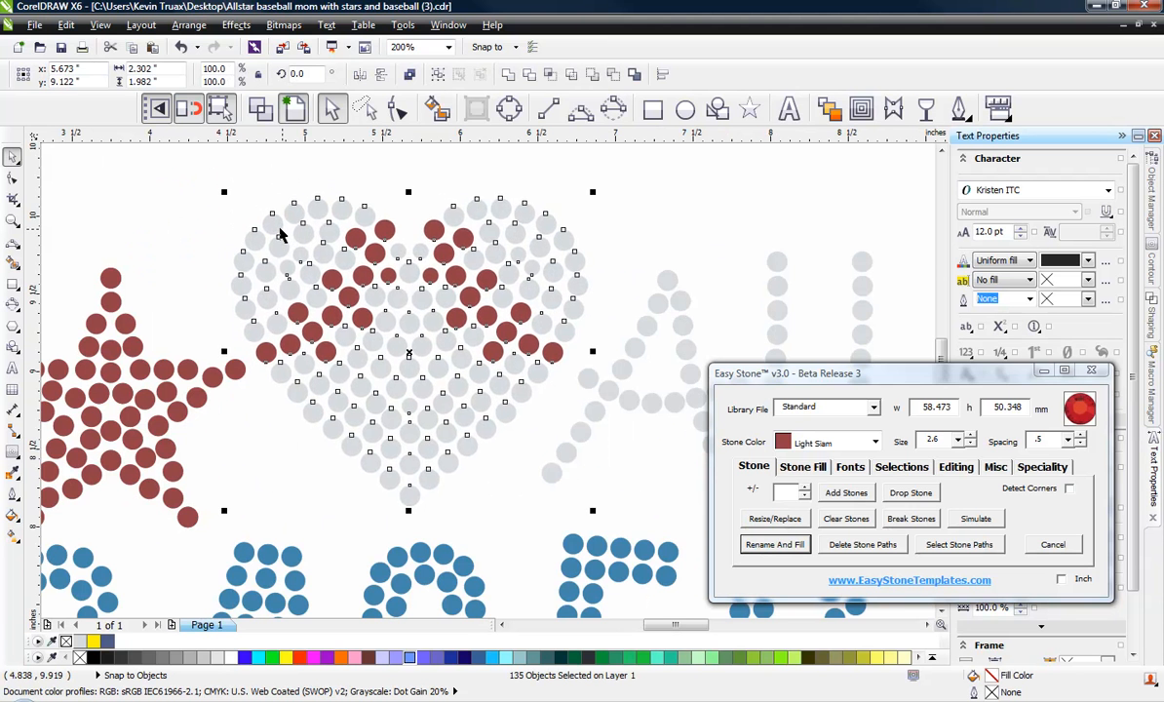
{"action": "key", "text": "Right"}
{"action": "key", "text": "Right"}
{"action": "key", "text": "Right"}
{"action": "key", "text": "Right"}
{"action": "key", "text": "Down"}
{"action": "key", "text": "Down"}
{"action": "key", "text": "Down"}
{"action": "key", "text": "Down"}
{"action": "key", "text": "Down"}
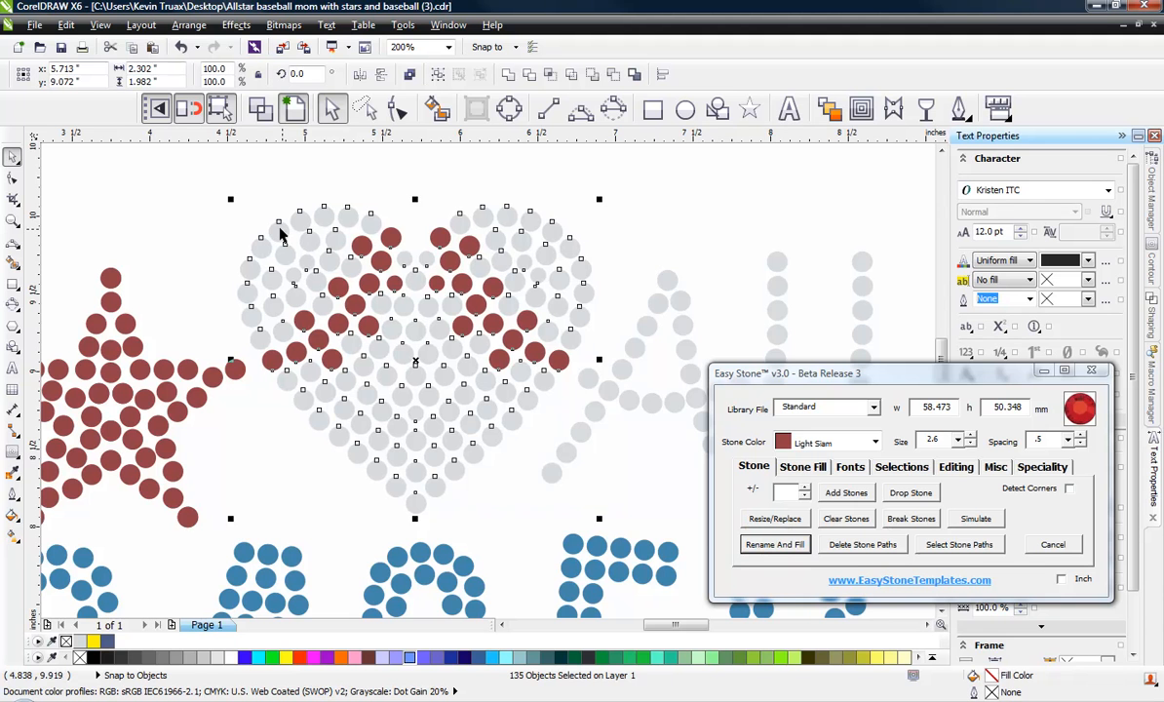
{"action": "left_click", "coordinate": [329, 182]}
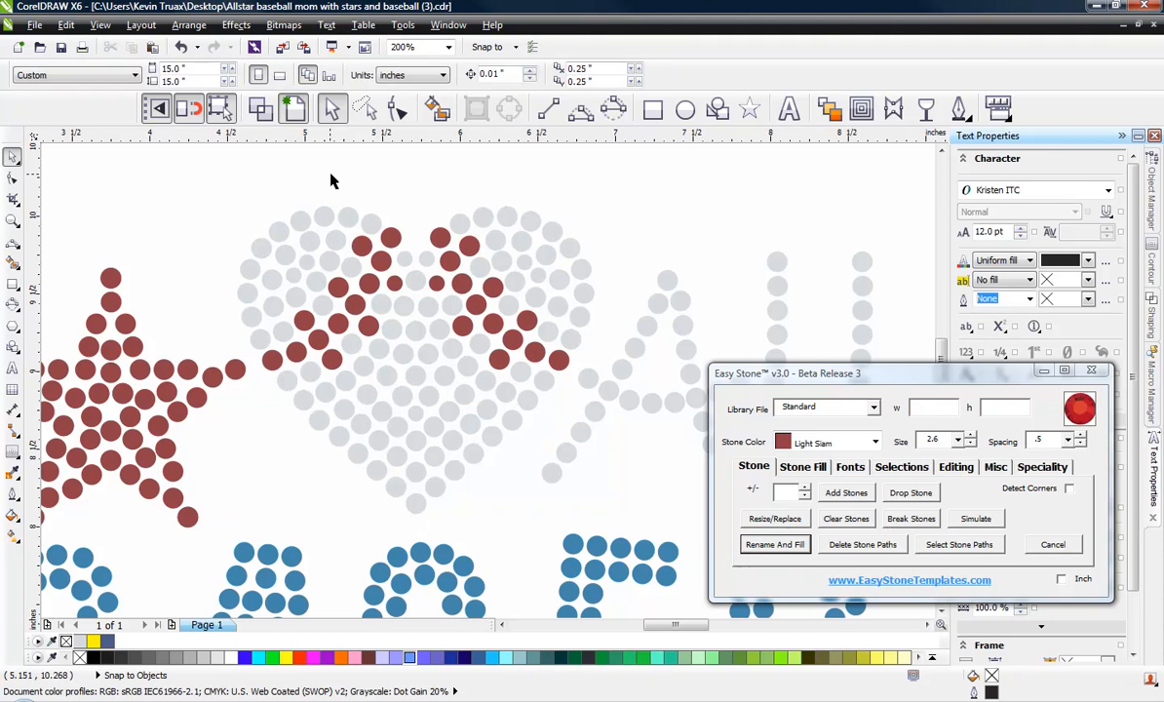
Step: Duplicate the yellow and blue three-piece heart into the empty area to the right of the original
{"action": "scroll", "coordinate": [246, 231], "scroll_direction": "down", "scroll_amount": 2}
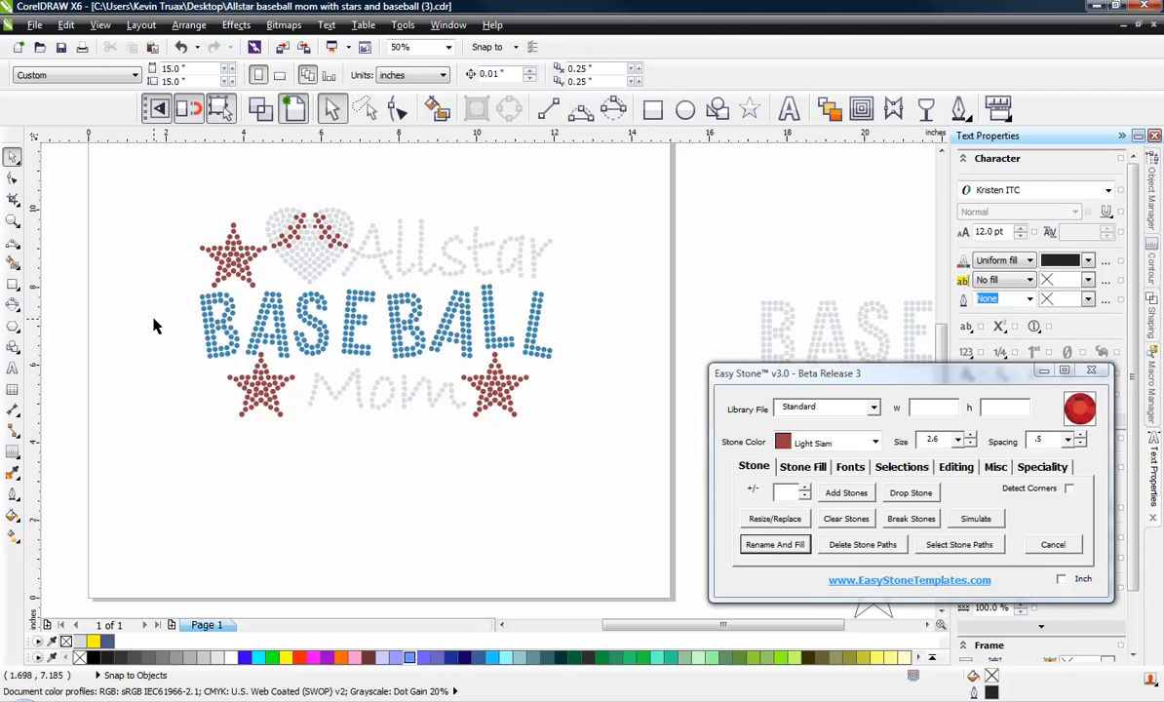
{"action": "scroll", "coordinate": [136, 287], "scroll_direction": "down", "scroll_amount": 2}
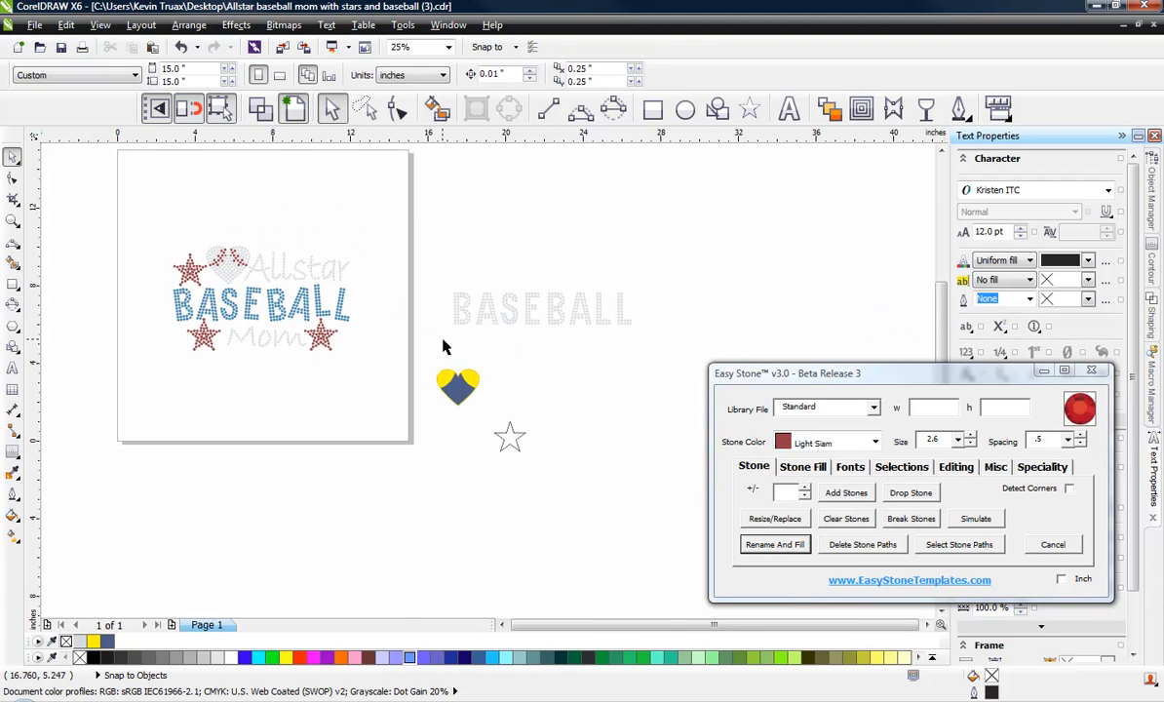
{"action": "scroll", "coordinate": [538, 390], "scroll_direction": "up", "scroll_amount": 3}
{"action": "left_click", "coordinate": [297, 380]}
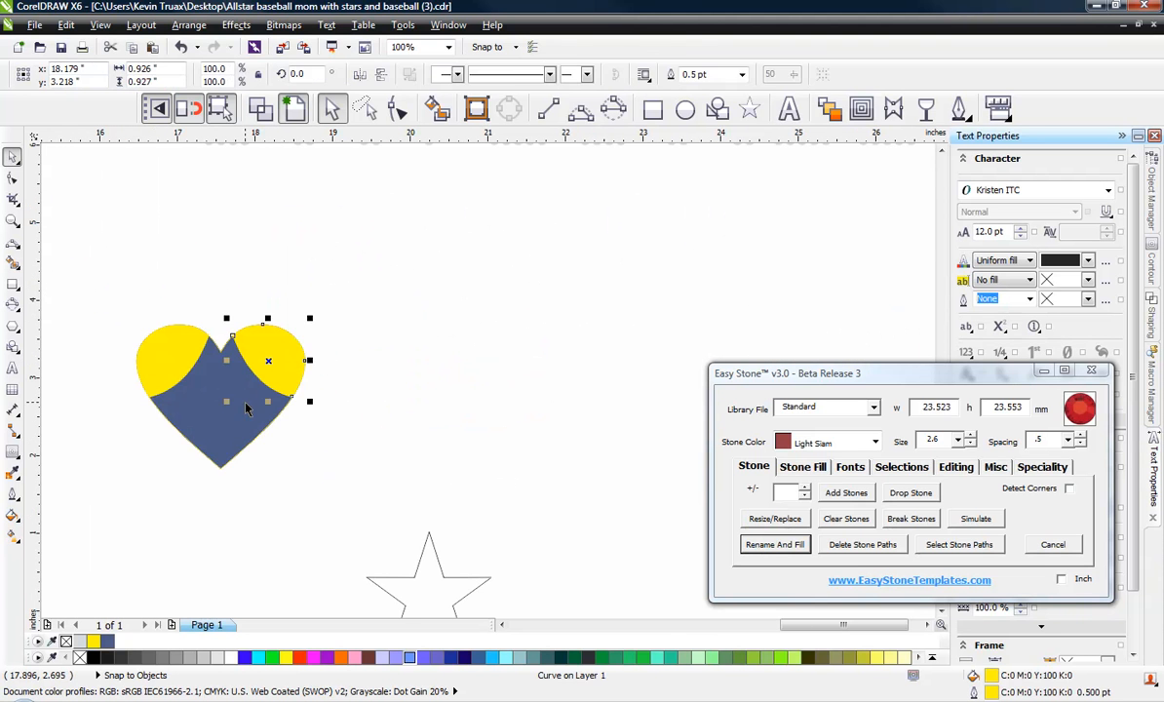
{"action": "left_click_drag", "start_coordinate": [159, 370], "coordinate": [503, 313]}
{"action": "left_click", "coordinate": [443, 389]}
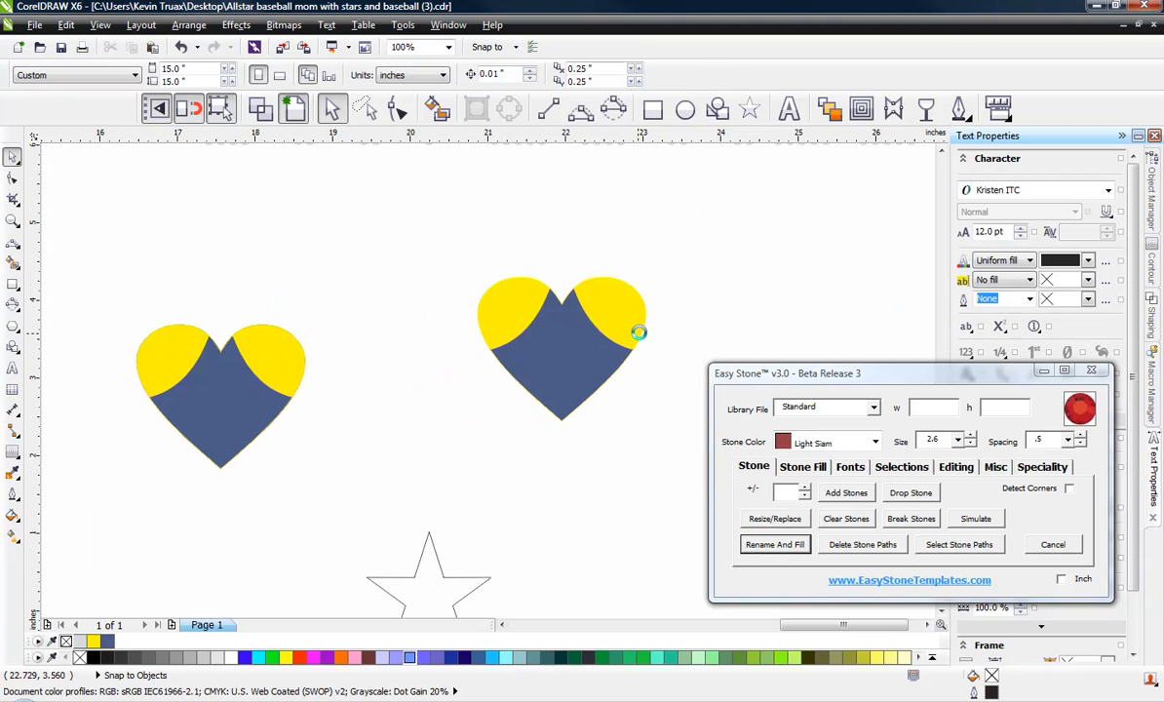
Step: Remove the outlines from all three pieces of the copied yellow and blue heart
{"action": "scroll", "coordinate": [639, 332], "scroll_direction": "up", "scroll_amount": 2}
{"action": "scroll", "coordinate": [521, 316], "scroll_direction": "down", "scroll_amount": 1}
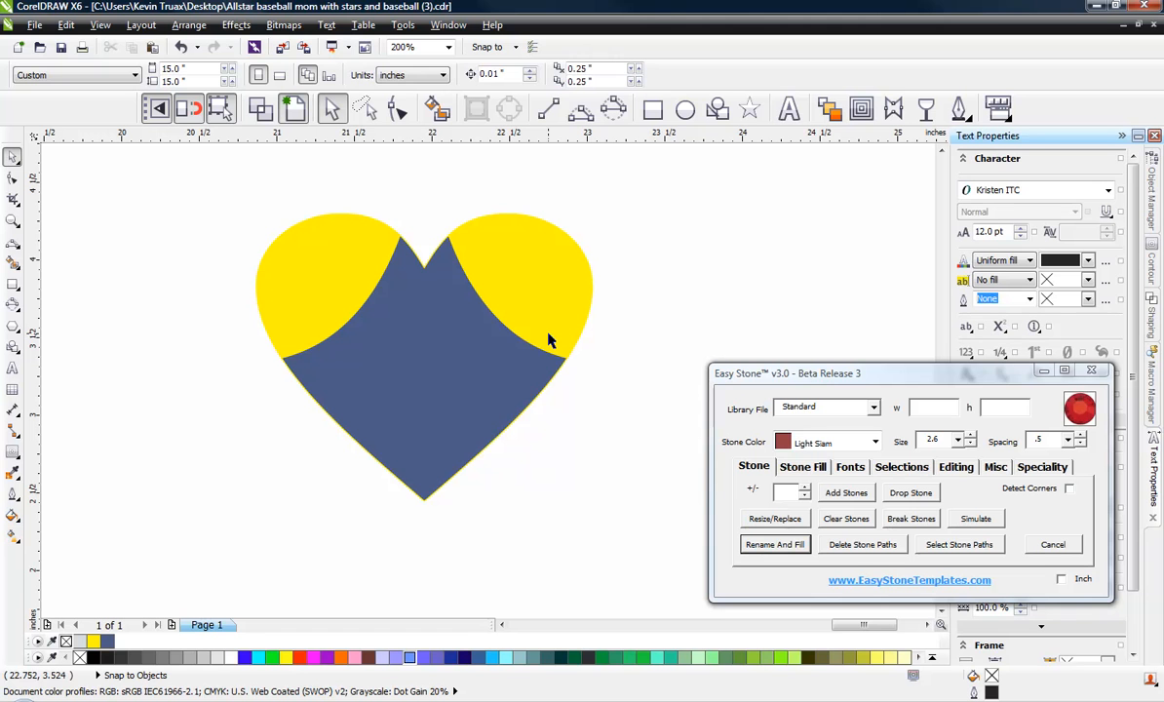
{"action": "left_click_drag", "start_coordinate": [670, 199], "coordinate": [206, 546]}
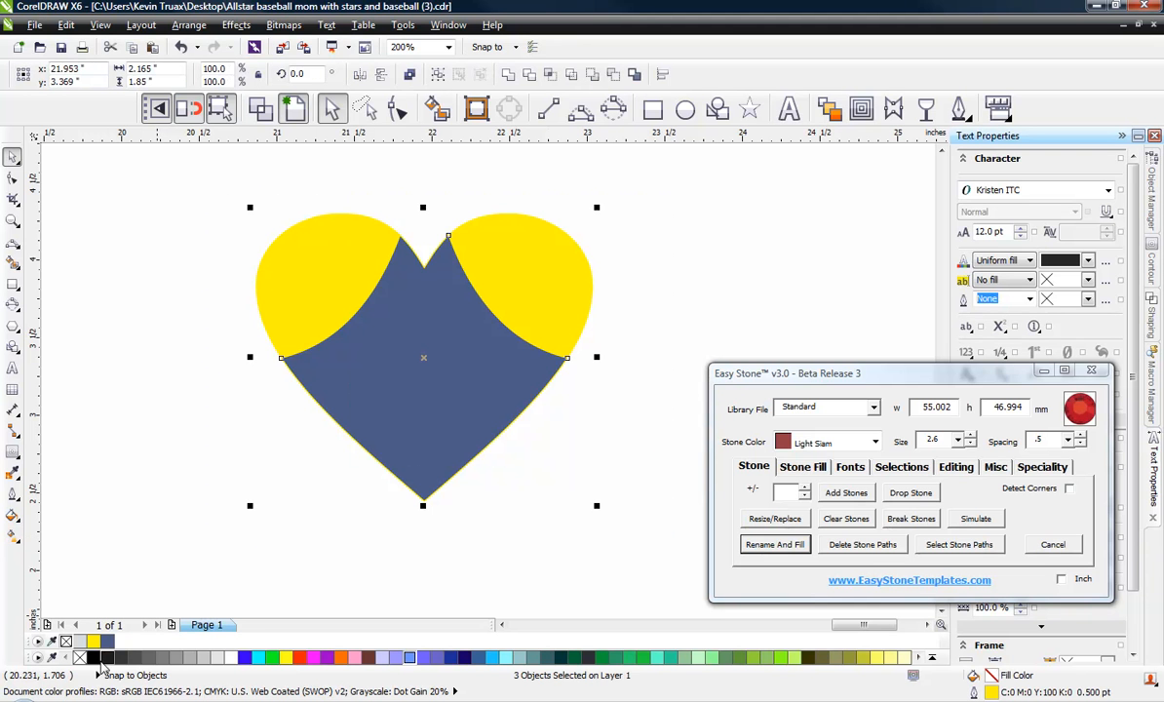
{"action": "right_click", "coordinate": [65, 640]}
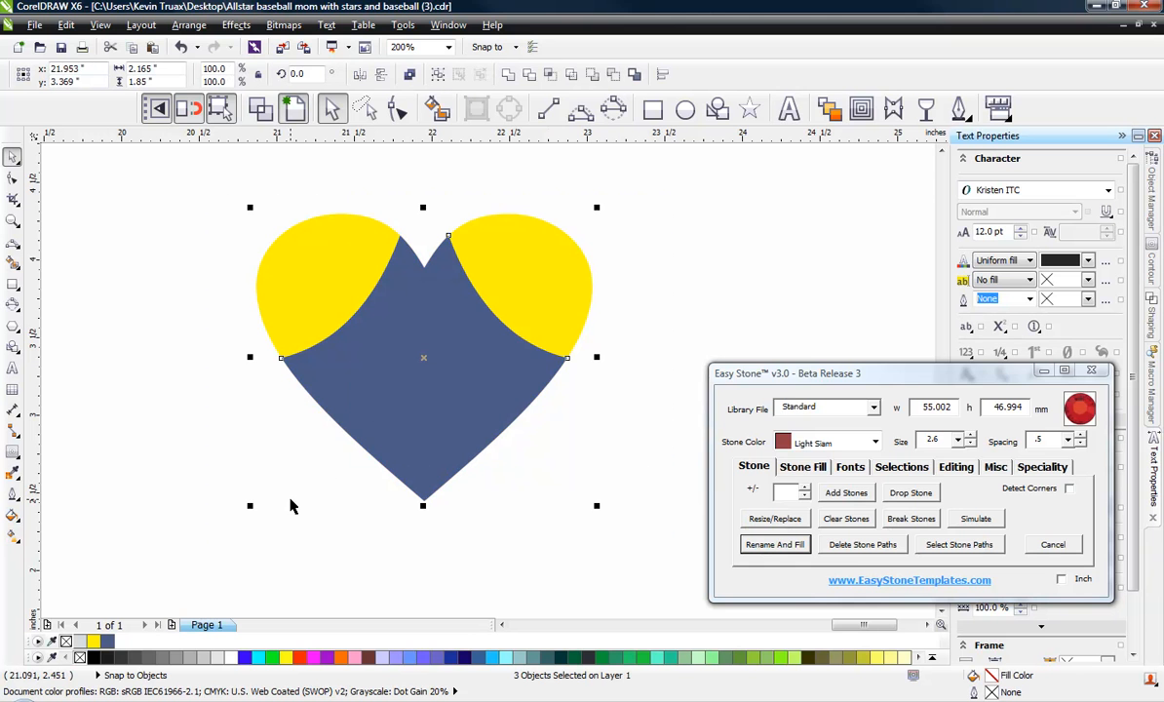
Step: Export the copied heart to the Desktop through the Hot Fix Era WMF export and switch to Hotfix Era
{"action": "key", "text": "ctrl+e"}
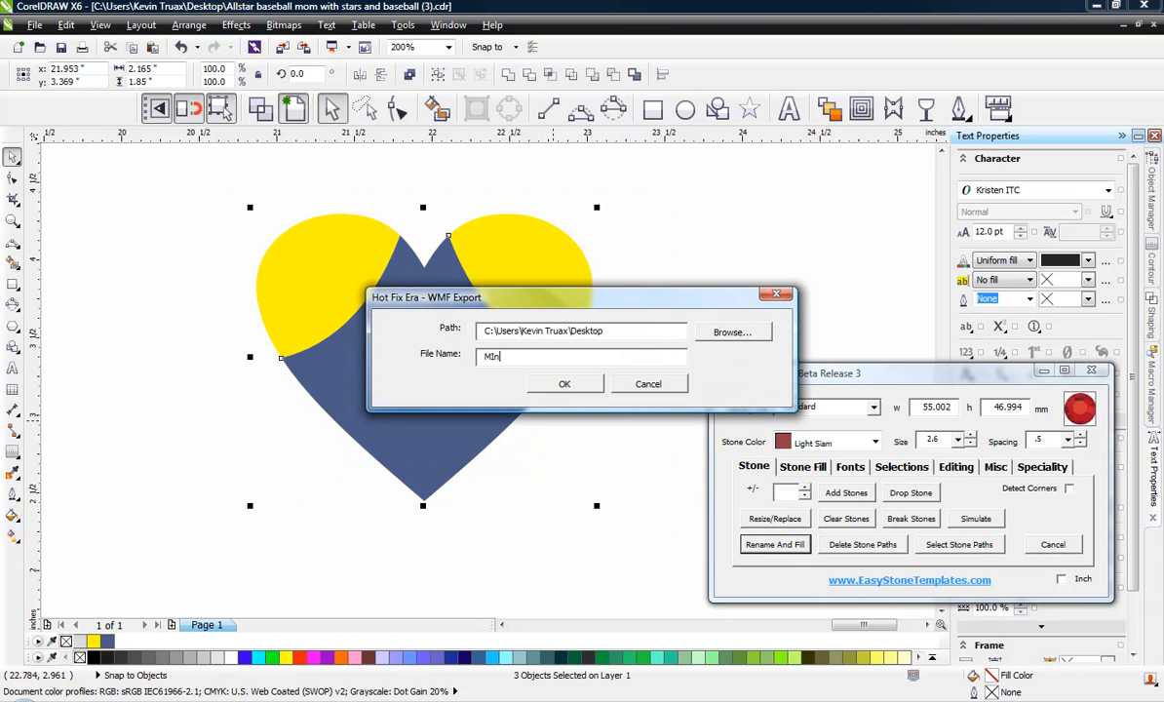
{"action": "left_click", "coordinate": [564, 386]}
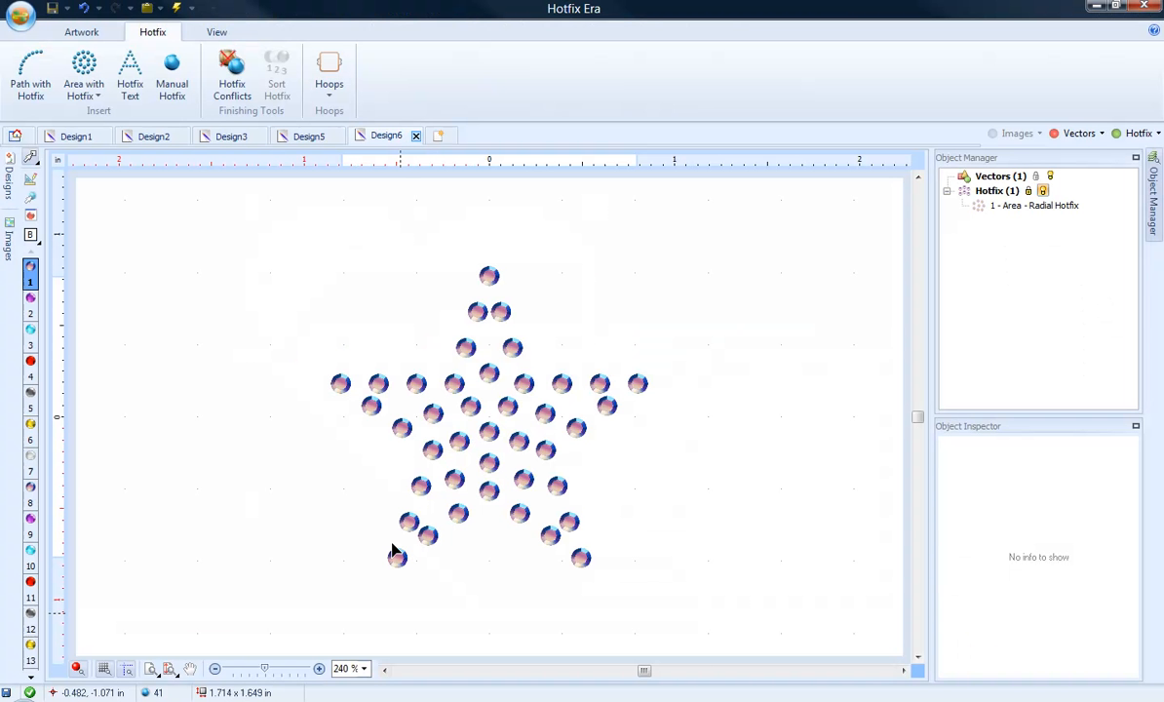
Step: Open the MIniHeart.wmf vector file from the Desktop in a new design
{"action": "left_click", "coordinate": [437, 136]}
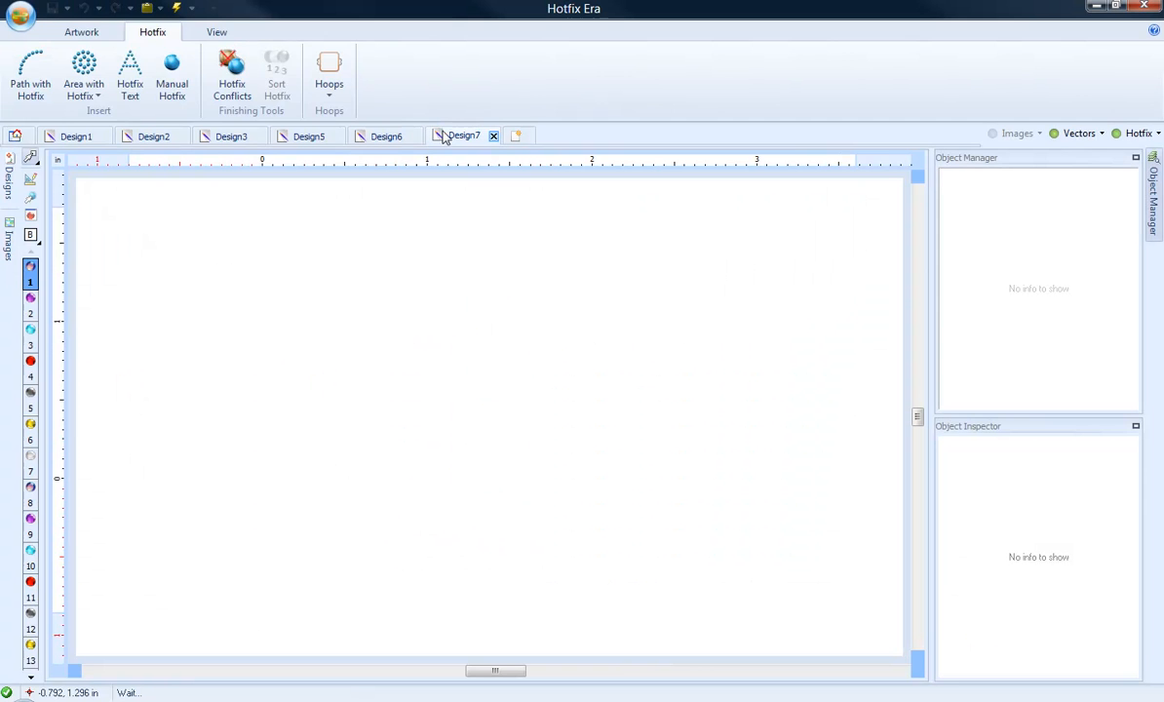
{"action": "left_click", "coordinate": [81, 31]}
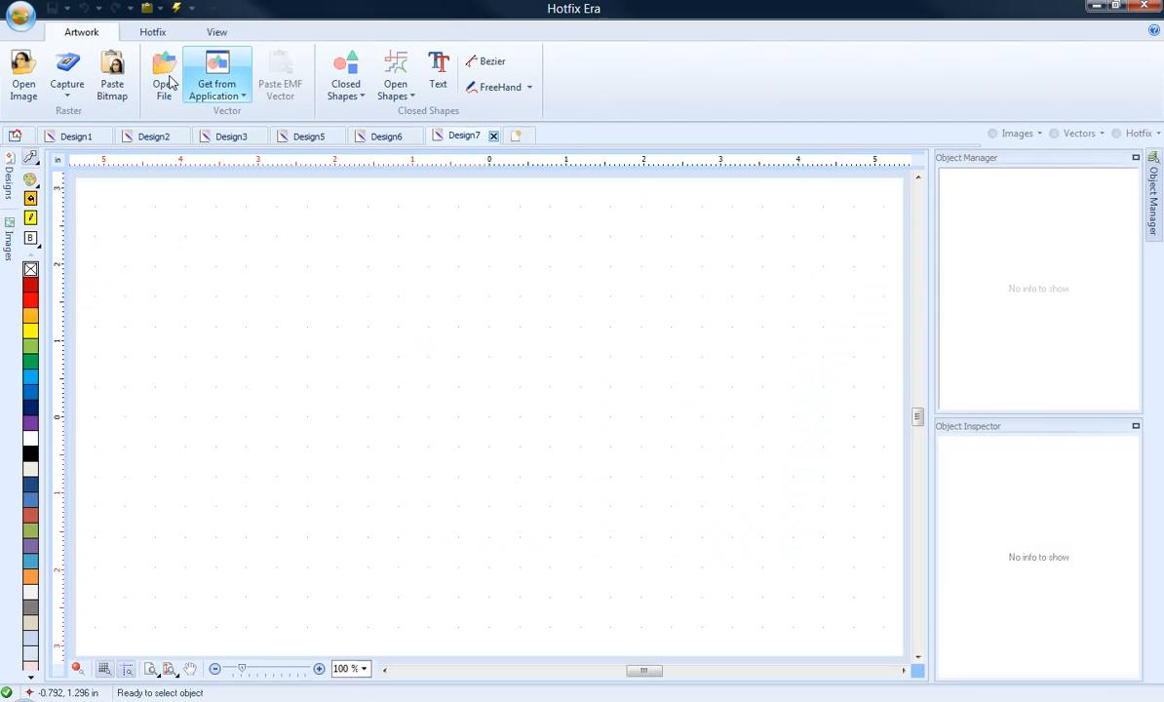
{"action": "left_click", "coordinate": [166, 83]}
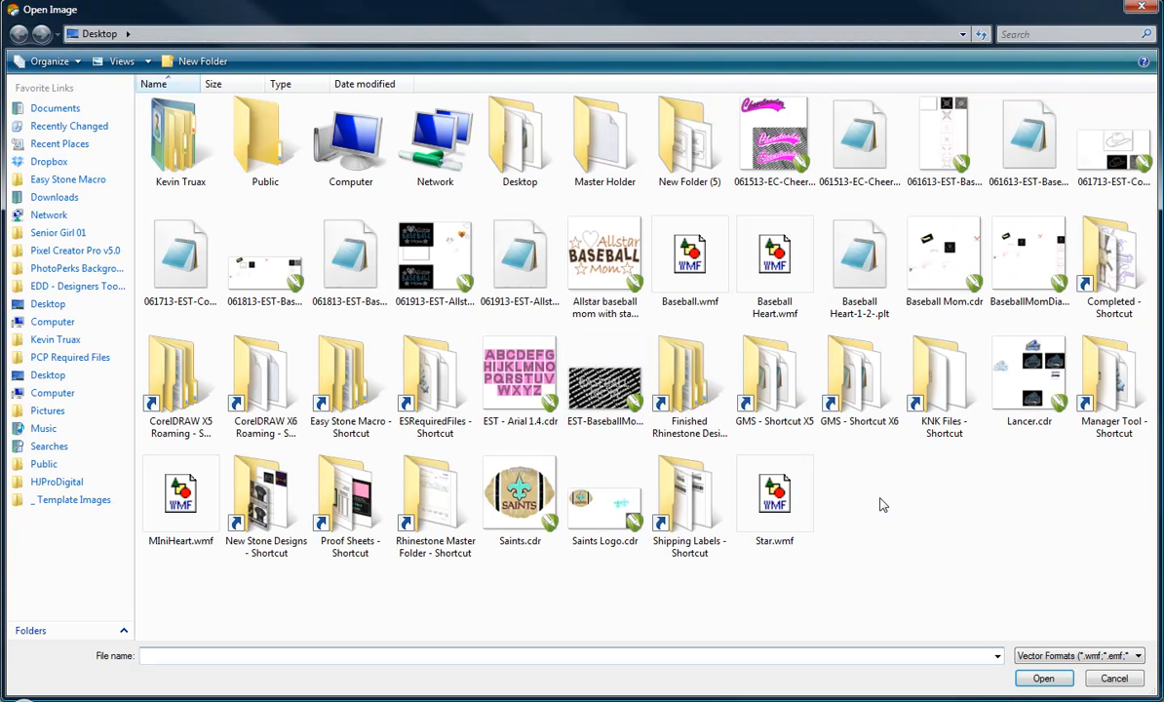
{"action": "left_click", "coordinate": [180, 495]}
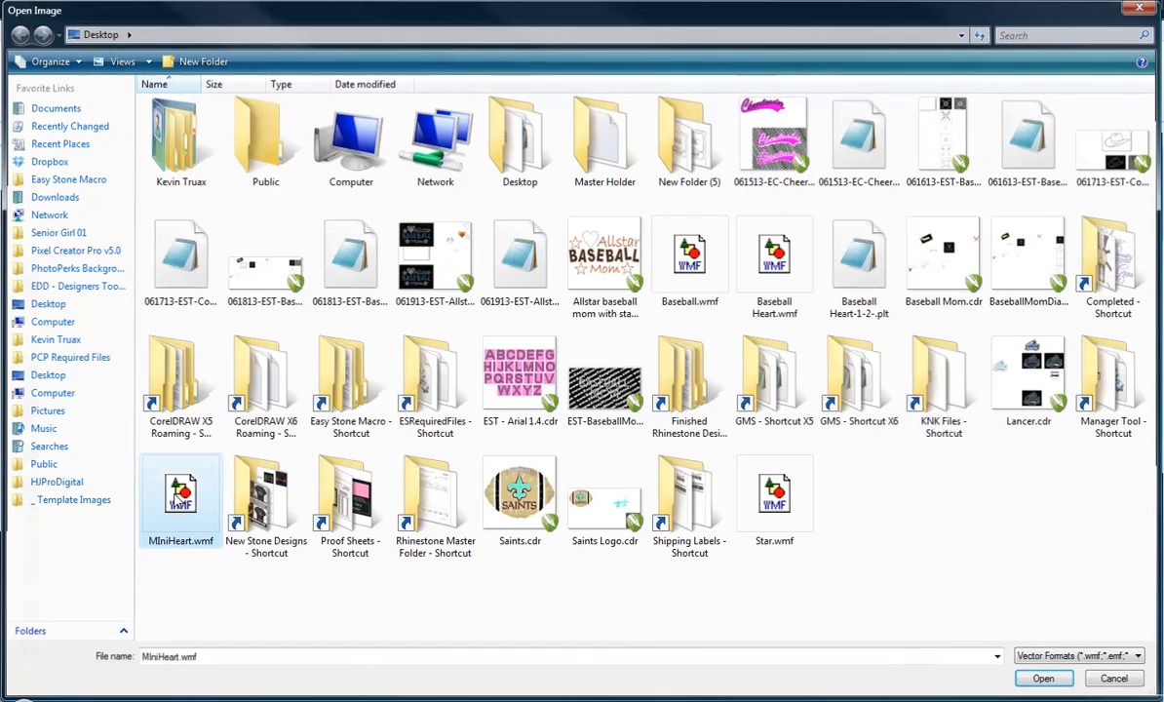
{"action": "double_click", "coordinate": [181, 495]}
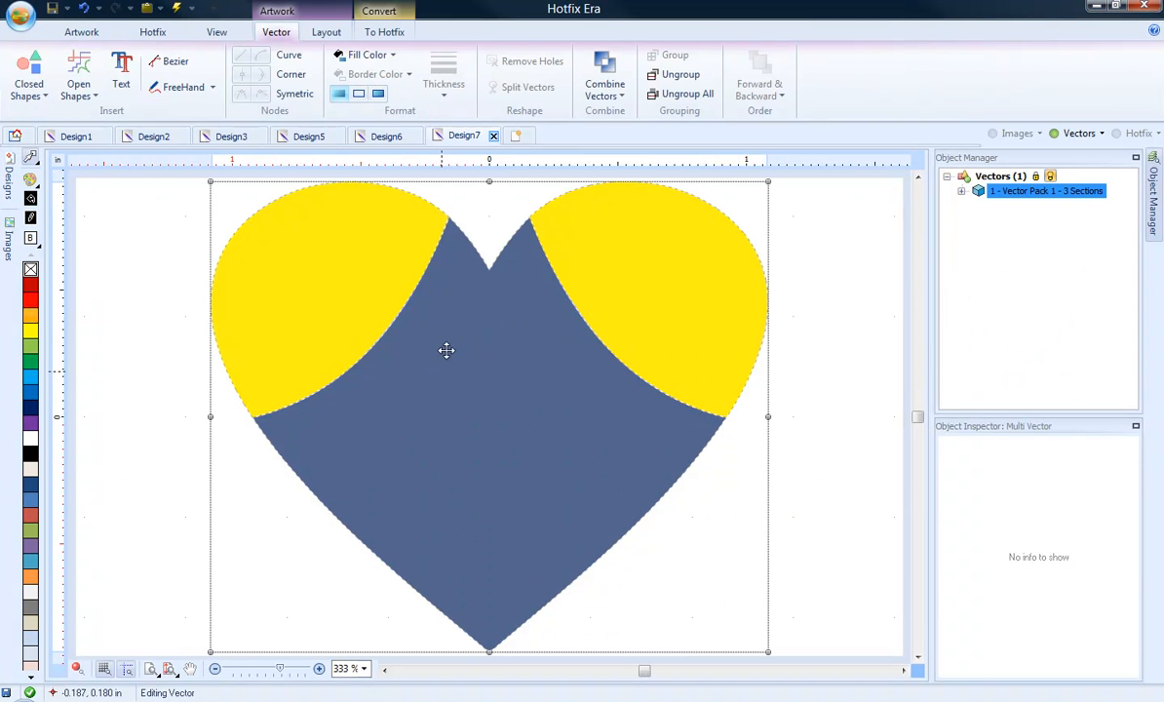
Step: Convert the three-section heart vector into areas with Radial Hotfix
{"action": "left_click", "coordinate": [384, 31]}
{"action": "left_click", "coordinate": [95, 82]}
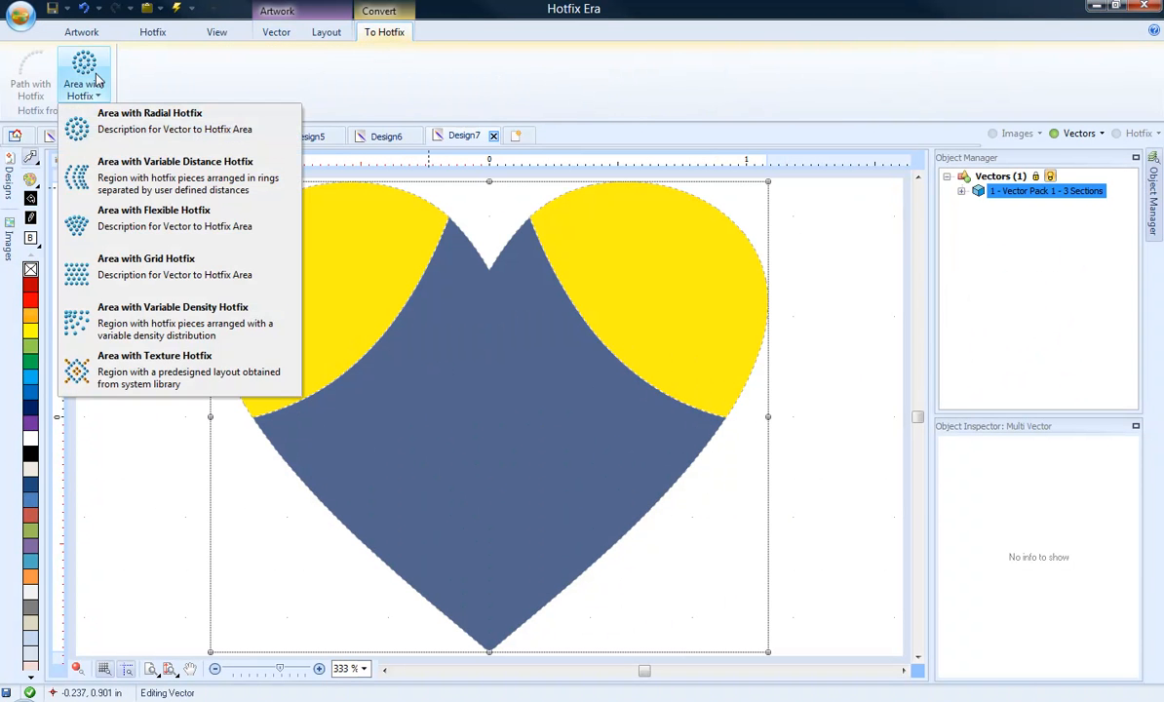
{"action": "left_click", "coordinate": [135, 121]}
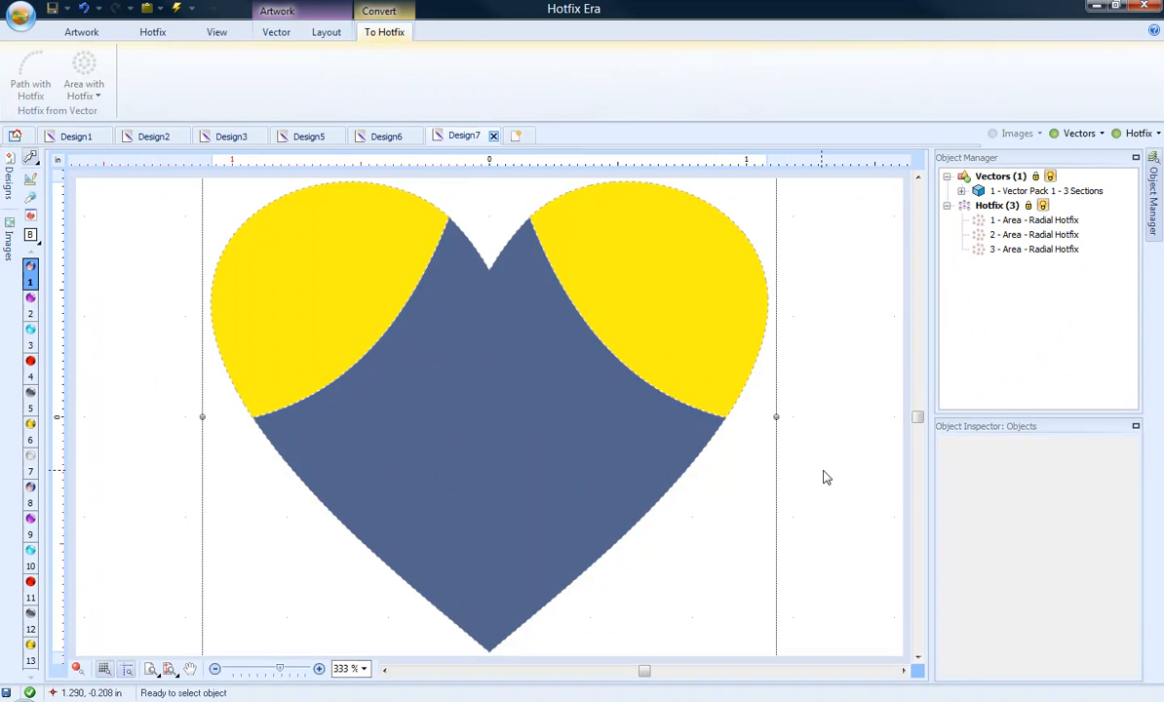
Step: Change the blue central section's radial hotfix stones to red 10 ss
{"action": "left_click", "coordinate": [641, 460]}
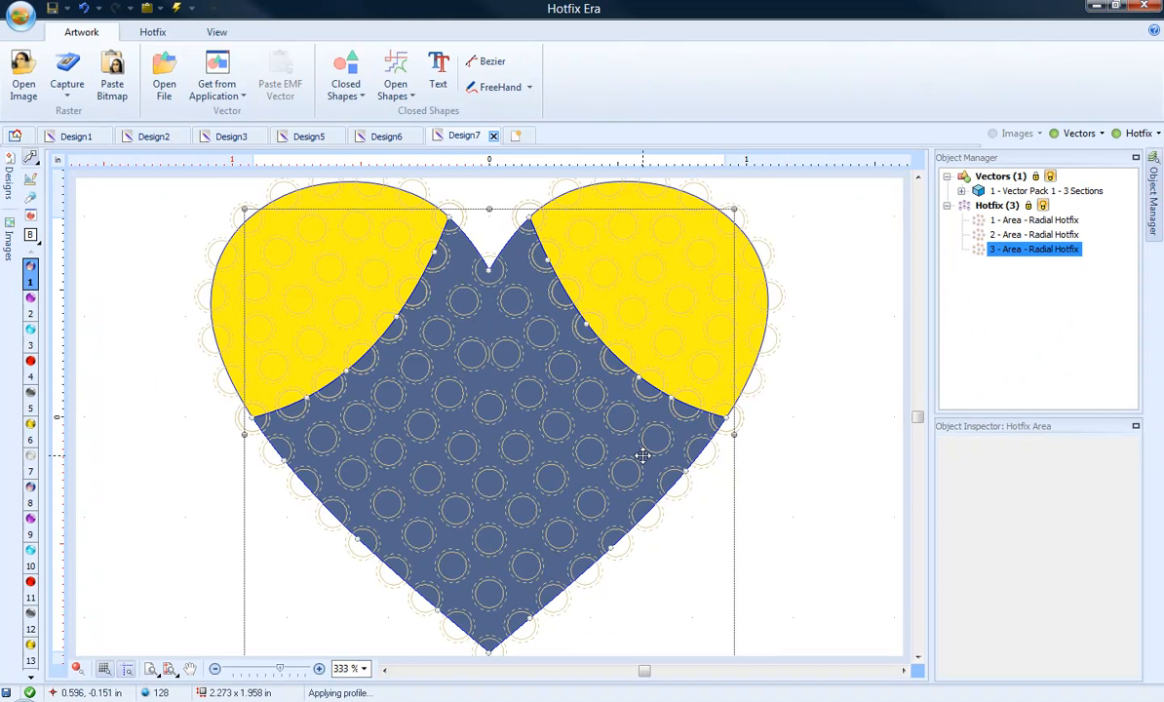
{"action": "left_click", "coordinate": [396, 93]}
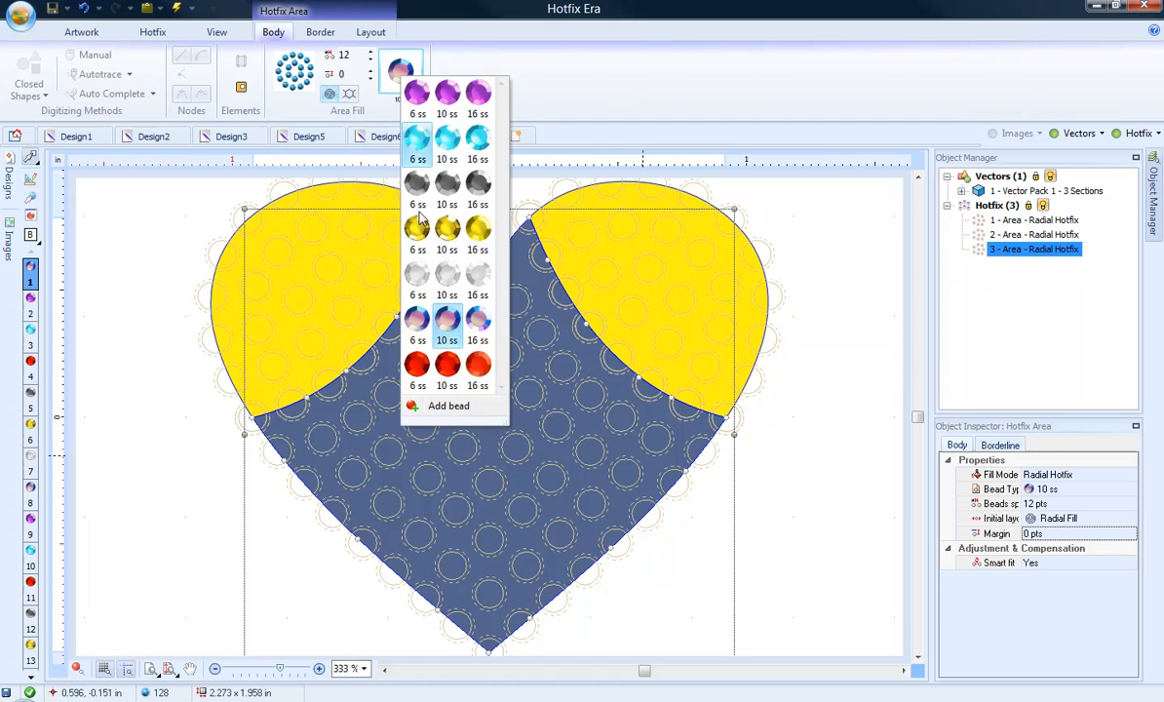
{"action": "left_click", "coordinate": [425, 359]}
{"action": "left_click", "coordinate": [821, 429]}
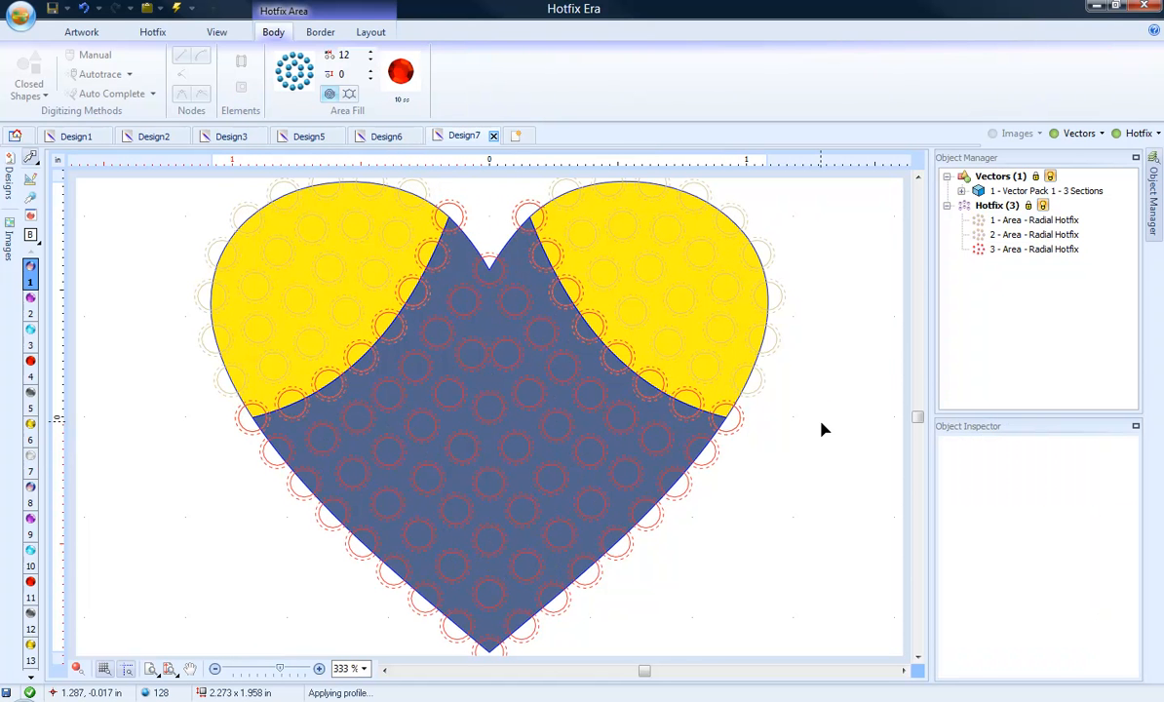
Step: Start an HPGL export of the heart, continuing despite the overlap, and put both bead types on Page 1
{"action": "left_click", "coordinate": [215, 670]}
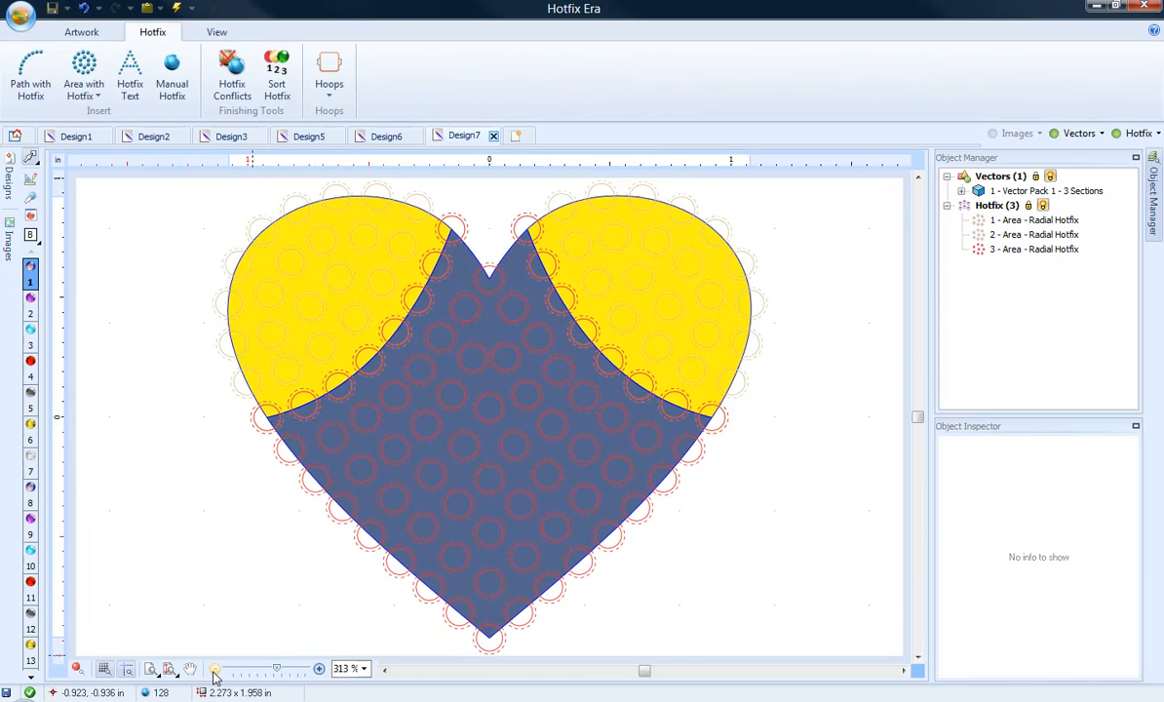
{"action": "left_click", "coordinate": [215, 671]}
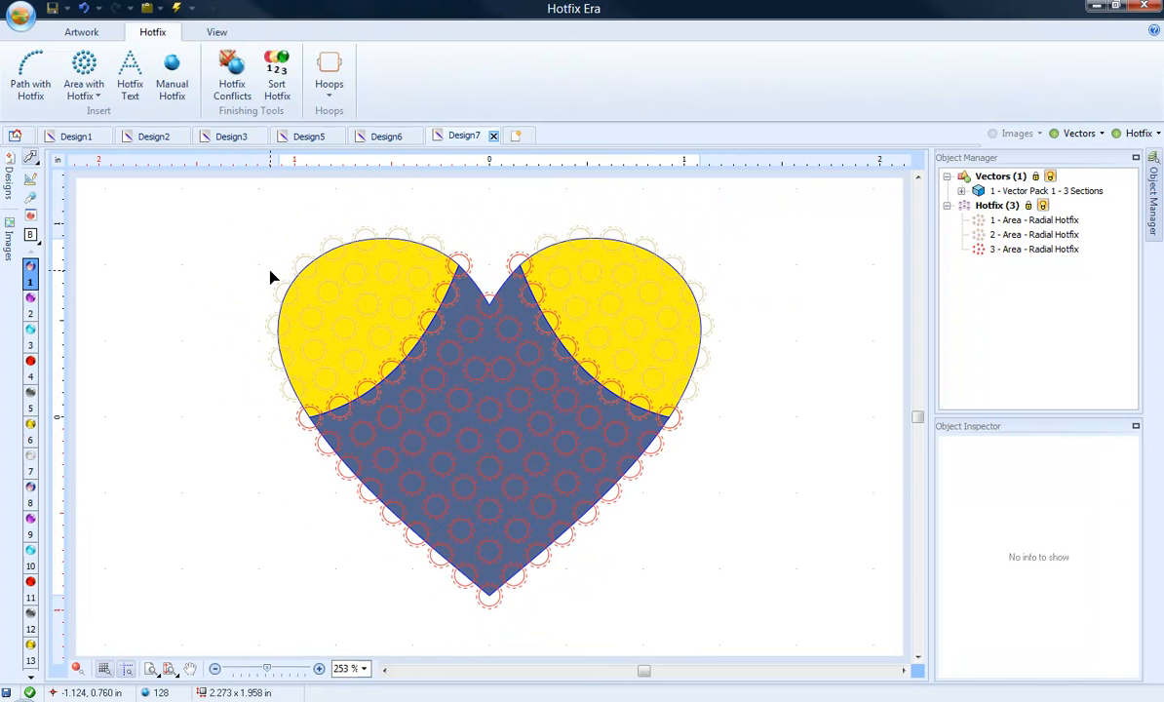
{"action": "left_click", "coordinate": [56, 9]}
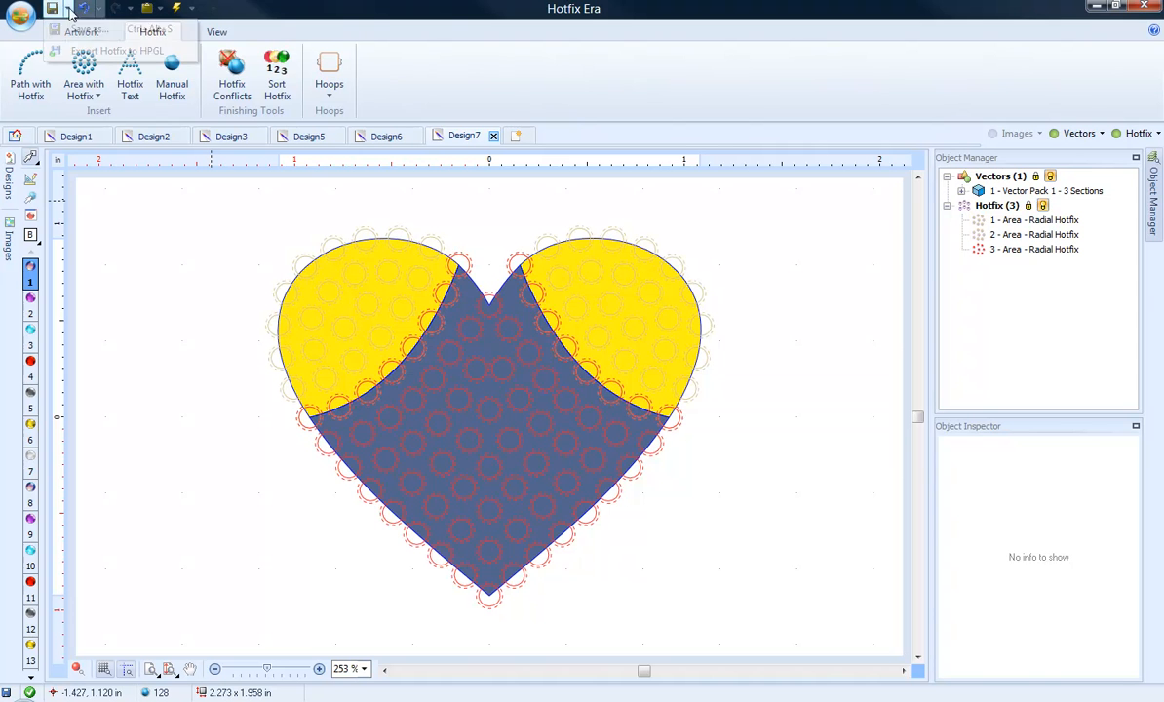
{"action": "left_click", "coordinate": [85, 51]}
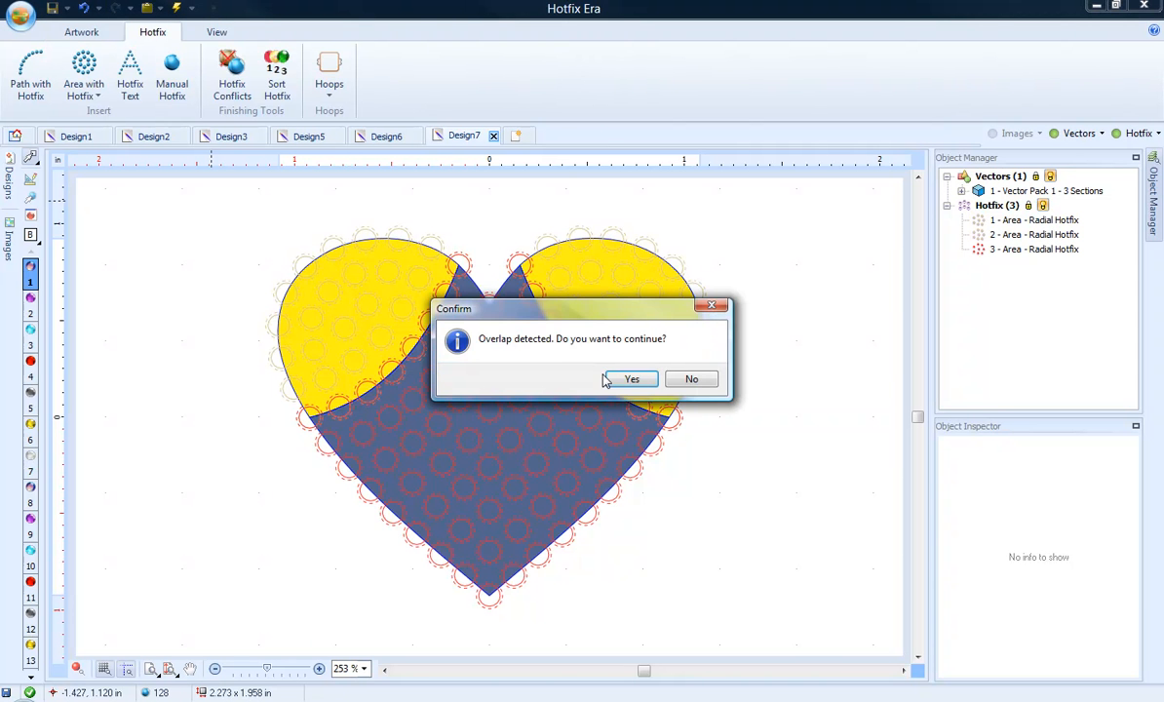
{"action": "left_click", "coordinate": [631, 379]}
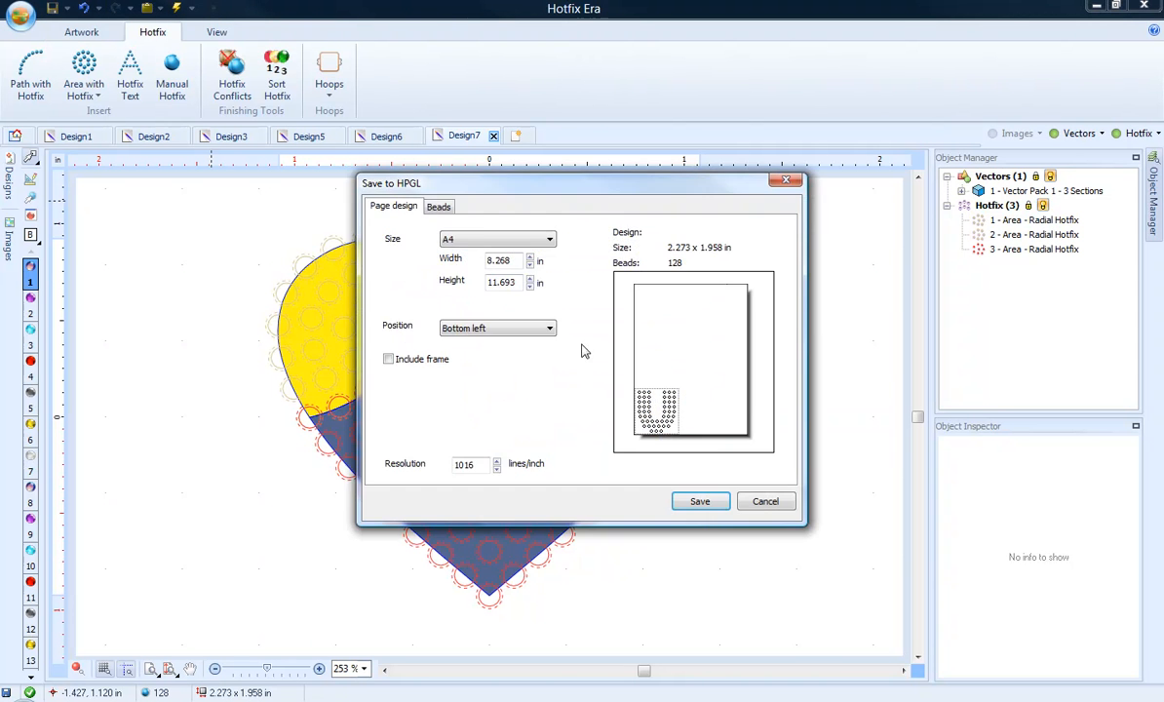
{"action": "left_click", "coordinate": [439, 208]}
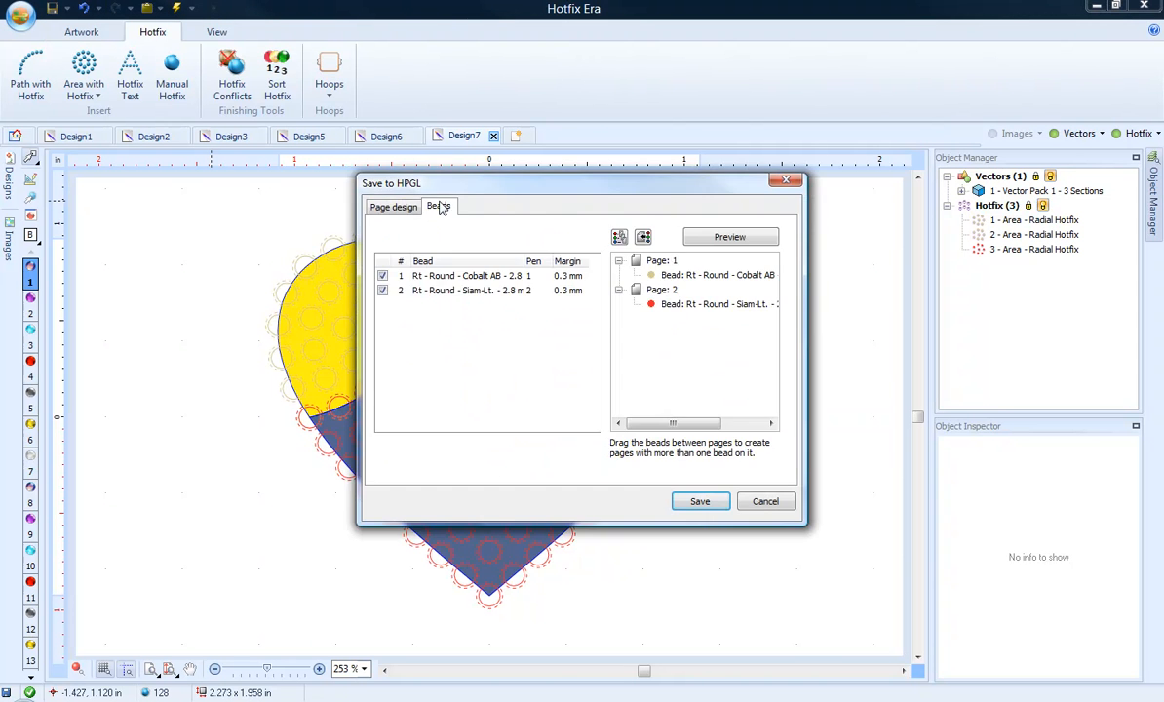
{"action": "left_click", "coordinate": [644, 240]}
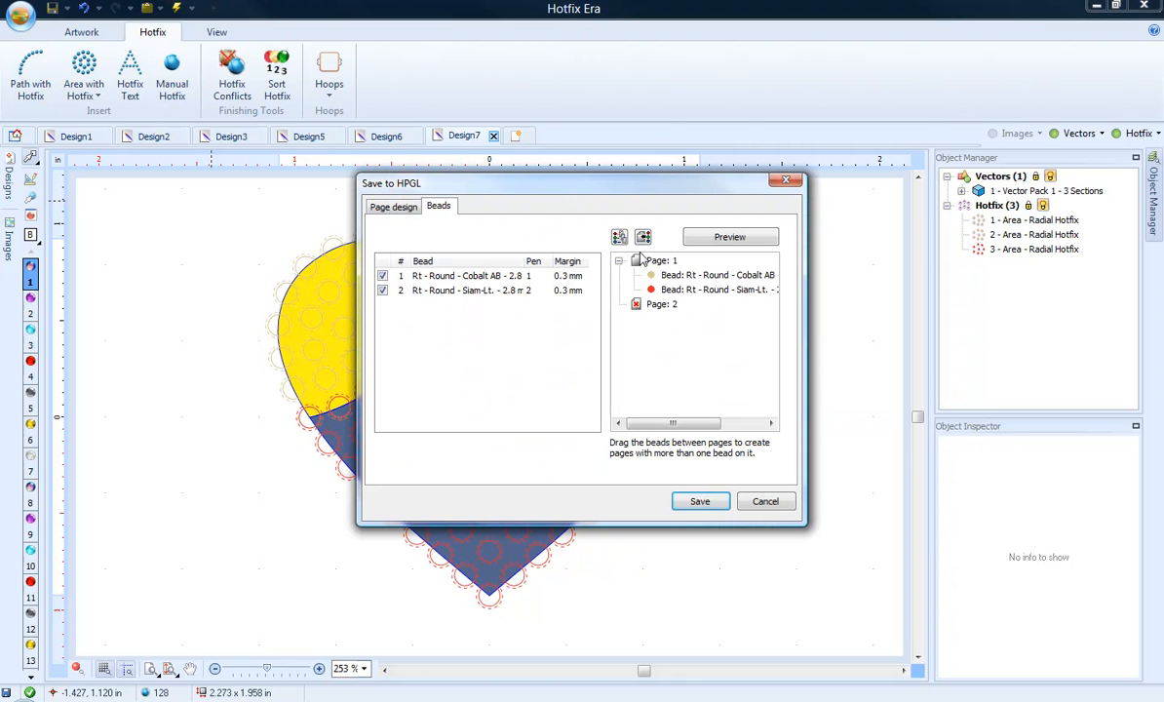
Step: Save the HPGL export to the Desktop as a PLT file named Mini Heart Baseball
{"action": "left_click", "coordinate": [714, 504]}
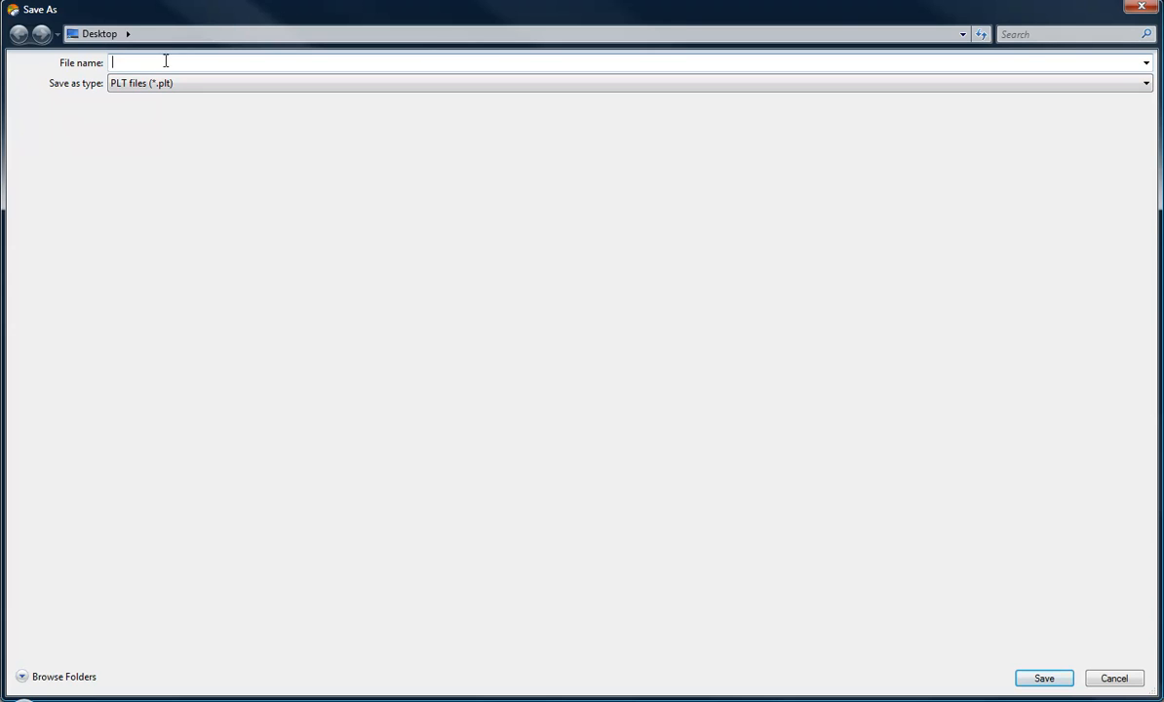
{"action": "type", "text": "Mini Heart Baseball"}
{"action": "left_click", "coordinate": [1040, 680]}
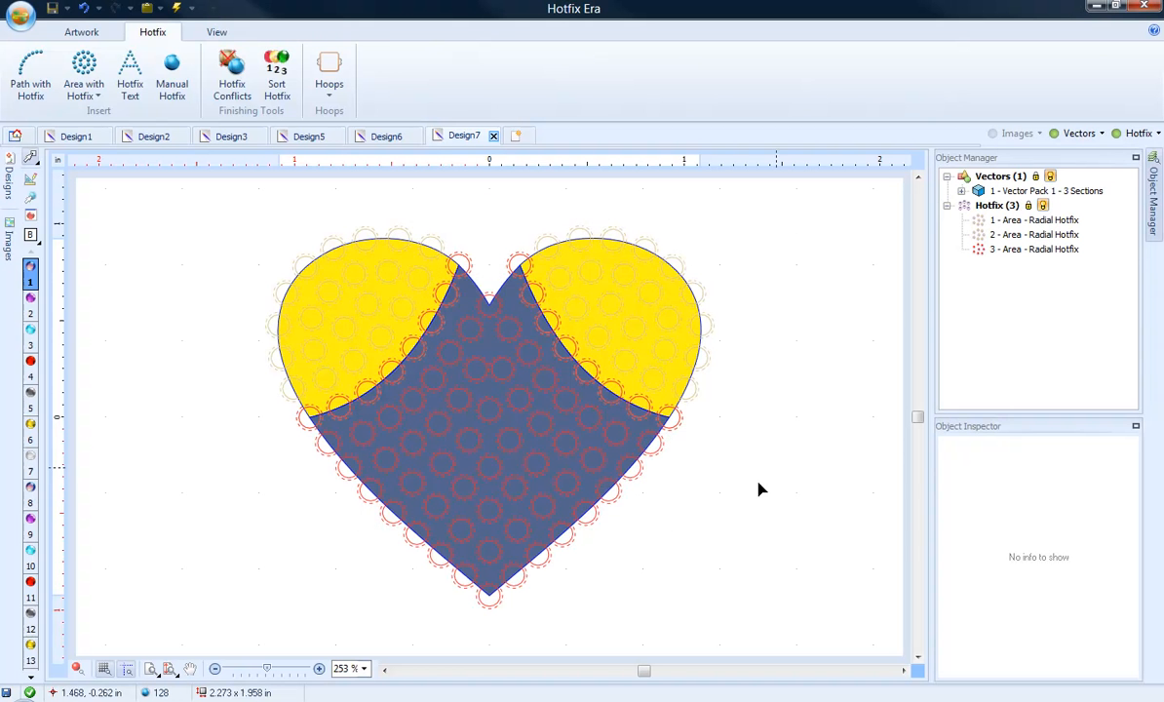
Step: Switch to CorelDRAW, import Mini Heart Baseball-1-2-.plt from the Desktop, and place it to the right of the yellow and blue heart
{"action": "left_click", "coordinate": [624, 700]}
{"action": "left_click", "coordinate": [701, 246]}
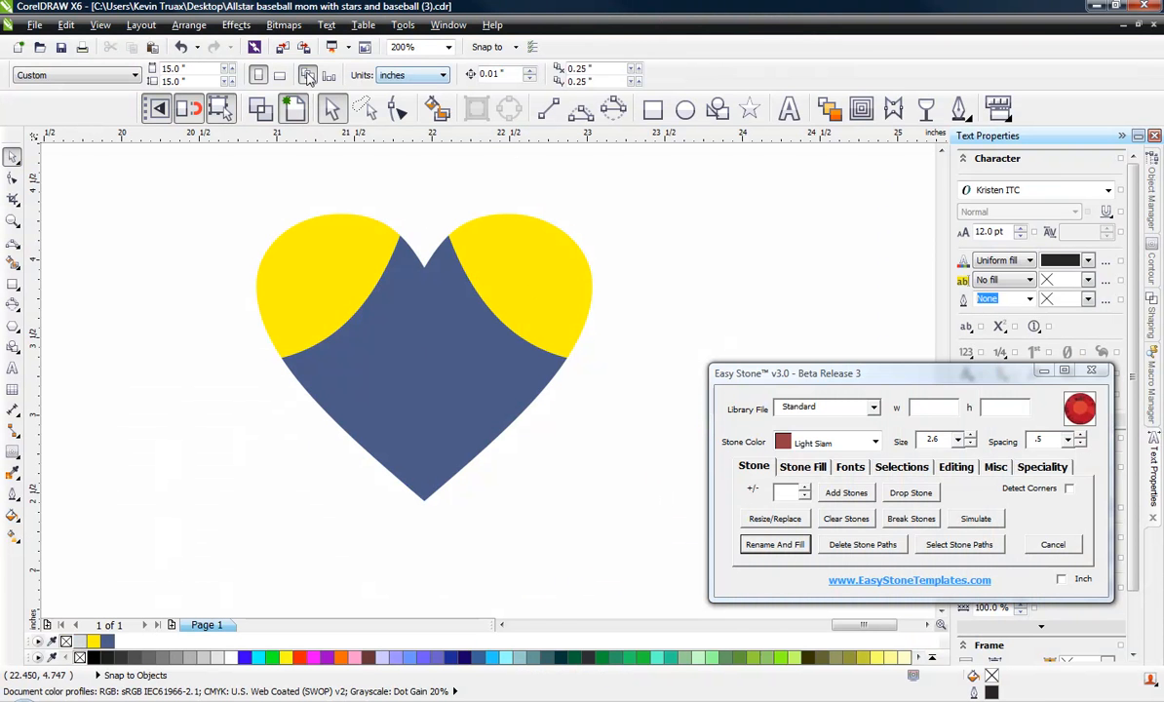
{"action": "left_click", "coordinate": [282, 47]}
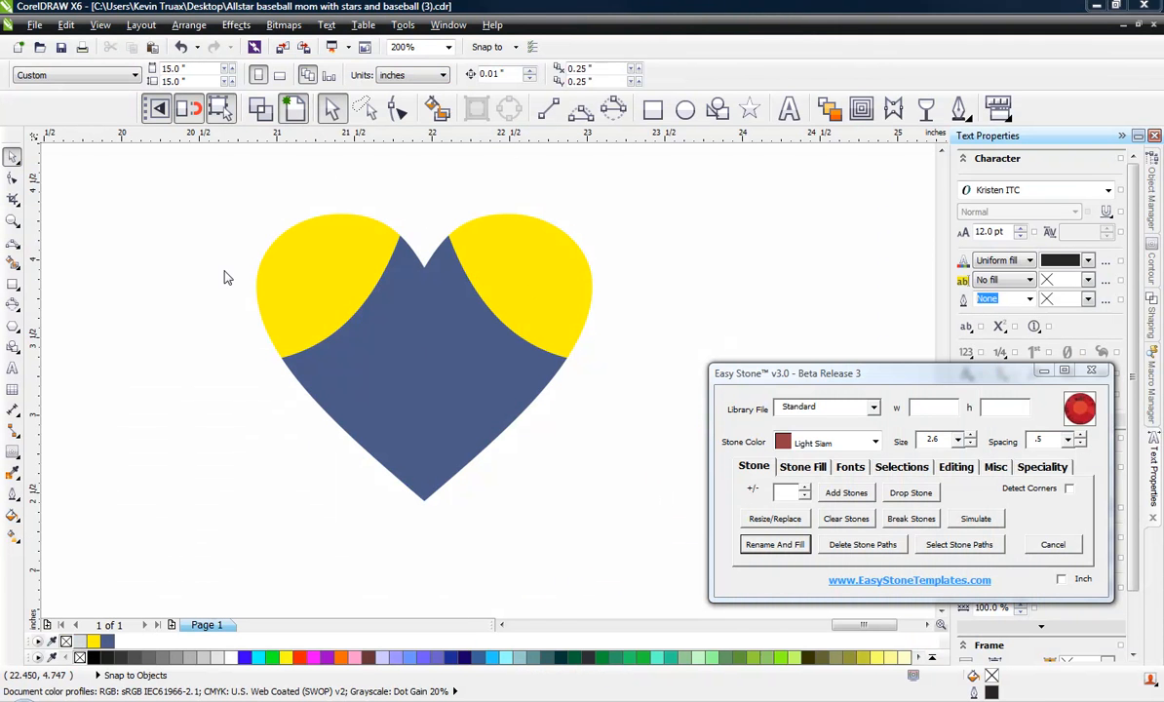
{"action": "left_click", "coordinate": [470, 233]}
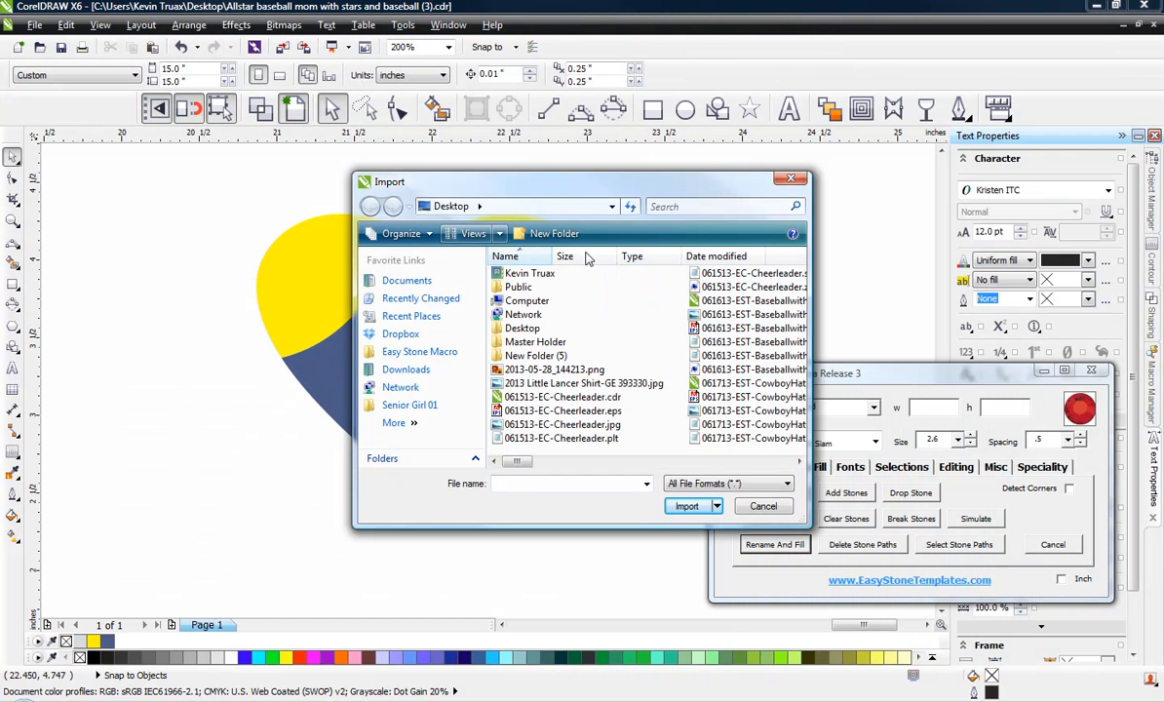
{"action": "left_click", "coordinate": [746, 465]}
{"action": "left_click", "coordinate": [746, 465]}
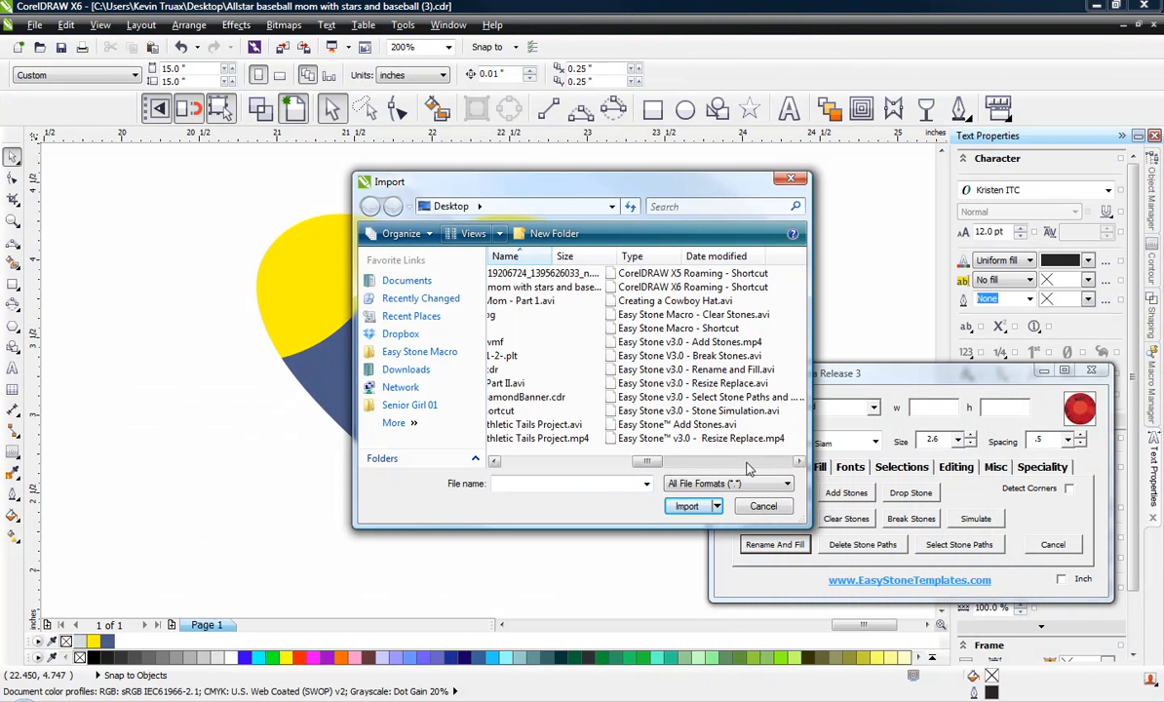
{"action": "left_click", "coordinate": [746, 465]}
{"action": "left_click_drag", "start_coordinate": [690, 472], "coordinate": [751, 475]}
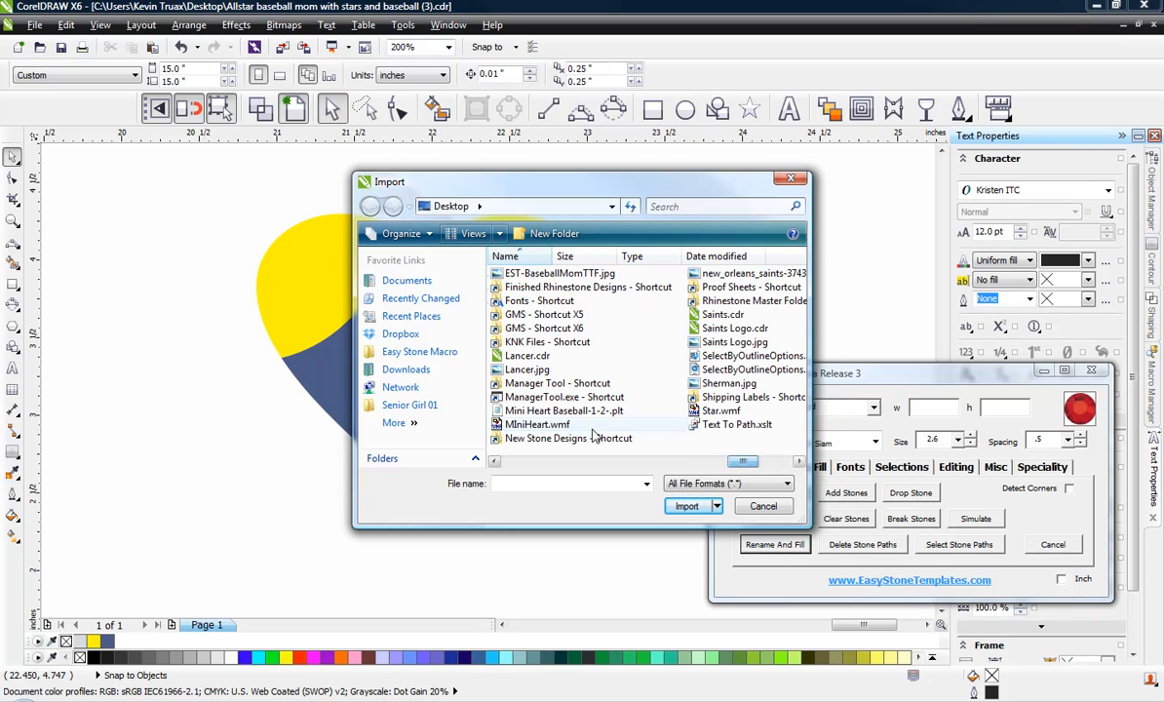
{"action": "left_click", "coordinate": [559, 426]}
{"action": "double_click", "coordinate": [564, 411]}
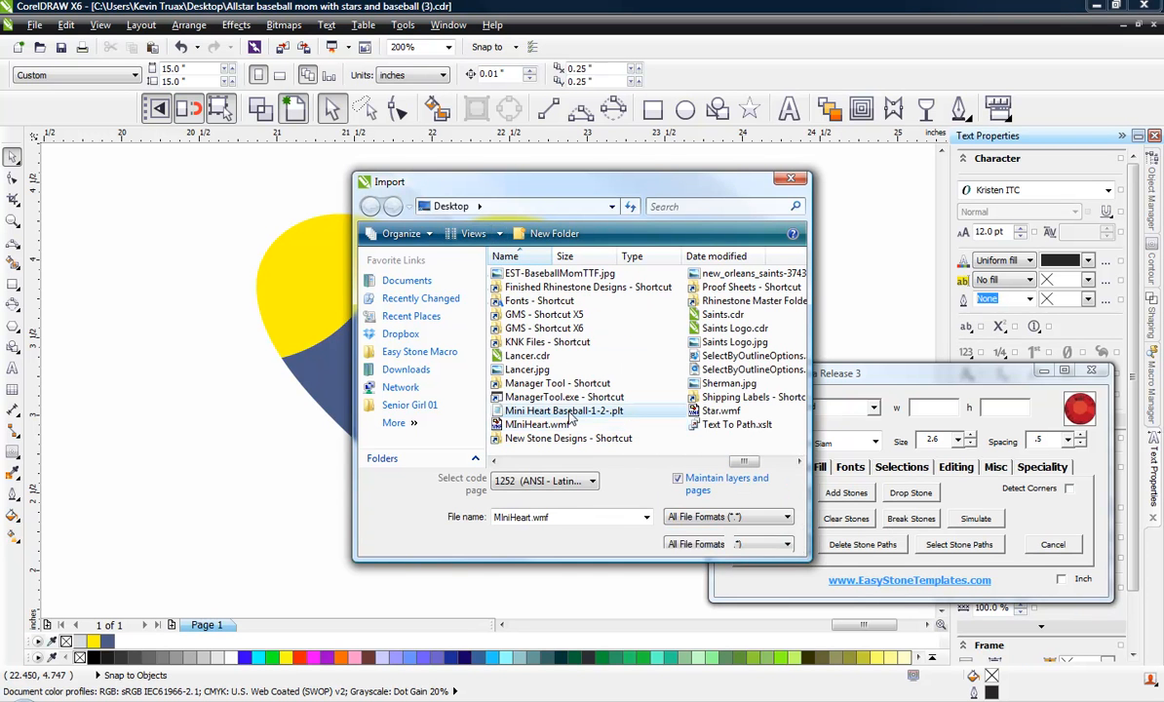
{"action": "left_click", "coordinate": [471, 91]}
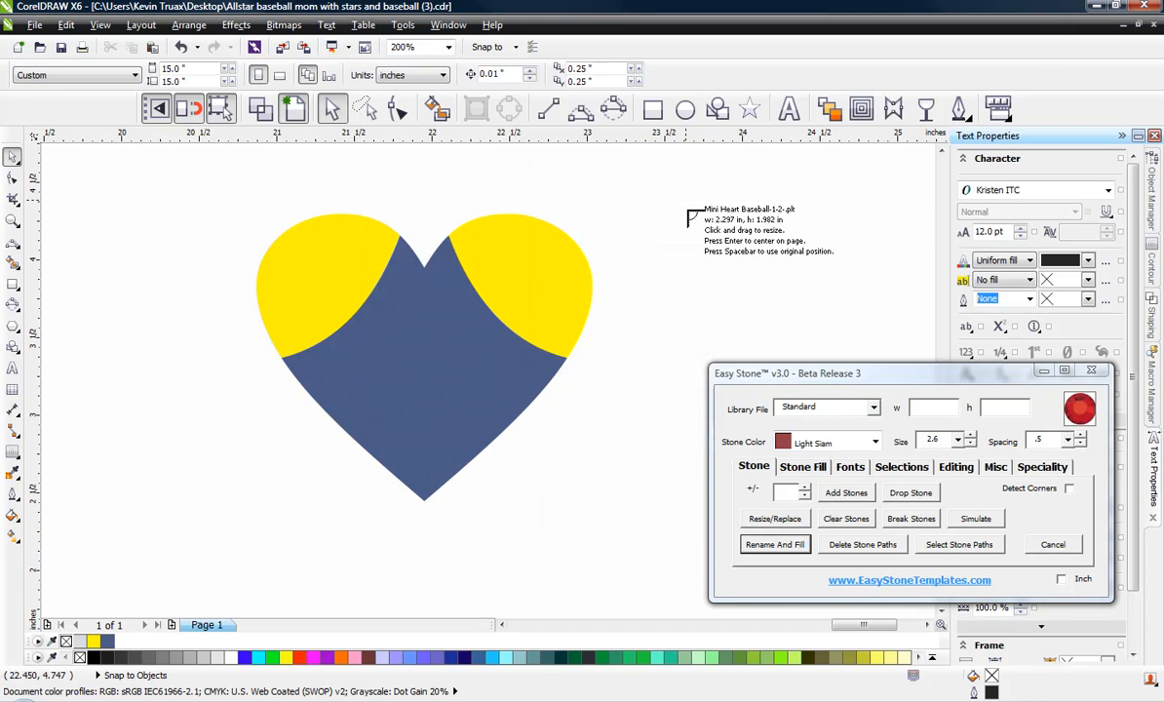
{"action": "left_click", "coordinate": [710, 247]}
Step: Ungroup the imported heart's stone circles
{"action": "scroll", "coordinate": [442, 217], "scroll_direction": "down", "scroll_amount": 1}
{"action": "scroll", "coordinate": [741, 270], "scroll_direction": "up", "scroll_amount": 1}
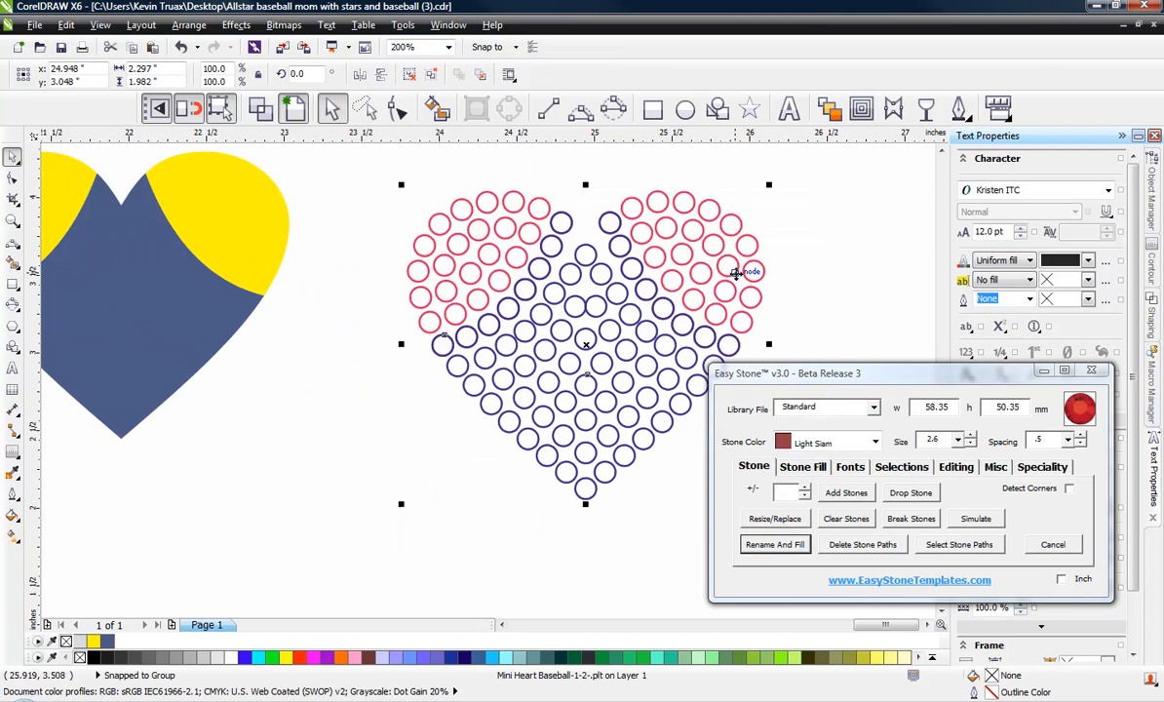
{"action": "right_click", "coordinate": [686, 286]}
{"action": "left_click", "coordinate": [737, 371]}
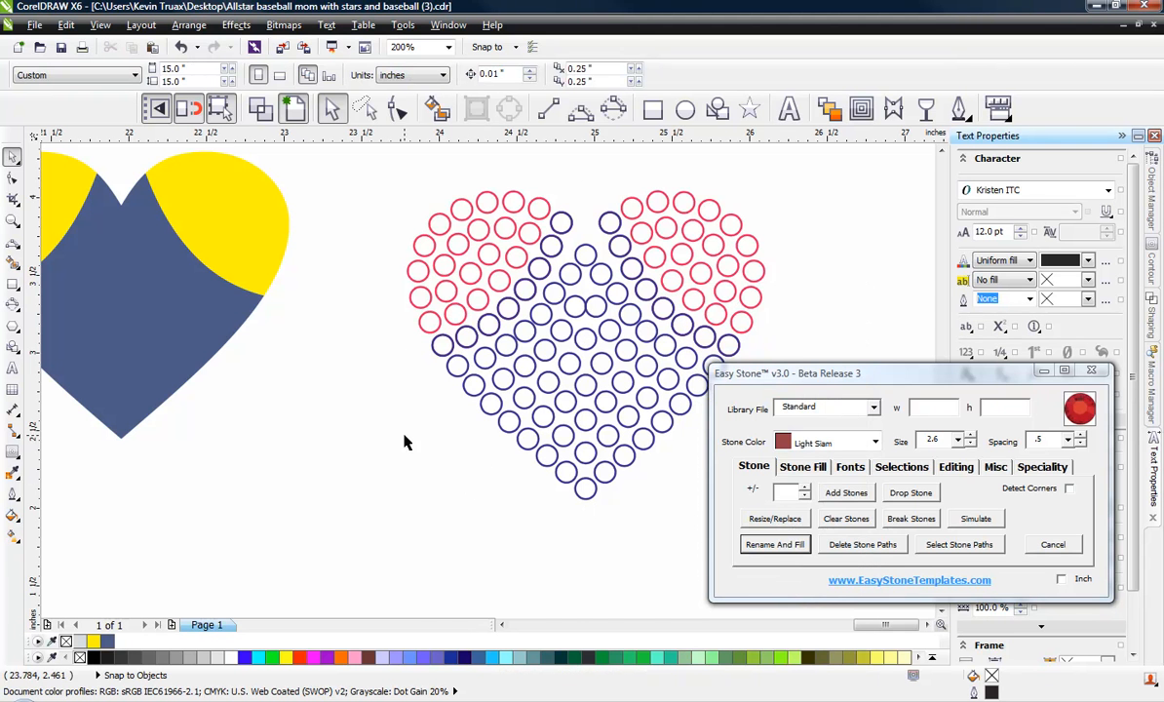
Step: Select all circles of the imported heart, choose the Crystal stone color, and apply Rename And Fill to them
{"action": "scroll", "coordinate": [585, 223], "scroll_direction": "up", "scroll_amount": 1}
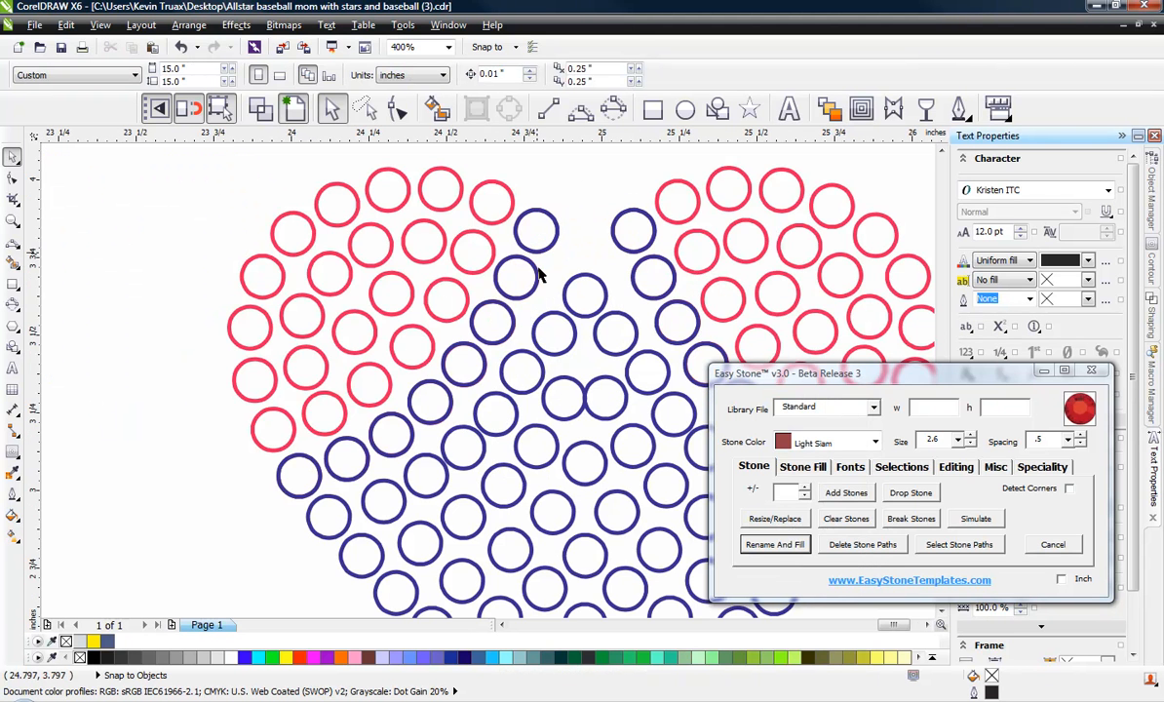
{"action": "scroll", "coordinate": [536, 263], "scroll_direction": "down", "scroll_amount": 2}
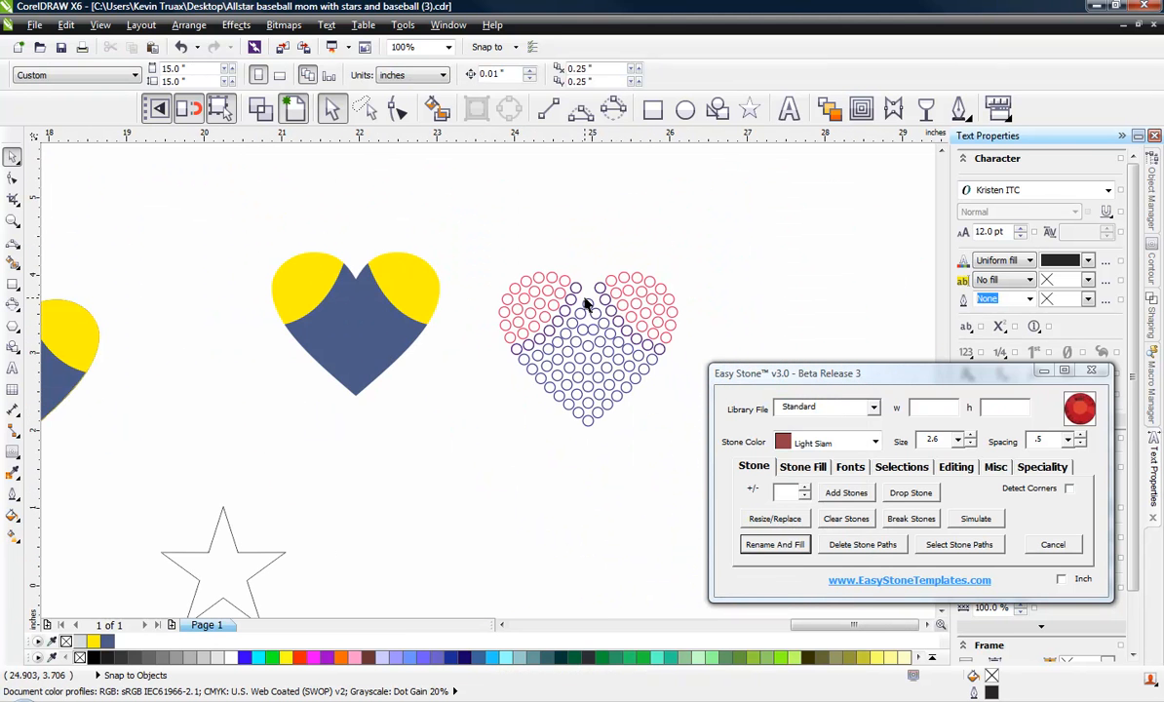
{"action": "scroll", "coordinate": [586, 304], "scroll_direction": "up", "scroll_amount": 1}
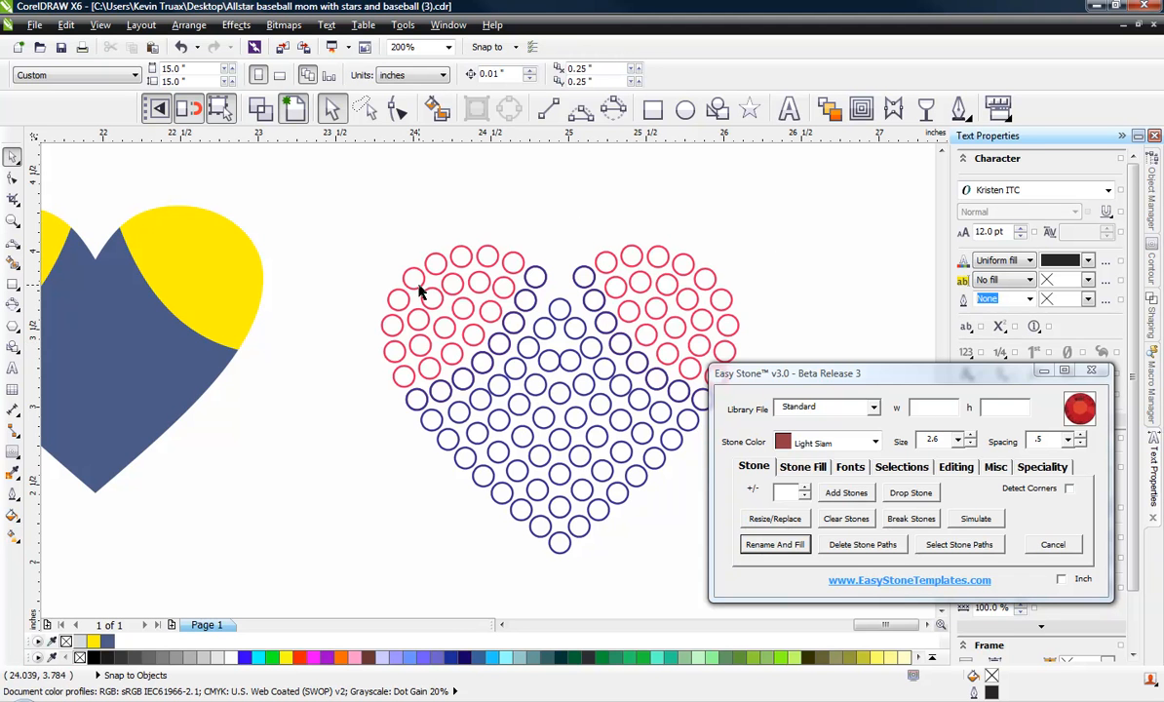
{"action": "scroll", "coordinate": [419, 290], "scroll_direction": "down", "scroll_amount": 1}
{"action": "left_click_drag", "start_coordinate": [371, 220], "coordinate": [627, 460]}
{"action": "left_click", "coordinate": [757, 472]}
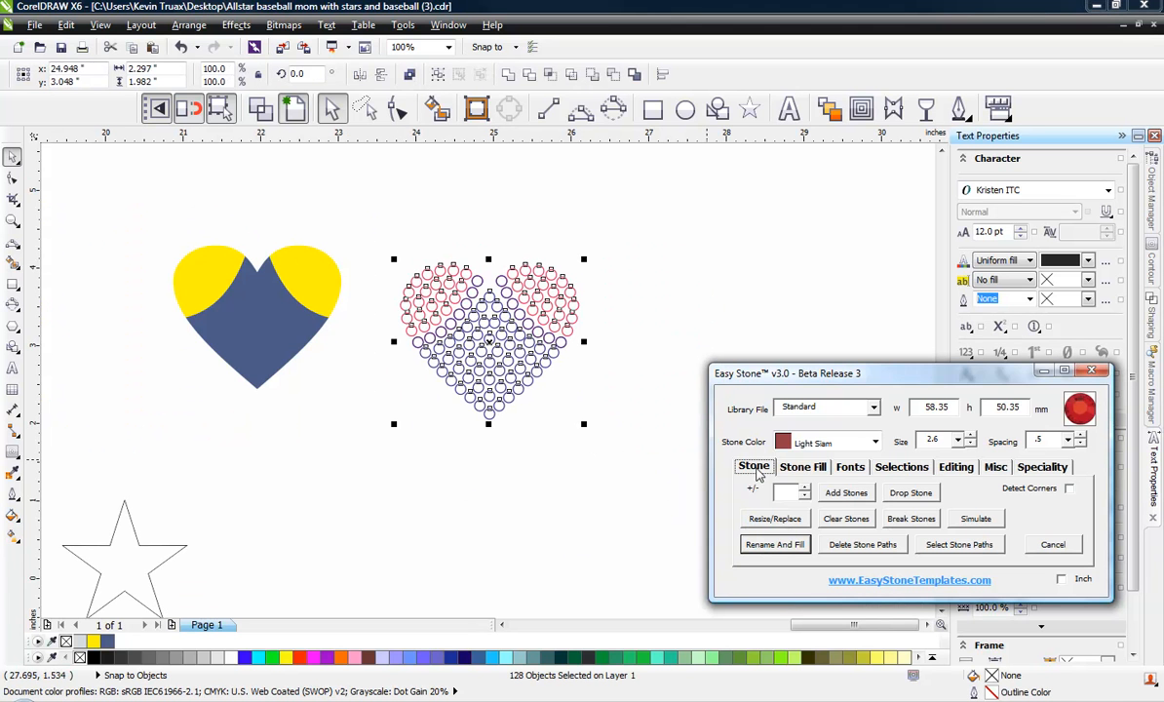
{"action": "left_click", "coordinate": [875, 442]}
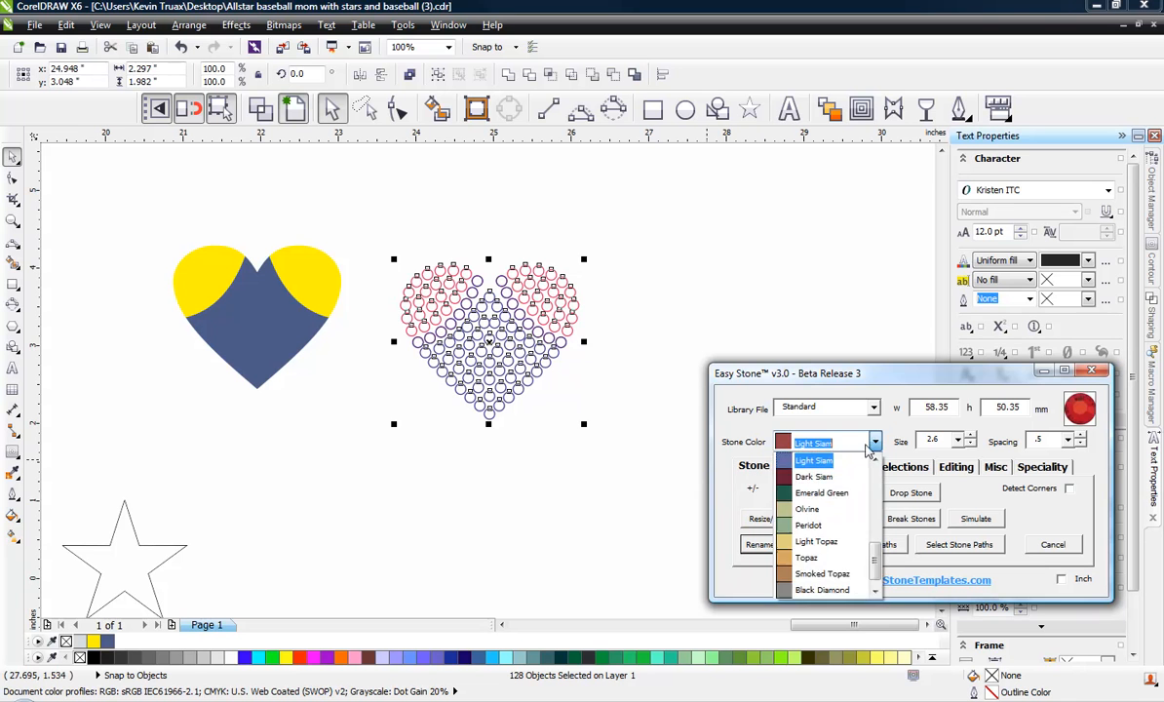
{"action": "scroll", "coordinate": [845, 468], "scroll_direction": "up", "scroll_amount": 5}
{"action": "left_click", "coordinate": [836, 465]}
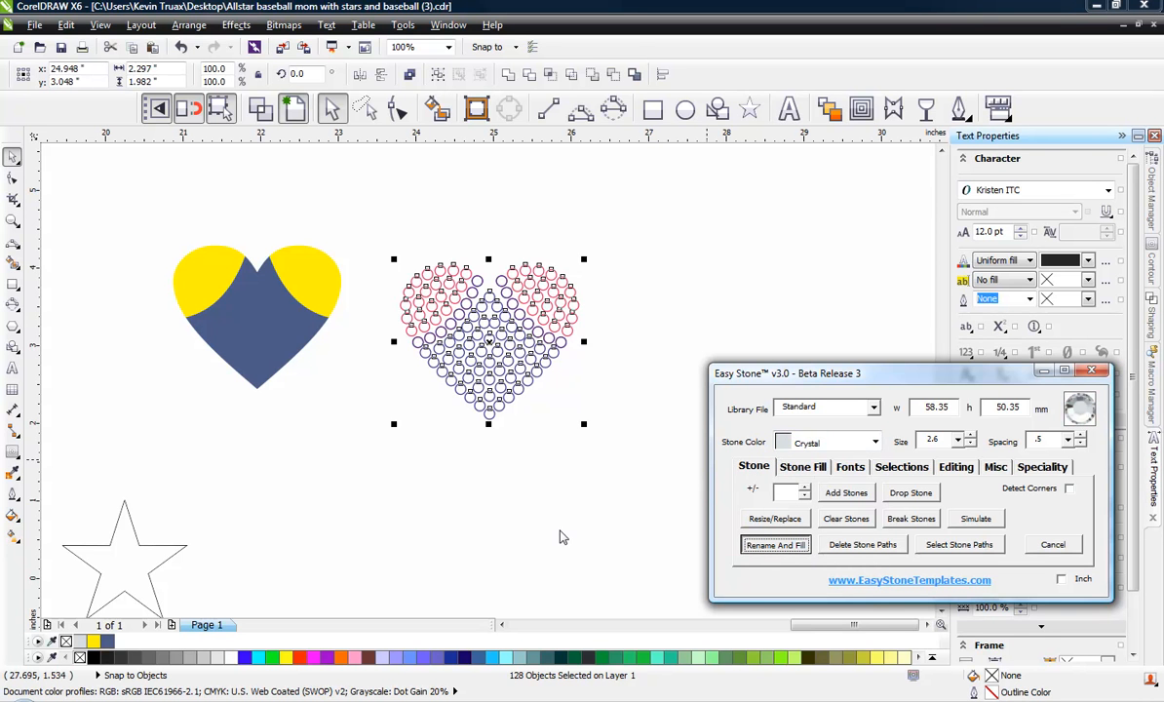
{"action": "scroll", "coordinate": [464, 312], "scroll_direction": "up", "scroll_amount": 1}
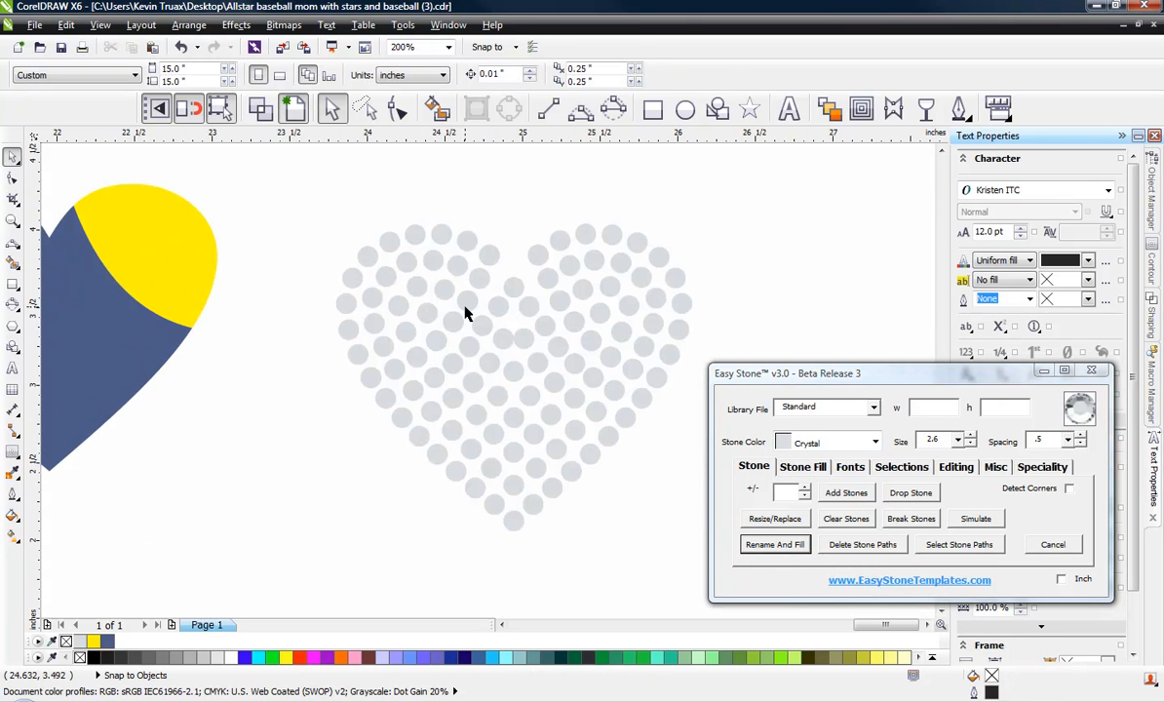
Step: Recolor the eight stones of the stone heart's left seam line to Light Siam with Rename And Fill
{"action": "left_click", "coordinate": [492, 261]}
{"action": "left_click", "coordinate": [481, 279], "text": "shift"}
{"action": "left_click", "coordinate": [469, 301], "text": "shift"}
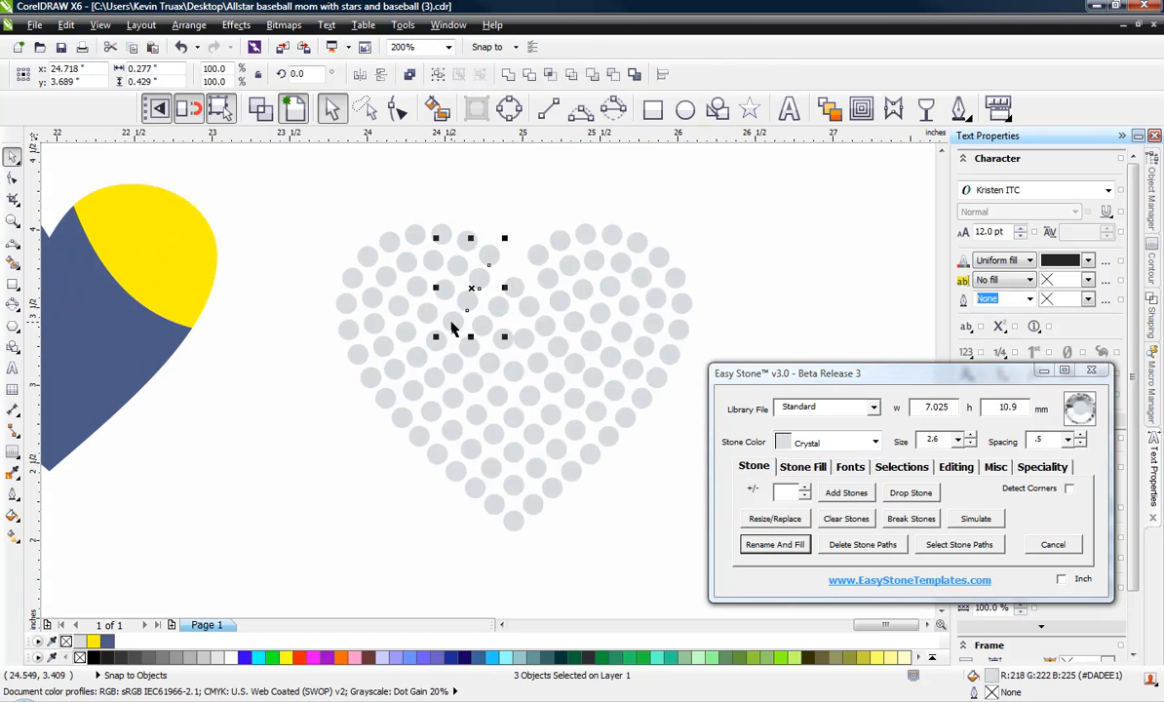
{"action": "left_click", "coordinate": [453, 324], "text": "shift"}
{"action": "left_click", "coordinate": [421, 358], "text": "shift"}
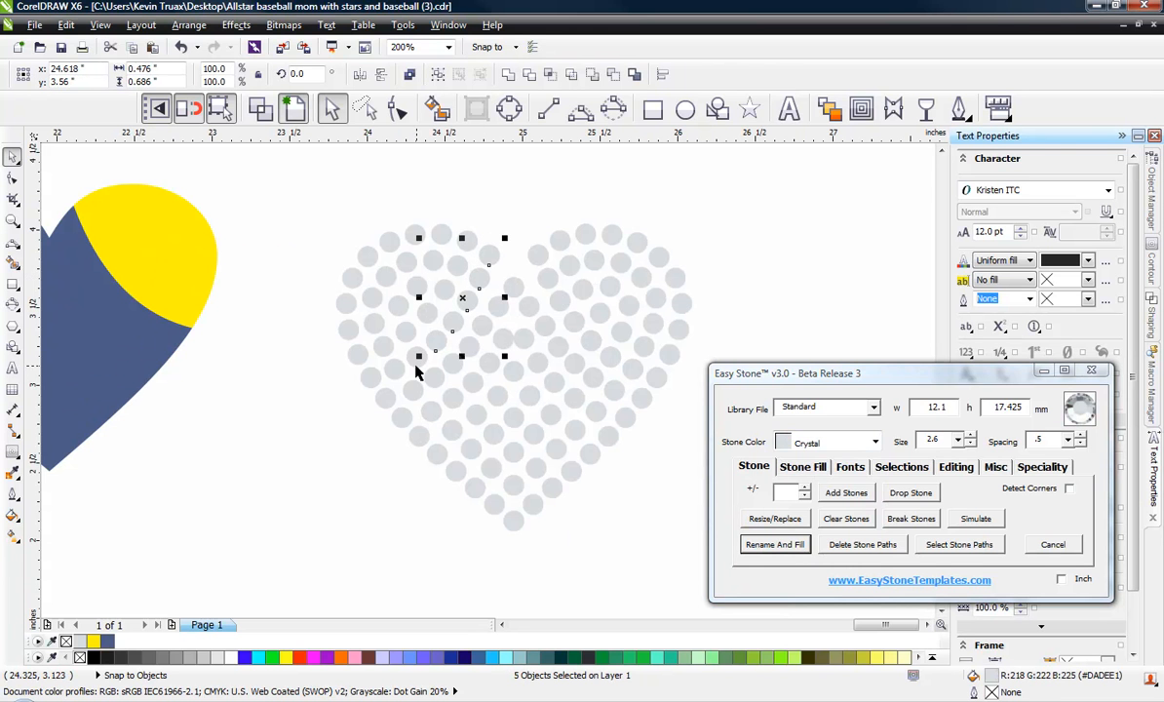
{"action": "left_click", "coordinate": [415, 368], "text": "shift"}
{"action": "left_click", "coordinate": [394, 379], "text": "shift"}
{"action": "left_click", "coordinate": [371, 388], "text": "shift"}
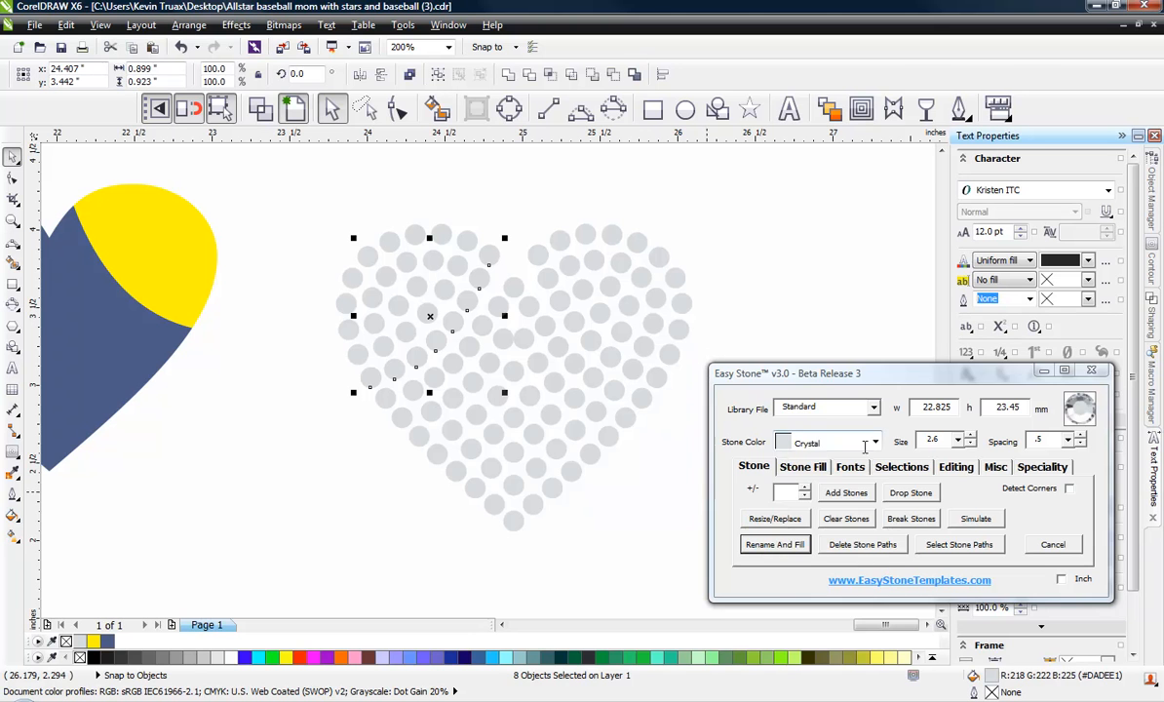
{"action": "left_click", "coordinate": [864, 446]}
{"action": "scroll", "coordinate": [837, 541], "scroll_direction": "down", "scroll_amount": 5}
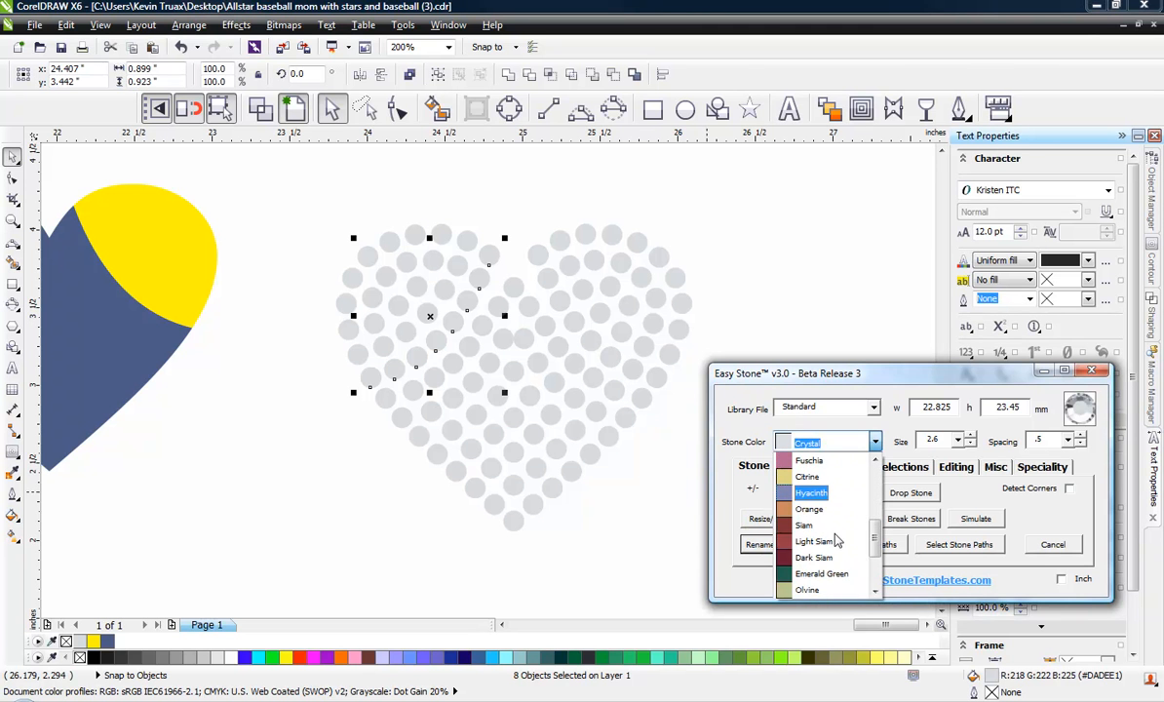
{"action": "left_click", "coordinate": [836, 541]}
{"action": "left_click", "coordinate": [773, 544]}
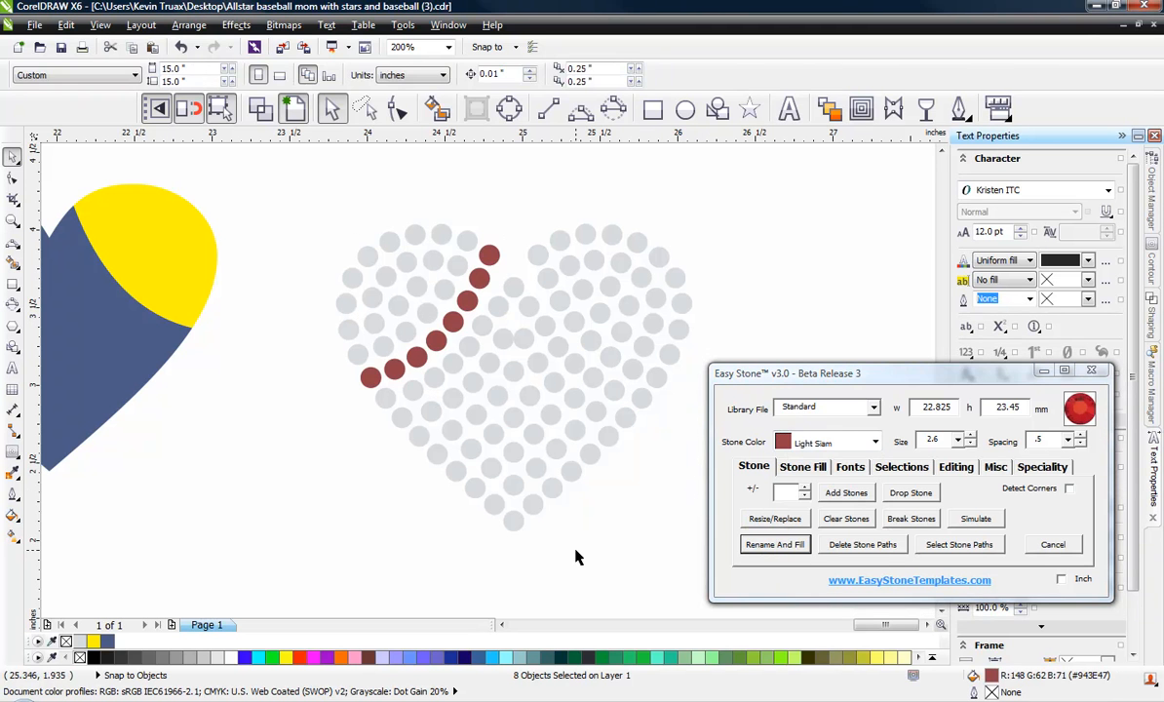
{"action": "left_click", "coordinate": [575, 558]}
Step: Move the two touching stones at the upper center of the heart apart so they are evenly spaced
{"action": "scroll", "coordinate": [507, 336], "scroll_direction": "up", "scroll_amount": 5}
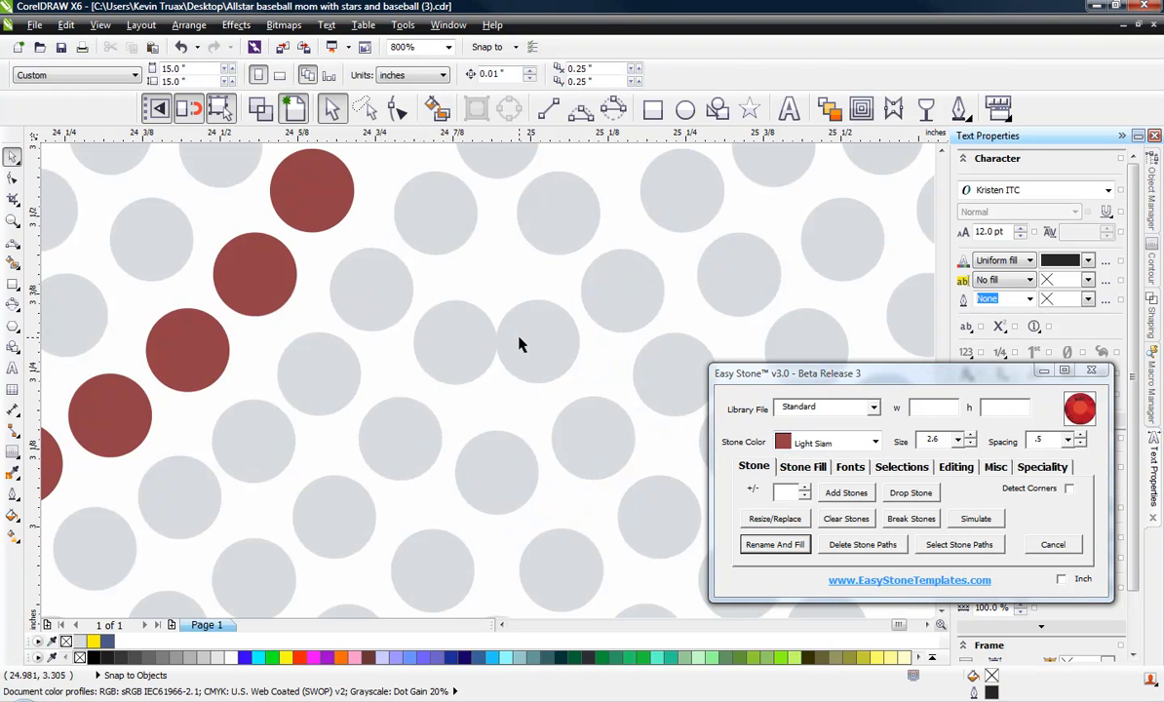
{"action": "left_click", "coordinate": [437, 358]}
{"action": "left_click_drag", "start_coordinate": [548, 360], "coordinate": [560, 370]}
{"action": "left_click_drag", "start_coordinate": [452, 375], "coordinate": [440, 386]}
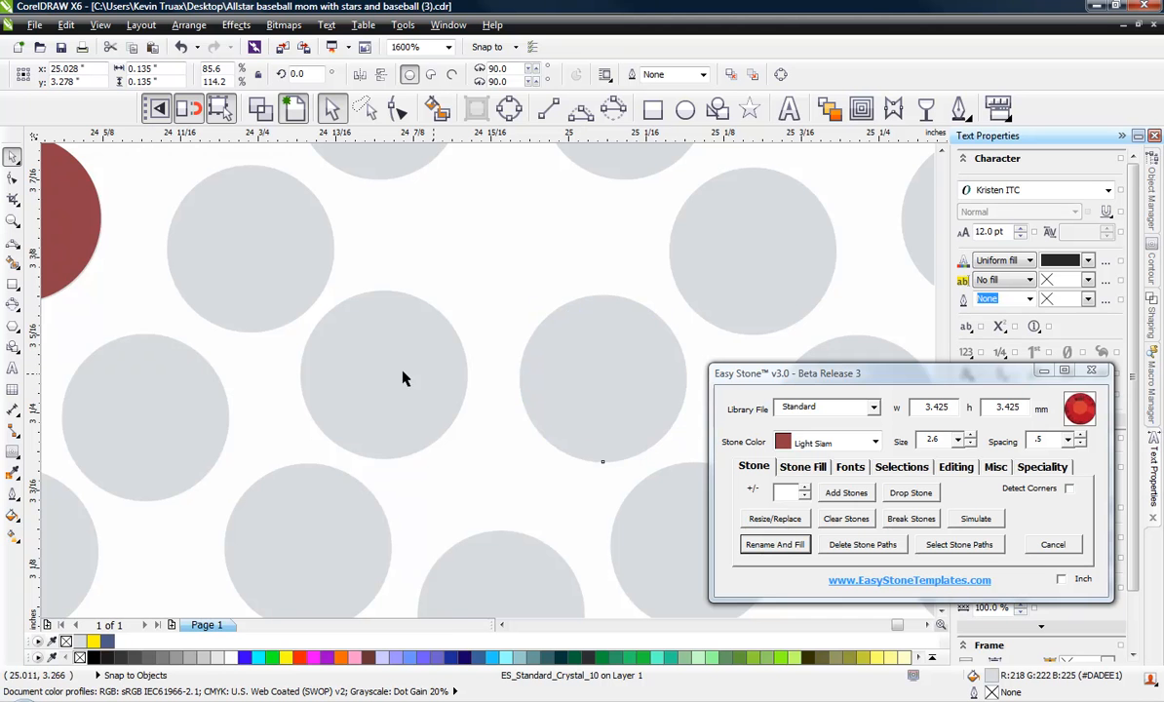
{"action": "left_click", "coordinate": [403, 378]}
Step: Apply Light Siam with Rename And Fill to three spaced stitch stones on the outer side of the left seam
{"action": "scroll", "coordinate": [431, 356], "scroll_direction": "down", "scroll_amount": 2}
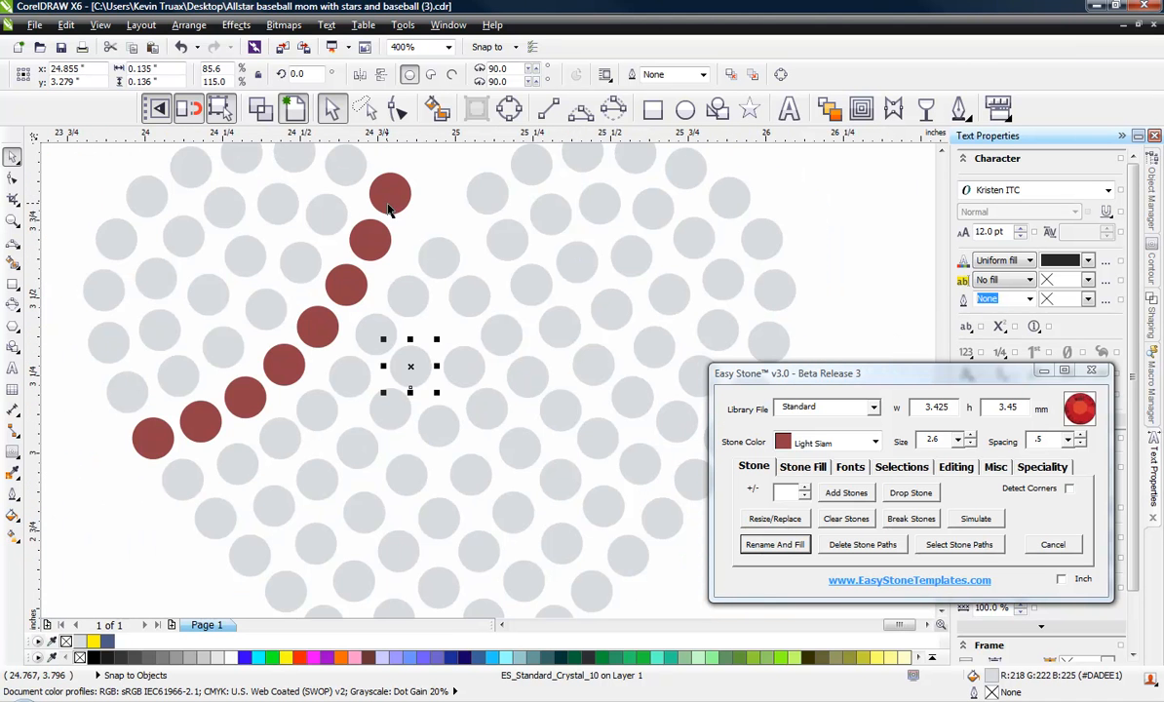
{"action": "scroll", "coordinate": [445, 312], "scroll_direction": "down", "scroll_amount": 1}
{"action": "scroll", "coordinate": [371, 285], "scroll_direction": "up", "scroll_amount": 1}
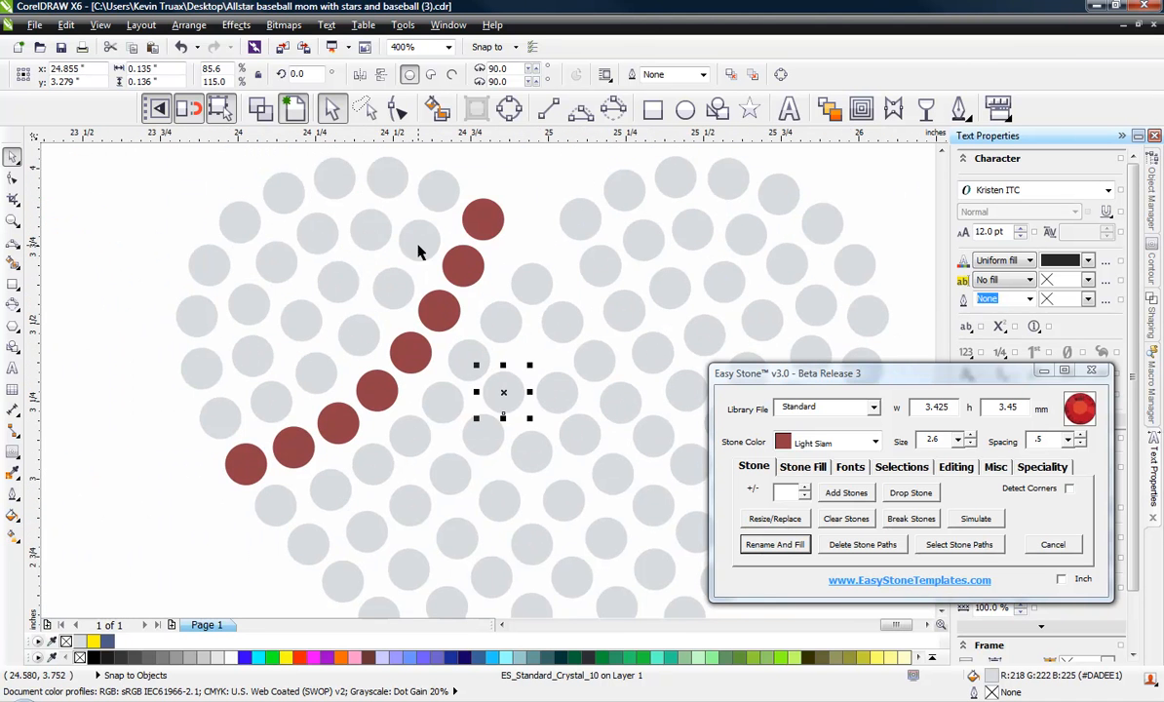
{"action": "left_click", "coordinate": [364, 329]}
{"action": "left_click", "coordinate": [282, 394], "text": "shift"}
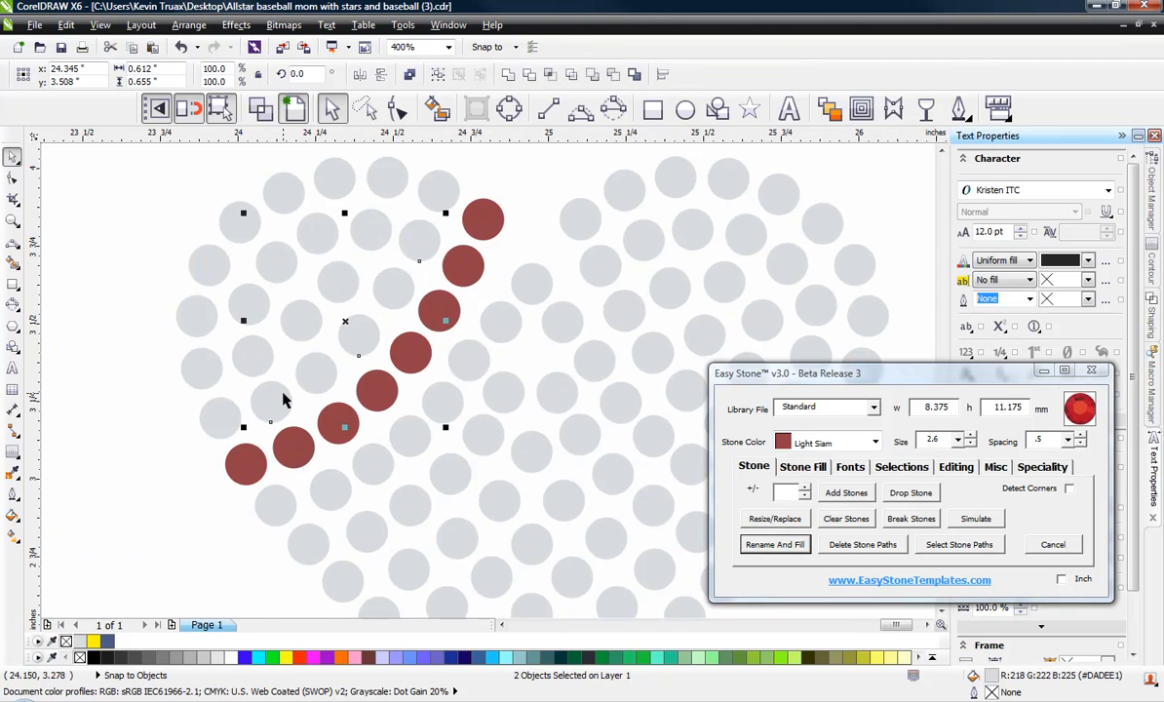
{"action": "left_click", "coordinate": [777, 543]}
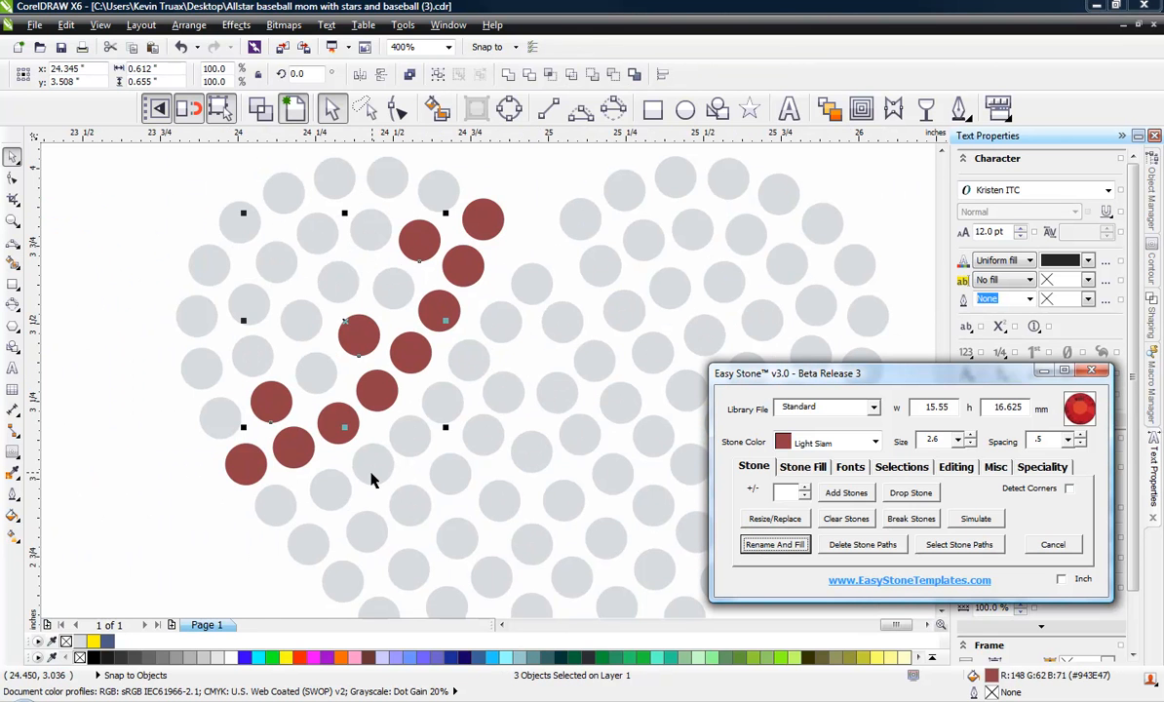
Step: Apply Light Siam with Rename And Fill to three spaced stitch stones on the inner side of the left seam
{"action": "left_click", "coordinate": [495, 335]}
{"action": "left_click", "coordinate": [449, 407], "text": "shift"}
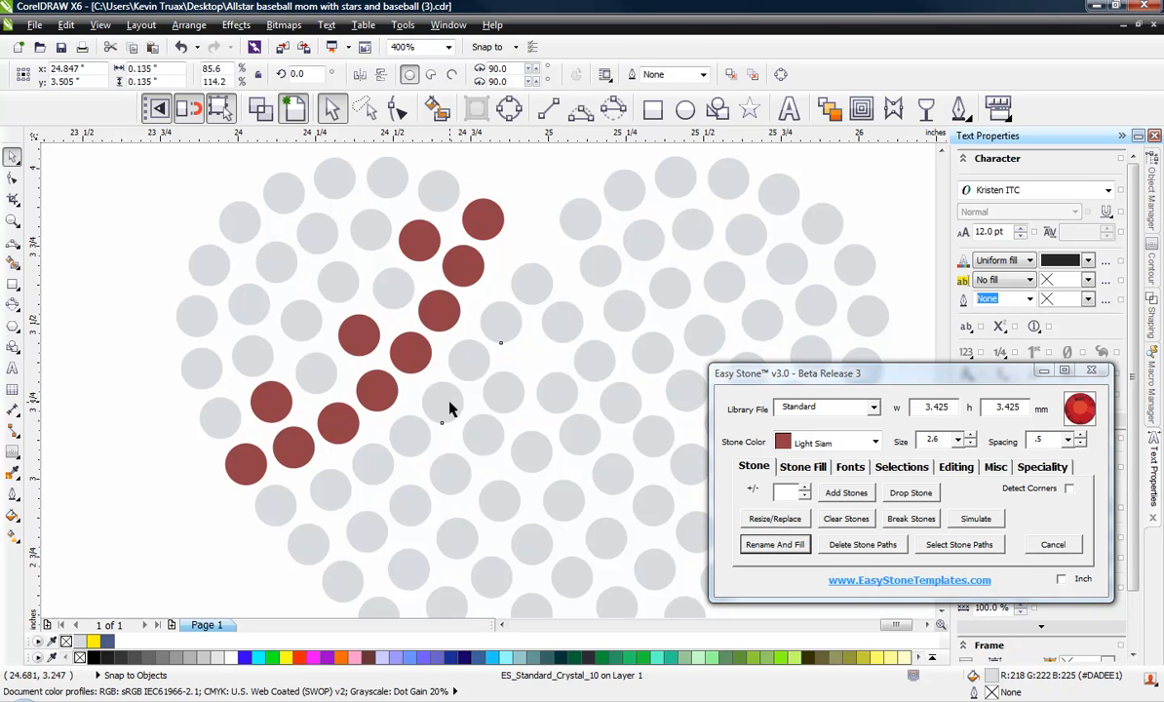
{"action": "left_click", "coordinate": [371, 457], "text": "shift"}
{"action": "left_click", "coordinate": [775, 544]}
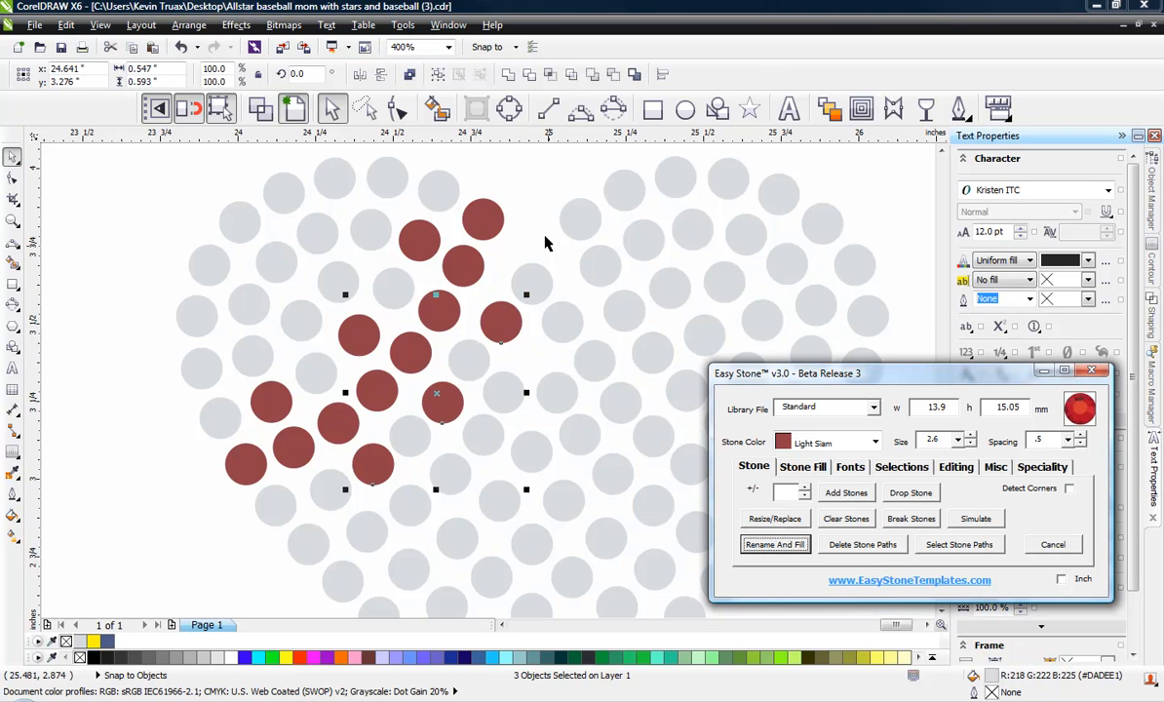
Step: Recolor three alternate stones along the right seam line to Light Siam with Rename And Fill
{"action": "scroll", "coordinate": [408, 216], "scroll_direction": "down", "scroll_amount": 2}
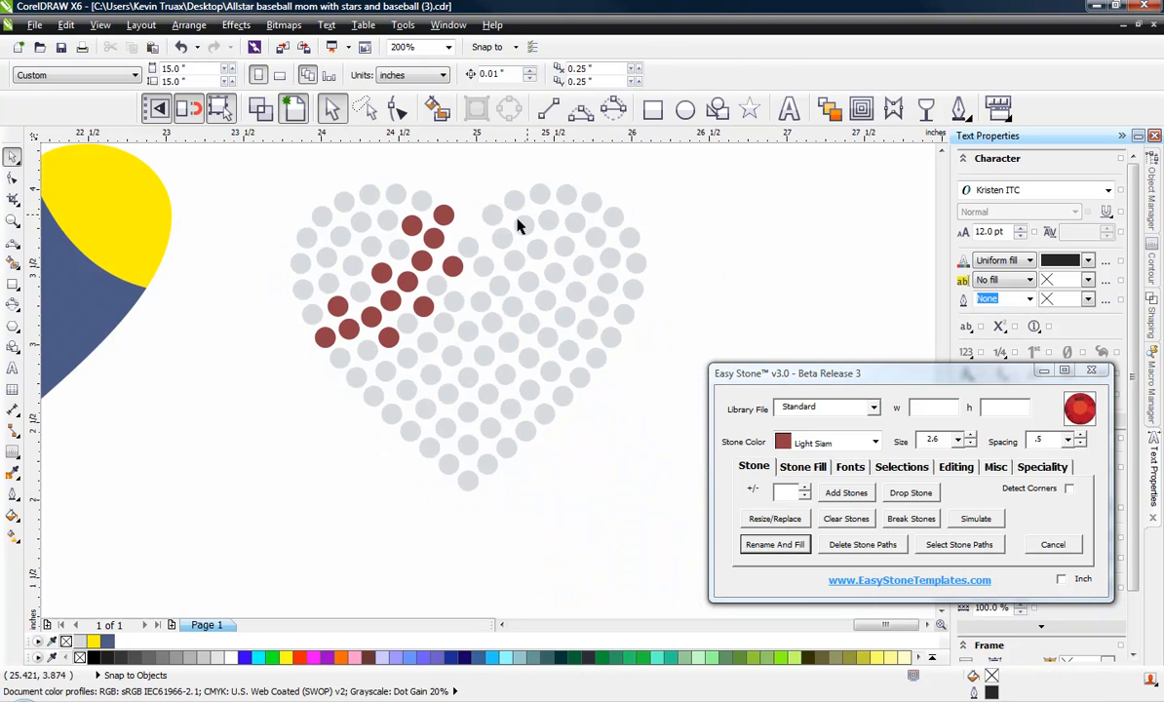
{"action": "scroll", "coordinate": [517, 226], "scroll_direction": "up", "scroll_amount": 1}
{"action": "left_click", "coordinate": [493, 254]}
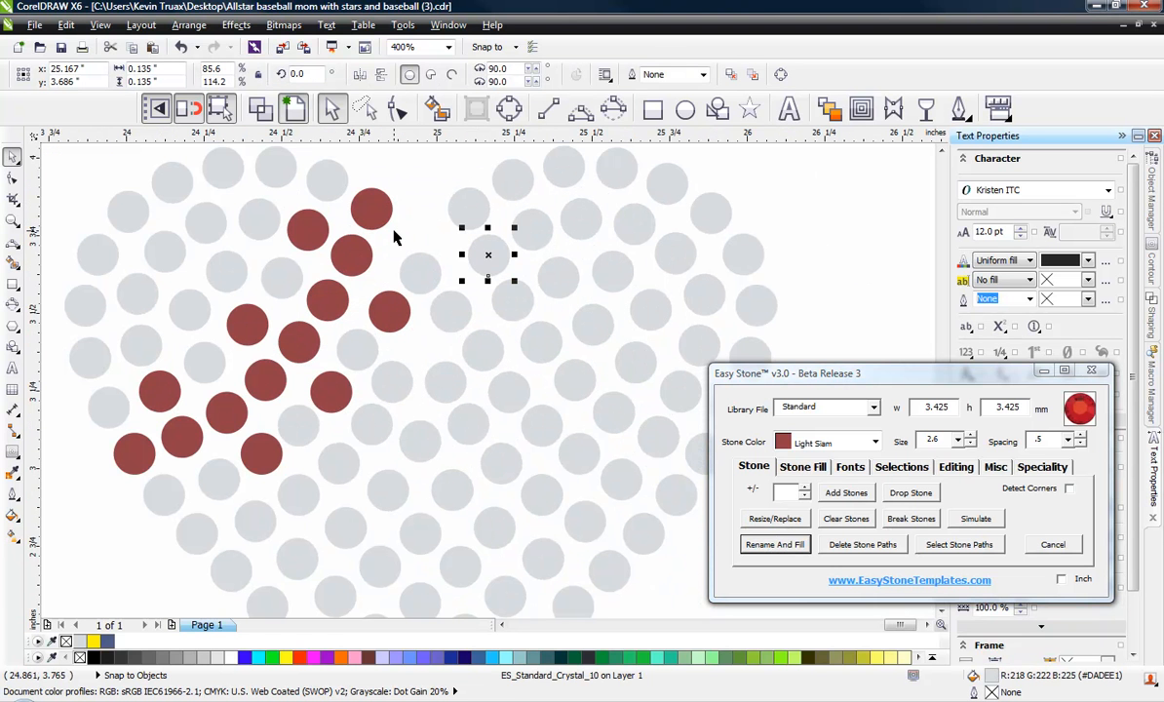
{"action": "scroll", "coordinate": [517, 275], "scroll_direction": "down", "scroll_amount": 1}
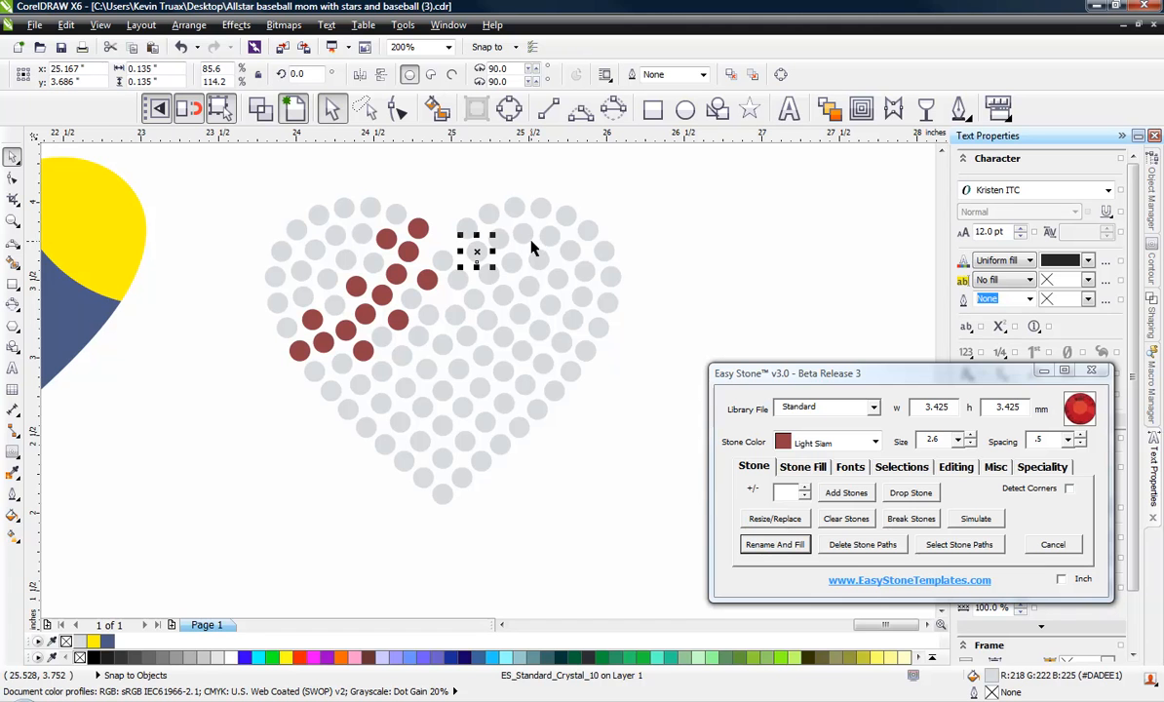
{"action": "left_click", "coordinate": [503, 293], "text": "shift"}
{"action": "left_click", "coordinate": [538, 329], "text": "shift"}
{"action": "left_click", "coordinate": [774, 544]}
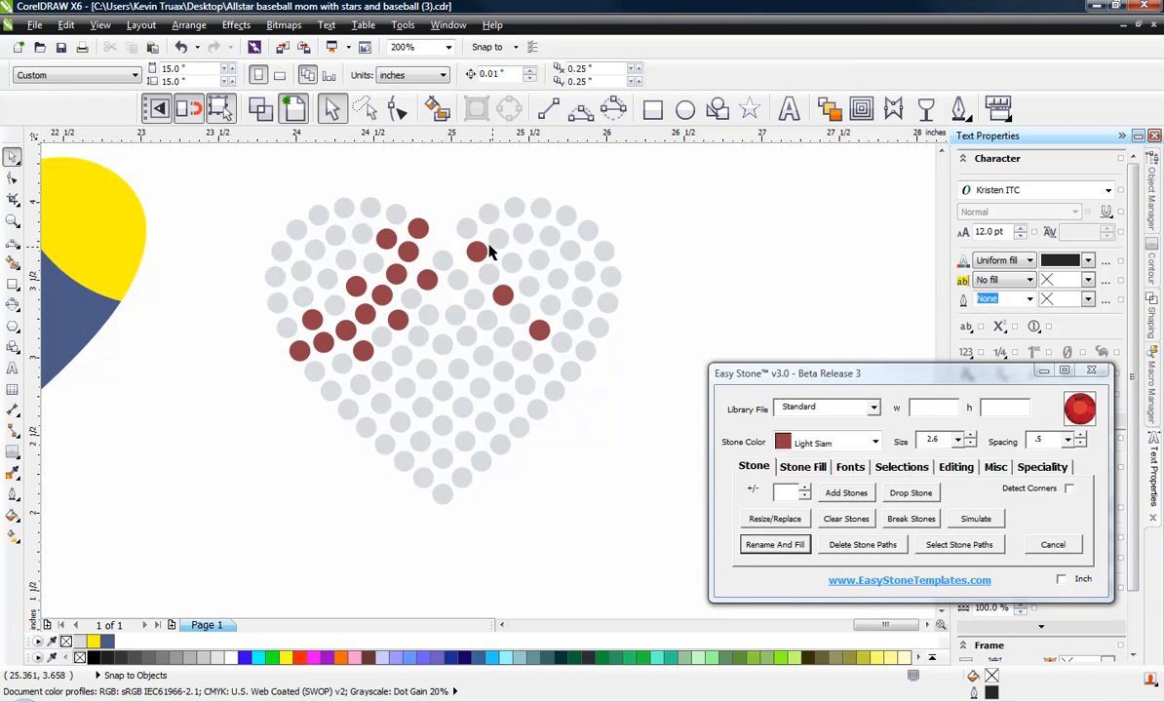
Step: Recolor the remaining five stones of the right seam line to Light Siam with Rename And Fill
{"action": "left_click", "coordinate": [463, 225]}
{"action": "left_click", "coordinate": [490, 275], "text": "shift"}
{"action": "left_click", "coordinate": [519, 314], "text": "shift"}
{"action": "left_click", "coordinate": [559, 340], "text": "shift"}
{"action": "left_click", "coordinate": [589, 354], "text": "shift"}
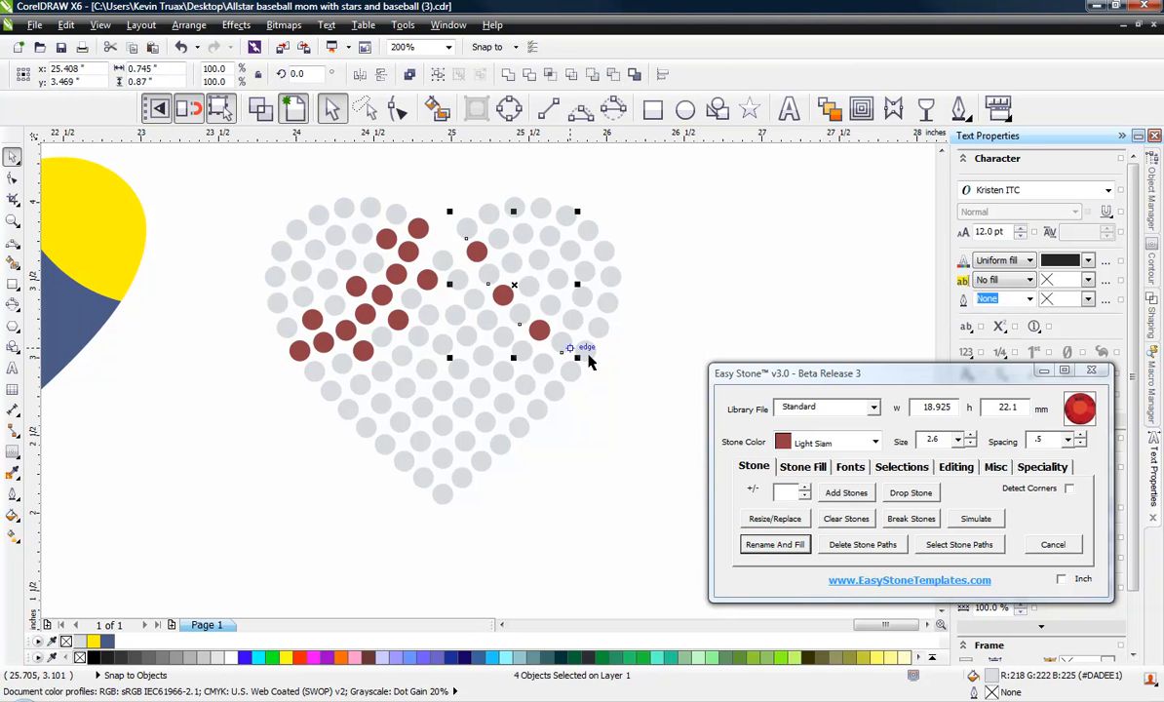
{"action": "left_click", "coordinate": [774, 544]}
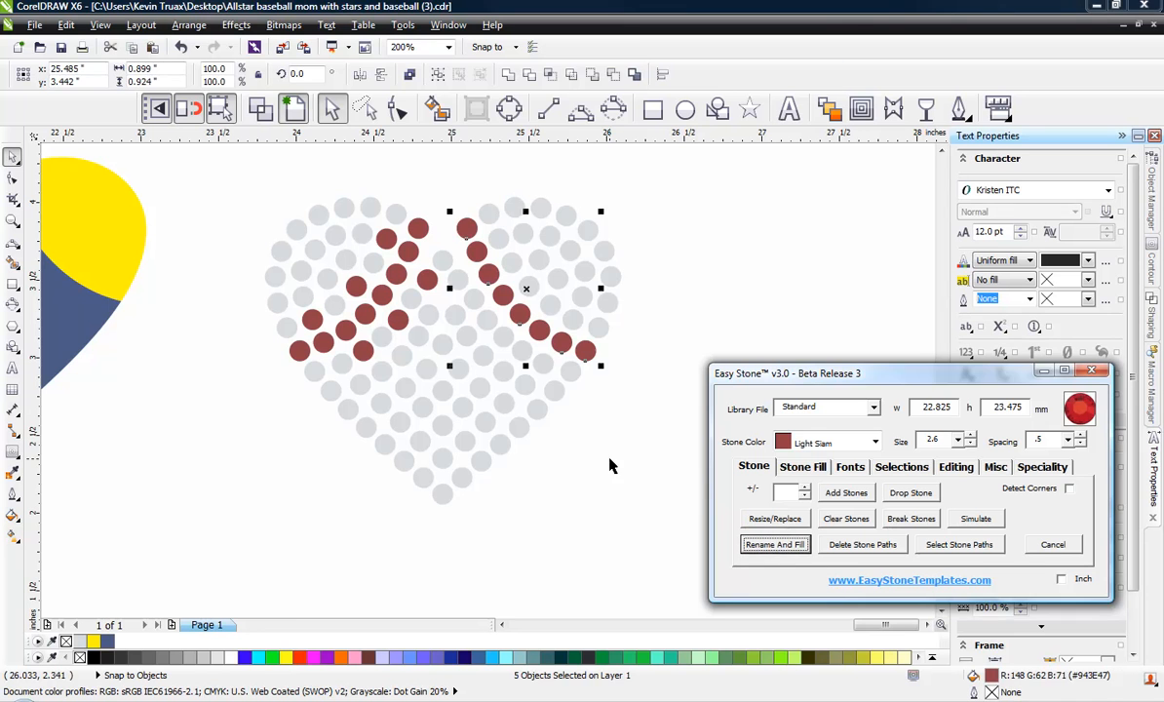
Step: Apply Light Siam with Rename And Fill to three spaced stitch stones on the outer side of the right seam
{"action": "scroll", "coordinate": [505, 273], "scroll_direction": "up", "scroll_amount": 2}
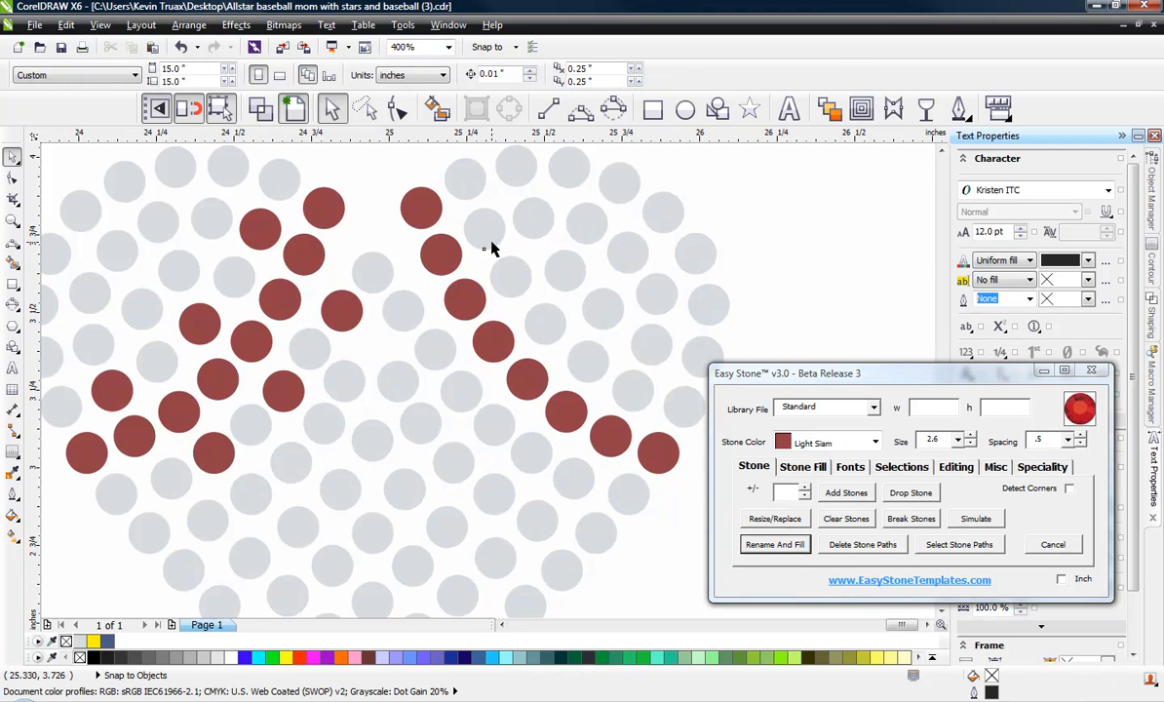
{"action": "left_click", "coordinate": [486, 239]}
{"action": "left_click", "coordinate": [556, 334], "text": "shift"}
{"action": "left_click", "coordinate": [631, 397], "text": "shift"}
{"action": "left_click", "coordinate": [774, 544]}
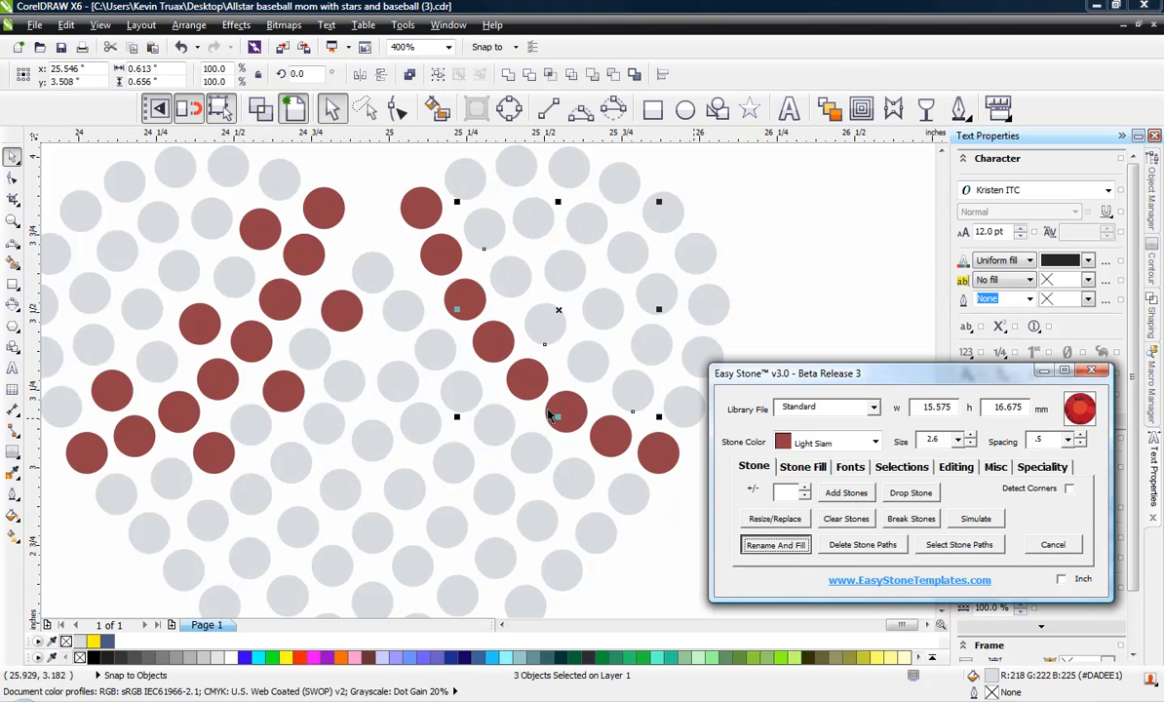
Step: Apply Light Siam with Rename And Fill to three spaced stitch stones on the inner side of the right seam
{"action": "left_click", "coordinate": [400, 314]}
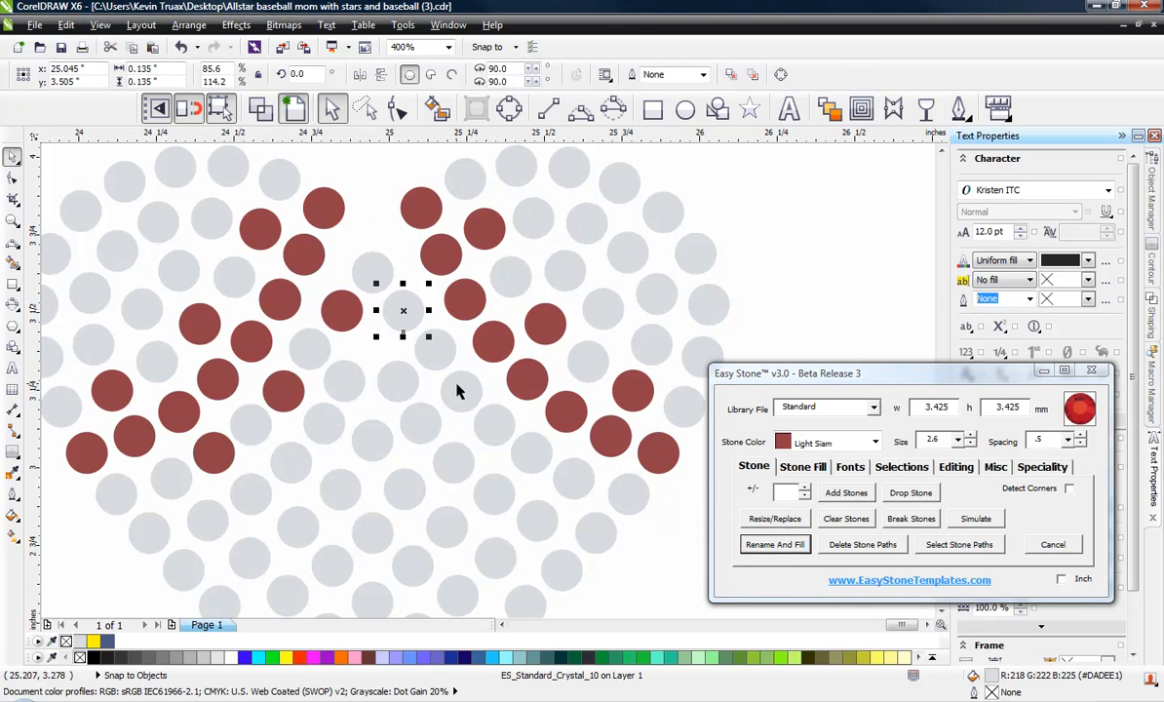
{"action": "left_click", "coordinate": [458, 390], "text": "shift"}
{"action": "left_click", "coordinate": [529, 455], "text": "shift"}
{"action": "left_click", "coordinate": [774, 544]}
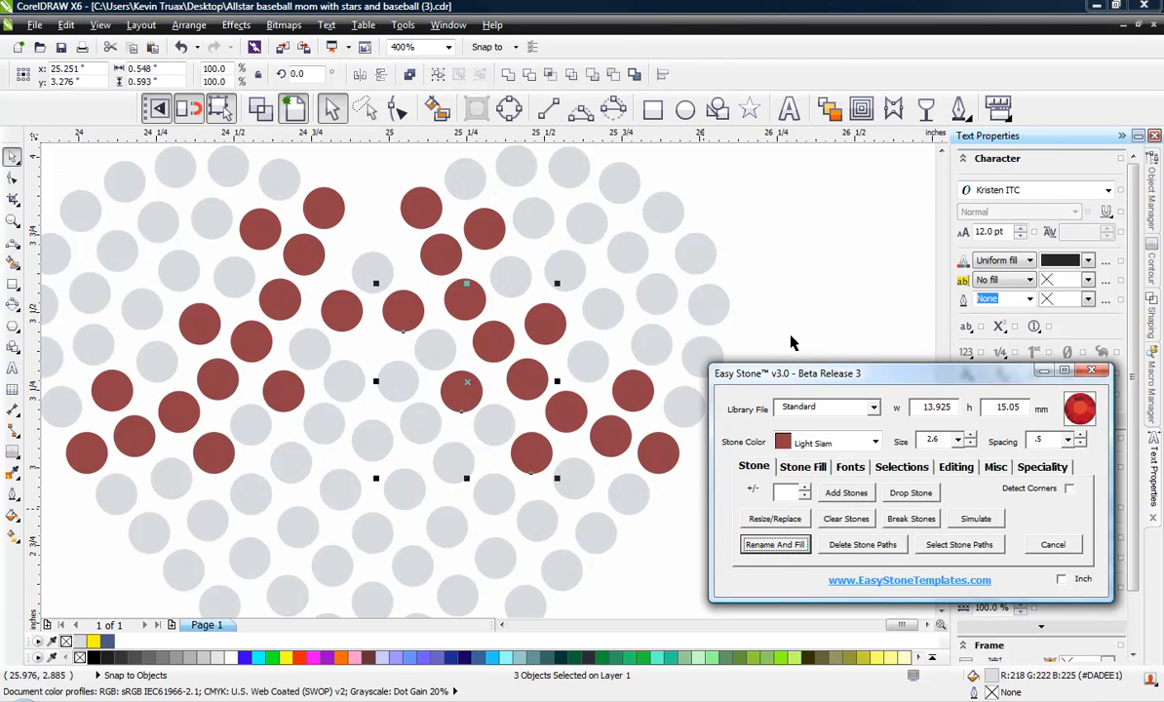
Step: Move the whole recolored stone heart onto the page, directly above the existing heart in the Allstar Baseball Mom design
{"action": "scroll", "coordinate": [376, 275], "scroll_direction": "down", "scroll_amount": 3}
{"action": "scroll", "coordinate": [374, 324], "scroll_direction": "up", "scroll_amount": 3}
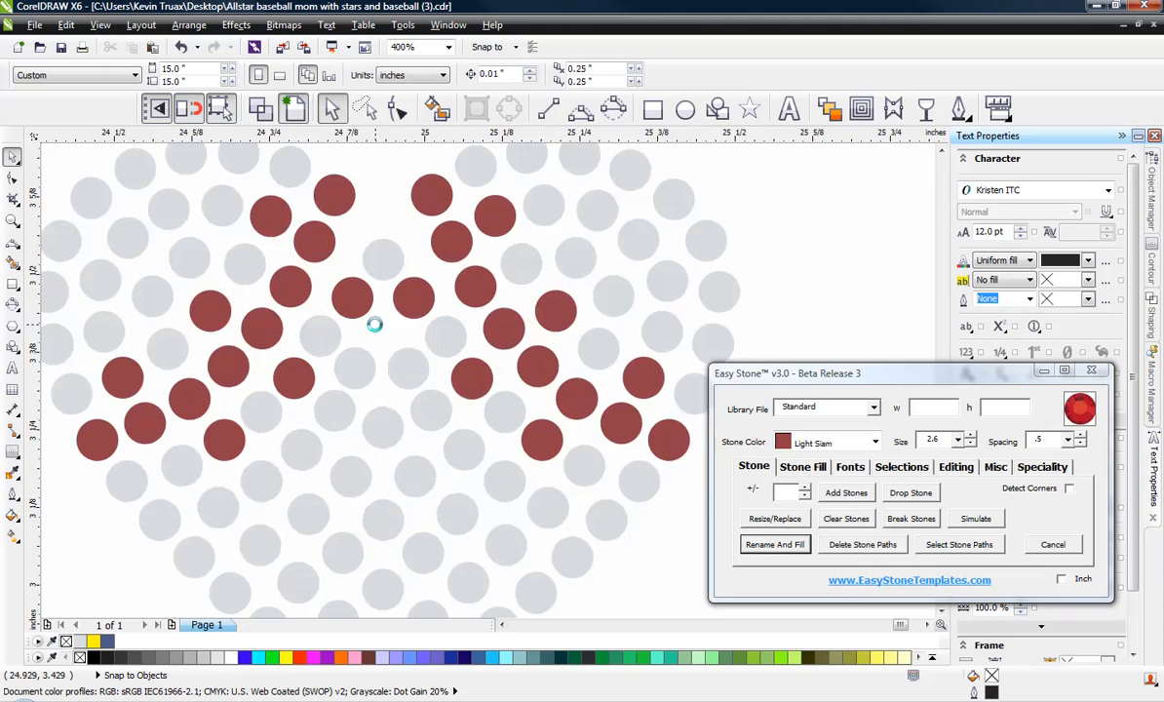
{"action": "scroll", "coordinate": [374, 325], "scroll_direction": "up", "scroll_amount": 2}
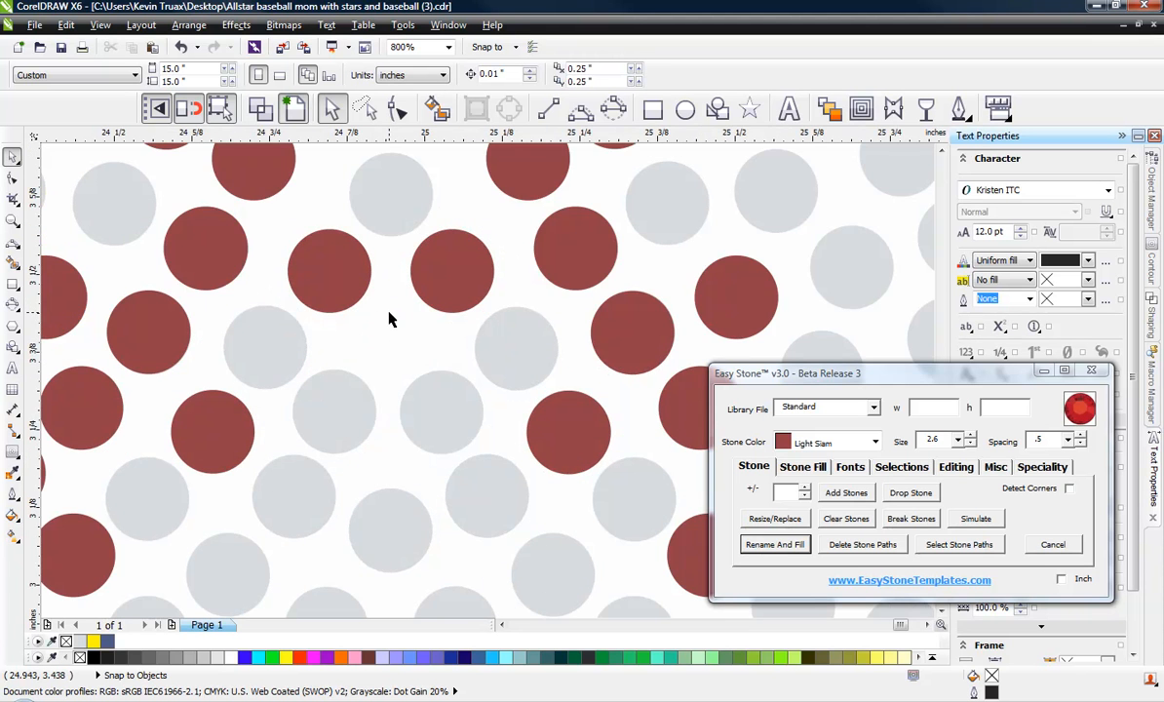
{"action": "scroll", "coordinate": [388, 320], "scroll_direction": "down", "scroll_amount": 2}
{"action": "scroll", "coordinate": [491, 346], "scroll_direction": "down", "scroll_amount": 1}
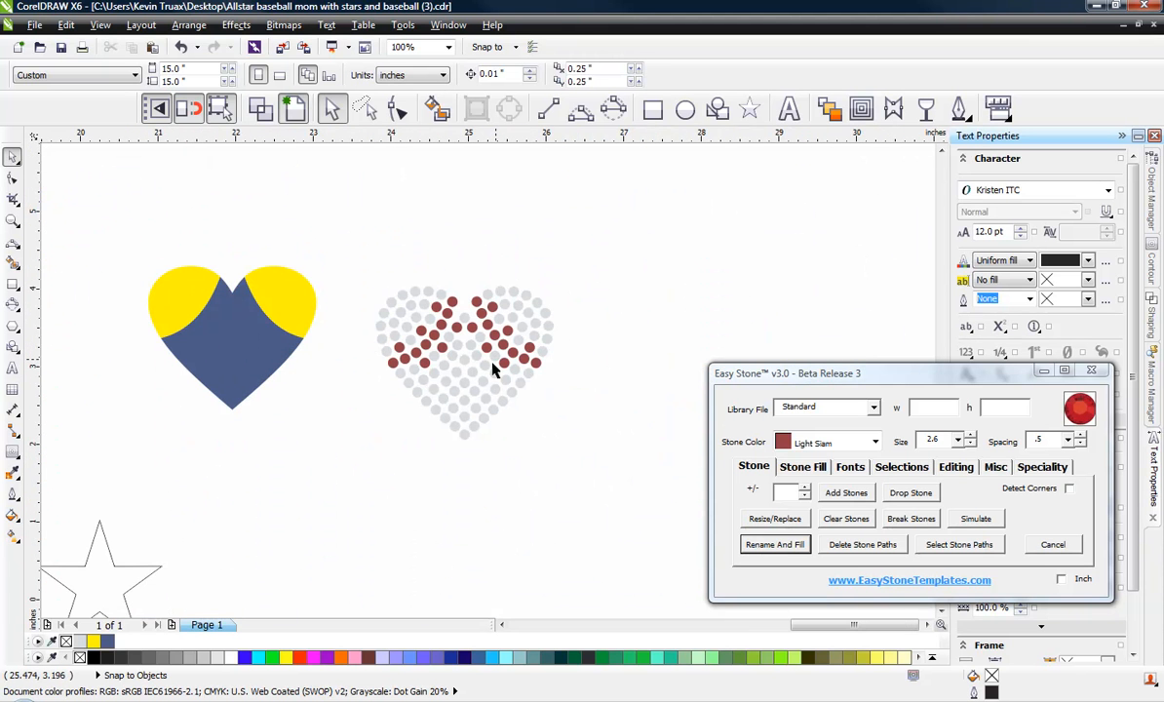
{"action": "scroll", "coordinate": [585, 353], "scroll_direction": "down", "scroll_amount": 2}
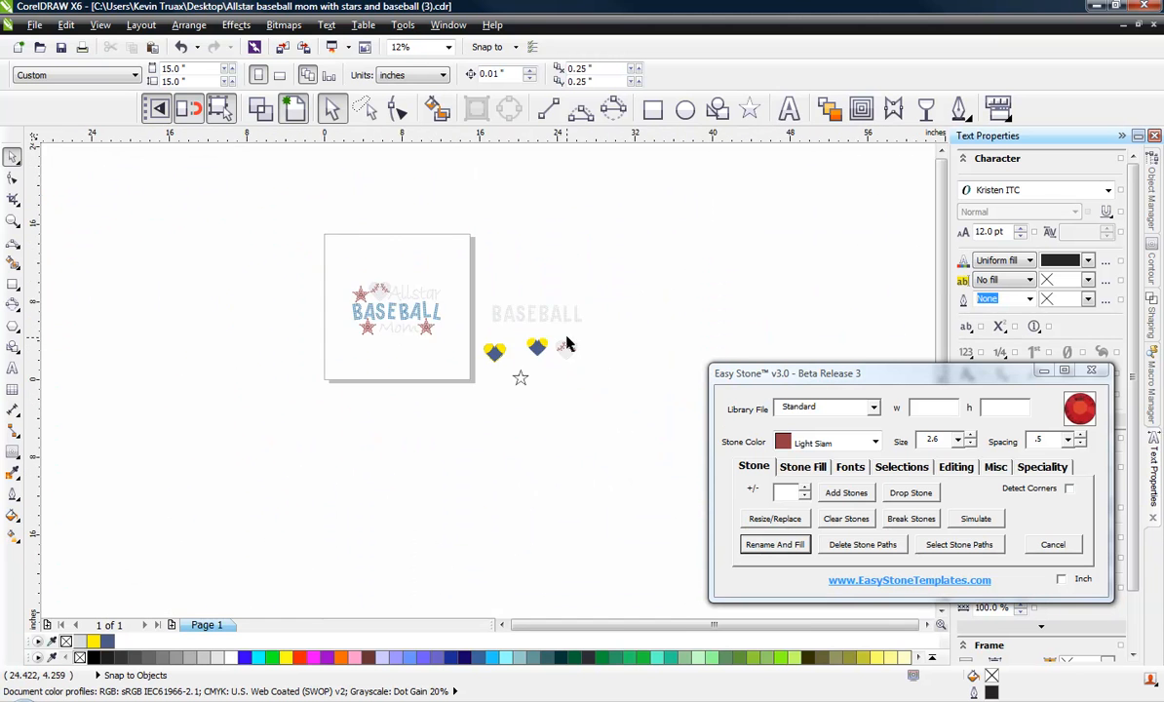
{"action": "scroll", "coordinate": [604, 346], "scroll_direction": "up", "scroll_amount": 1}
{"action": "scroll", "coordinate": [717, 337], "scroll_direction": "down", "scroll_amount": 1}
{"action": "left_click_drag", "start_coordinate": [717, 305], "coordinate": [292, 198]}
{"action": "scroll", "coordinate": [199, 258], "scroll_direction": "up", "scroll_amount": 2}
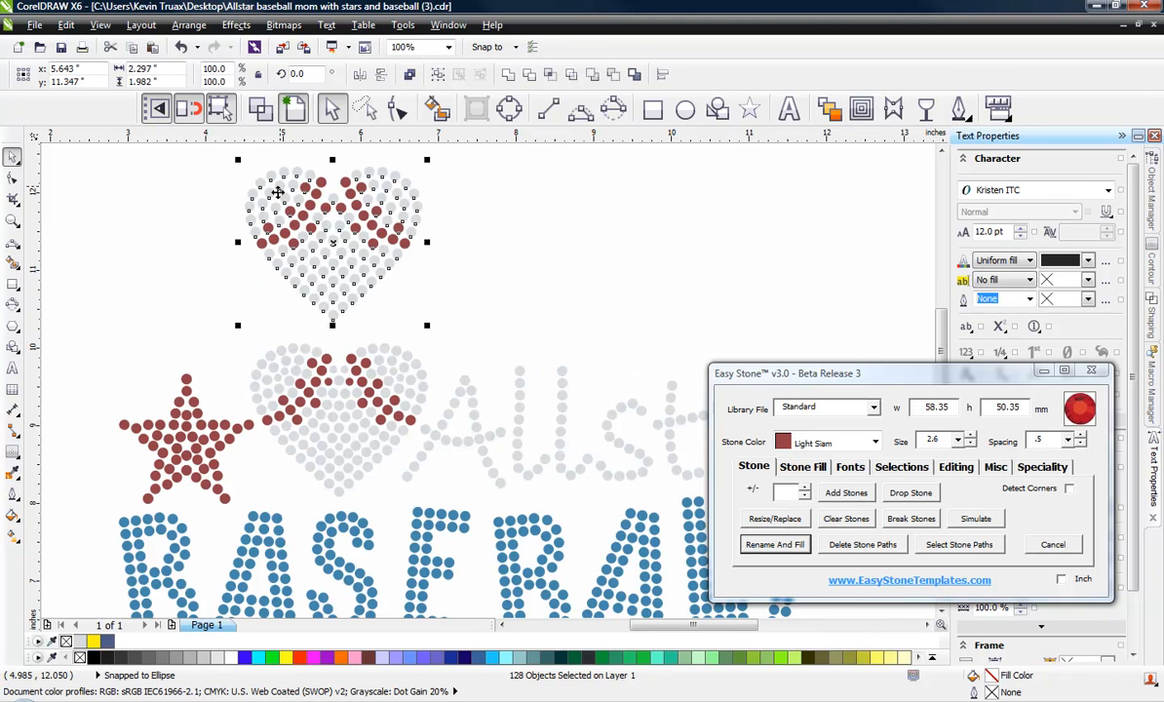
{"action": "left_click", "coordinate": [199, 258]}
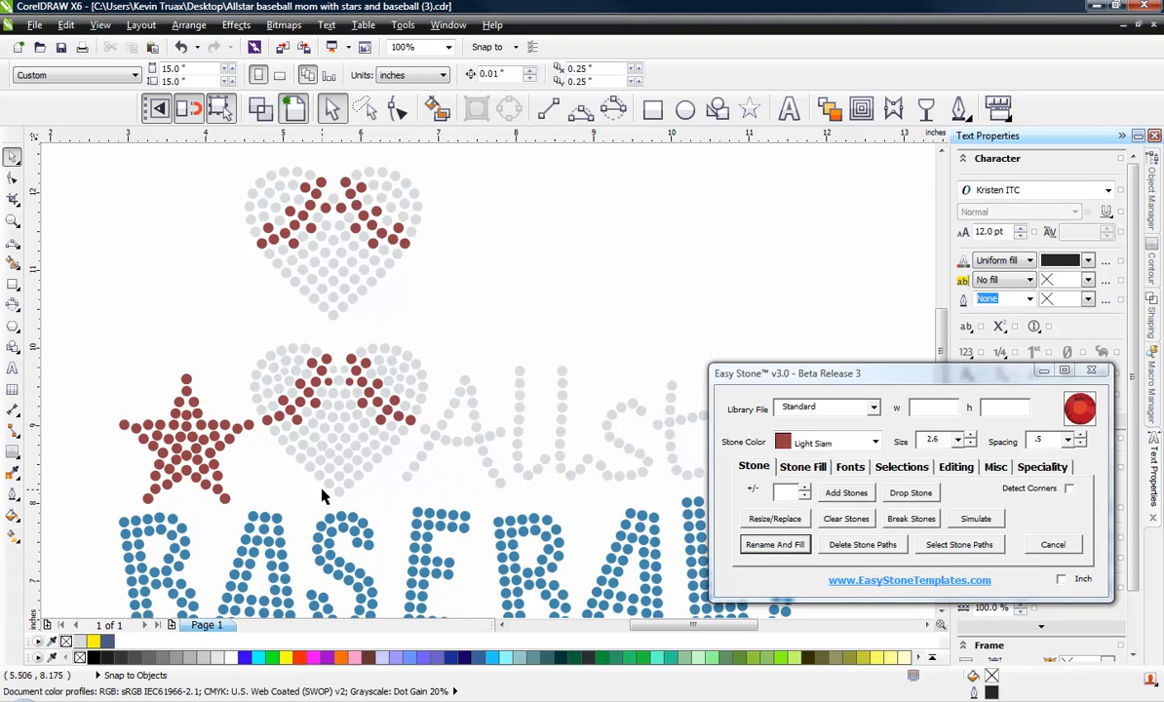
Step: Compare the stone layout and stitching of the new baseball heart with the existing heart in the design
{"action": "scroll", "coordinate": [317, 442], "scroll_direction": "up", "scroll_amount": 2}
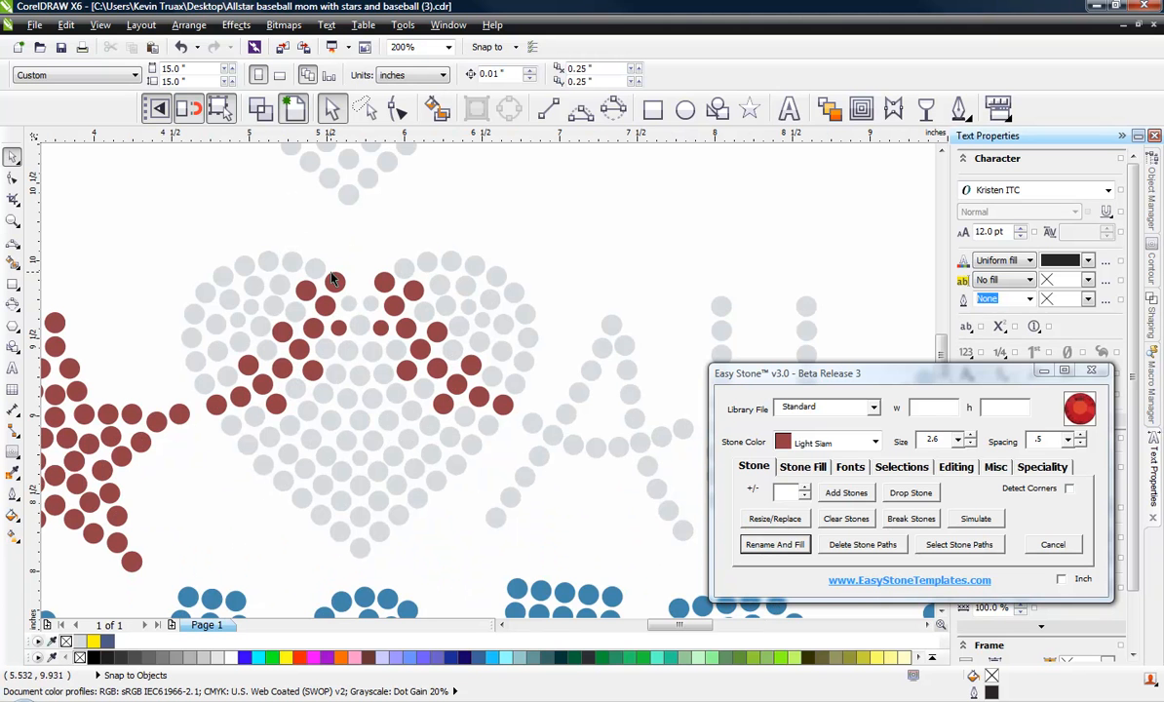
{"action": "scroll", "coordinate": [384, 394], "scroll_direction": "down", "scroll_amount": 1}
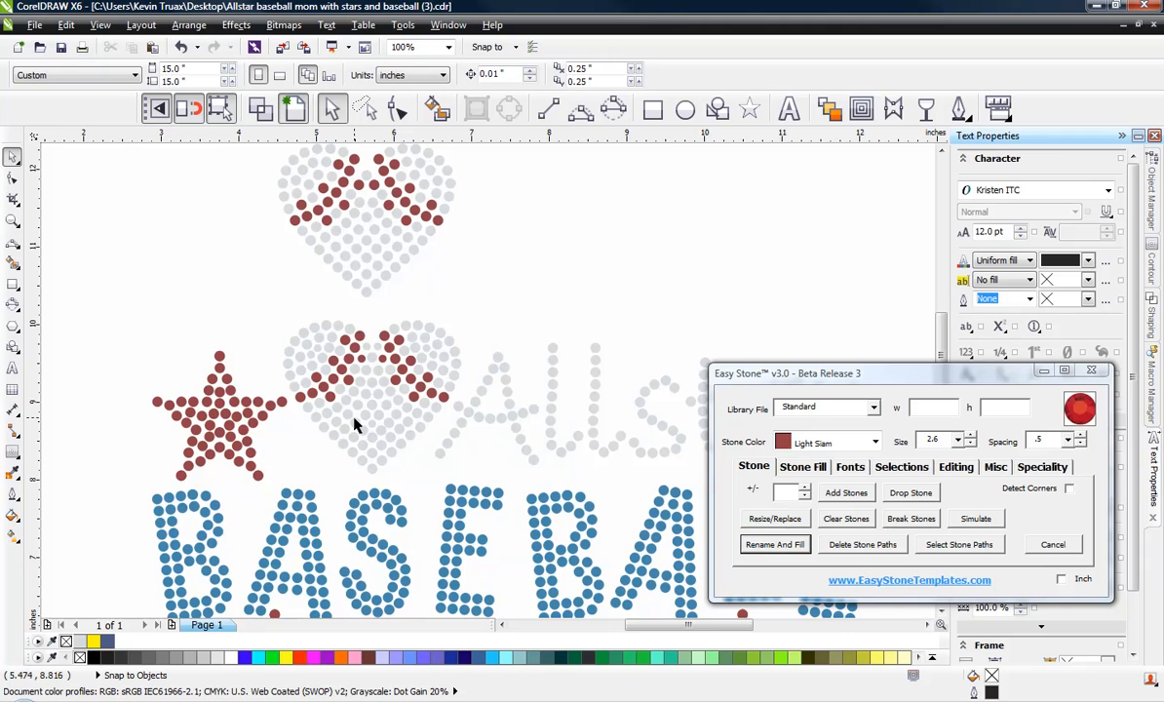
{"action": "scroll", "coordinate": [354, 425], "scroll_direction": "down", "scroll_amount": 1}
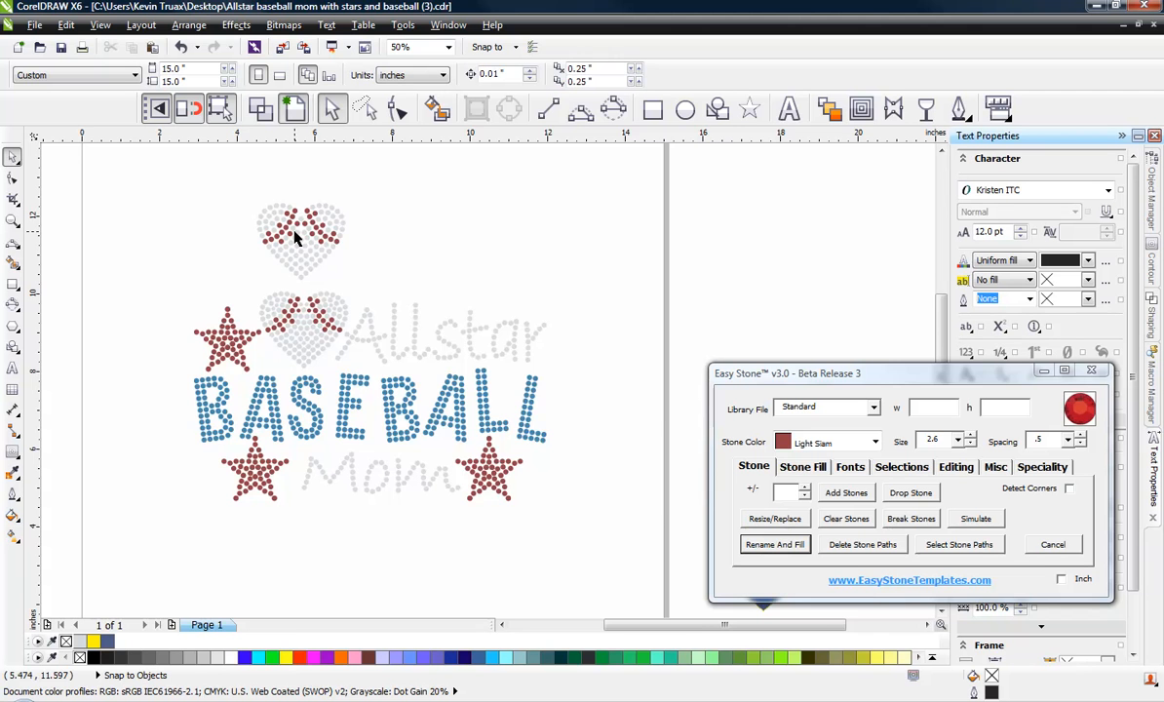
{"action": "scroll", "coordinate": [287, 226], "scroll_direction": "up", "scroll_amount": 2}
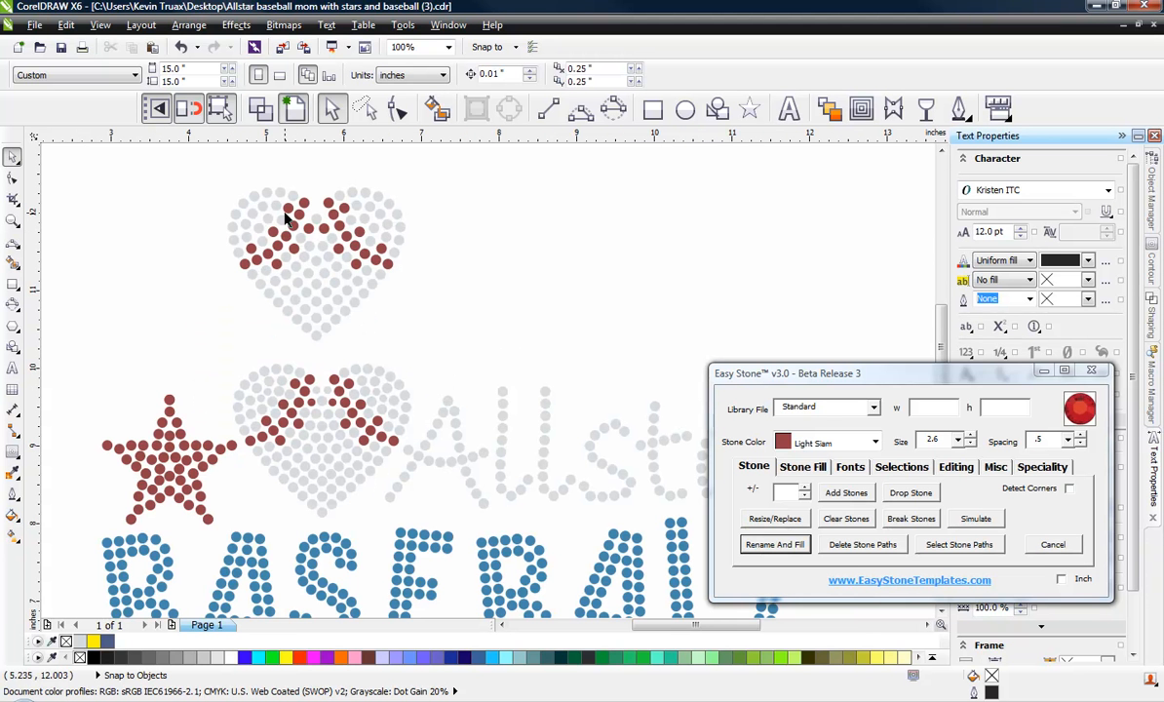